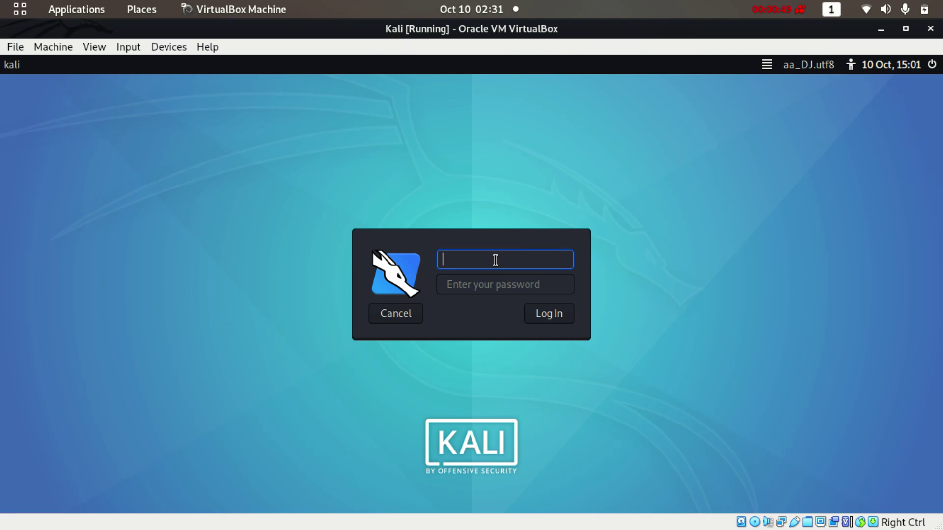
# Log in to Kali as root, re-entering the account password until the desktop opens
pyautogui.write('root')
pyautogui.press('Tab')
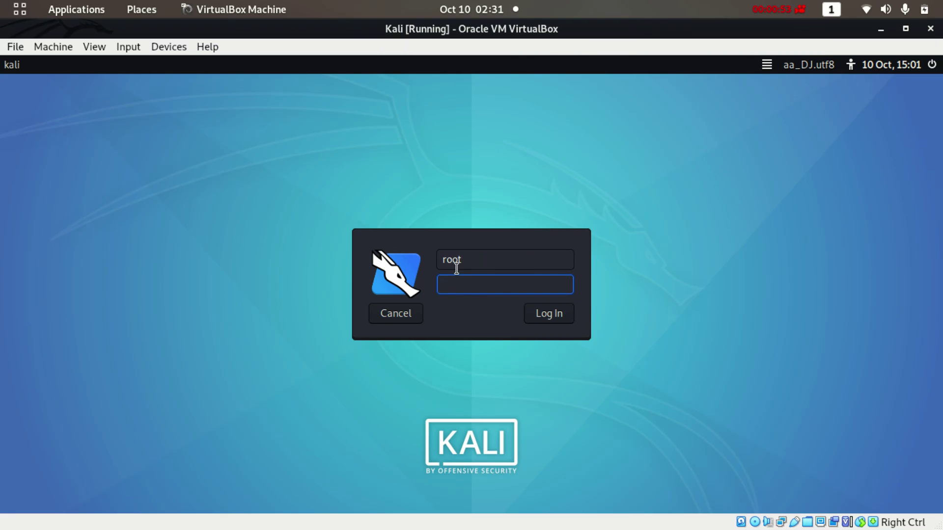
pyautogui.write('toooroortoor')
pyautogui.click(548, 313)
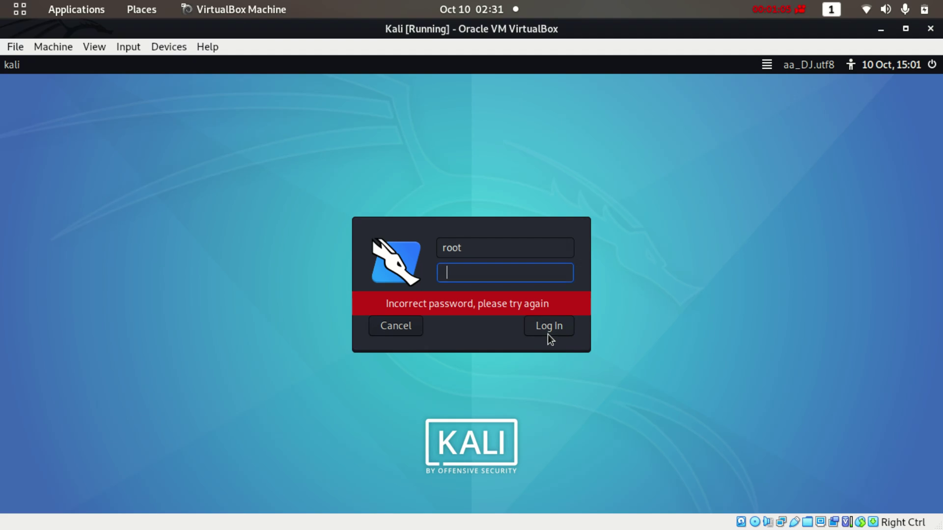
pyautogui.write('toortoort')
pyautogui.press('Return')
pyautogui.write('********')
pyautogui.press('Return')
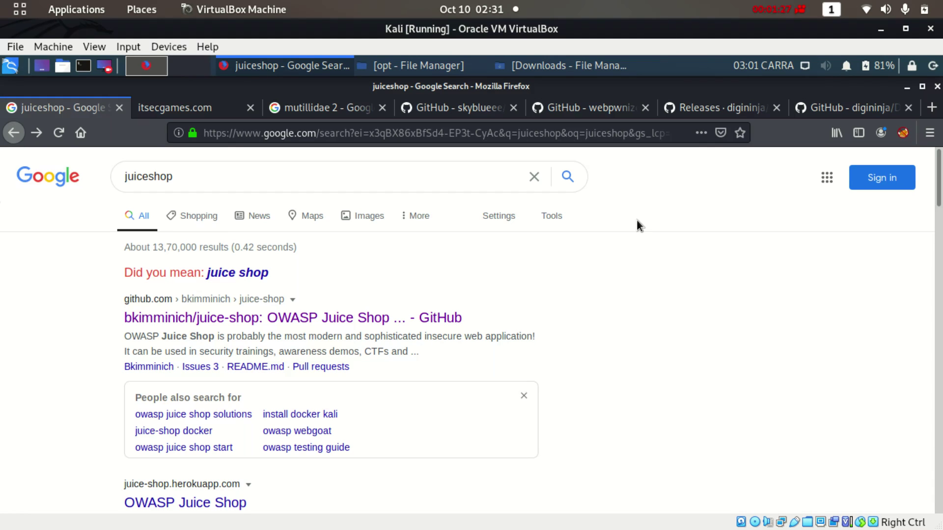
pyautogui.click(905, 29)
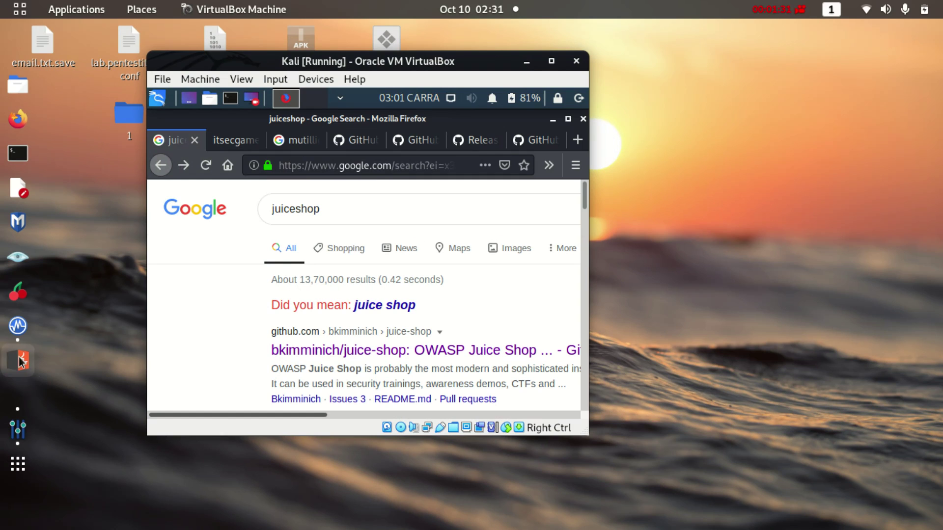
pyautogui.click(14, 339)
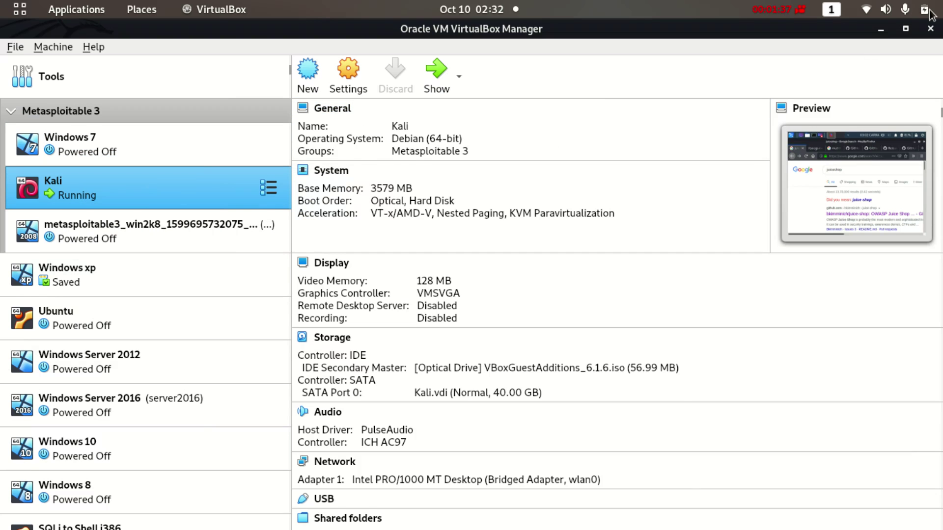
pyautogui.click(886, 29)
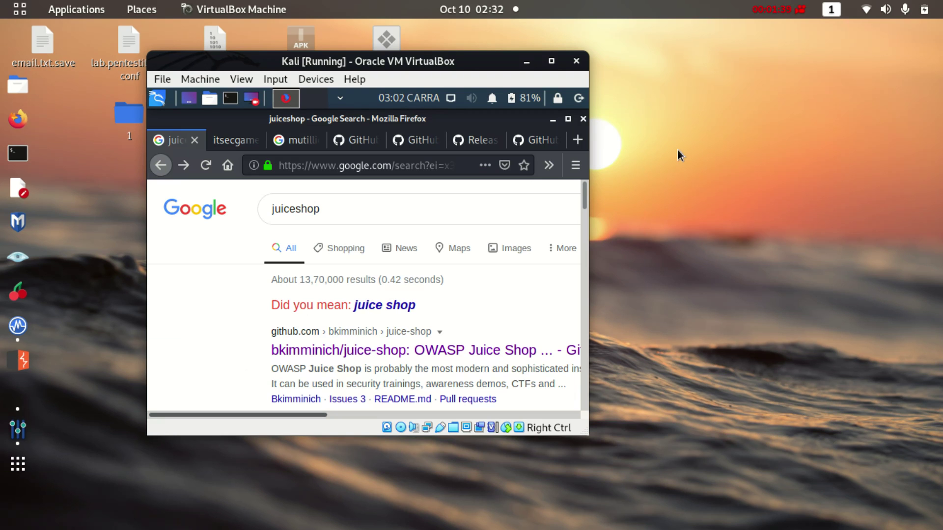
pyautogui.click(553, 61)
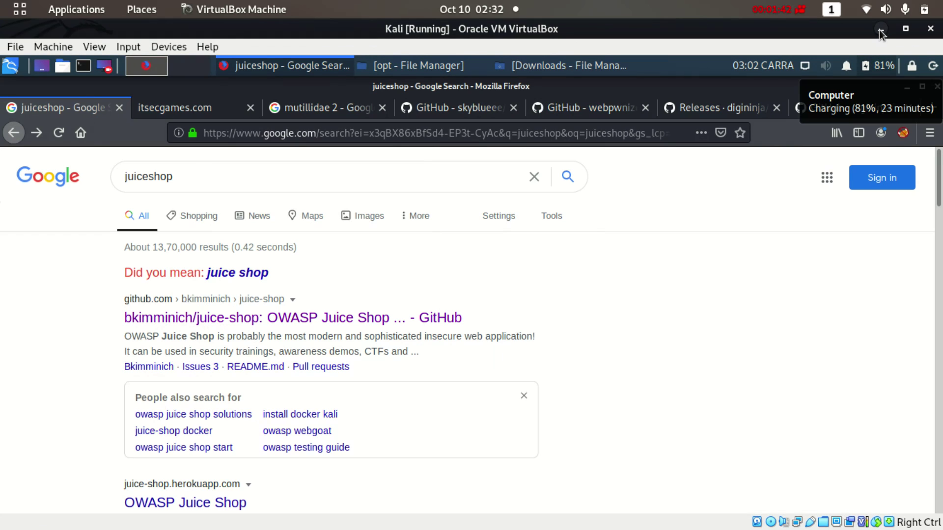
# Search 'xampp download' in a new tab and open the Download XAMPP page
pyautogui.click(933, 108)
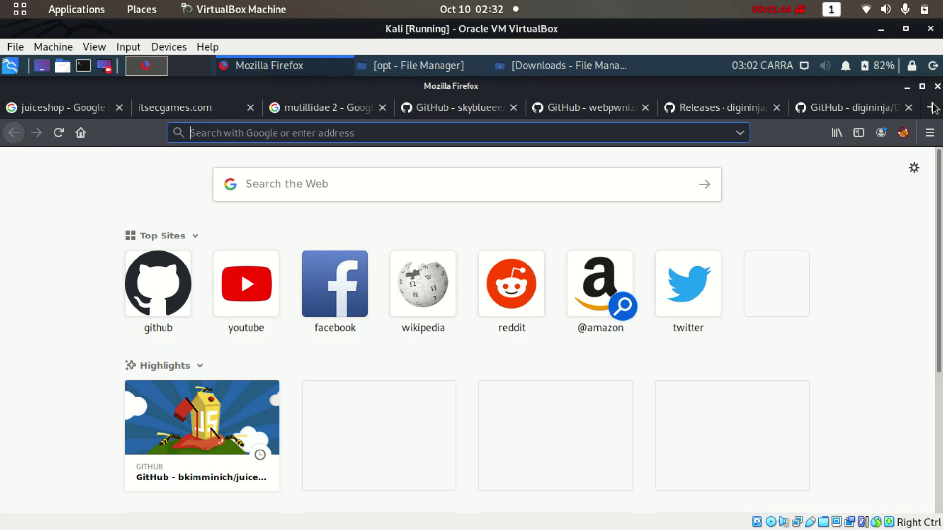
pyautogui.click(375, 191)
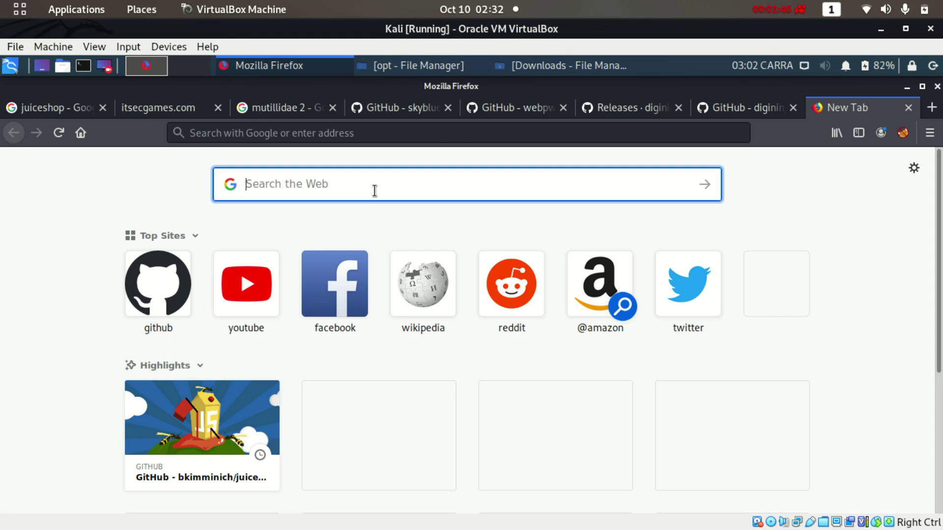
pyautogui.write('xa')
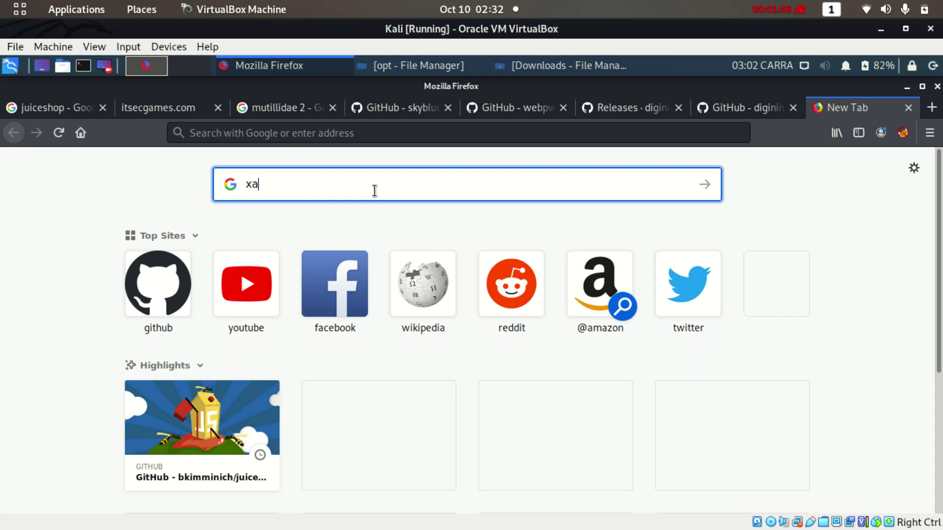
pyautogui.write('mpp downl')
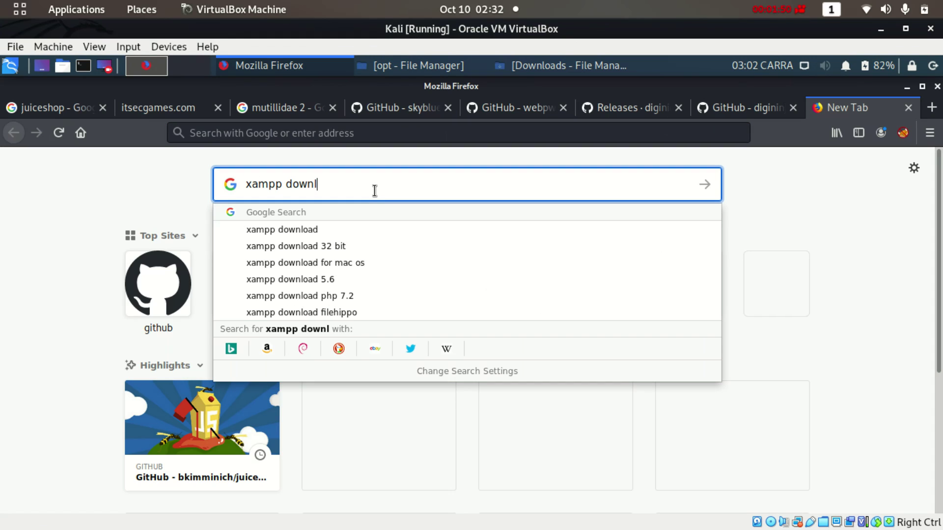
pyautogui.write('oad')
pyautogui.press('Return')
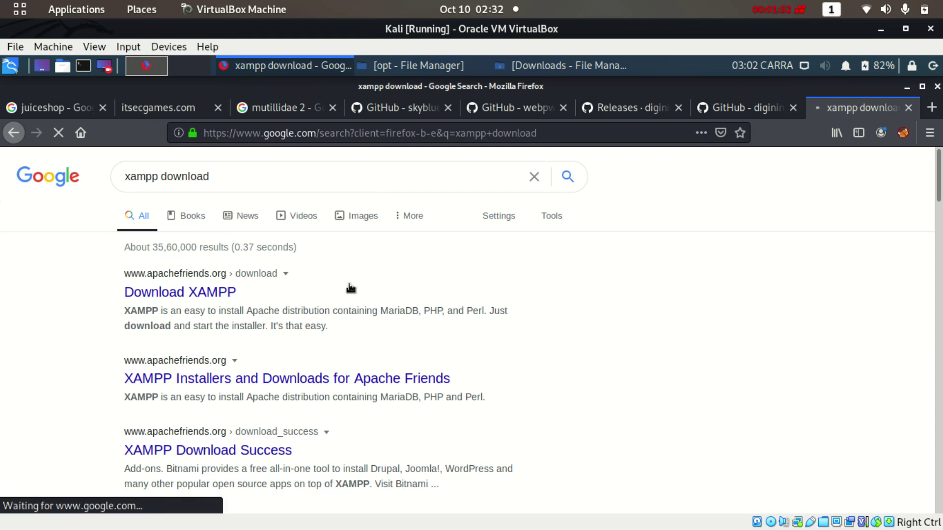
pyautogui.click(214, 295)
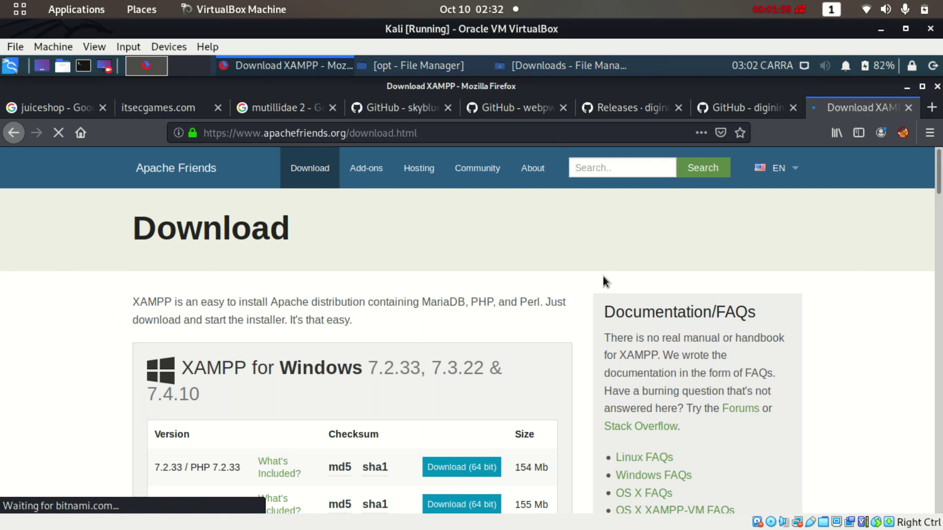
# Download and save the XAMPP 7.3.22 Linux 64-bit installer, then close the success tab
pyautogui.moveTo(938, 172); pyautogui.dragTo(941, 198)
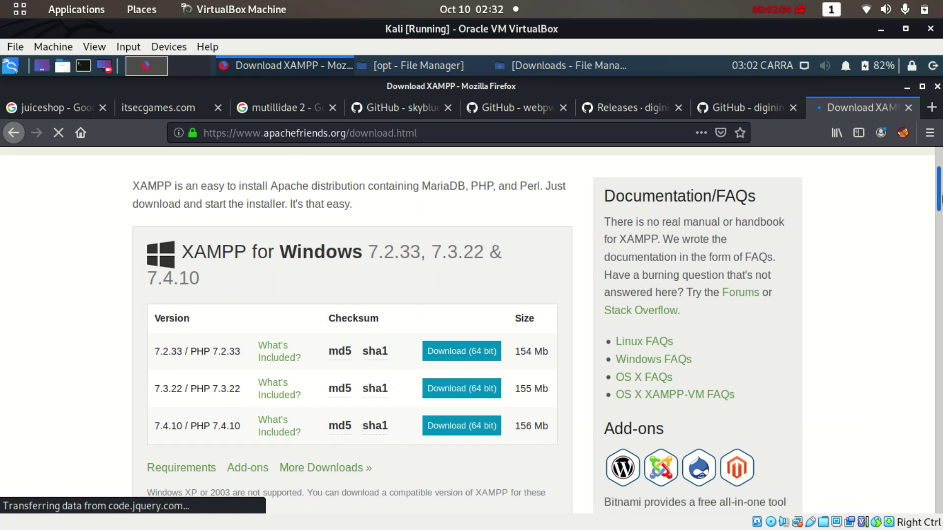
pyautogui.moveTo(940, 198); pyautogui.dragTo(940, 254)
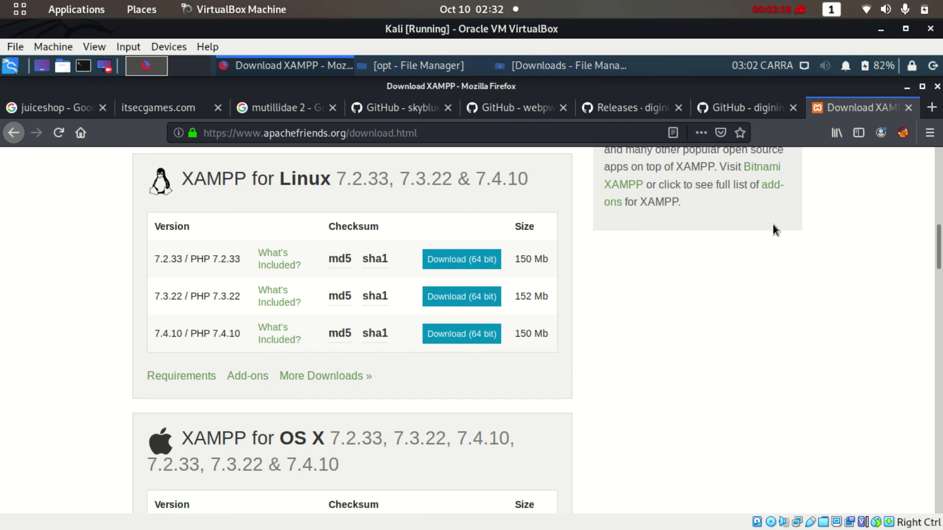
pyautogui.click(930, 133)
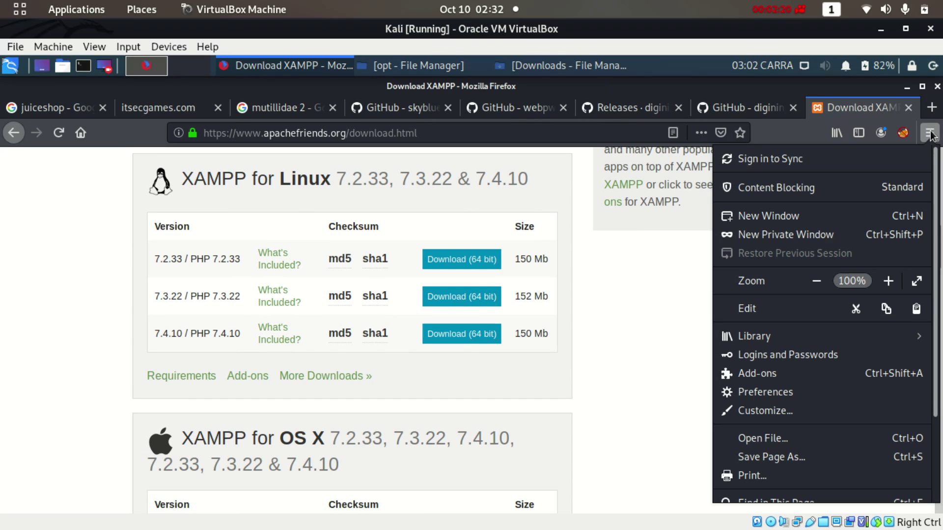
pyautogui.click(929, 133)
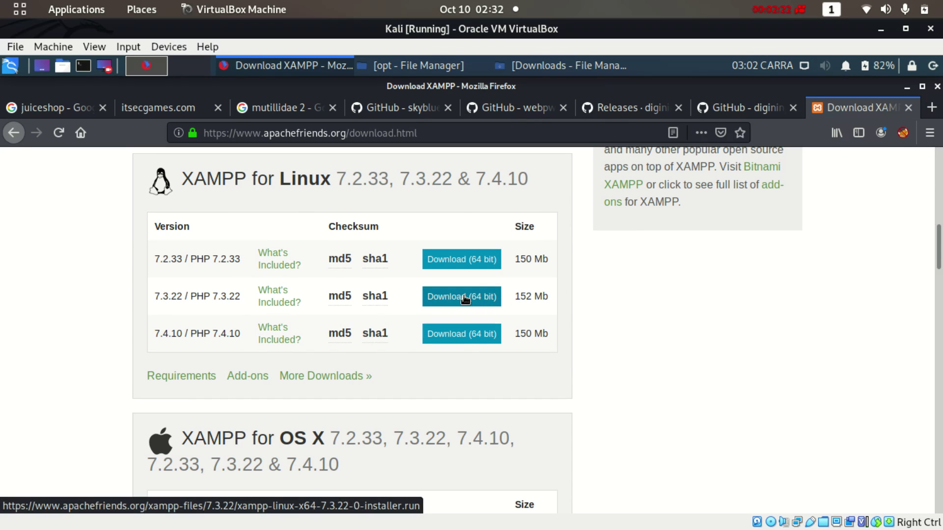
pyautogui.click(503, 296)
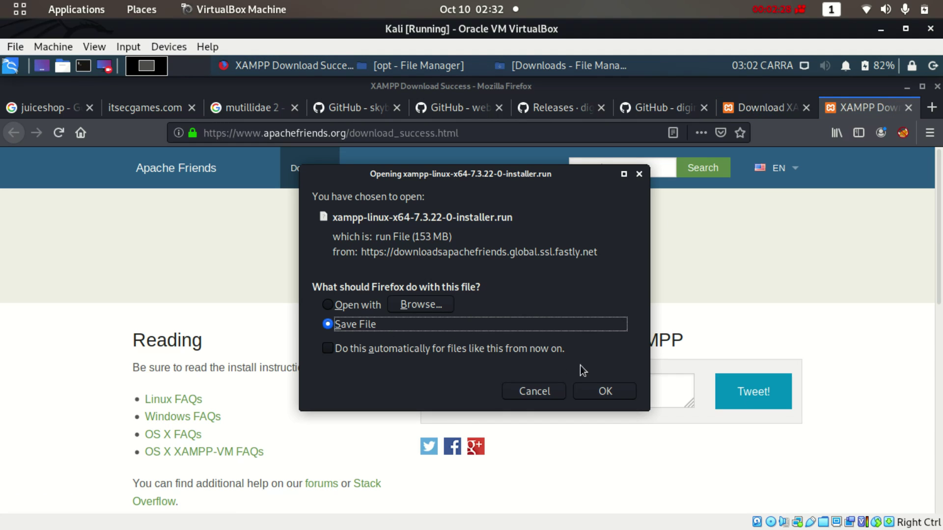
pyautogui.click(608, 391)
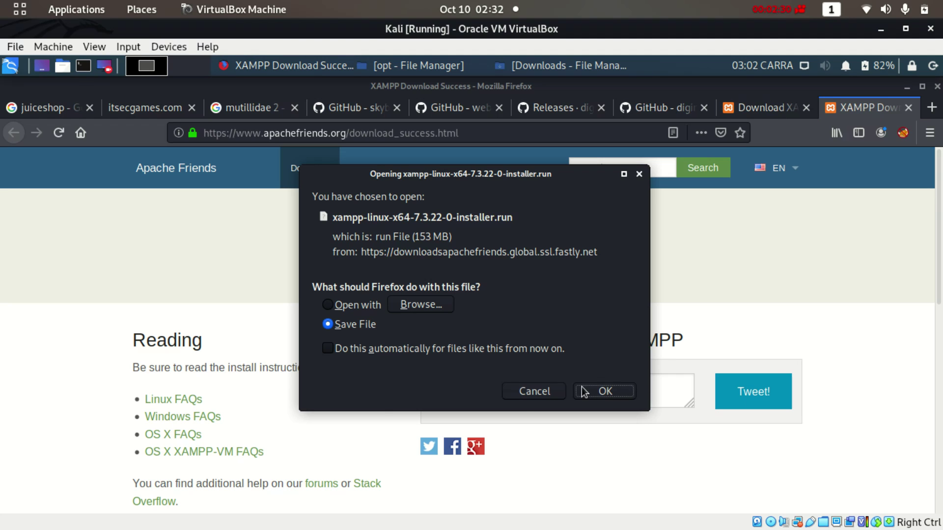
pyautogui.click(529, 392)
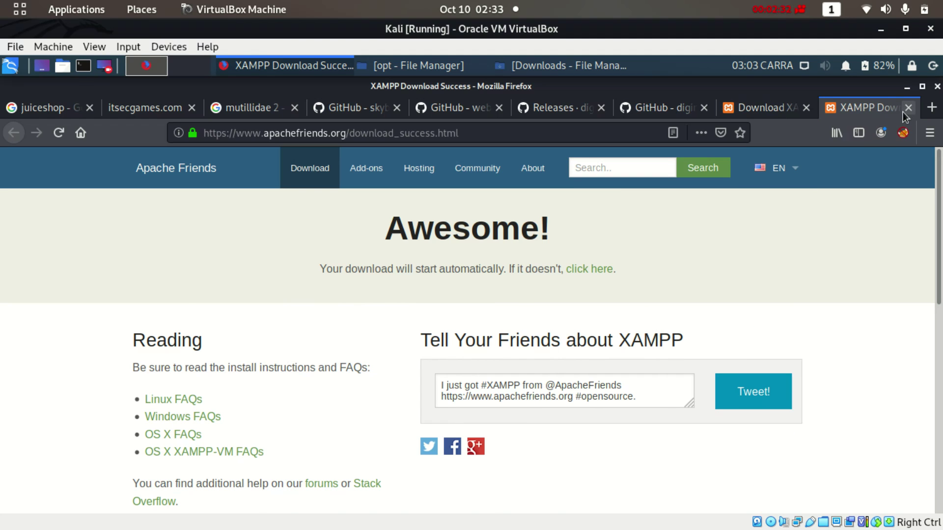
pyautogui.click(904, 112)
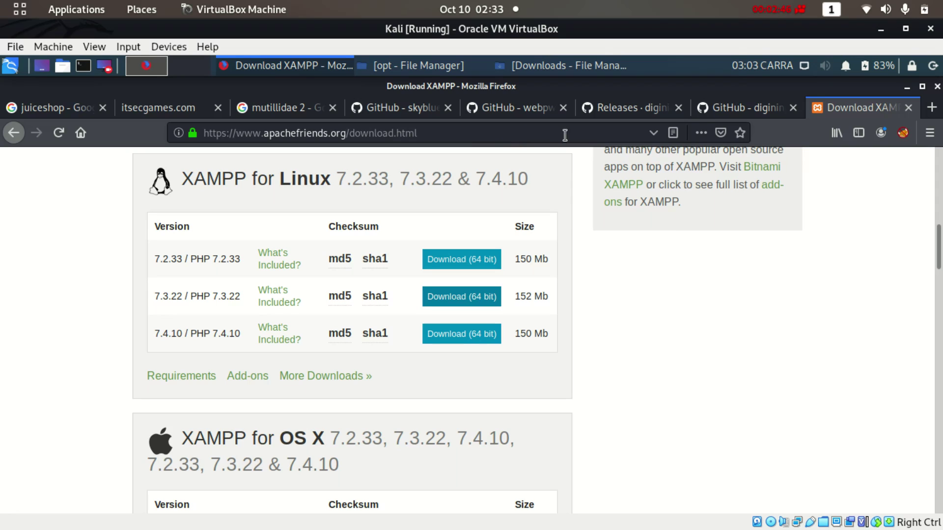
# Open the home Downloads folder in the file manager
pyautogui.click(907, 87)
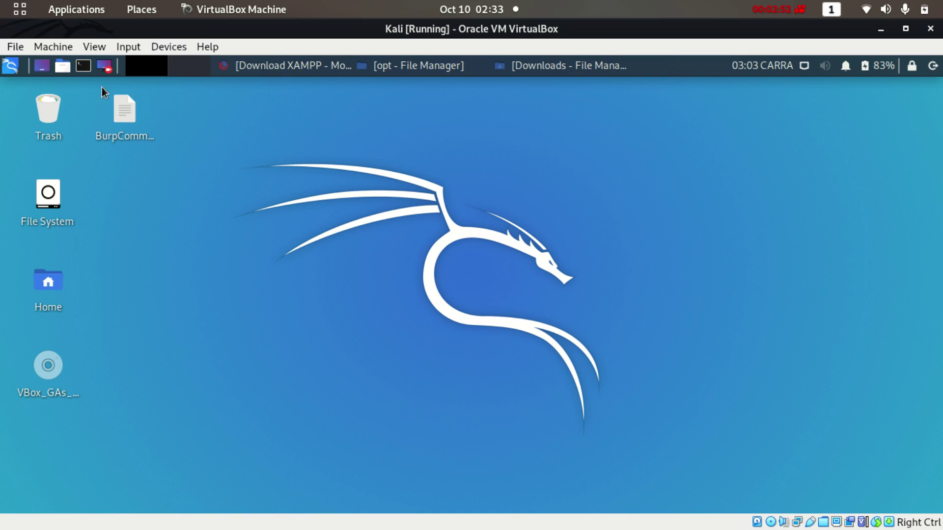
pyautogui.click(64, 61)
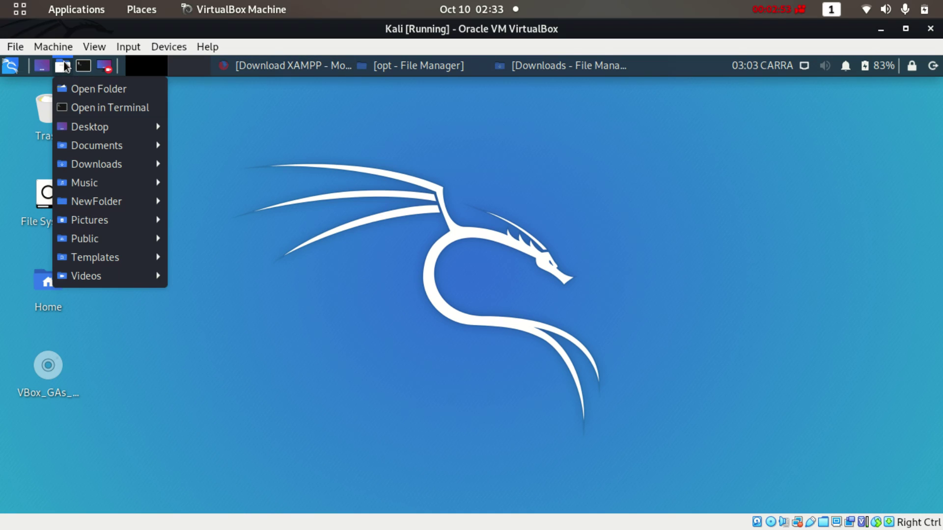
pyautogui.click(92, 91)
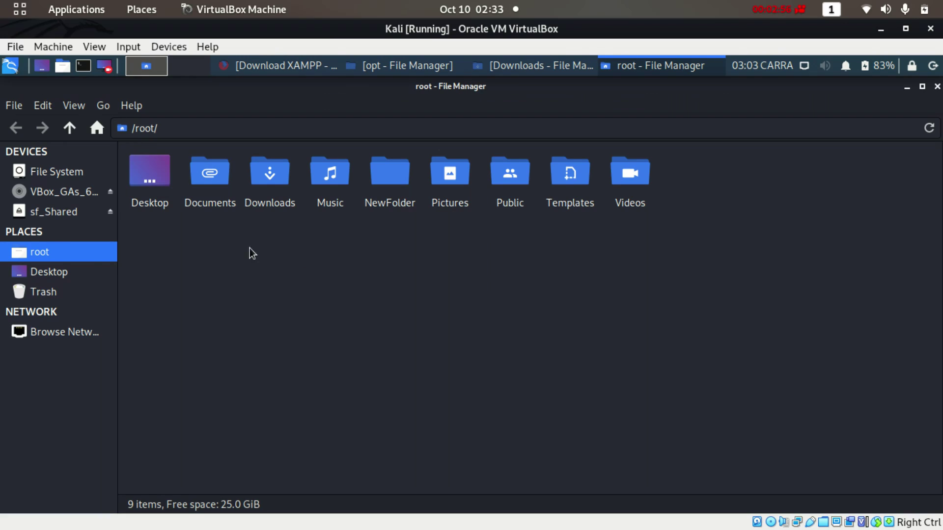
pyautogui.doubleClick(256, 171)
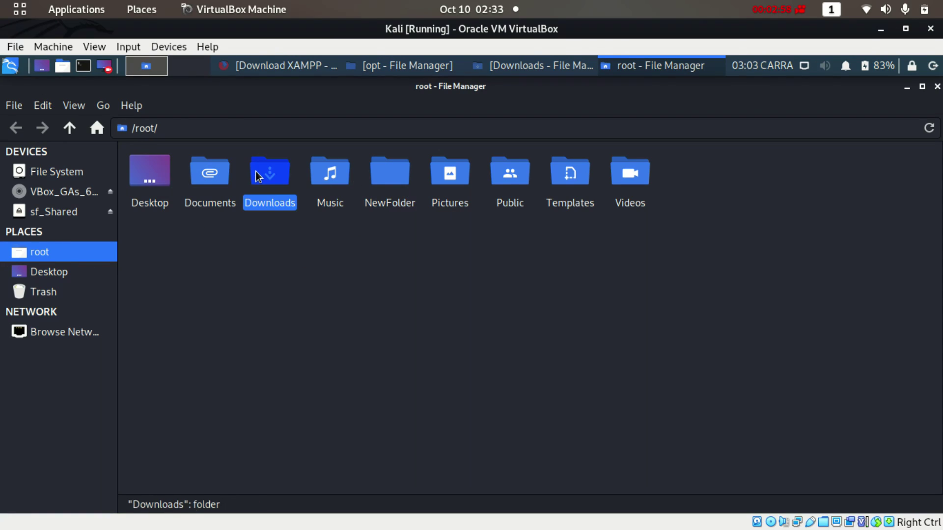
# Cancel renaming the XAMPP installer and open a terminal in Downloads
pyautogui.click(376, 218)
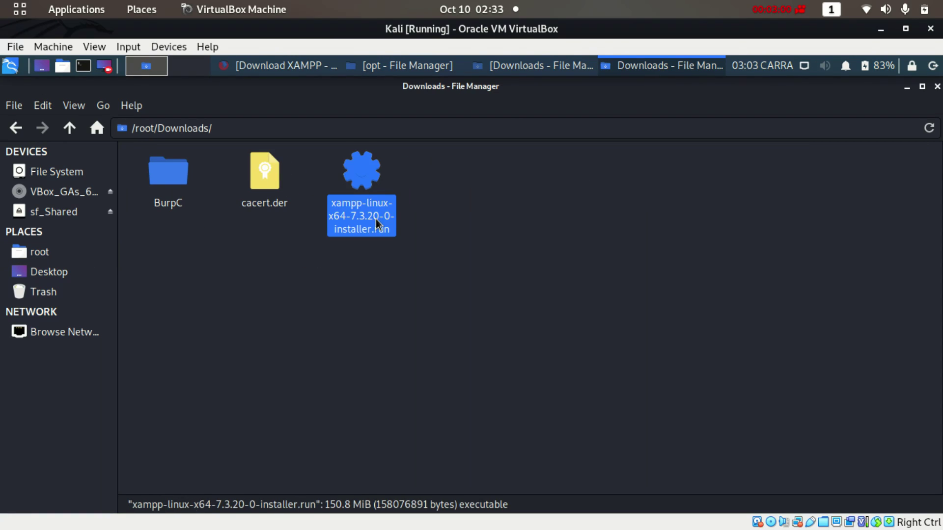
pyautogui.rightClick(375, 219)
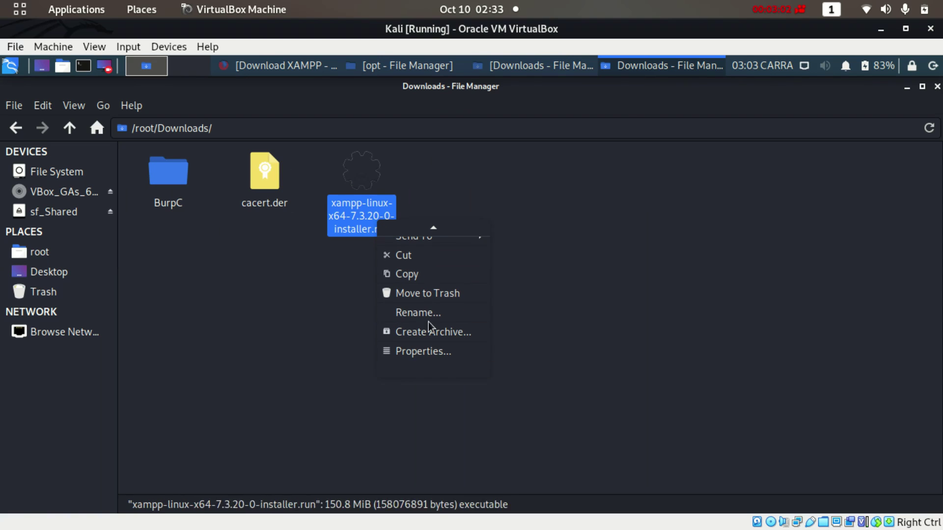
pyautogui.click(426, 314)
pyautogui.click(492, 322)
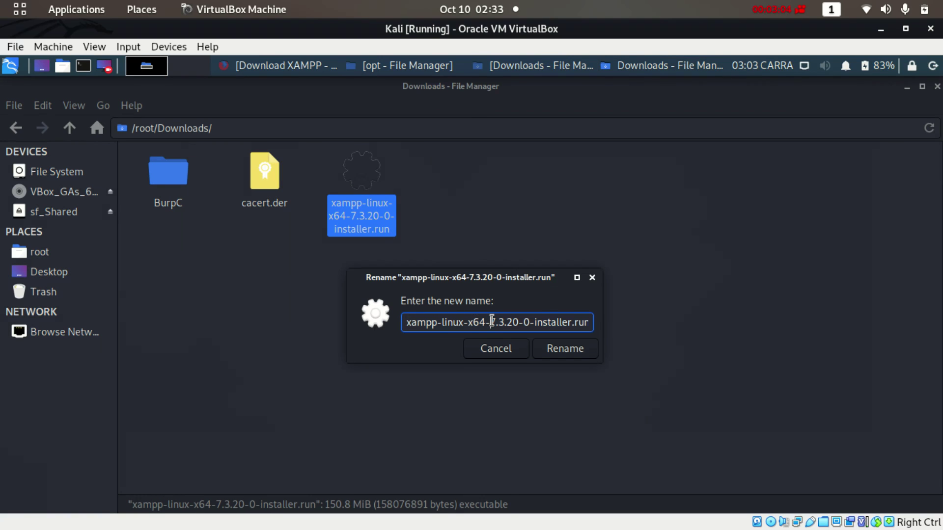
pyautogui.tripleClick(491, 322)
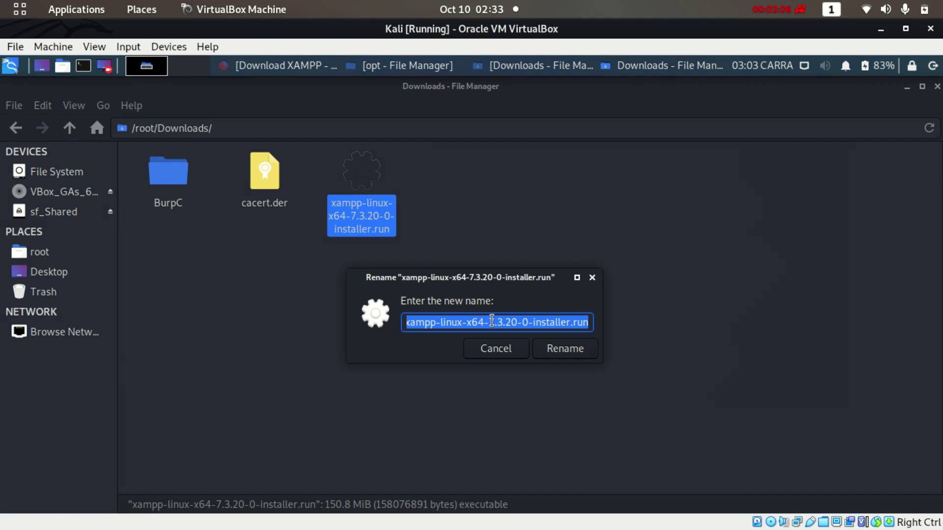
pyautogui.click(509, 349)
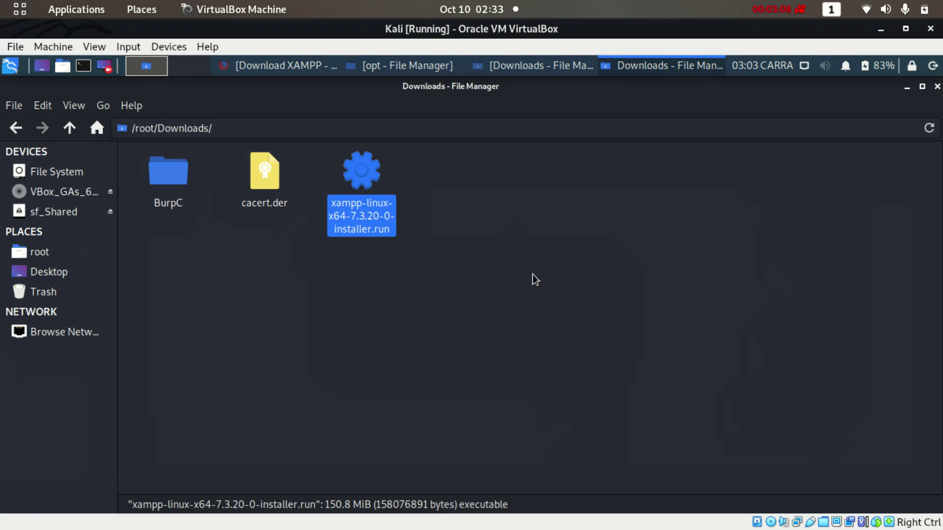
pyautogui.rightClick(514, 236)
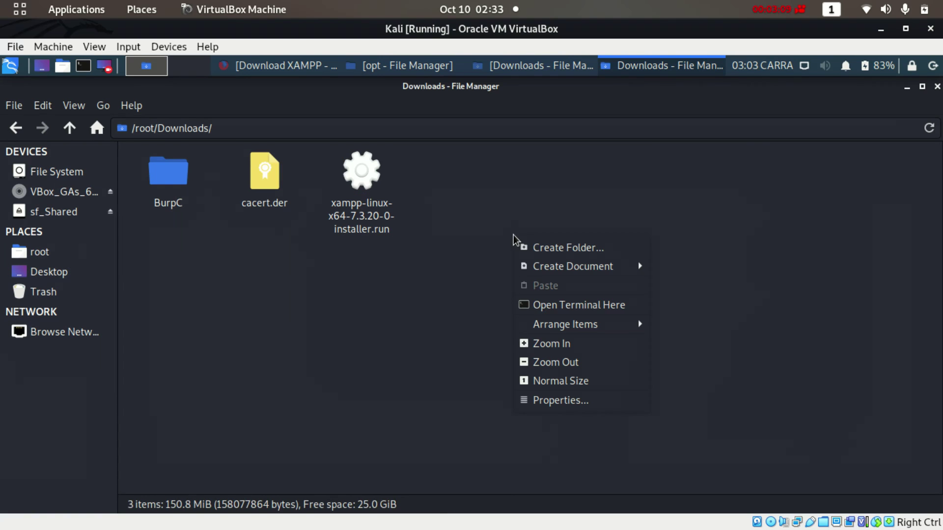
pyautogui.click(567, 307)
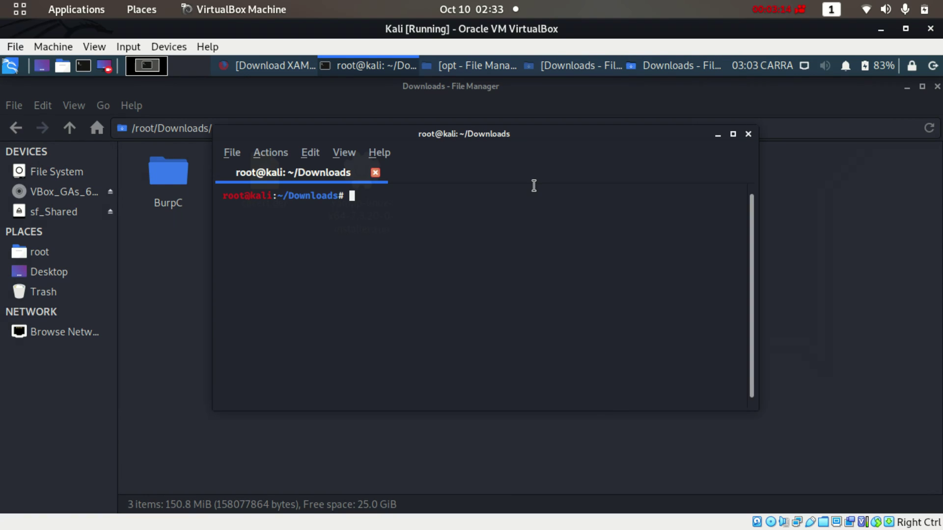
# List the Downloads folder with ls -l to check the installer's permissions
pyautogui.write('ls -l')
pyautogui.press('Return')
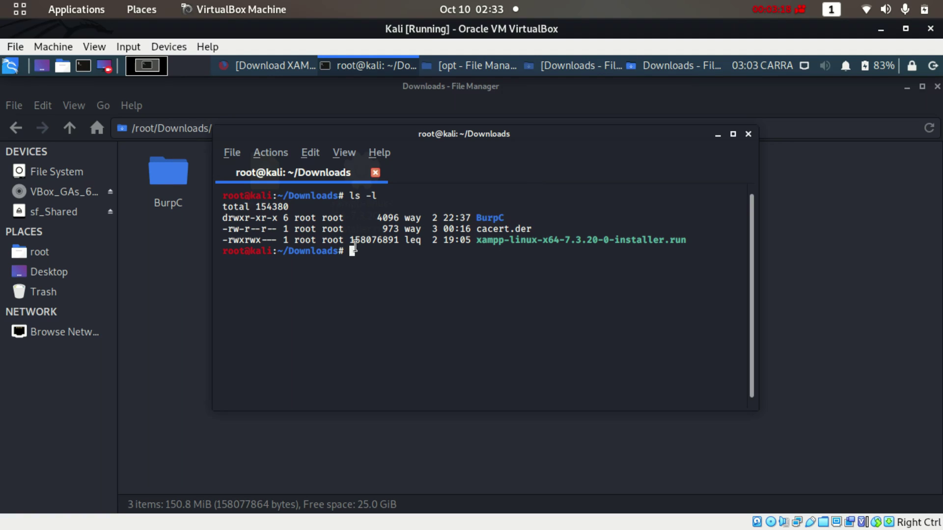
pyautogui.moveTo(229, 242); pyautogui.dragTo(258, 242)
pyautogui.click(264, 242)
# Run ./xampp-linux-x64-7.3.20-0-installer.run using the copied file name
pyautogui.write('chmod +x')
pyautogui.moveTo(474, 241); pyautogui.dragTo(679, 244)
pyautogui.hotkey('ctrl', 'c')
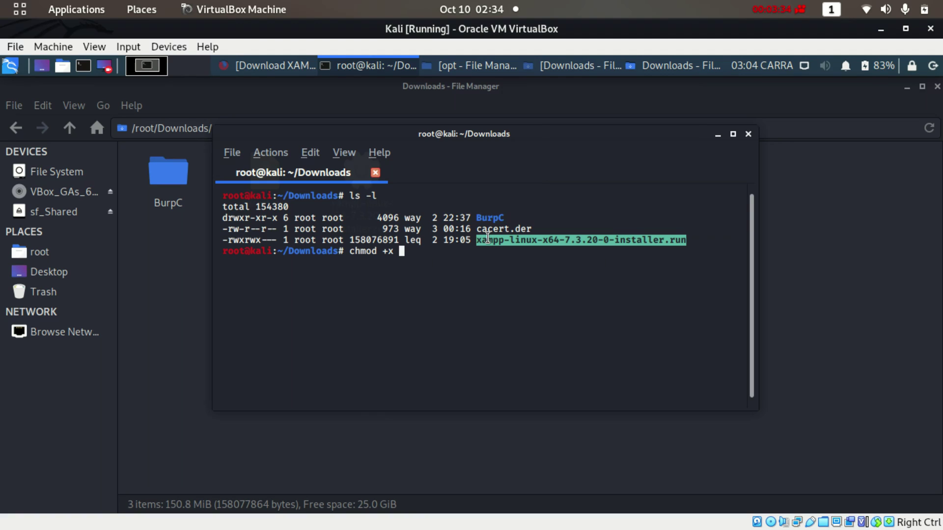
pyautogui.click(497, 251)
pyautogui.press('BackSpace')
pyautogui.press('BackSpace')
pyautogui.press('BackSpace')
pyautogui.press('BackSpace')
pyautogui.press('BackSpace')
pyautogui.press('BackSpace')
pyautogui.press('BackSpace')
pyautogui.press('BackSpace')
pyautogui.press('BackSpace')
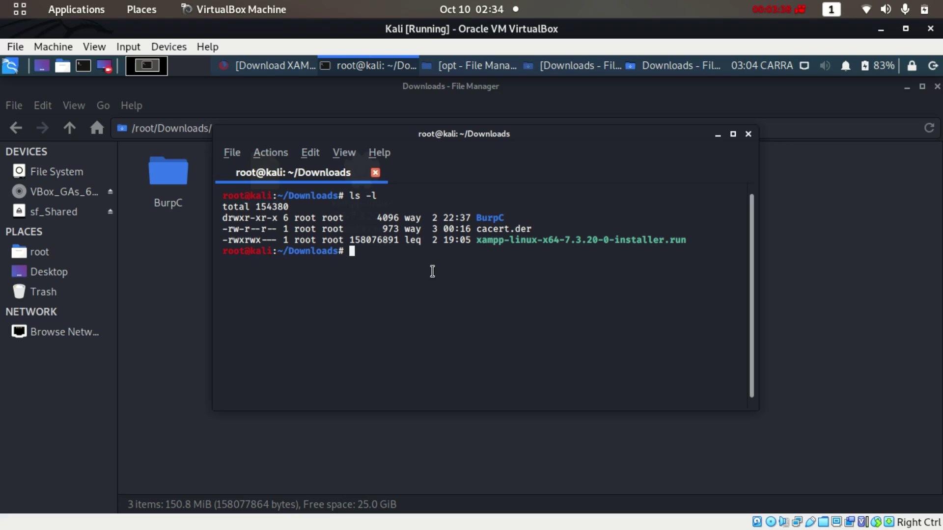
pyautogui.write('./')
pyautogui.rightClick(407, 270)
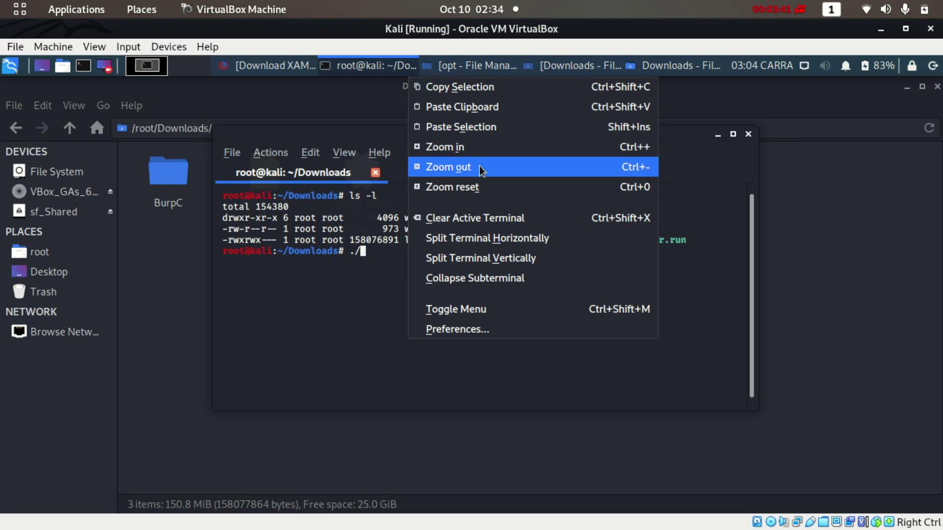
pyautogui.click(476, 106)
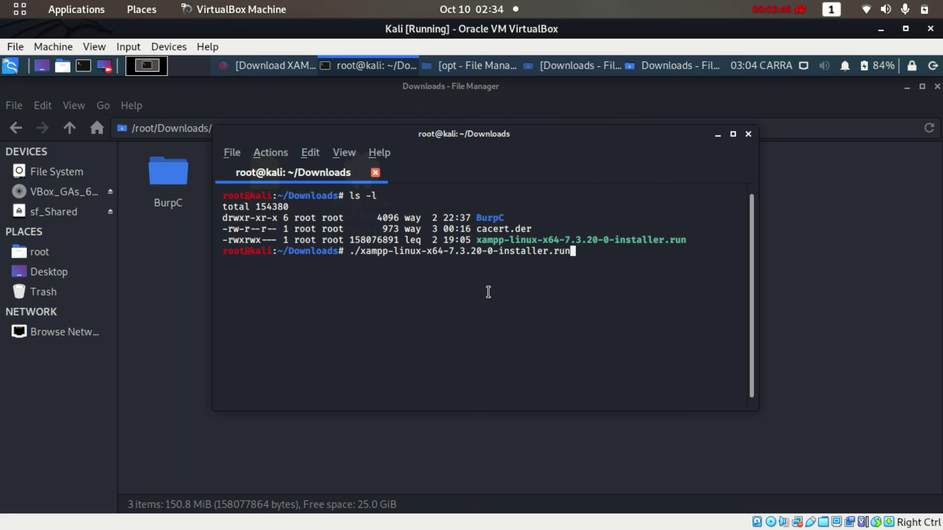
pyautogui.press('Return')
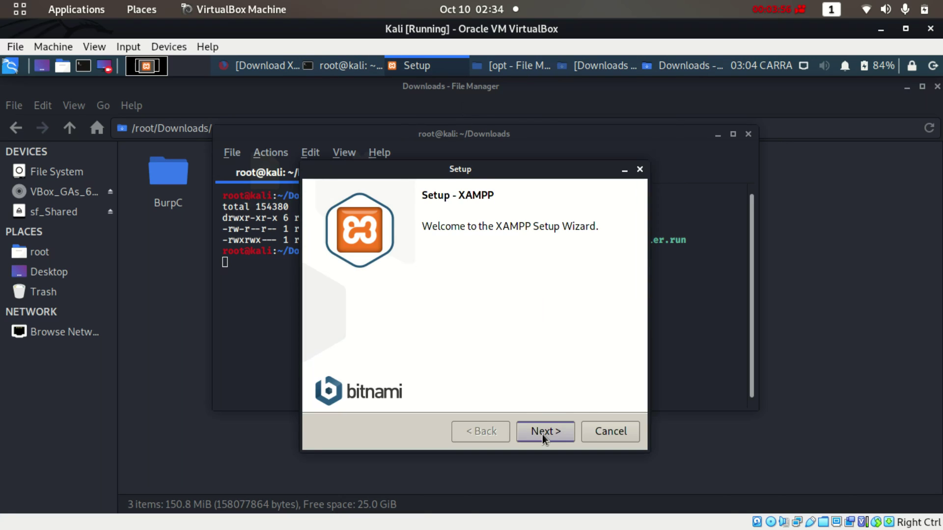
# Advance past Welcome, Select Components and Bitnami pages, closing the Bitnami Firefox tab
pyautogui.click(542, 432)
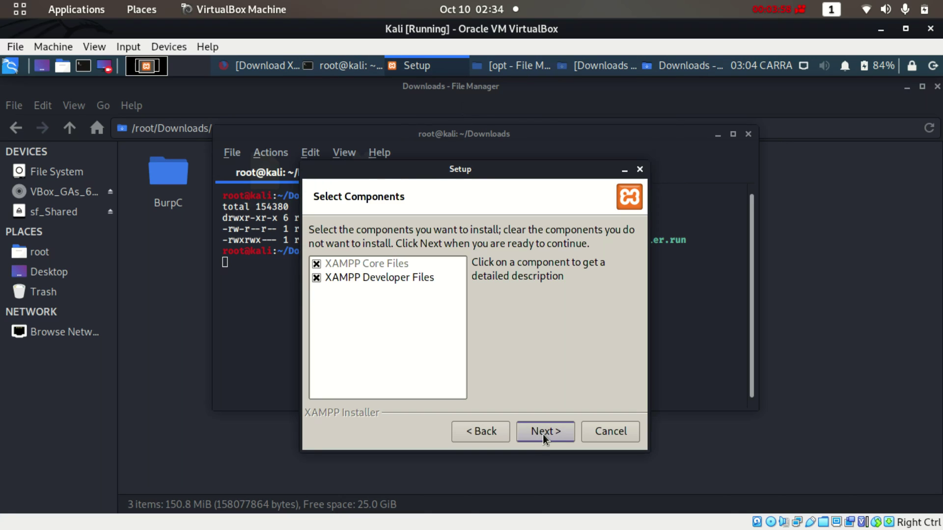
pyautogui.click(544, 435)
pyautogui.click(543, 434)
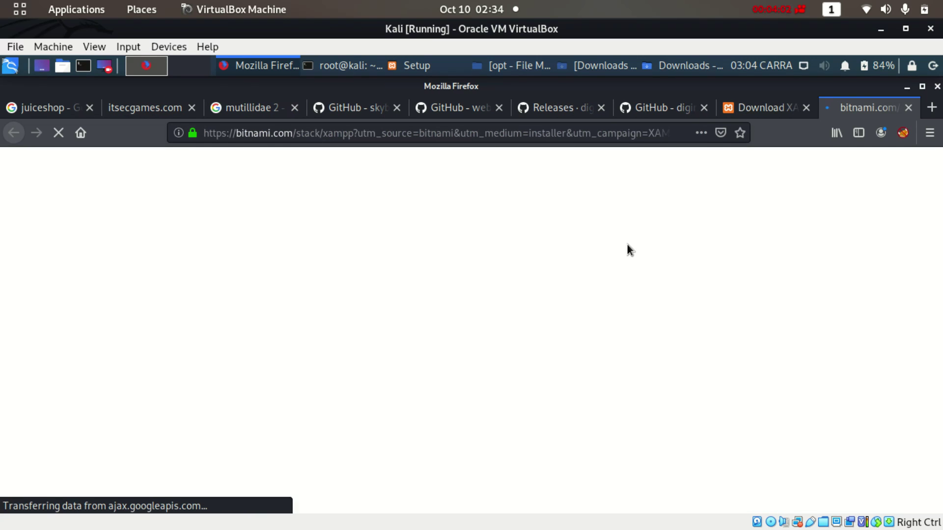
pyautogui.click(909, 108)
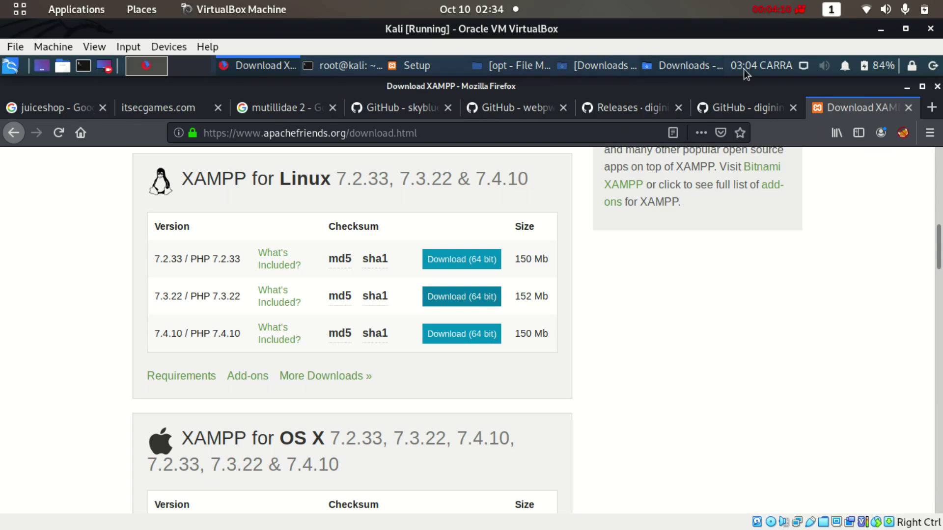
pyautogui.click(413, 67)
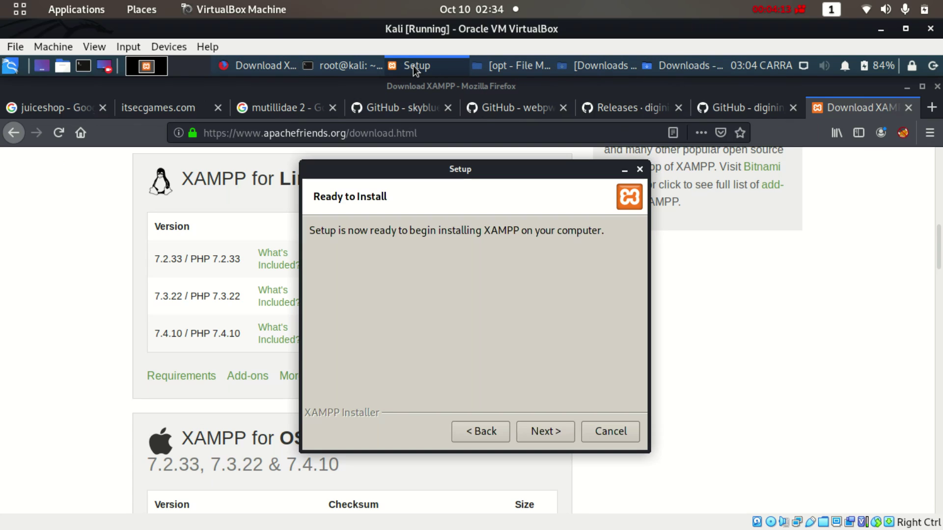
# Start the XAMPP installation from Ready to Install and close the juiceshop Firefox tab
pyautogui.click(546, 432)
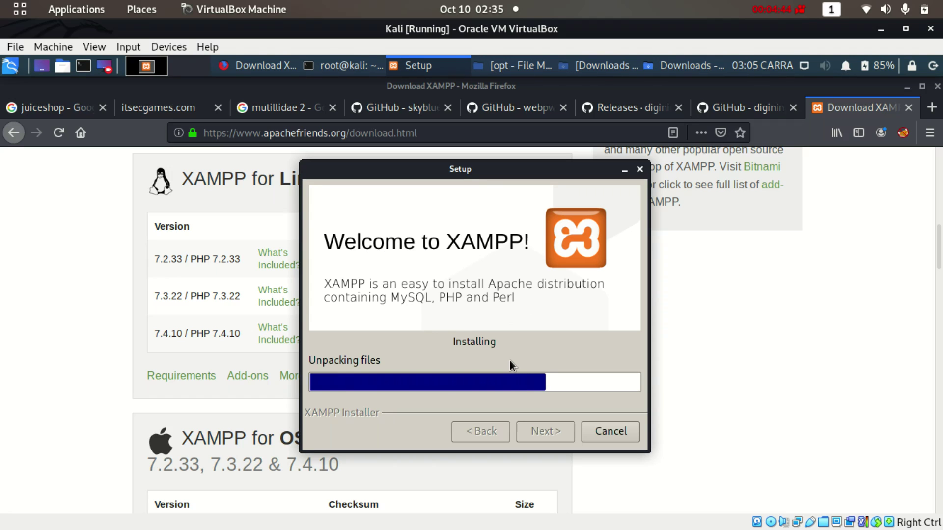
pyautogui.click(100, 112)
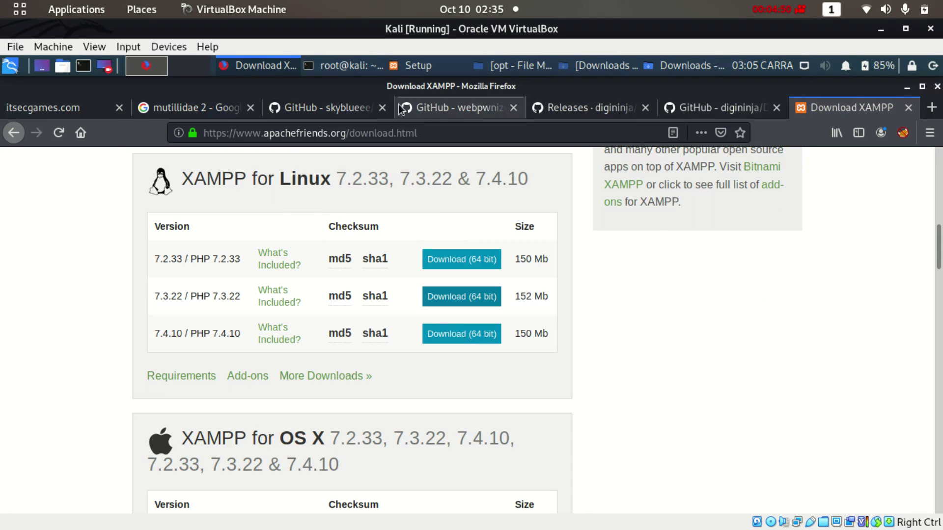
pyautogui.click(420, 70)
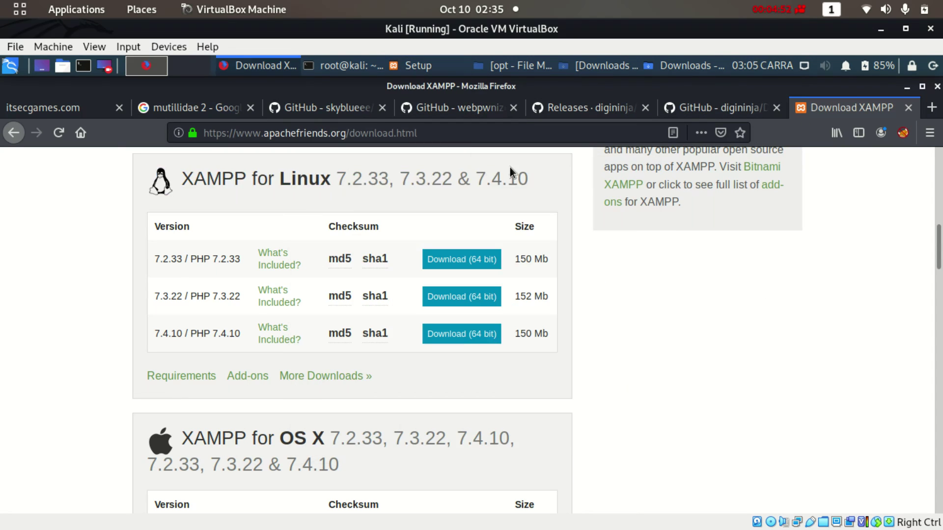
# Wait for installation to finish, then uncheck Launch XAMPP on the completion page
pyautogui.click(432, 70)
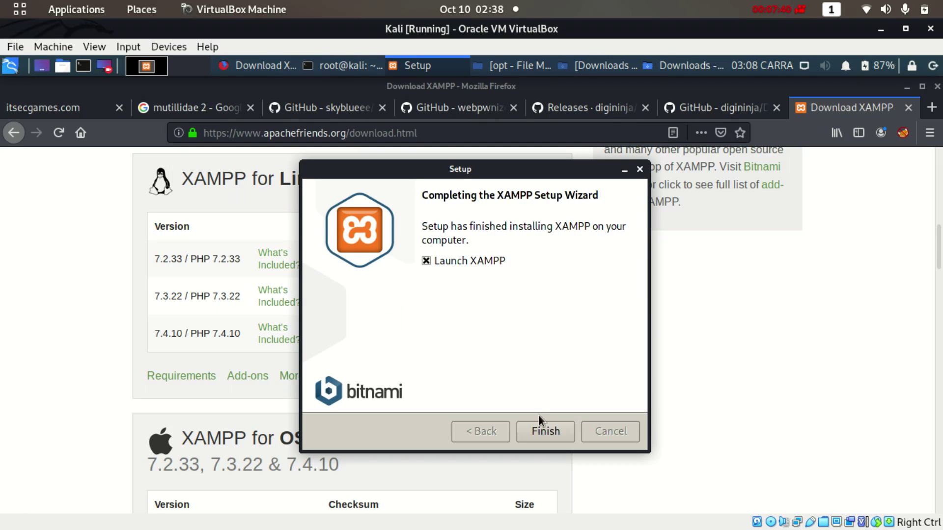
pyautogui.click(426, 261)
# Finish setup and load the XAMPP dashboard at localhost/dashboard in Firefox
pyautogui.click(552, 426)
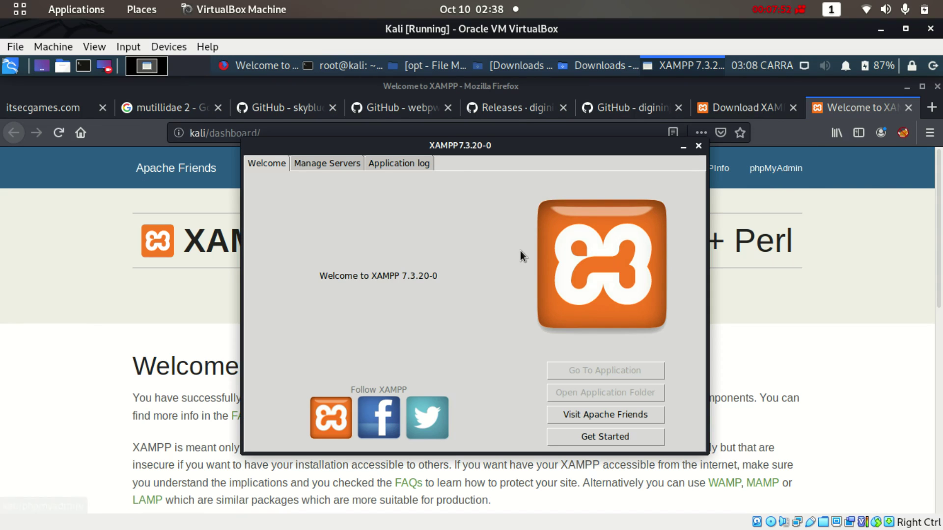
pyautogui.moveTo(508, 141); pyautogui.dragTo(579, 157)
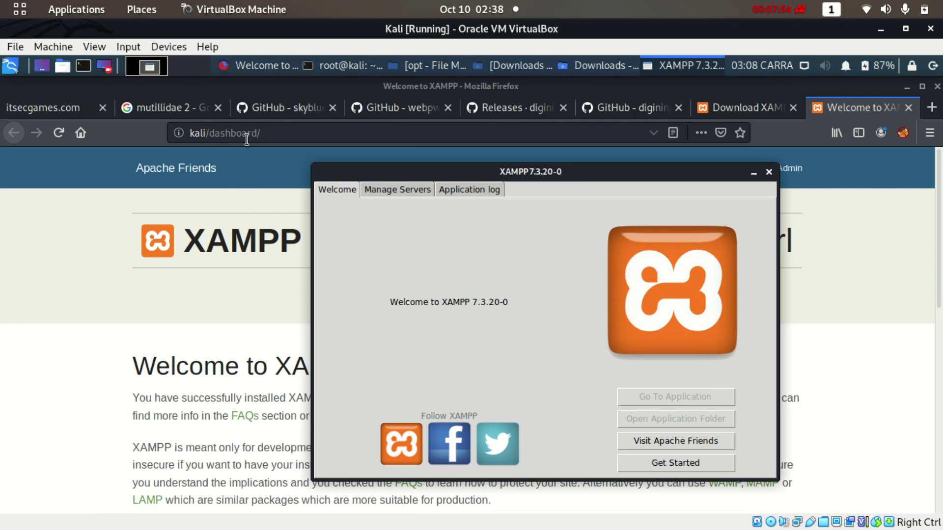
pyautogui.click(218, 140)
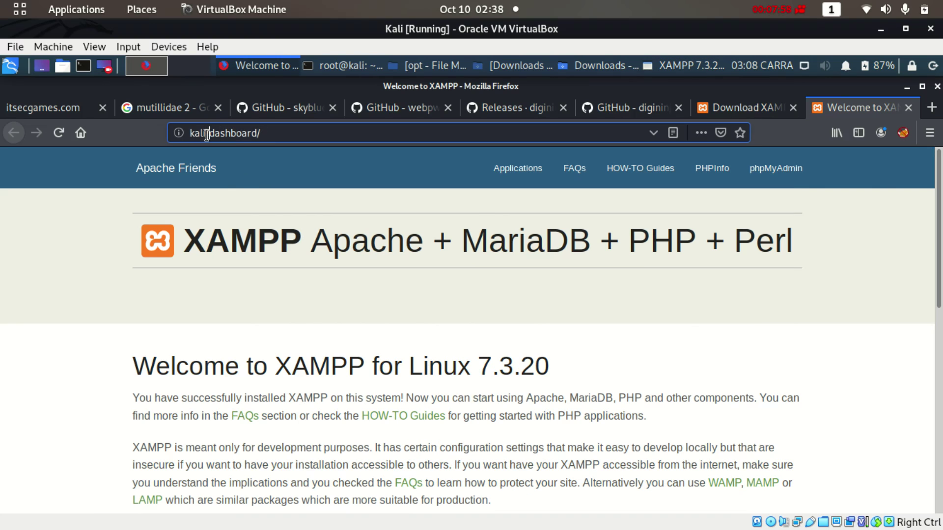
pyautogui.click(207, 135)
pyautogui.press('BackSpace')
pyautogui.press('BackSpace')
pyautogui.press('BackSpace')
pyautogui.press('BackSpace')
pyautogui.press('BackSpace')
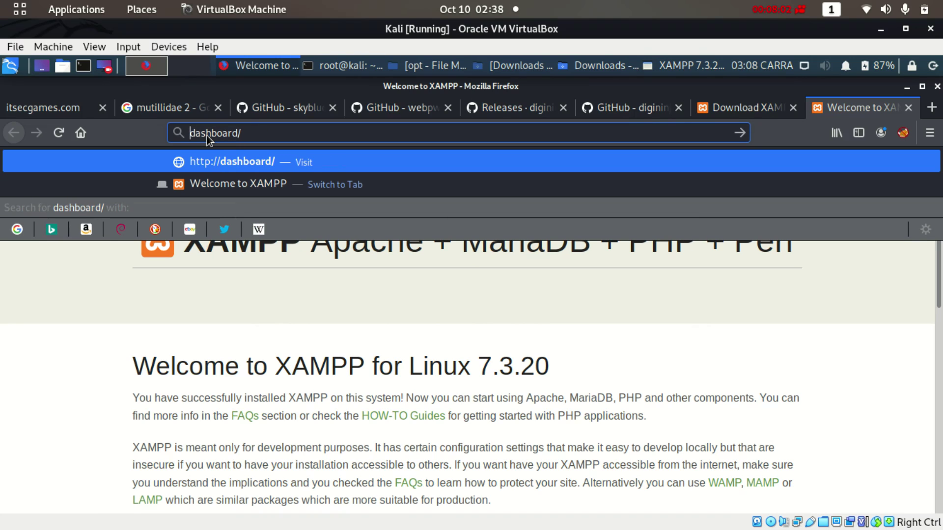
pyautogui.write('lo')
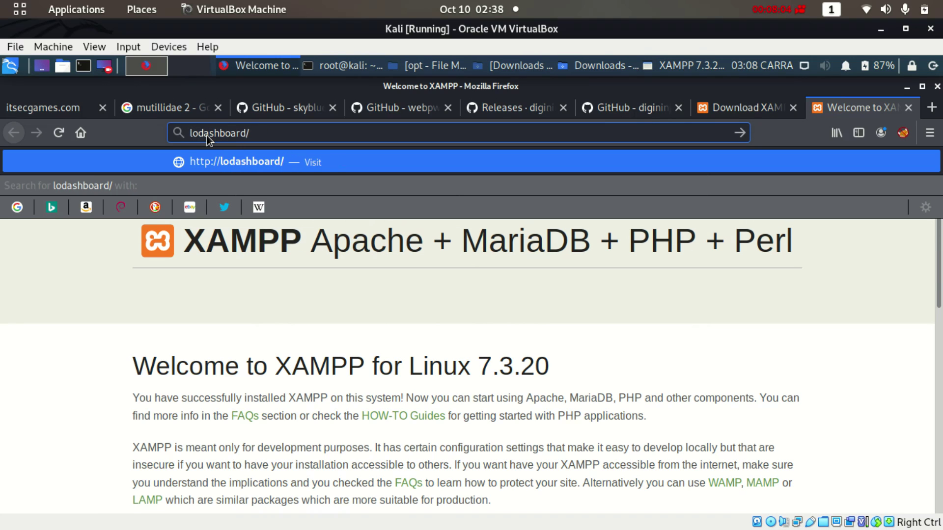
pyautogui.press('BackSpace')
pyautogui.press('BackSpace')
pyautogui.write('localhost')
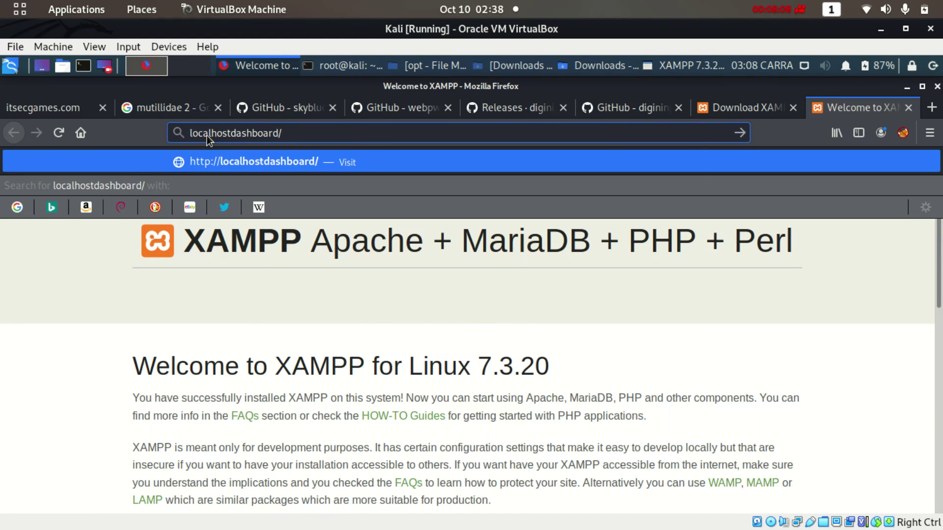
pyautogui.write('/')
pyautogui.press('Return')
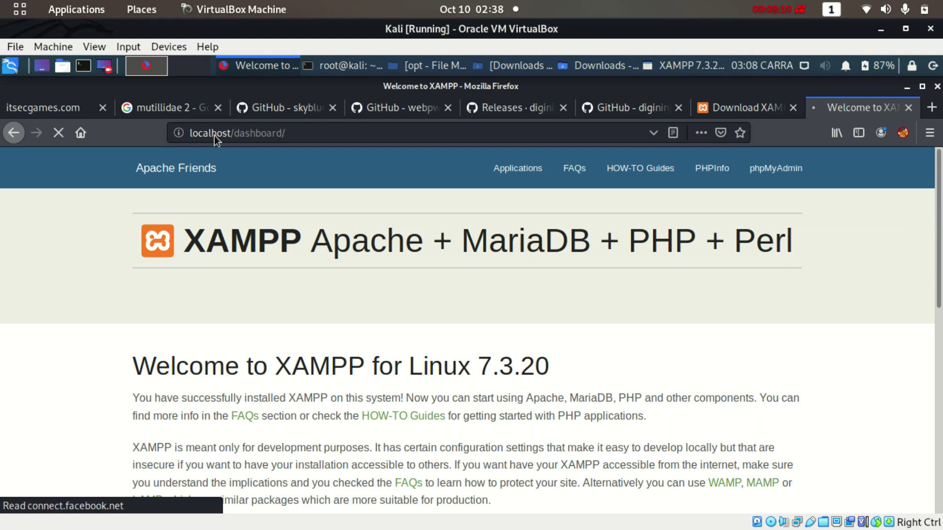
# Change the dashboard address to 127.0.0.1/dashboard/ and load it
pyautogui.moveTo(234, 133); pyautogui.dragTo(154, 133)
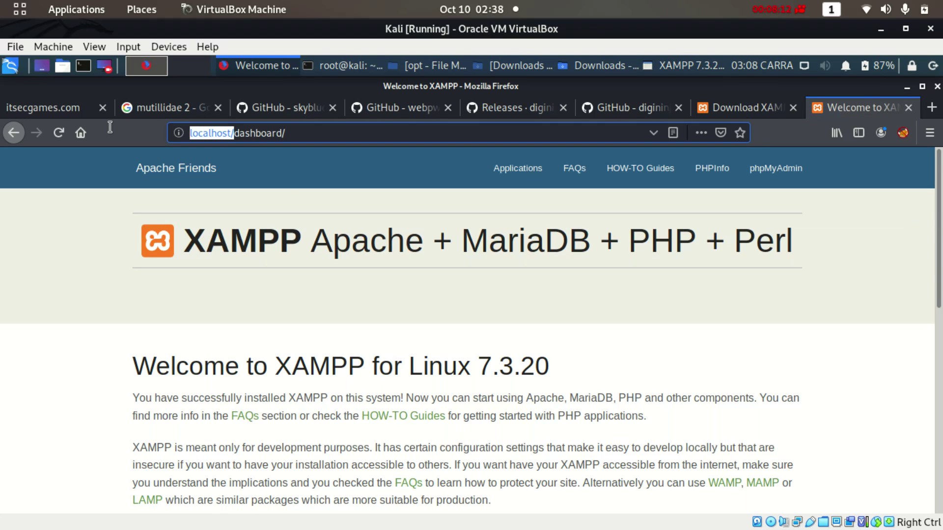
pyautogui.write('127.')
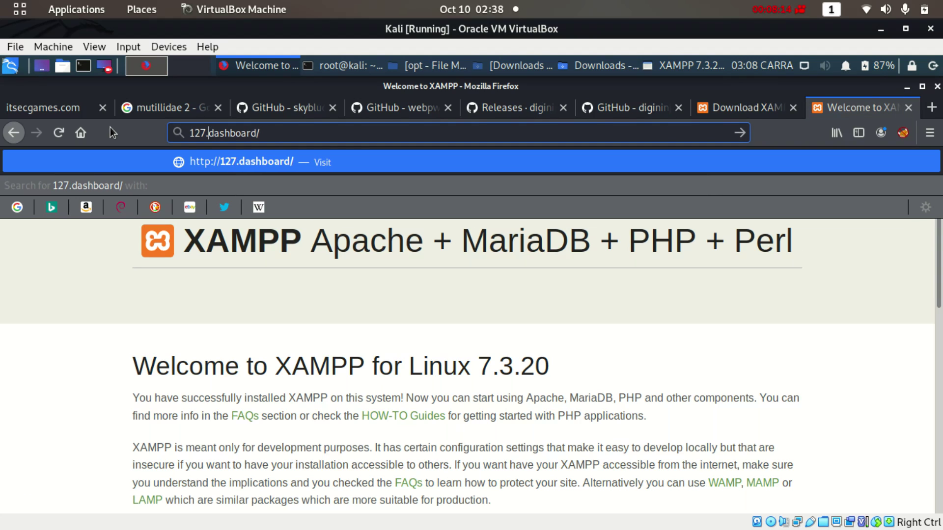
pyautogui.write('00')
pyautogui.press('BackSpace')
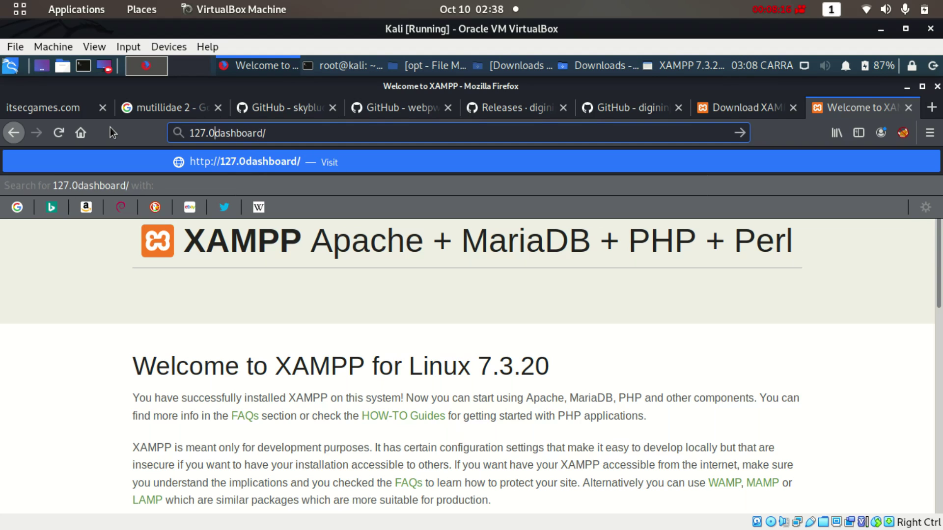
pyautogui.write('.0.1')
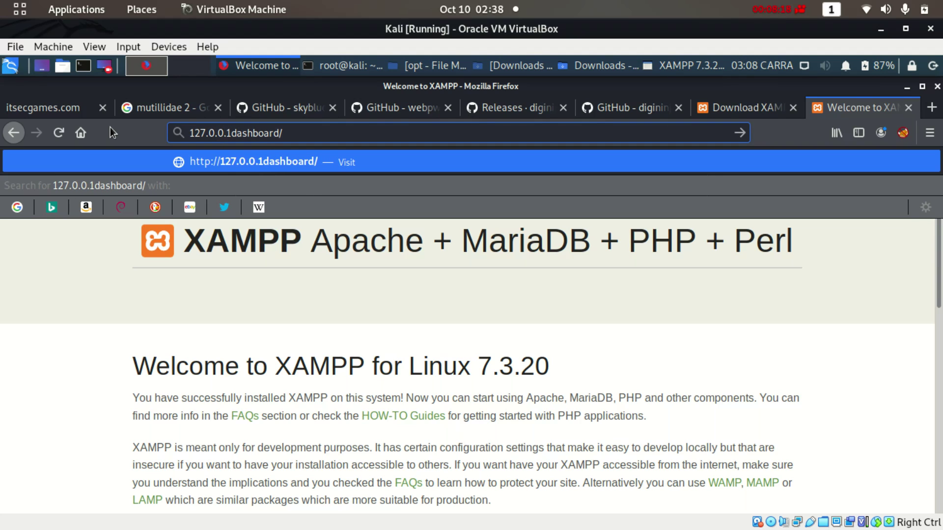
pyautogui.write('/')
pyautogui.press('Return')
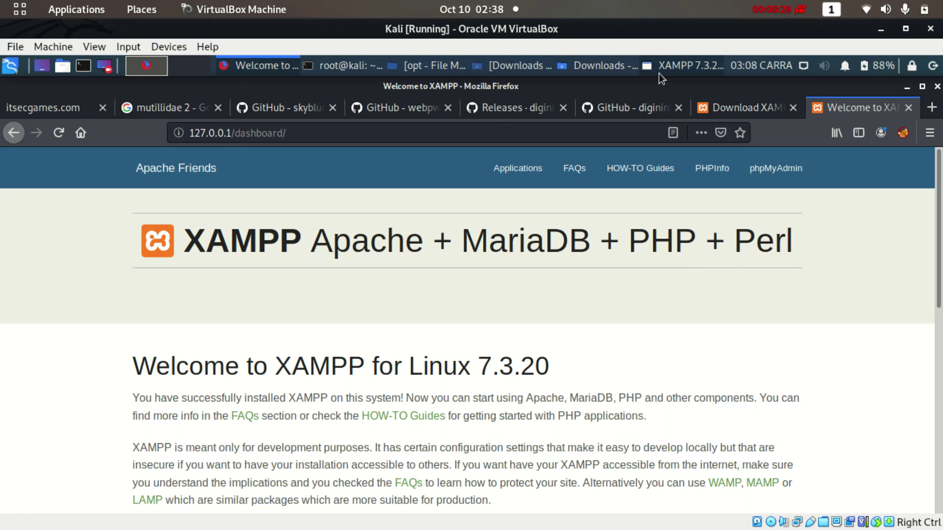
# Start the MySQL Database server from XAMPP Manager's Manage Servers list
pyautogui.click(714, 60)
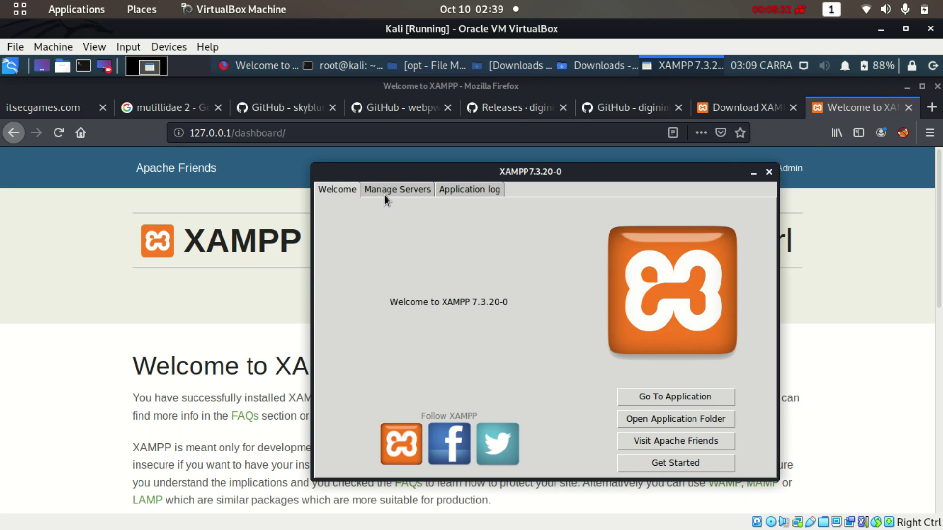
pyautogui.click(384, 195)
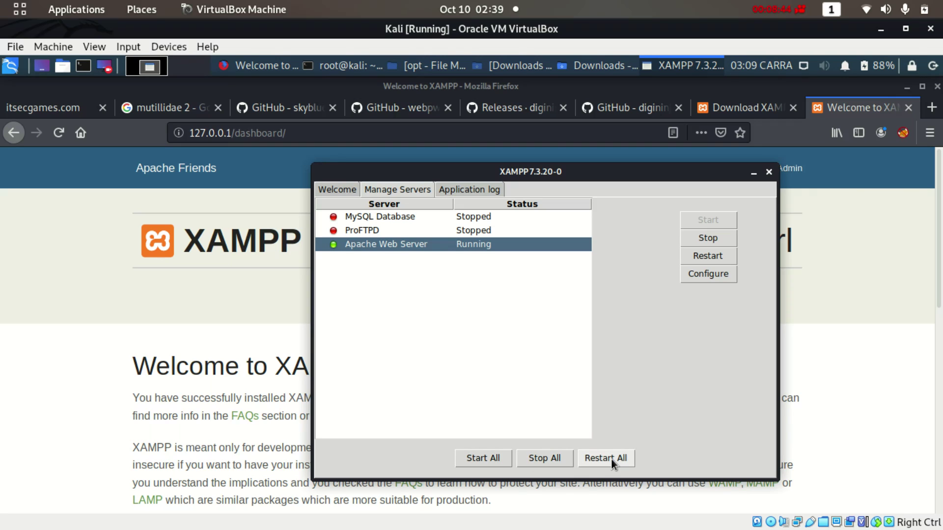
pyautogui.click(476, 224)
pyautogui.click(477, 219)
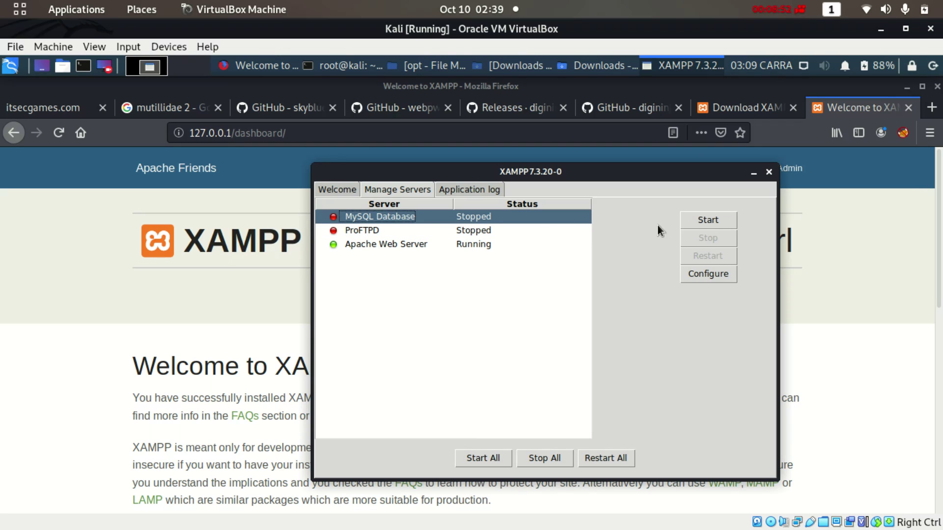
pyautogui.click(706, 222)
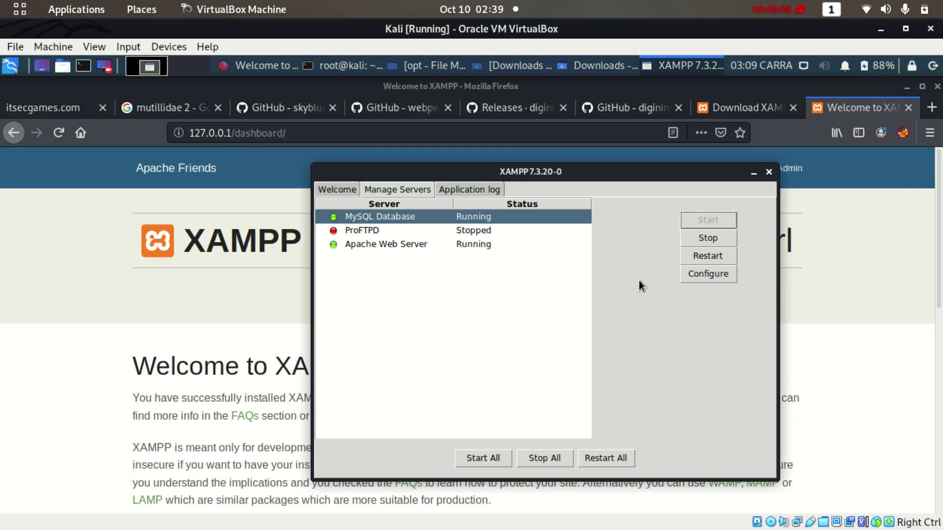
# Stop all servers and close XAMPP Manager, confirming the exit
pyautogui.click(544, 453)
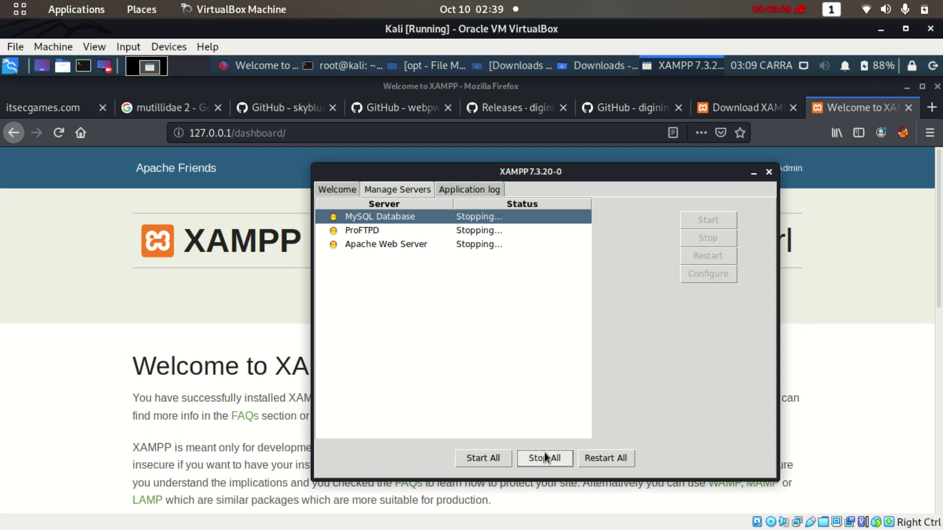
pyautogui.click(768, 175)
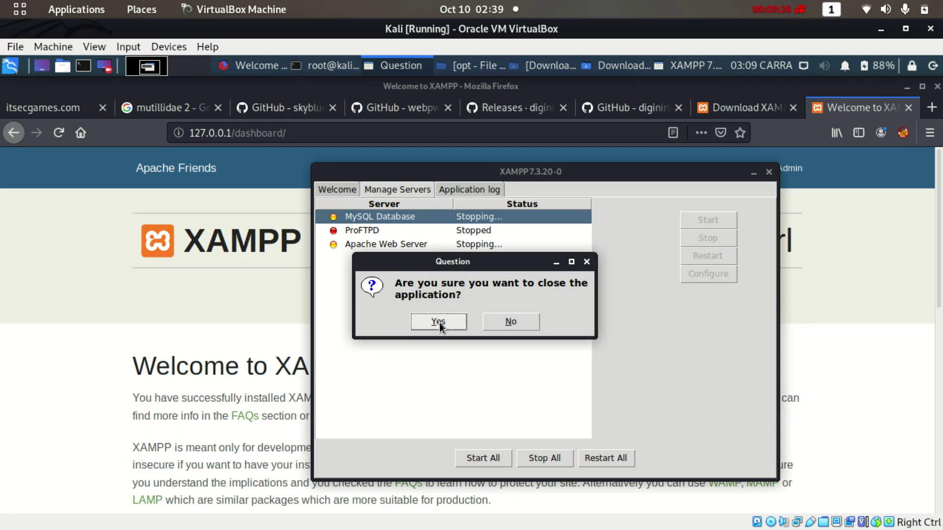
pyautogui.click(438, 322)
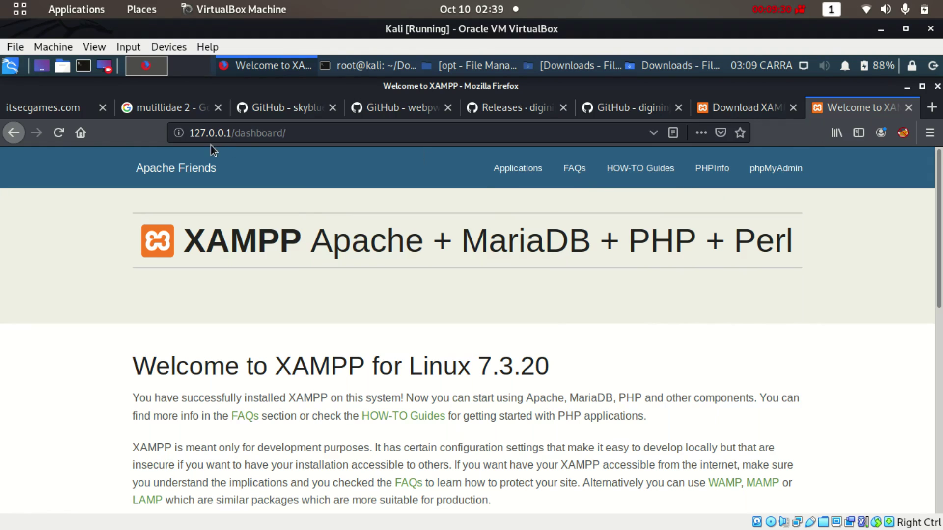
# Reload the dashboard, browse to /opt/lampp/htdocs in the file manager, then return to Firefox
pyautogui.click(59, 132)
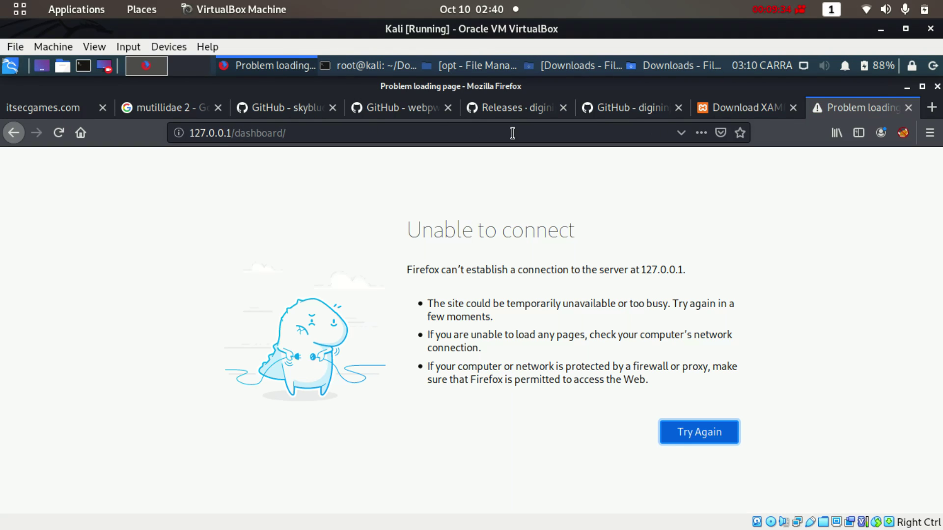
pyautogui.click(461, 69)
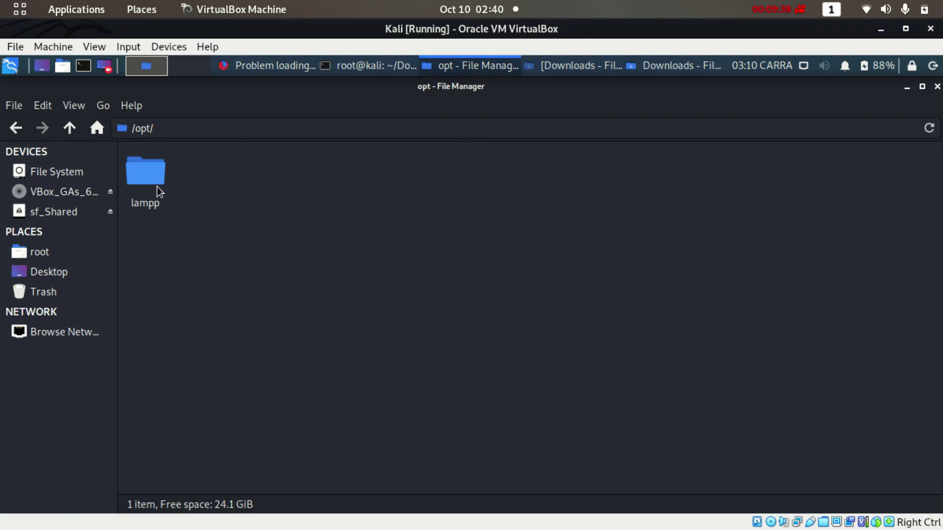
pyautogui.doubleClick(145, 173)
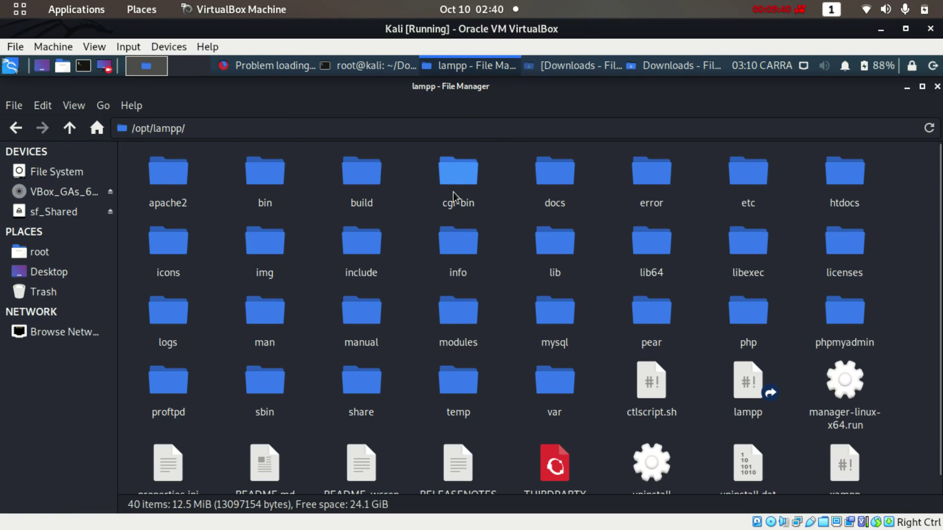
pyautogui.doubleClick(847, 178)
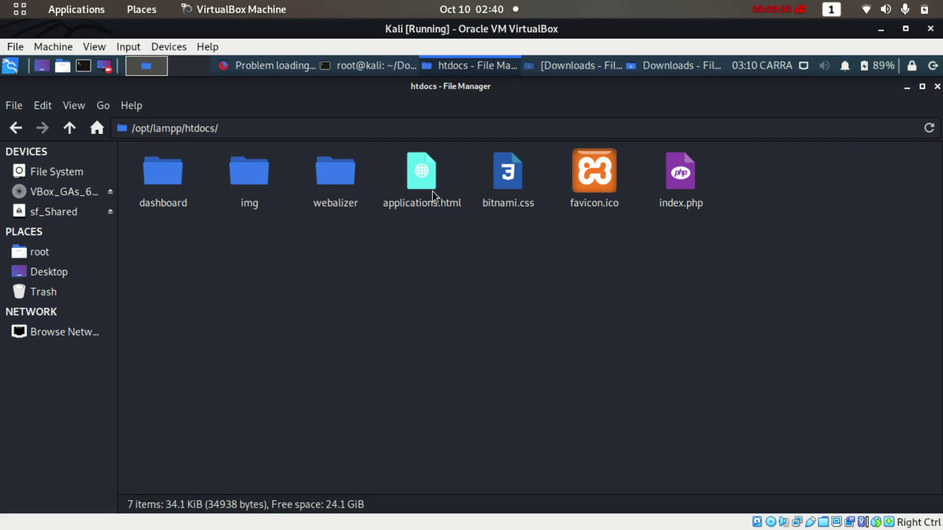
pyautogui.click(276, 71)
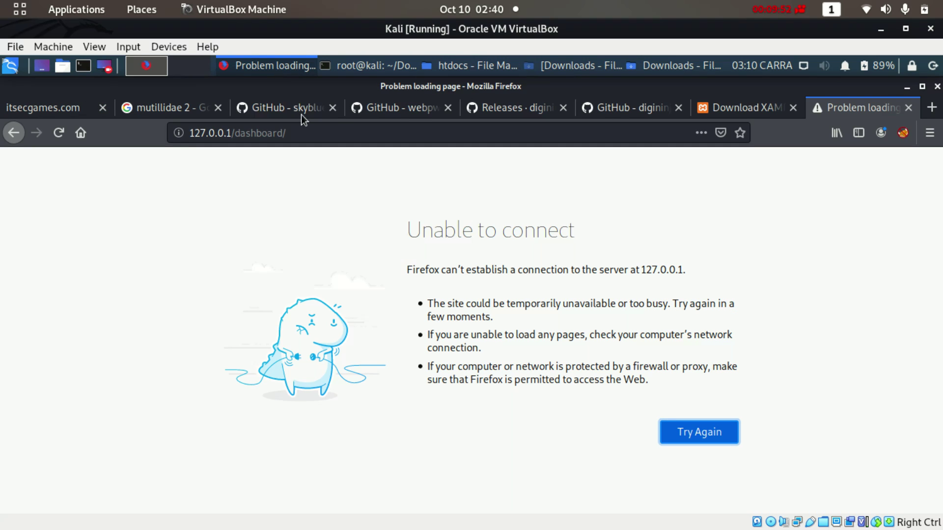
# Save bWAPP_latest.zip from SourceForge via the itsecgames.com bWAPP download link
pyautogui.click(54, 103)
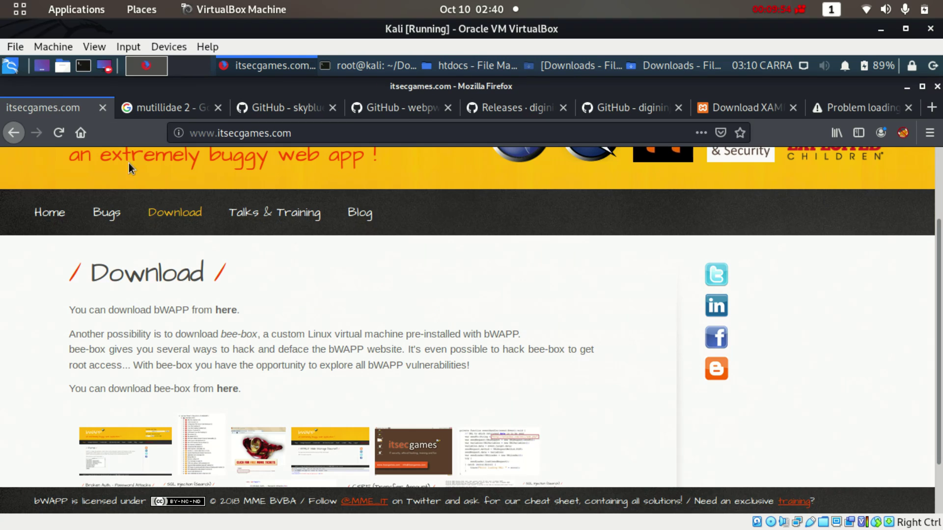
pyautogui.moveTo(939, 308)
pyautogui.mouseDown()
pyautogui.moveTo(938, 241)
pyautogui.moveTo(941, 346)
pyautogui.moveTo(941, 223)
pyautogui.moveTo(942, 324)
pyautogui.mouseUp()
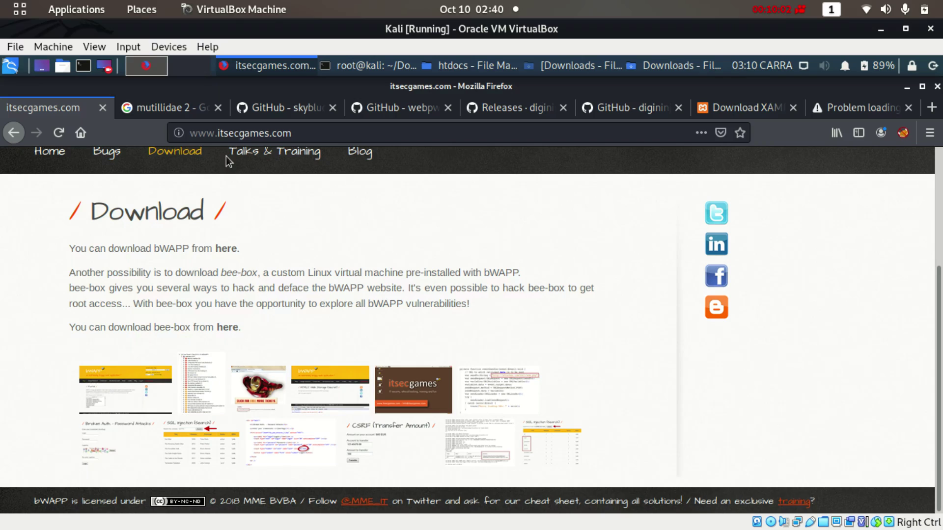
pyautogui.click(227, 248)
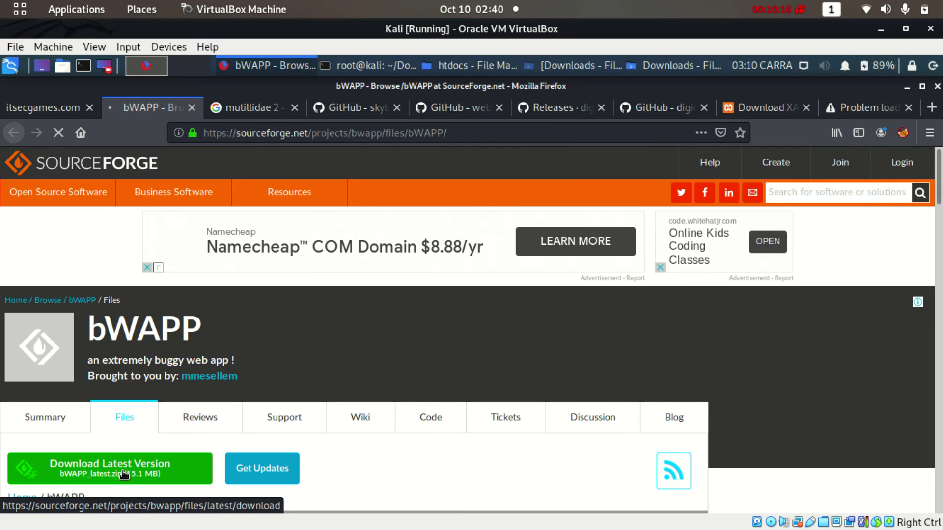
pyautogui.click(123, 473)
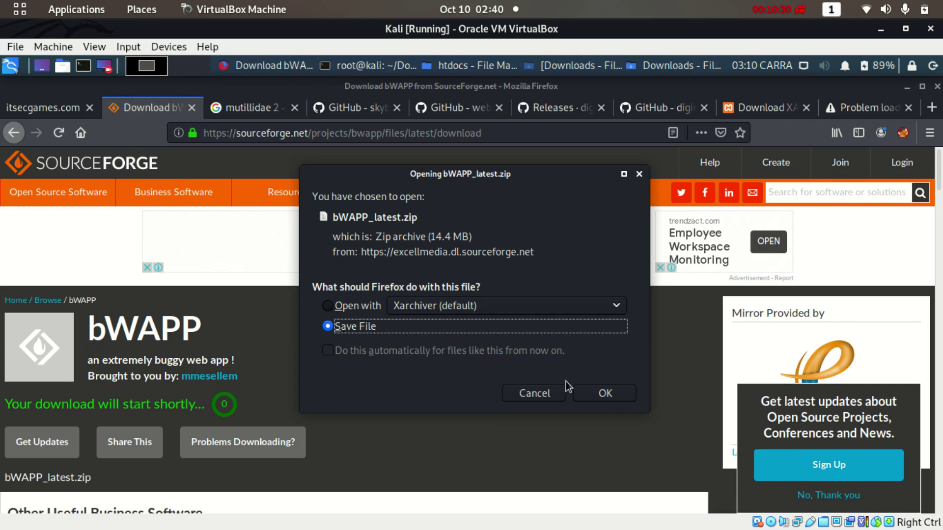
pyautogui.click(604, 393)
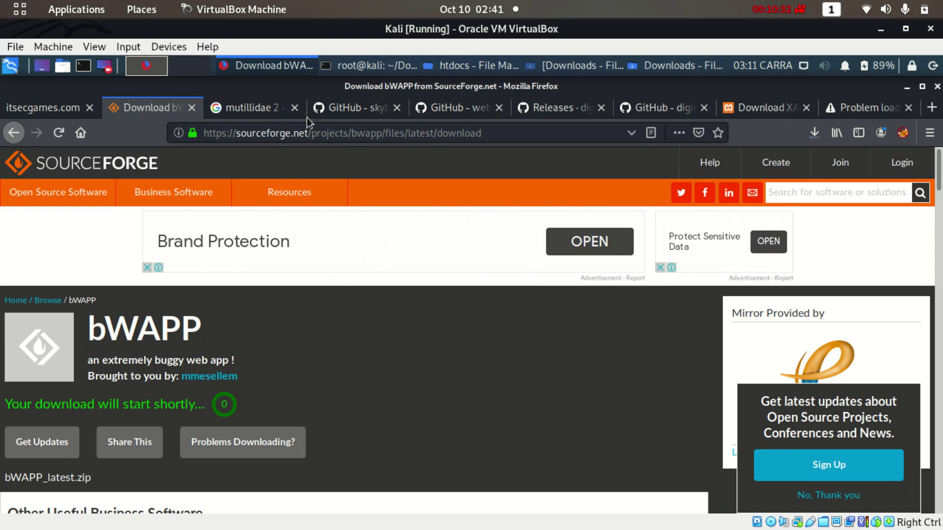
pyautogui.click(346, 110)
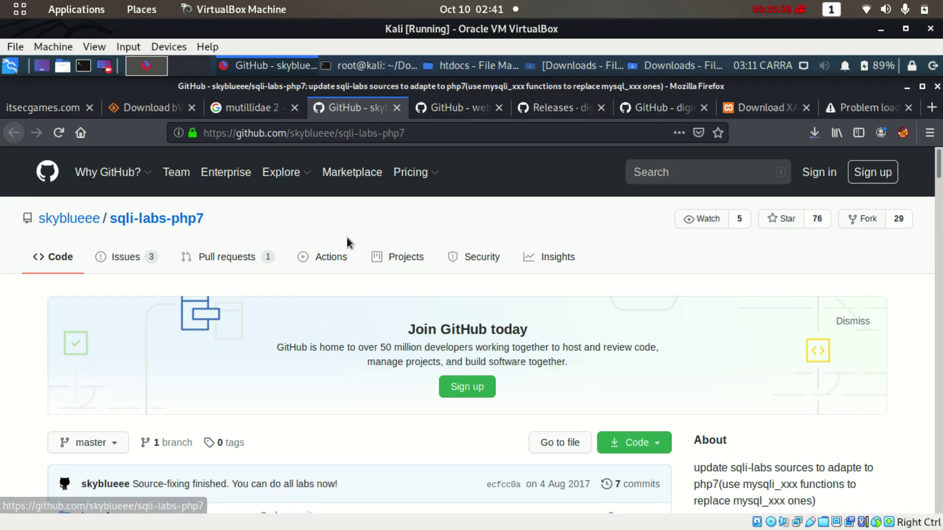
# Look over the mutillidae, DVWA repository and DVWA releases pages
pyautogui.scroll(-4, 939, 189)
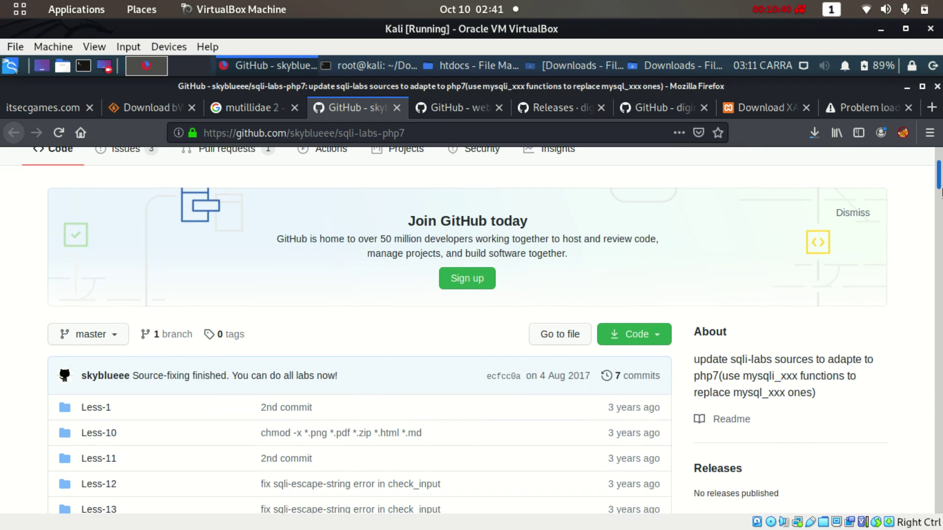
pyautogui.scroll(1, 939, 196)
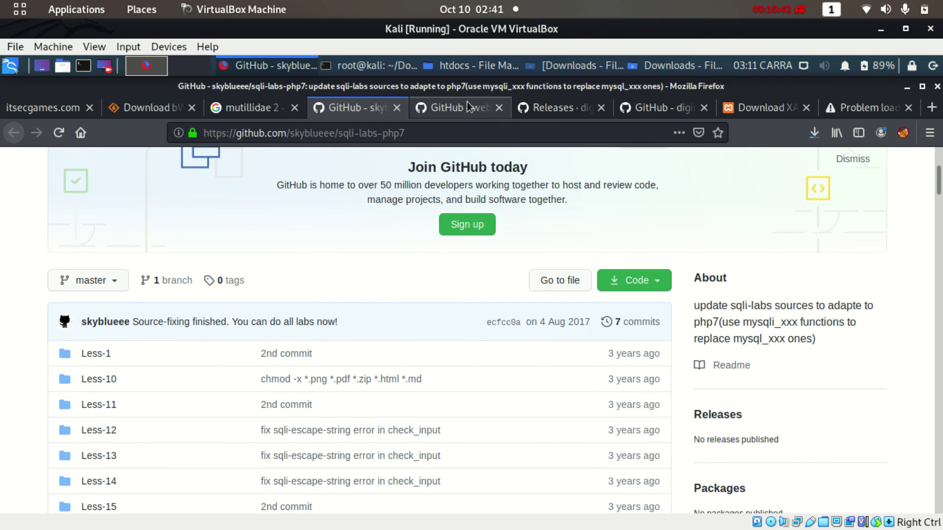
pyautogui.click(467, 104)
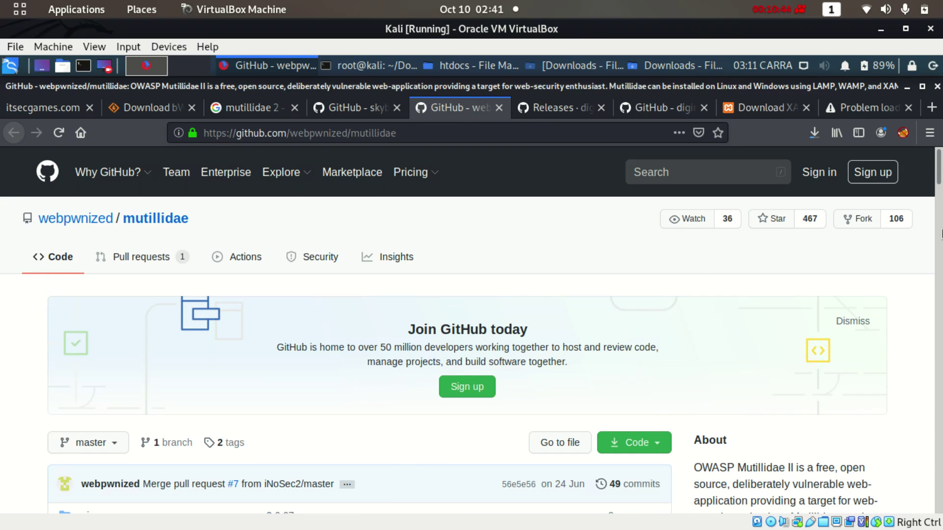
pyautogui.scroll(-4, 940, 218)
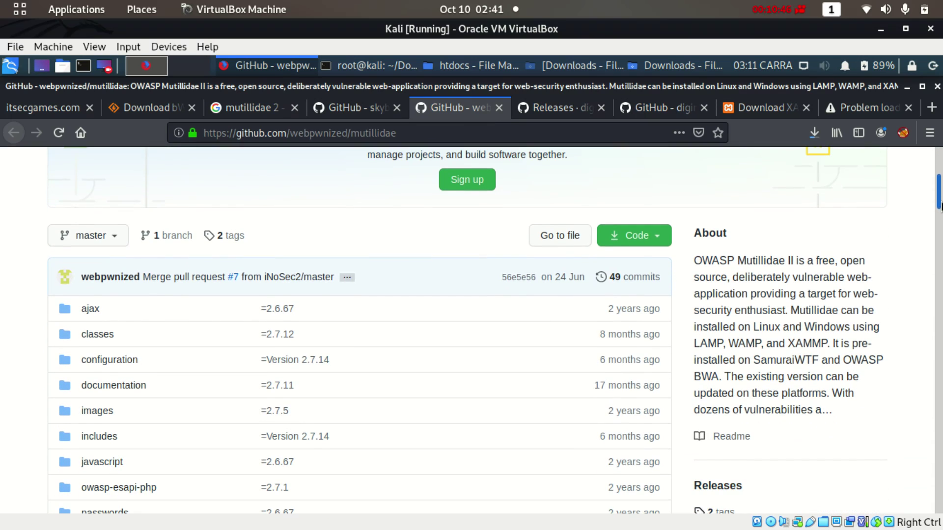
pyautogui.click(544, 107)
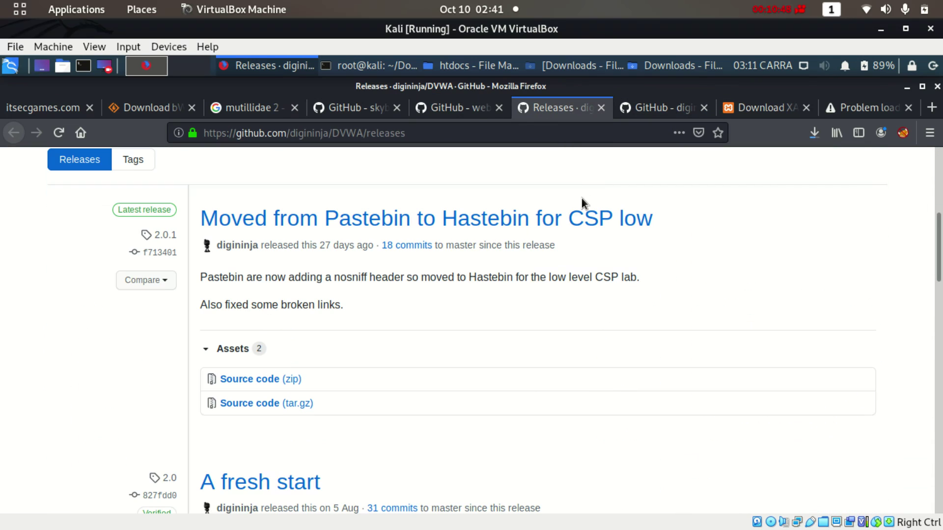
pyautogui.scroll(5, 939, 197)
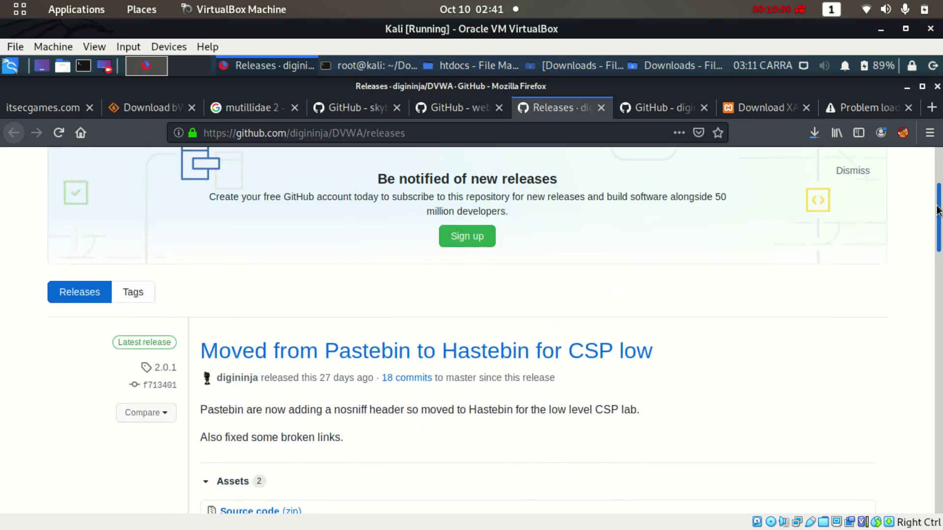
pyautogui.scroll(1, 938, 189)
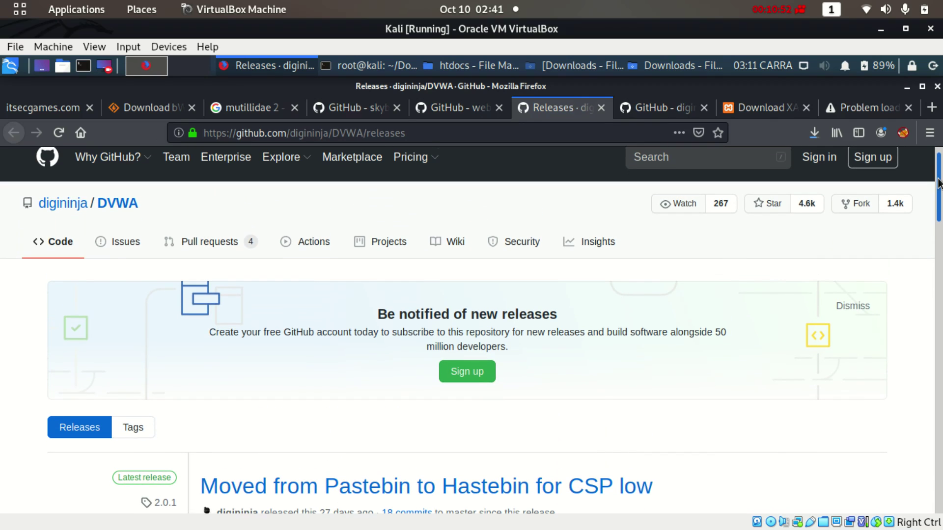
pyautogui.click(659, 114)
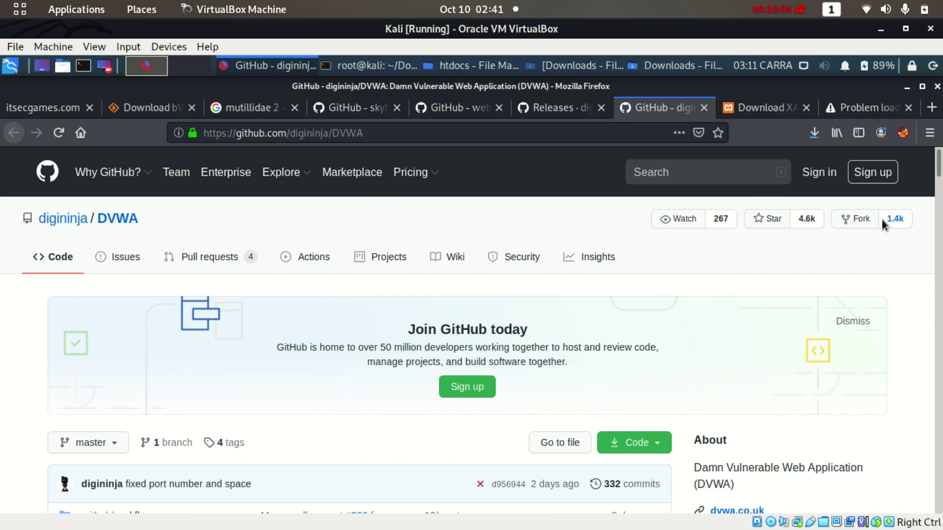
pyautogui.scroll(-12, 939, 165)
pyautogui.scroll(12, 939, 164)
pyautogui.scroll(-3, 938, 169)
pyautogui.scroll(3, 939, 169)
pyautogui.click(558, 105)
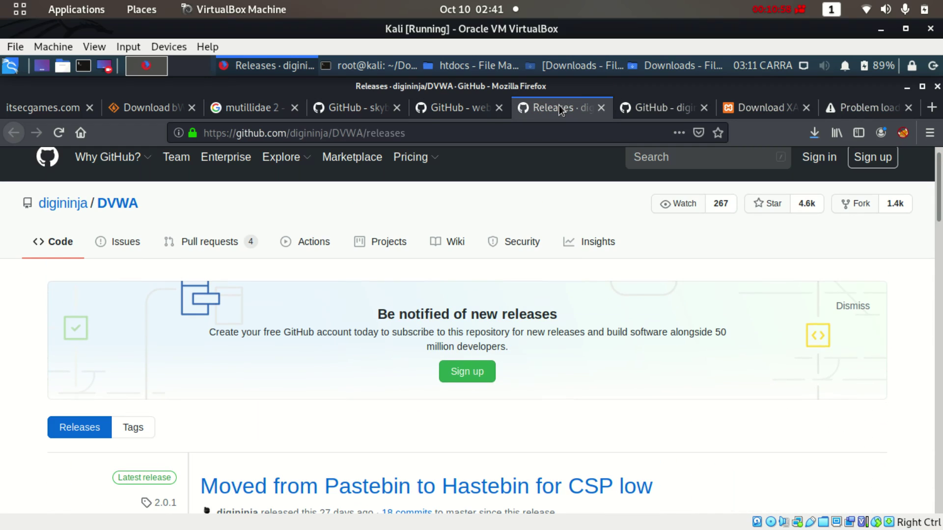
# Save the DVWA 2.0.1 release Source code (zip) as DVWA-2.0.1.zip
pyautogui.scroll(-1, 939, 191)
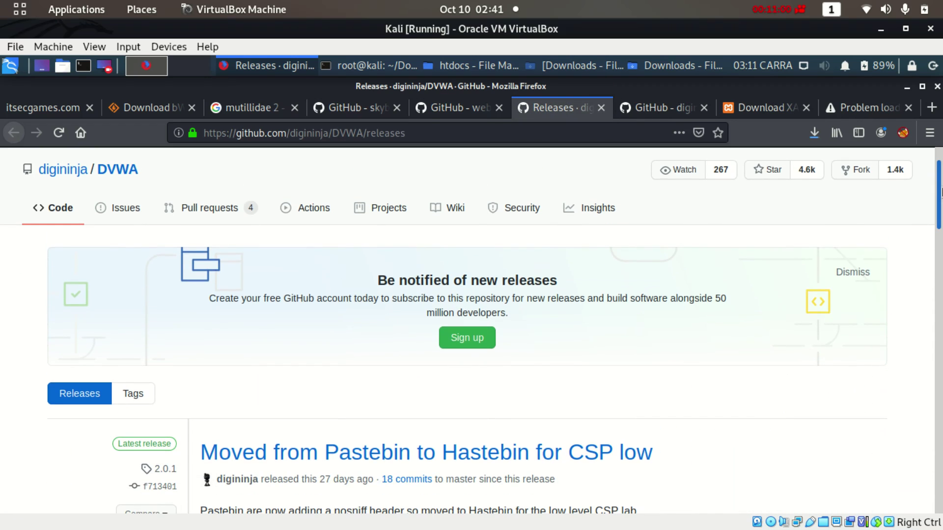
pyautogui.scroll(-1, 940, 194)
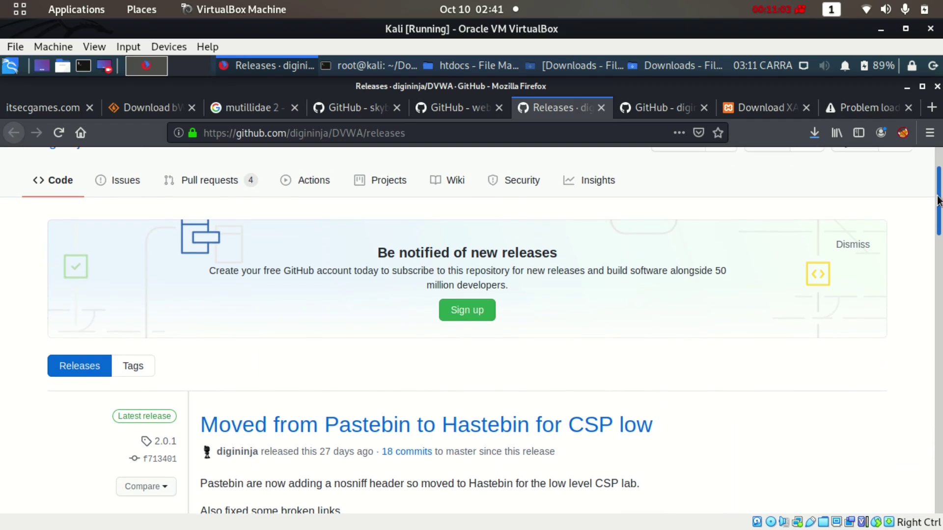
pyautogui.moveTo(938, 199); pyautogui.dragTo(940, 239)
pyautogui.click(249, 403)
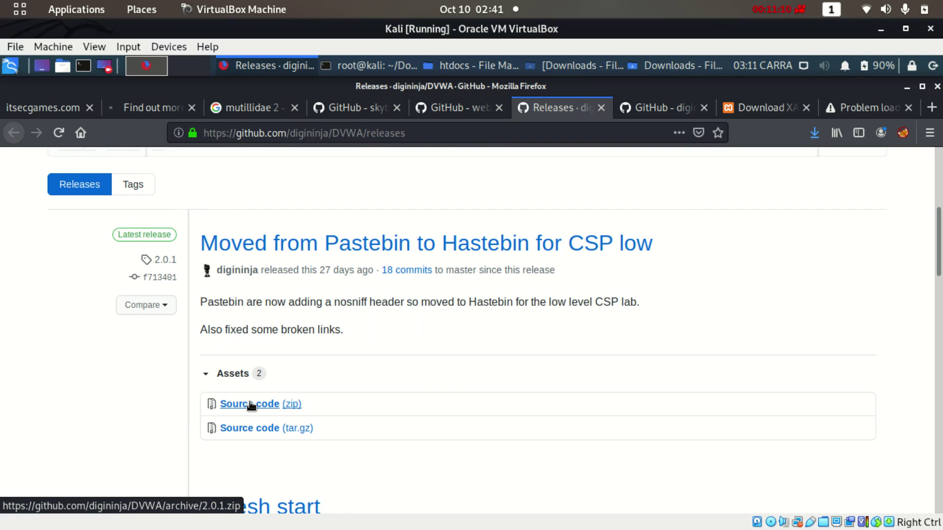
pyautogui.click(251, 405)
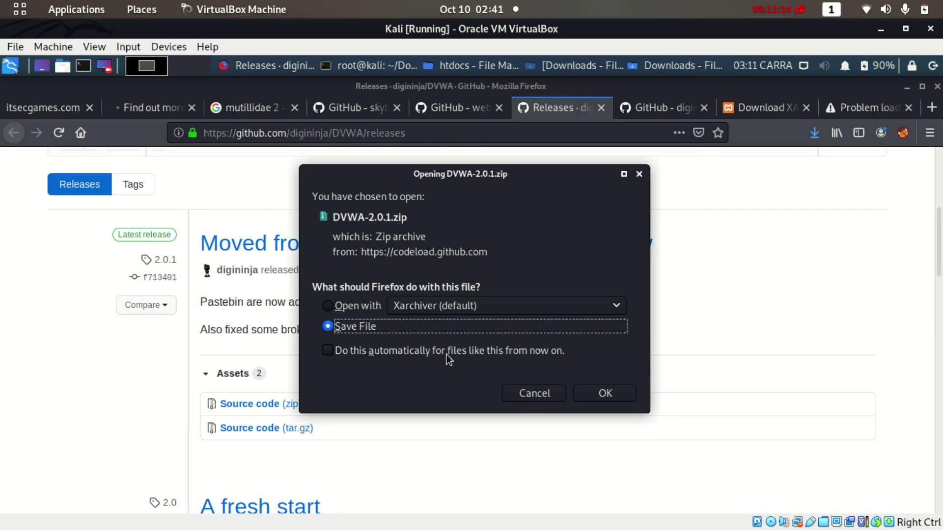
pyautogui.click(604, 393)
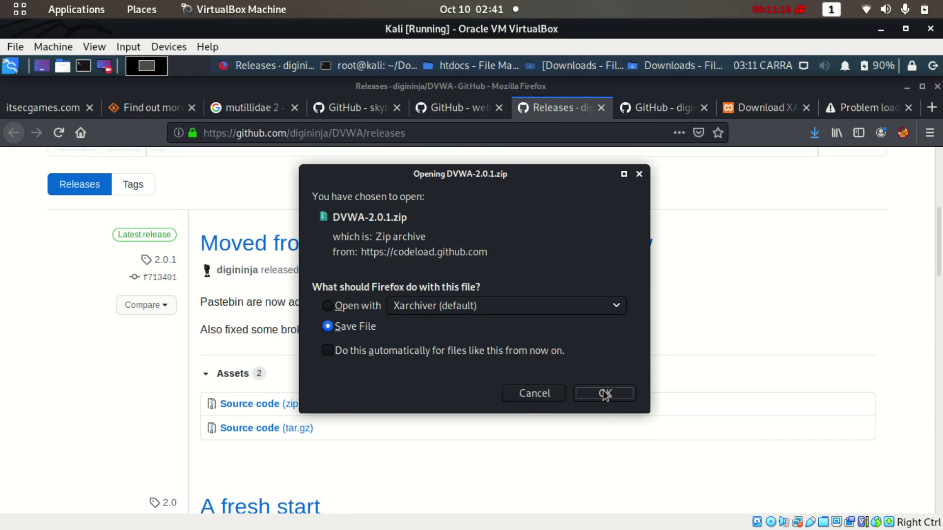
pyautogui.click(455, 109)
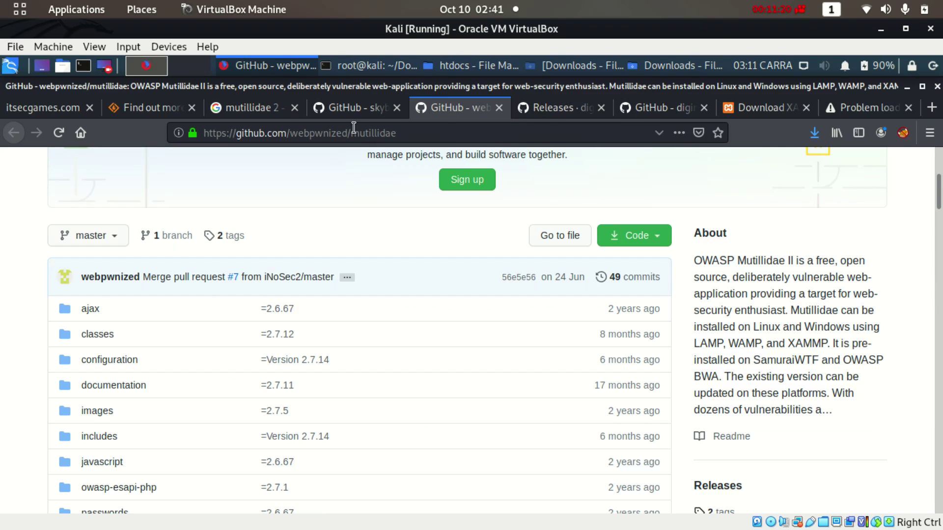
pyautogui.click(349, 109)
# Select the mutillidae repository's clone URL from the Code menu
pyautogui.click(457, 105)
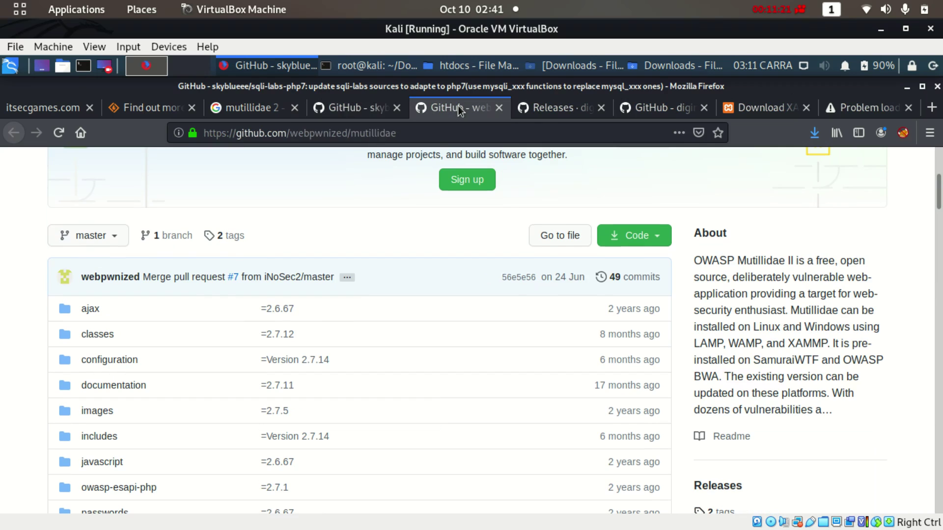
pyautogui.click(647, 242)
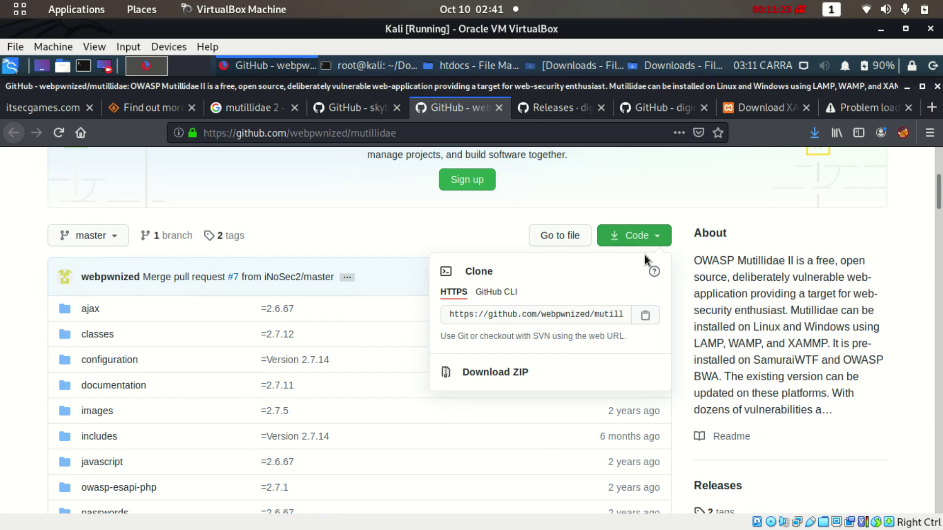
pyautogui.click(624, 315)
pyautogui.hotkey('ctrl', 'c')
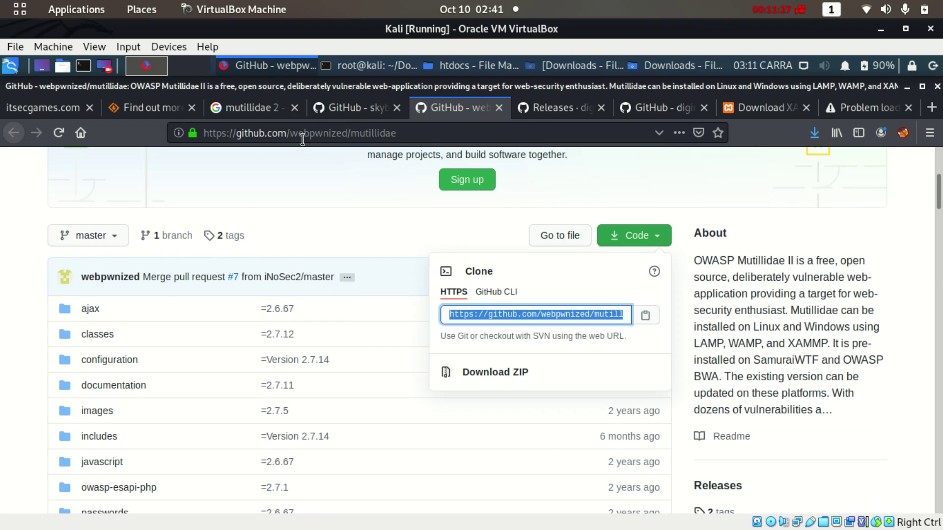
# Open a terminal in htdocs and run git clone with the mutillidae URL
pyautogui.click(455, 64)
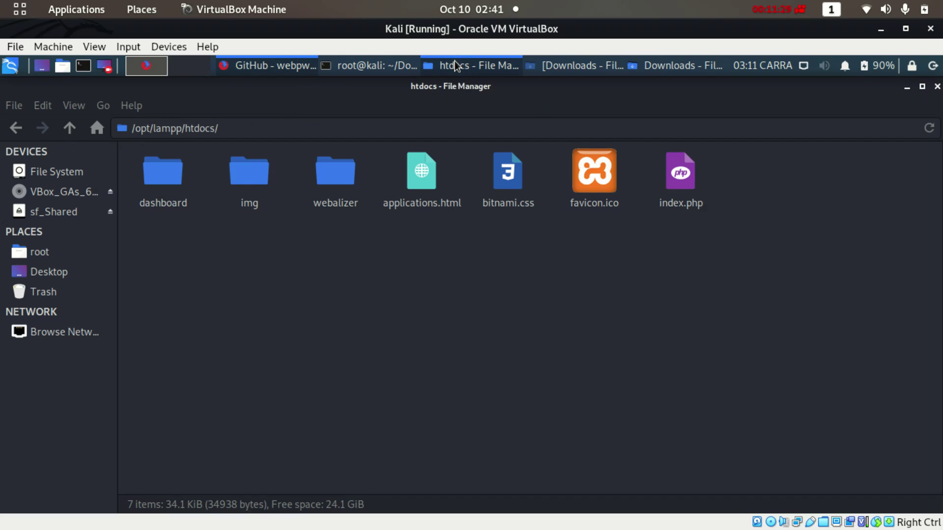
pyautogui.rightClick(422, 255)
pyautogui.click(464, 324)
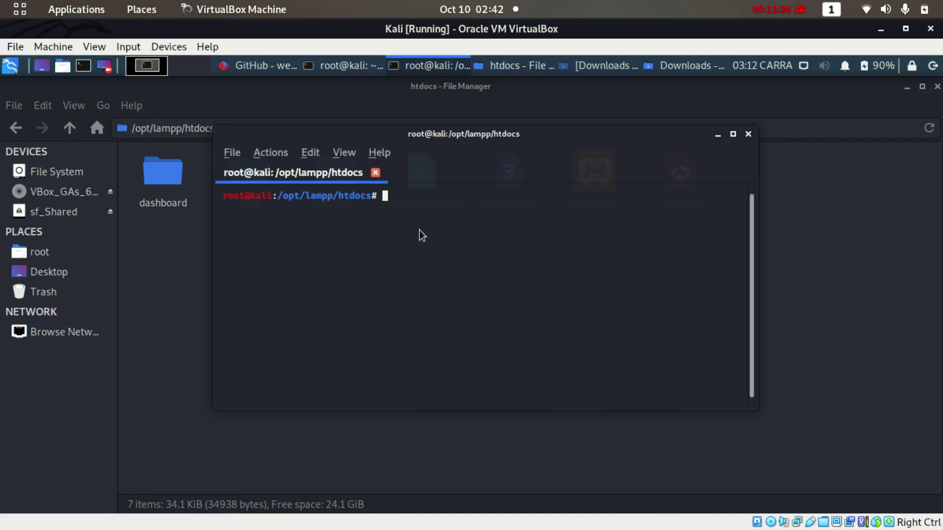
pyautogui.rightClick(420, 230)
pyautogui.click(373, 235)
pyautogui.write('git clone')
pyautogui.rightClick(384, 241)
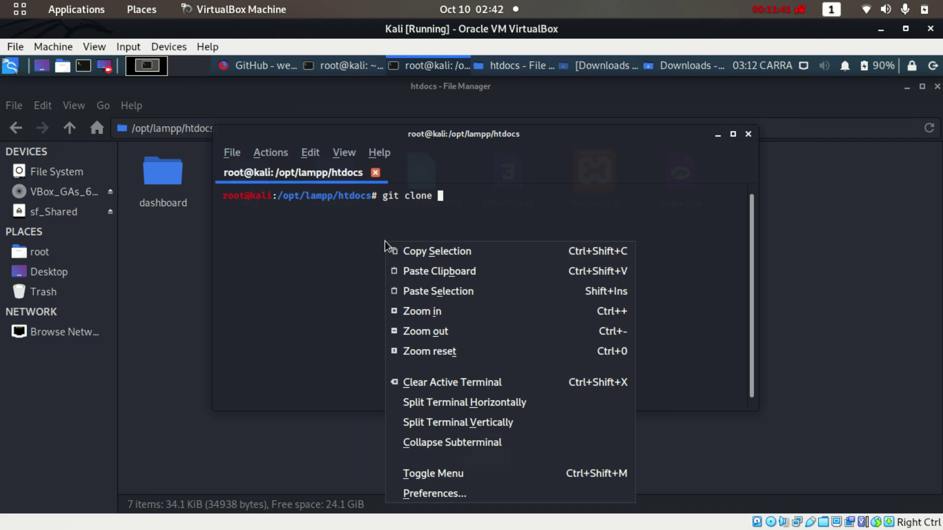
pyautogui.click(427, 287)
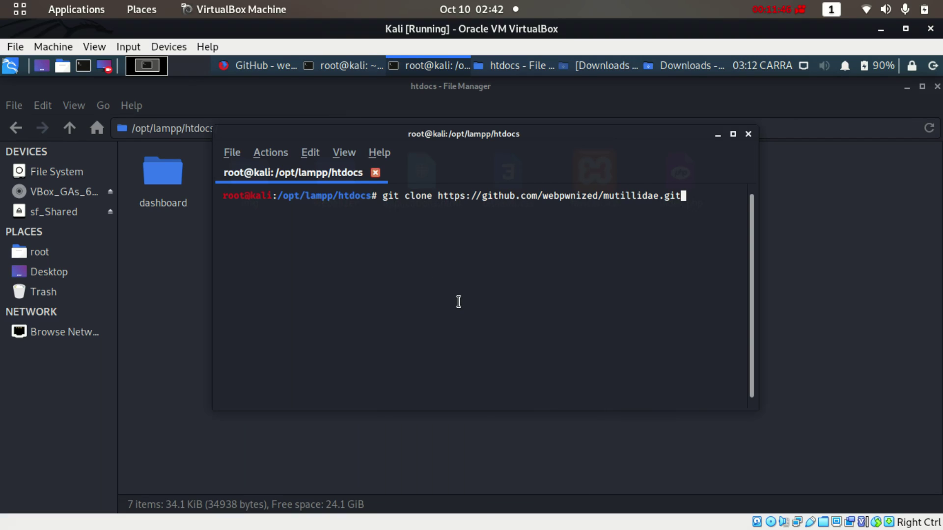
pyautogui.press('Return')
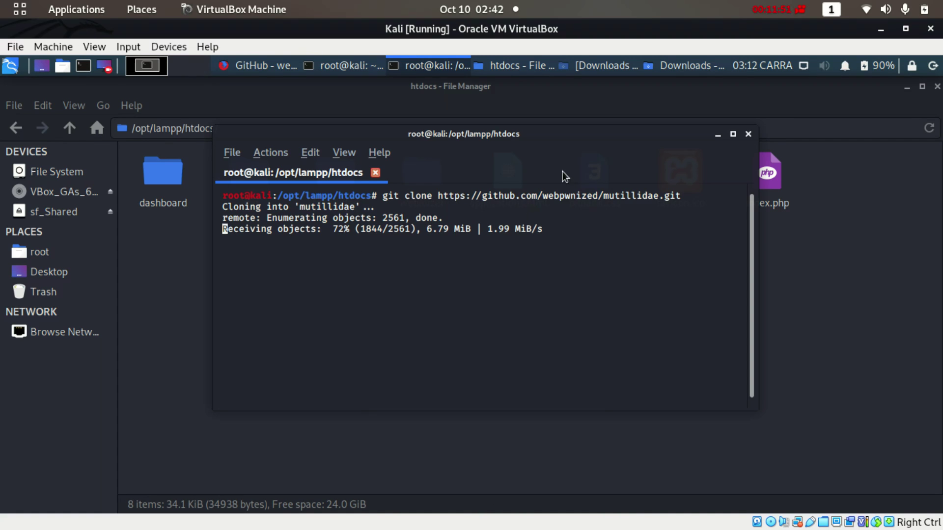
# Check that the new mutillidae folder appears in htdocs
pyautogui.moveTo(623, 143); pyautogui.dragTo(534, 176)
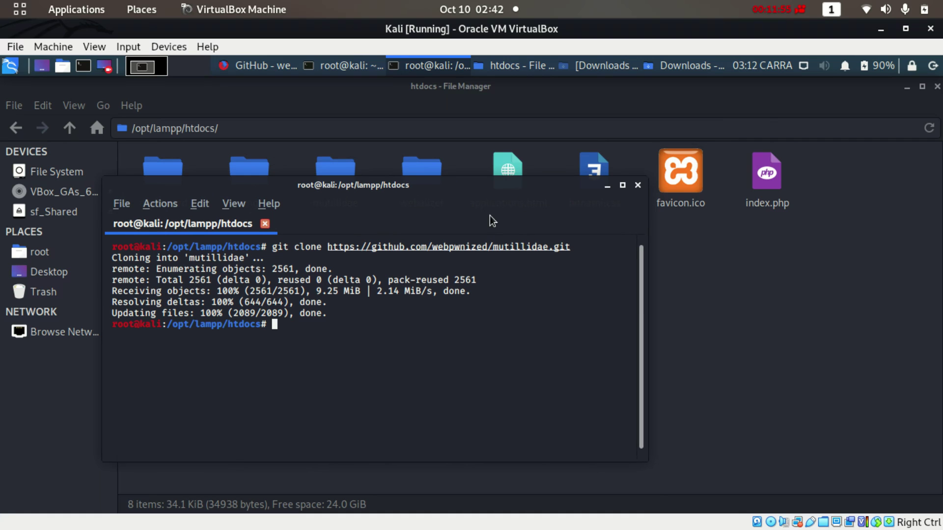
pyautogui.moveTo(479, 190); pyautogui.dragTo(629, 258)
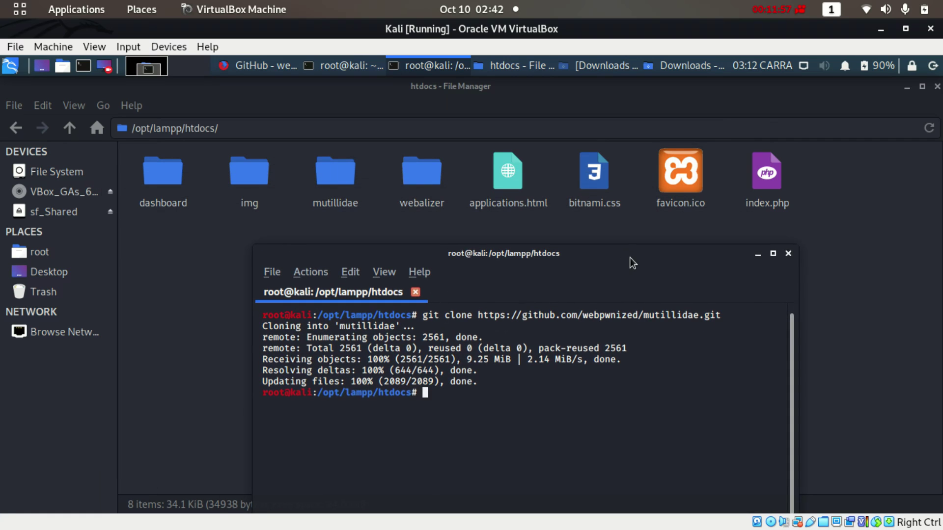
pyautogui.click(349, 182)
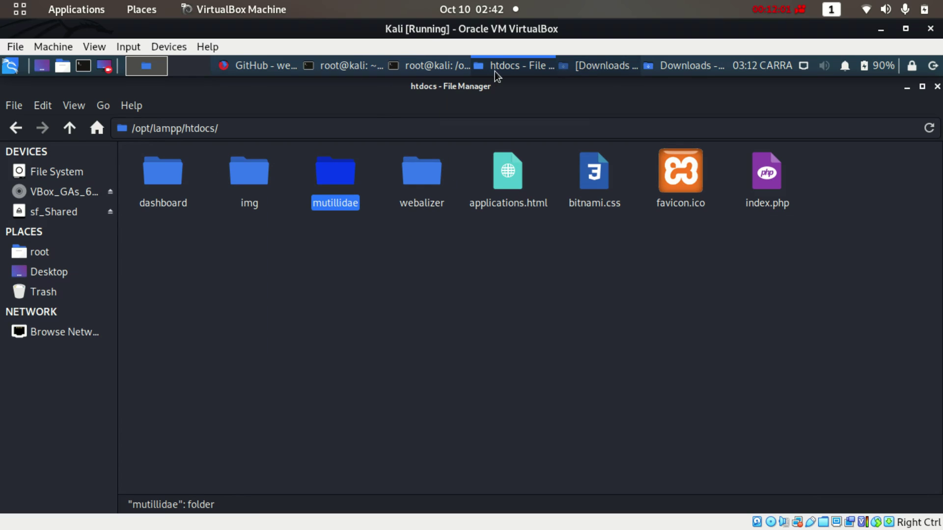
pyautogui.click(240, 64)
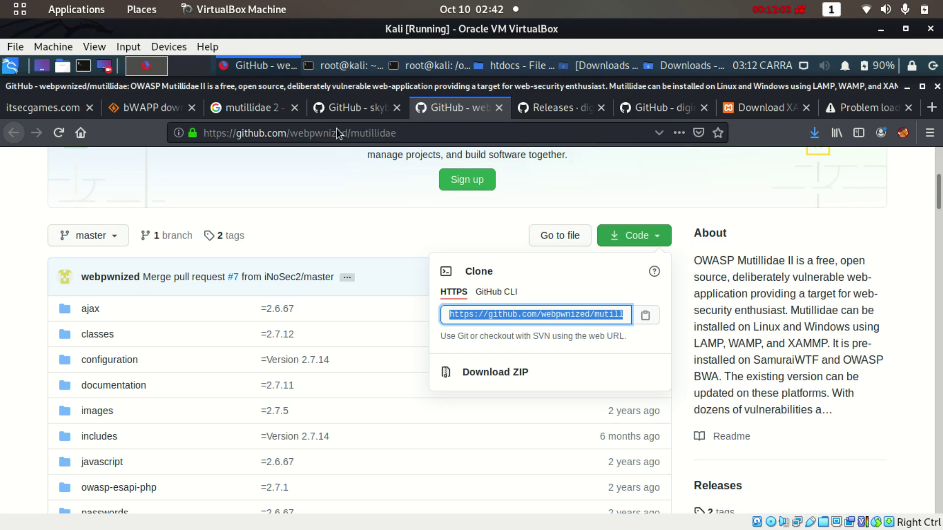
# Copy the sqli-labs-php7 repository's clone URL
pyautogui.click(343, 107)
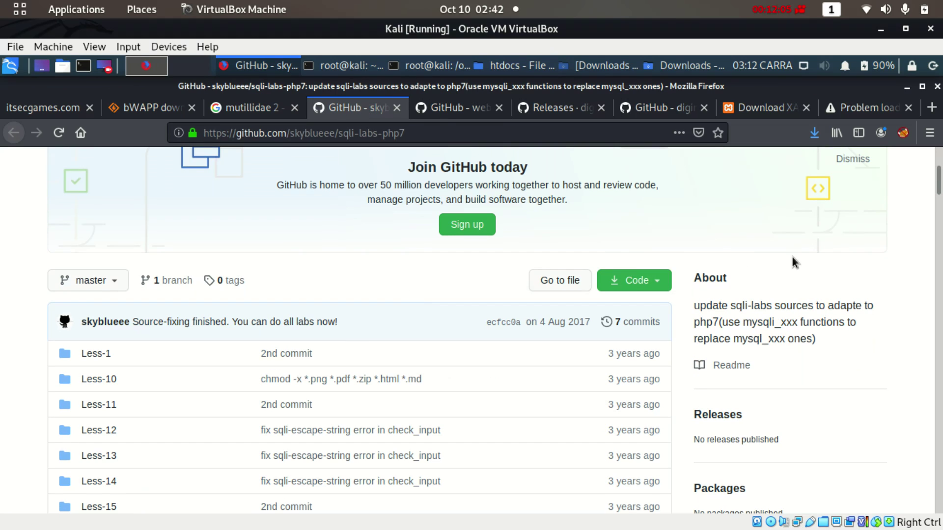
pyautogui.scroll(3, 913, 182)
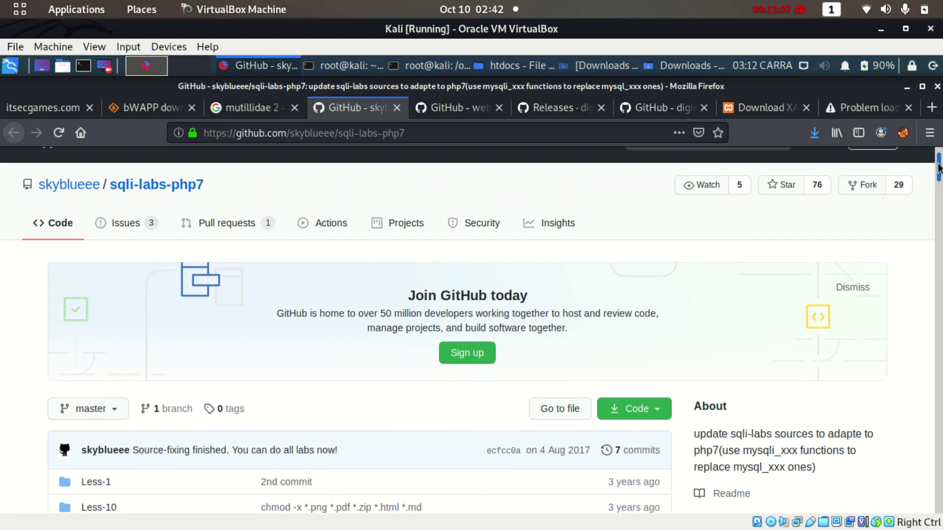
pyautogui.scroll(-4, 939, 187)
pyautogui.click(637, 193)
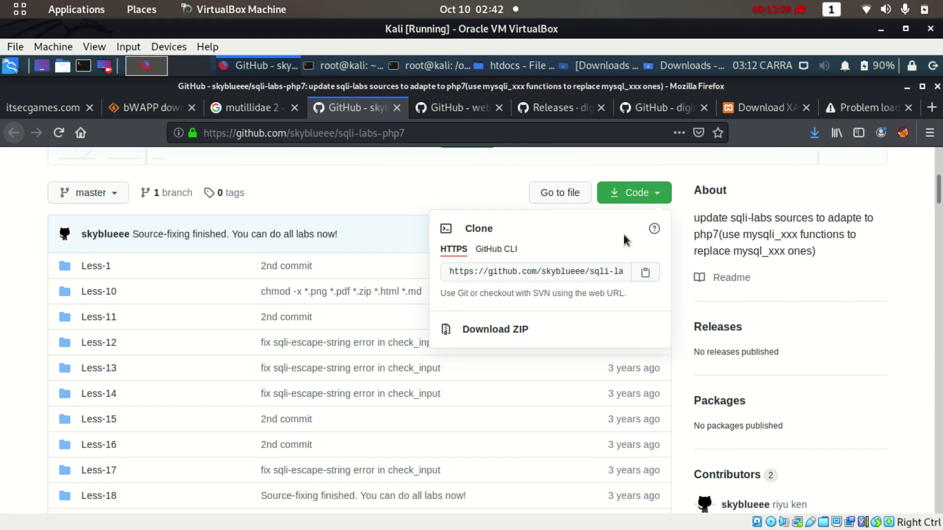
pyautogui.click(569, 271)
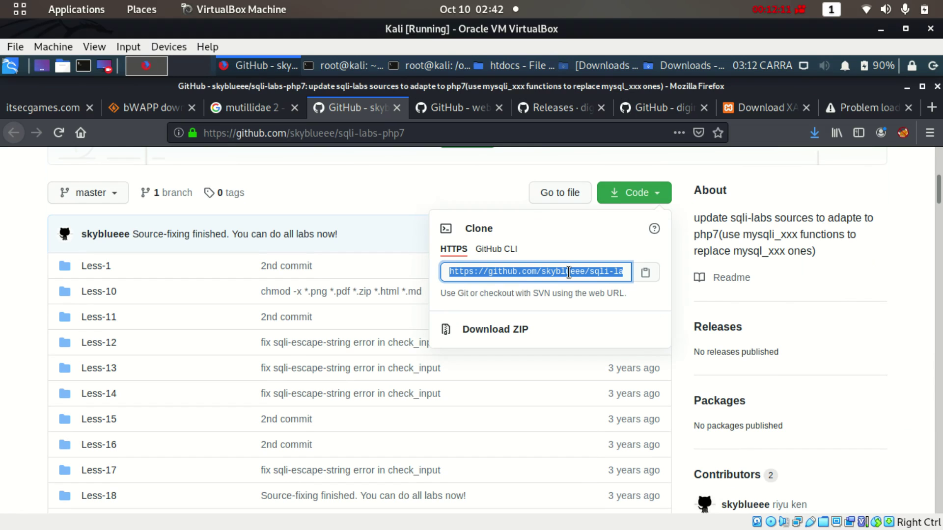
pyautogui.rightClick(568, 272)
pyautogui.click(609, 351)
# Run git clone with the sqli-labs-php7 URL in the htdocs terminal
pyautogui.click(429, 66)
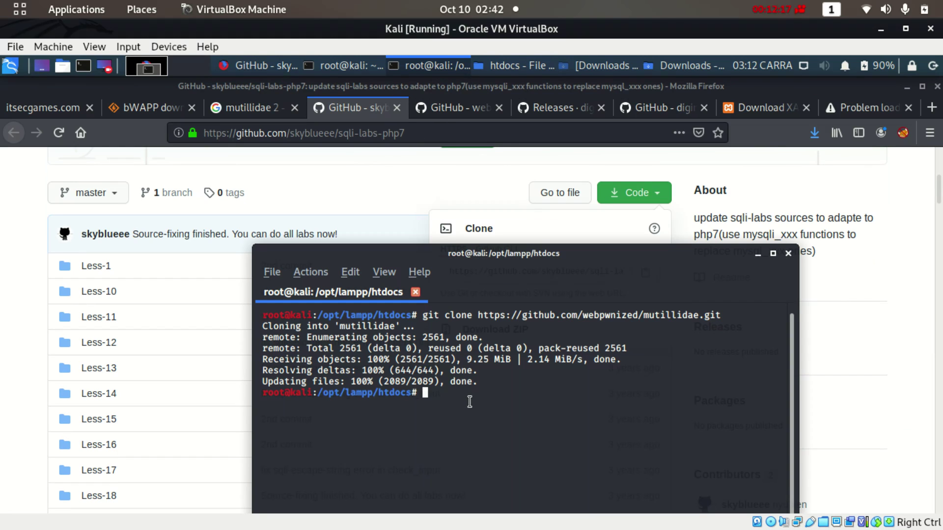
pyautogui.write('git clone')
pyautogui.rightClick(560, 411)
pyautogui.click(633, 198)
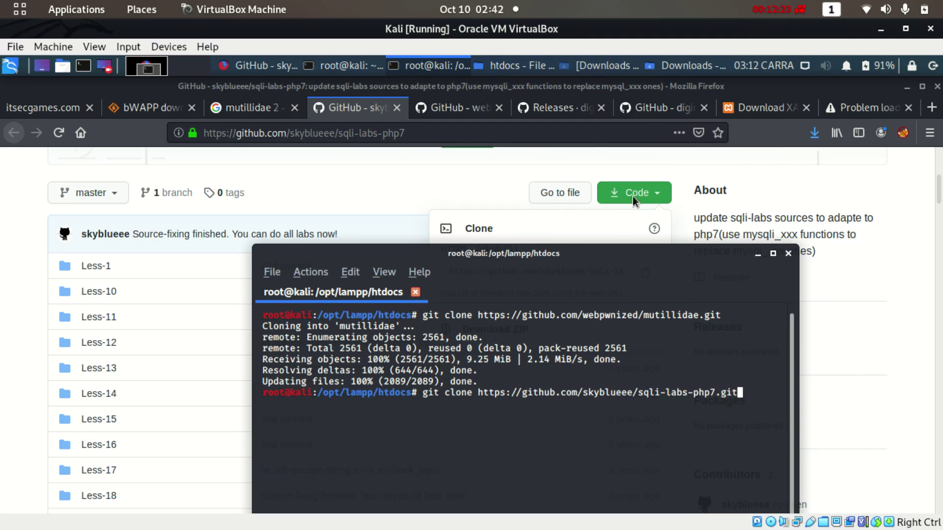
pyautogui.press('Return')
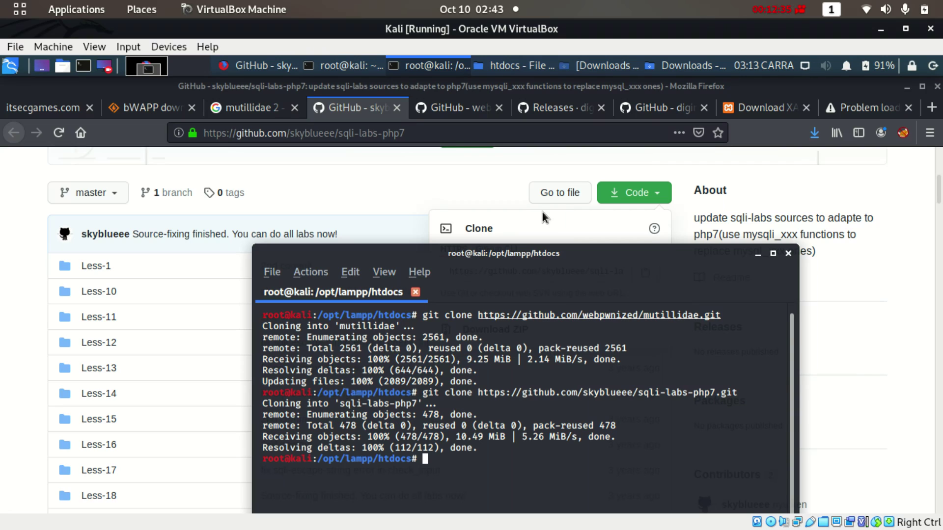
pyautogui.click(522, 61)
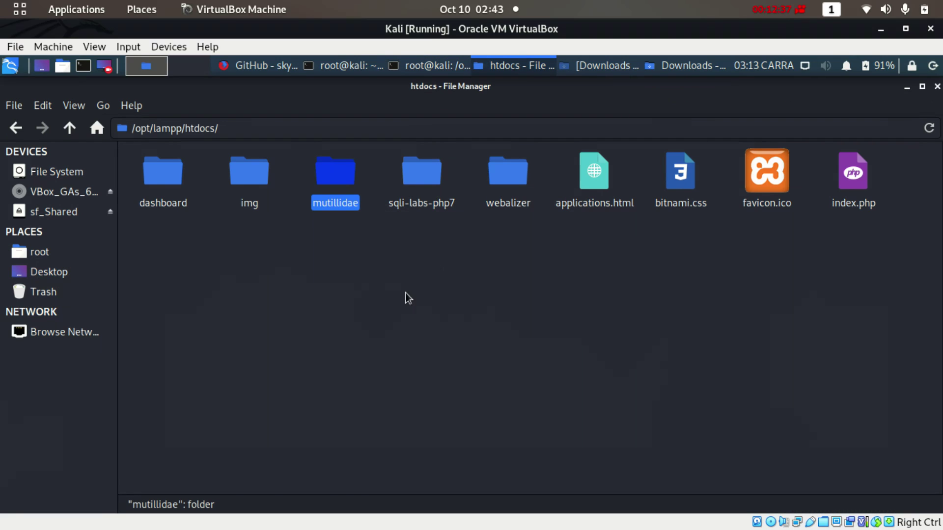
# Open the Downloads folder from Firefox's downloads list
pyautogui.click(380, 307)
pyautogui.click(332, 199)
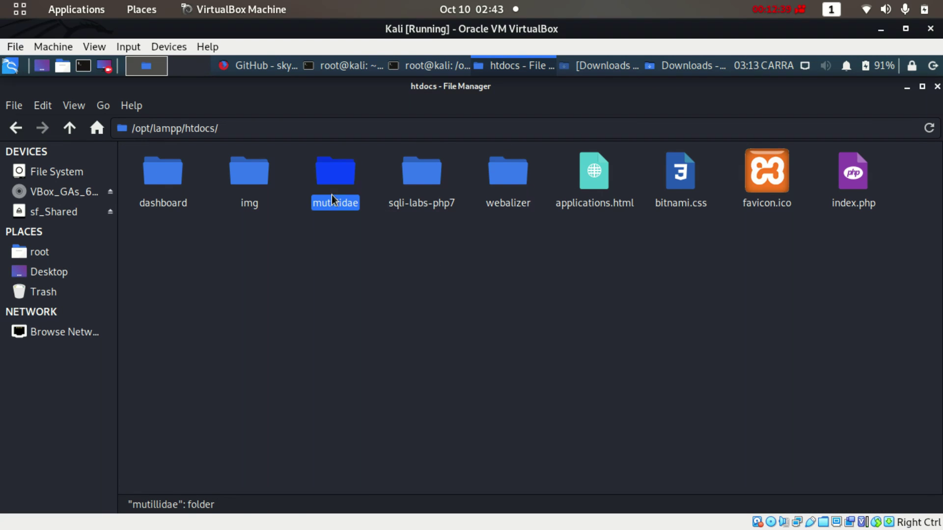
pyautogui.click(406, 208)
pyautogui.click(434, 282)
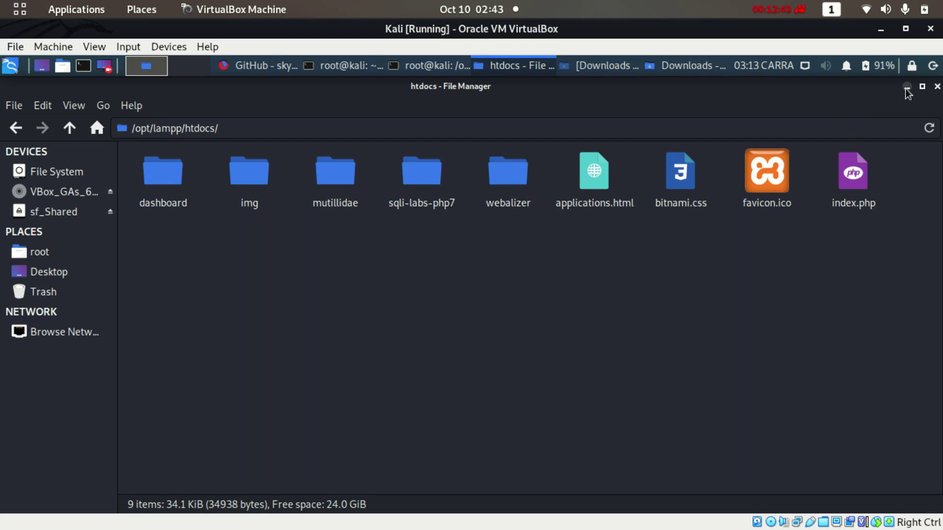
pyautogui.click(258, 66)
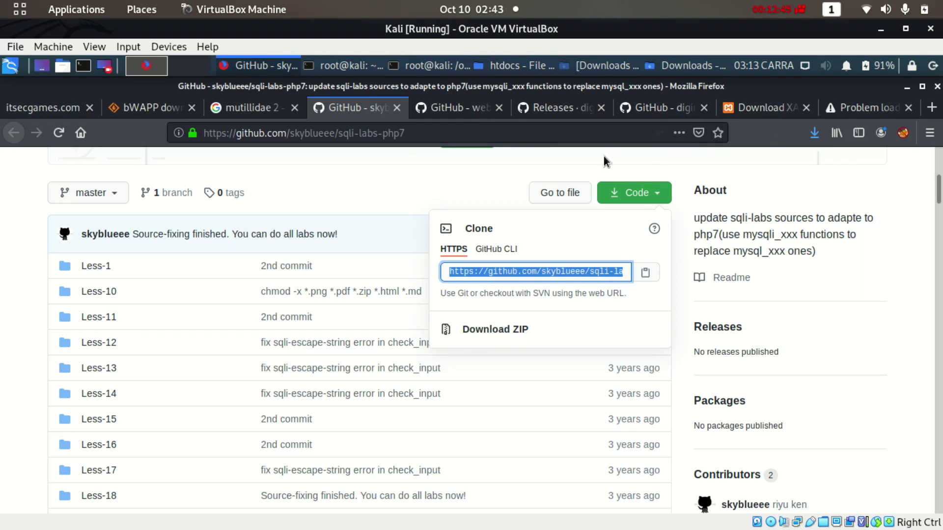
pyautogui.click(815, 134)
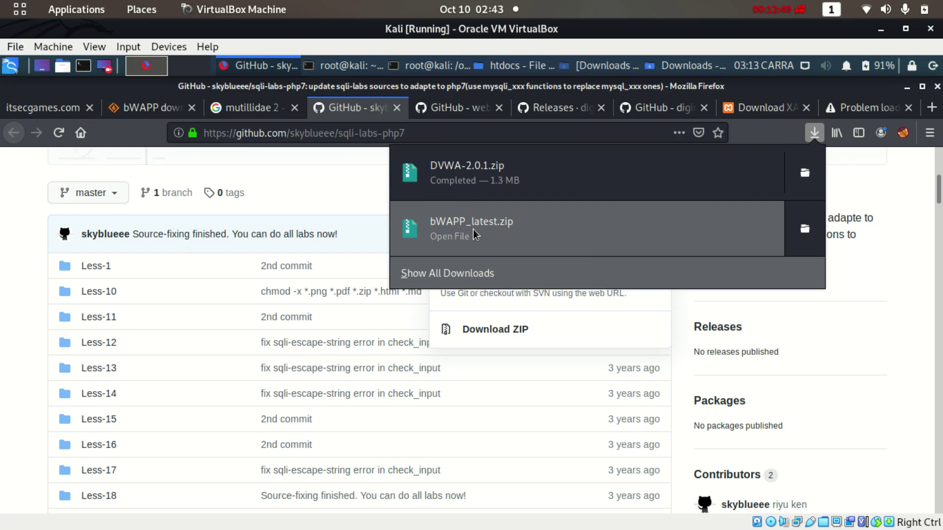
pyautogui.click(804, 176)
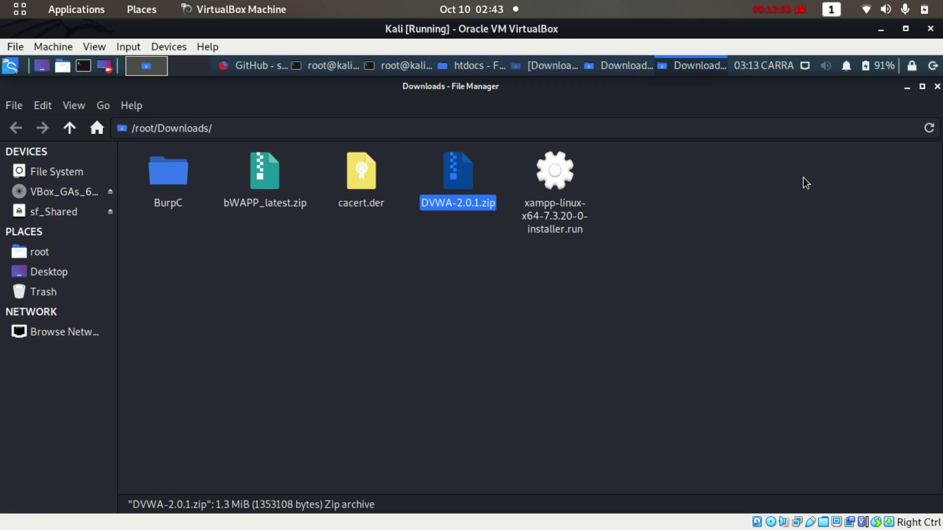
# Copy bWAPP_latest.zip and DVWA-2.0.1.zip into /opt/lampp/htdocs
pyautogui.click(256, 192)
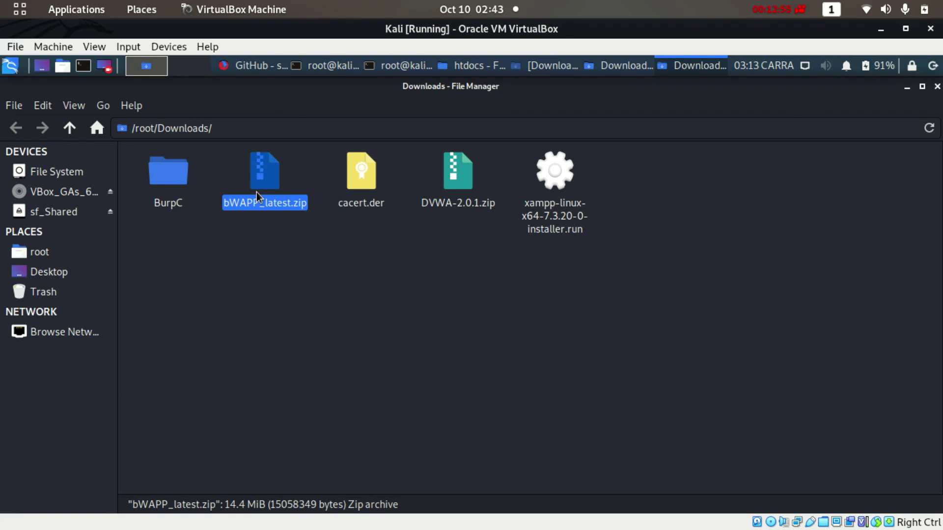
pyautogui.keyDown('ctrl'); pyautogui.click(458, 197); pyautogui.keyUp('ctrl')
pyautogui.rightClick(458, 195)
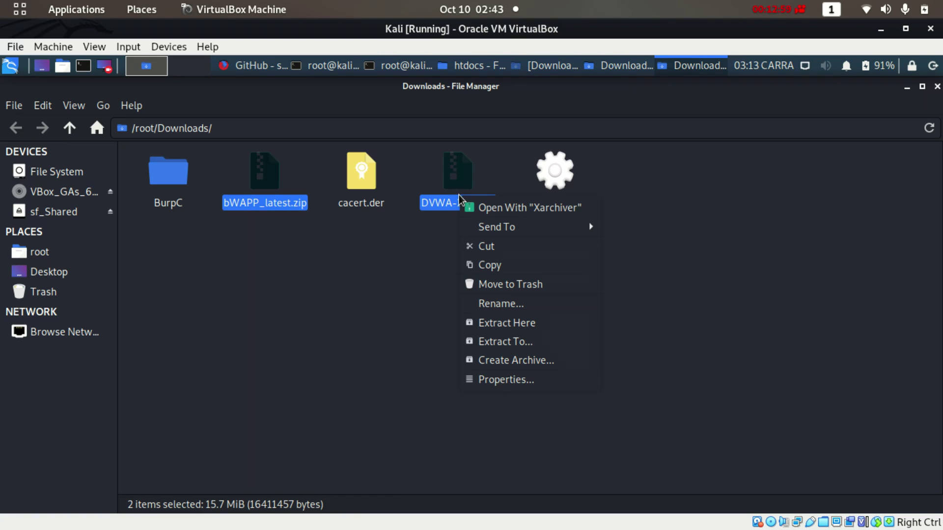
pyautogui.click(497, 265)
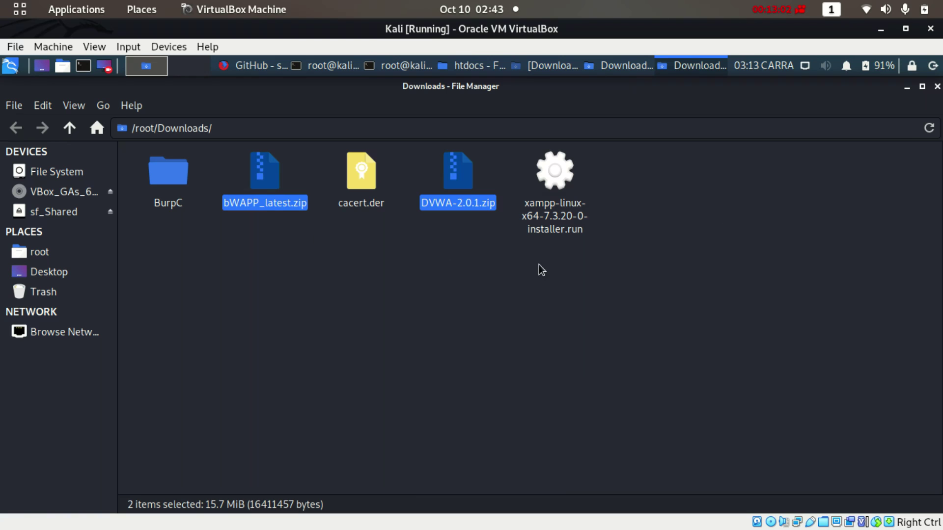
pyautogui.click(907, 89)
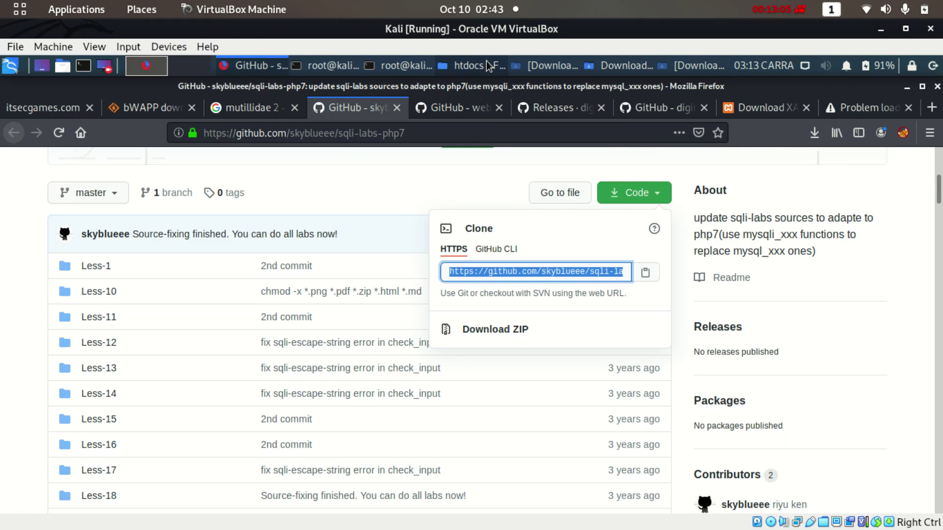
pyautogui.click(466, 68)
pyautogui.rightClick(417, 281)
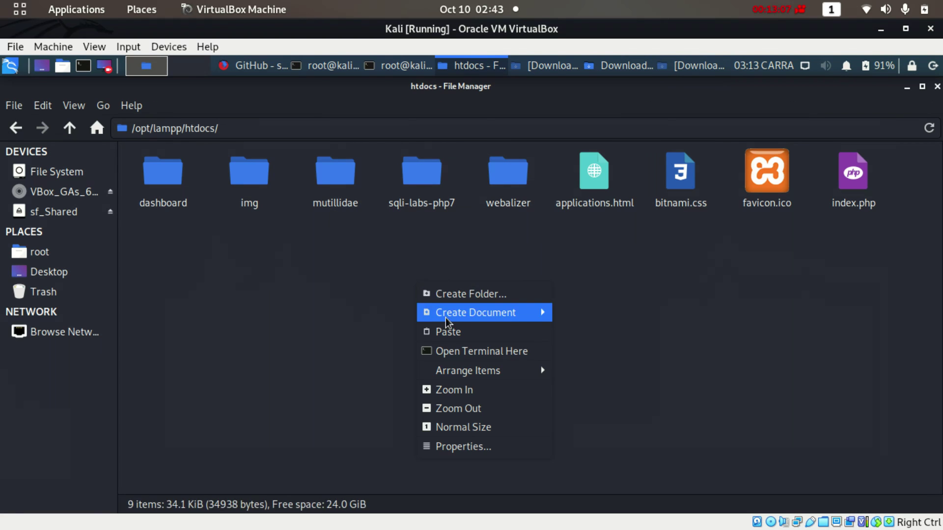
pyautogui.click(449, 333)
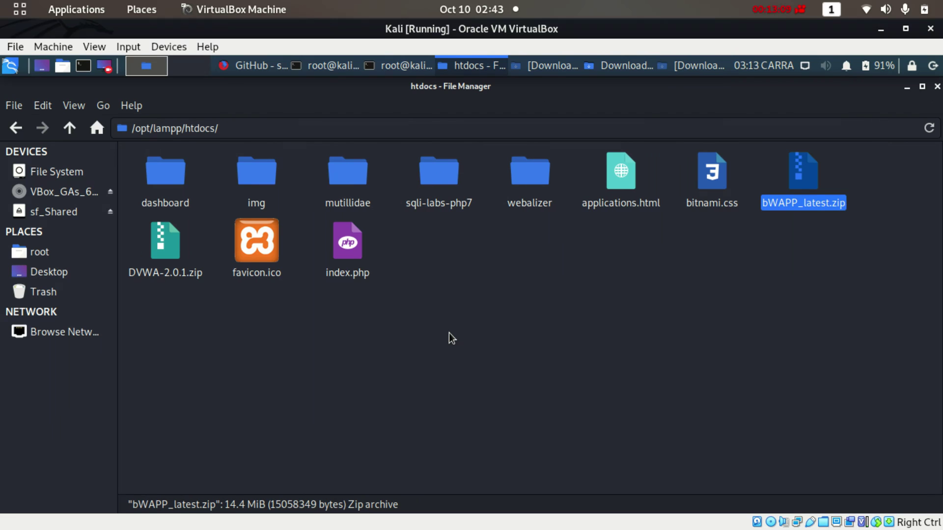
# Inspect the contents of DVWA-2.0.1.zip in the archive viewer
pyautogui.click(460, 361)
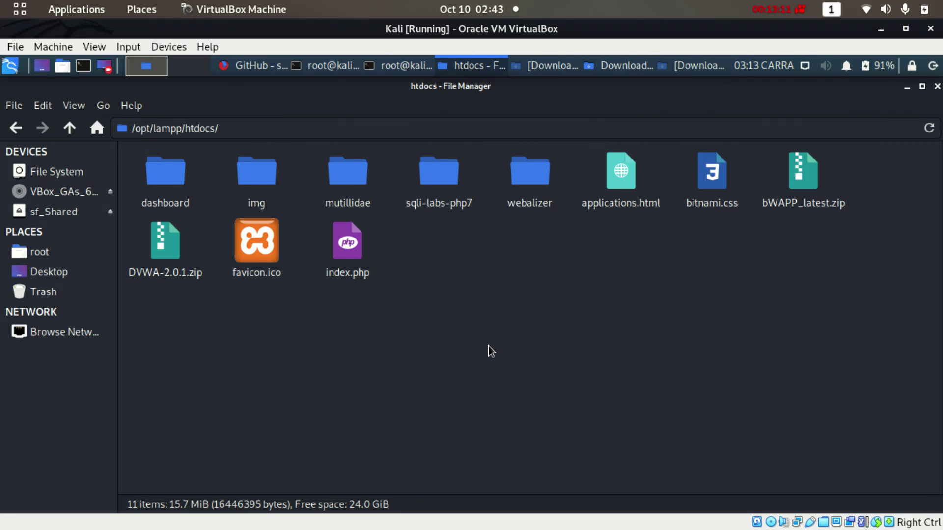
pyautogui.click(170, 254)
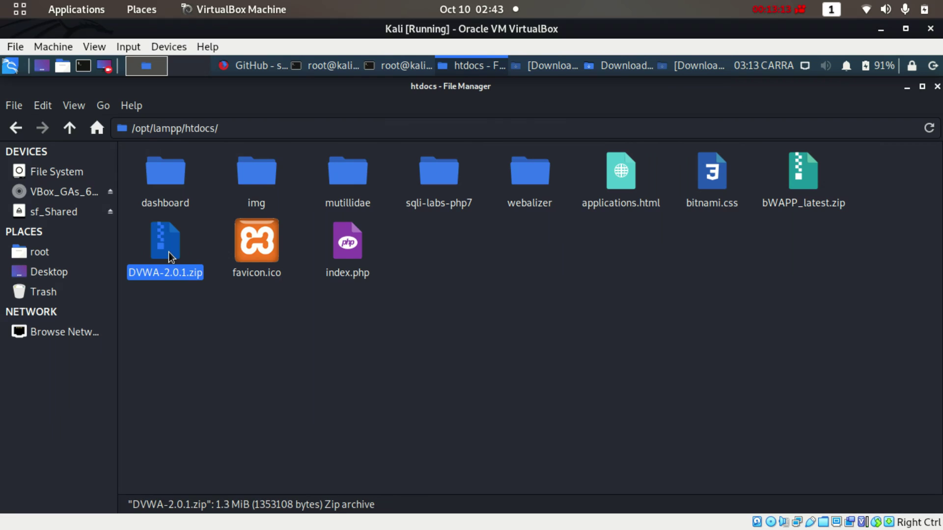
pyautogui.doubleClick(169, 252)
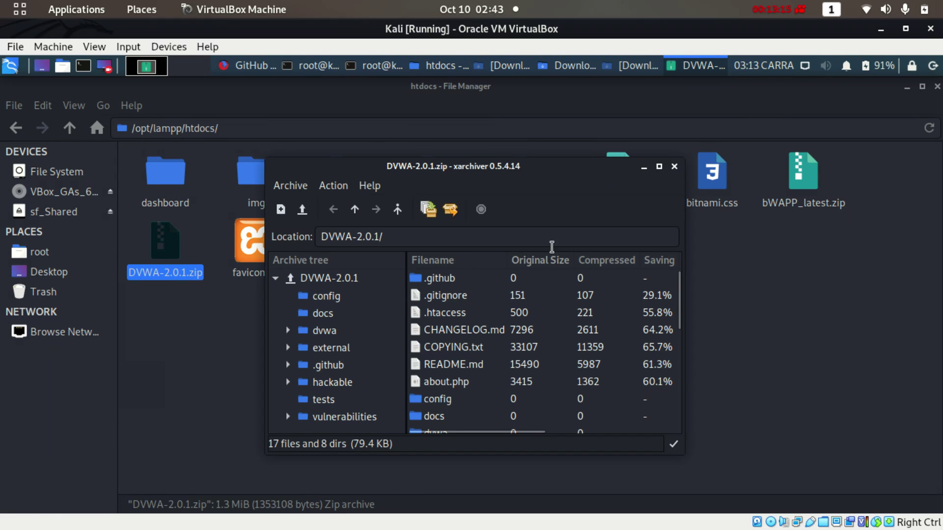
pyautogui.click(674, 166)
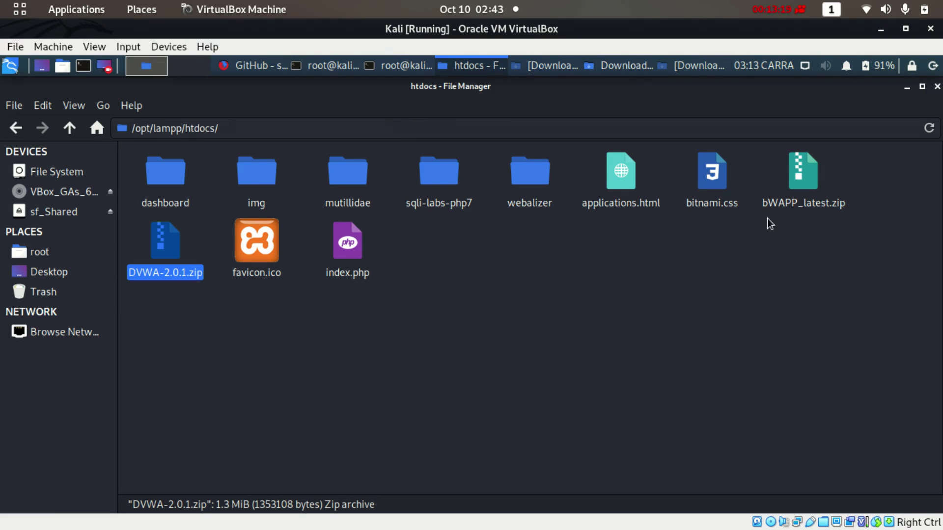
pyautogui.click(527, 301)
# Create a dvwa2 folder and move DVWA-2.0.1.zip into it
pyautogui.rightClick(529, 302)
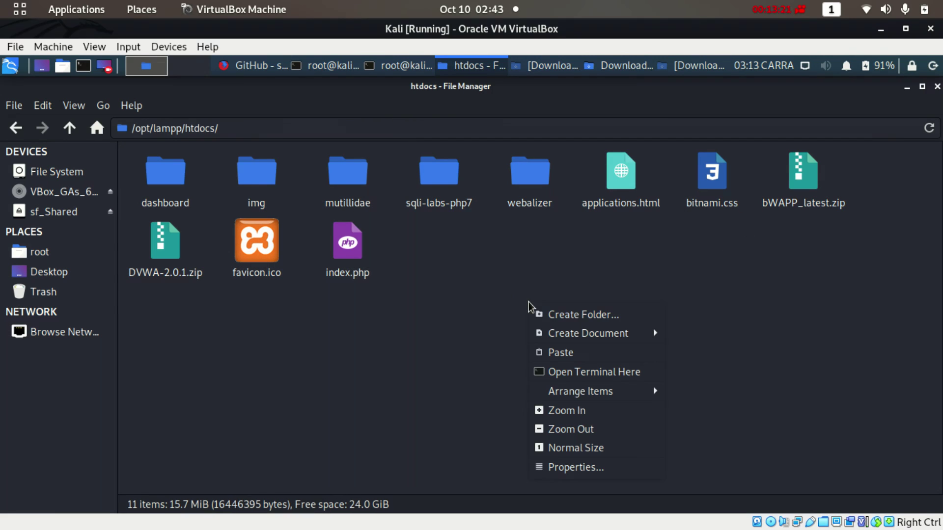
pyautogui.click(548, 315)
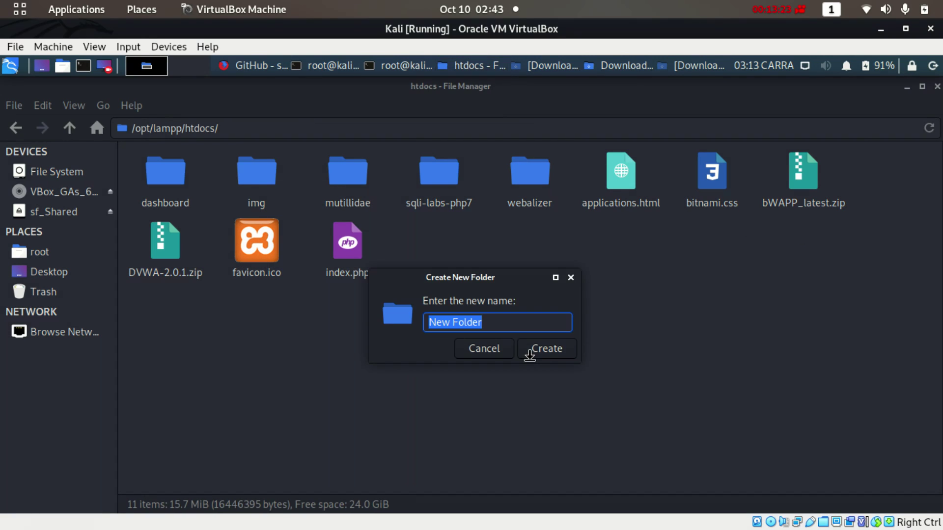
pyautogui.write('dvwa')
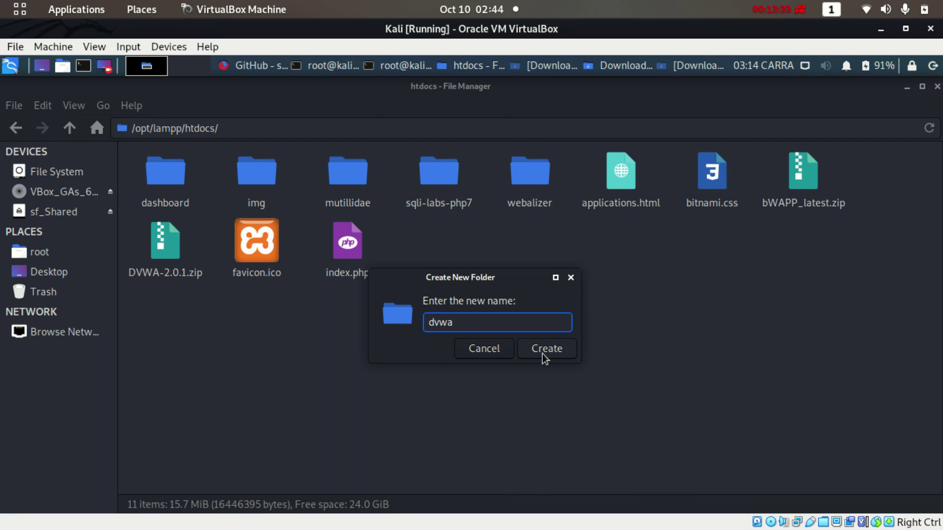
pyautogui.write('2')
pyautogui.click(457, 325)
pyautogui.press('BackSpace')
pyautogui.click(540, 349)
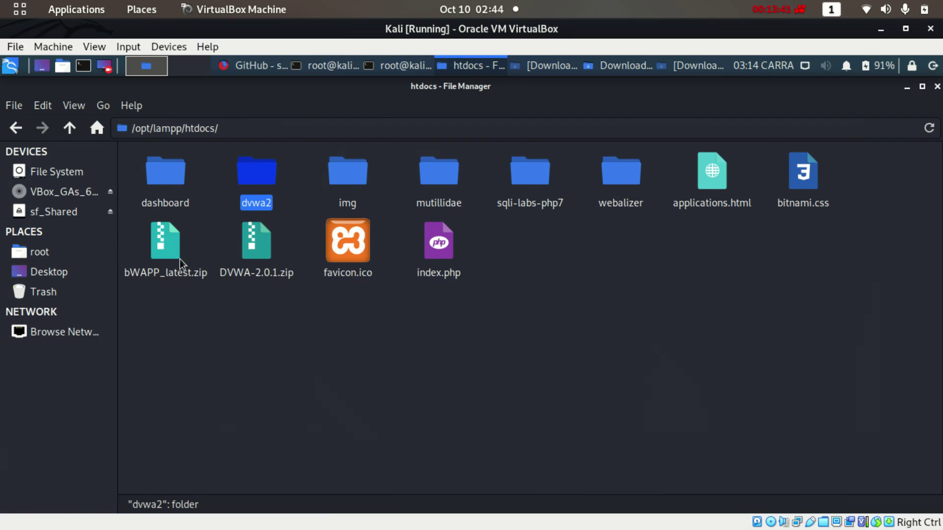
pyautogui.moveTo(250, 259); pyautogui.dragTo(255, 207)
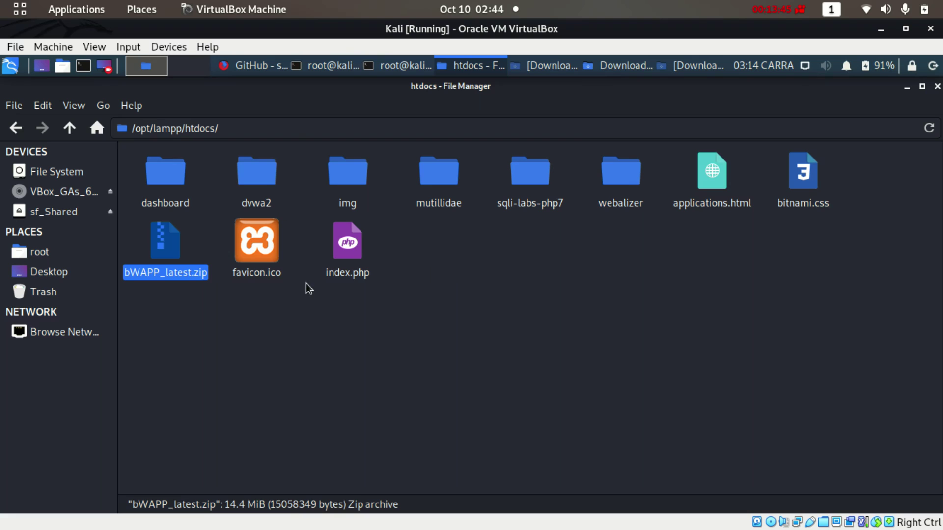
# Create a bWAPP folder, move bWAPP_latest.zip into it, and open it
pyautogui.rightClick(461, 304)
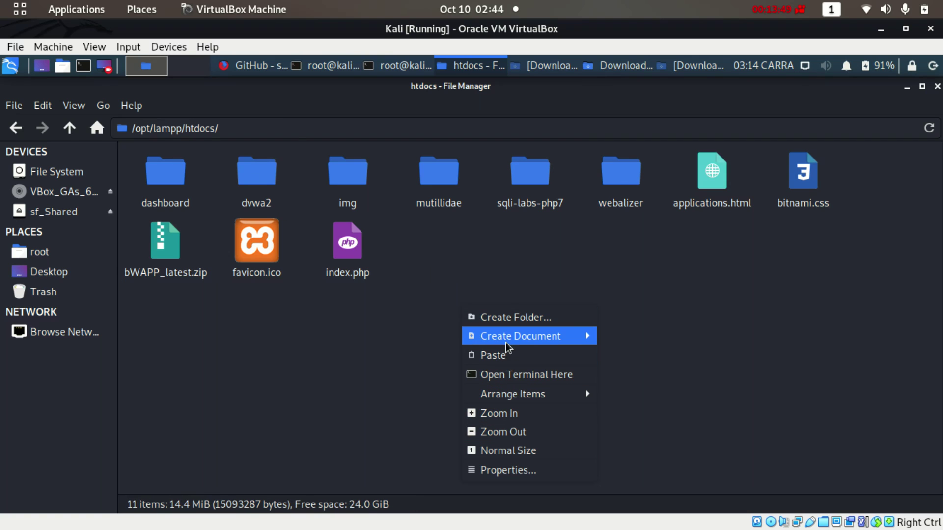
pyautogui.click(504, 318)
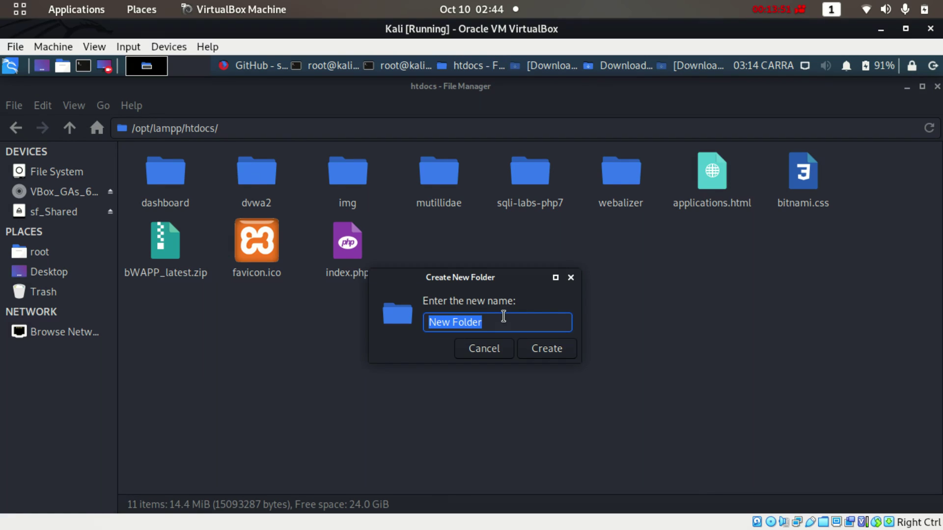
pyautogui.write('bWA')
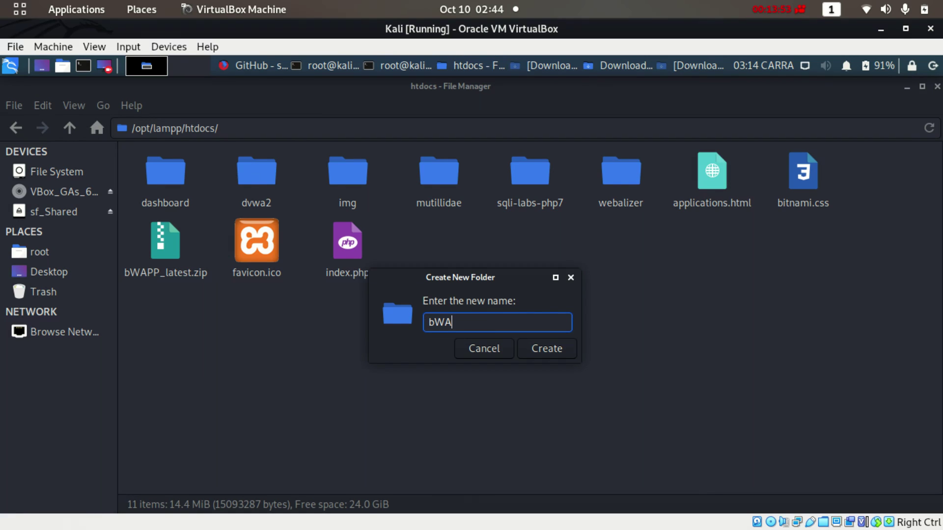
pyautogui.write('PP')
pyautogui.click(559, 349)
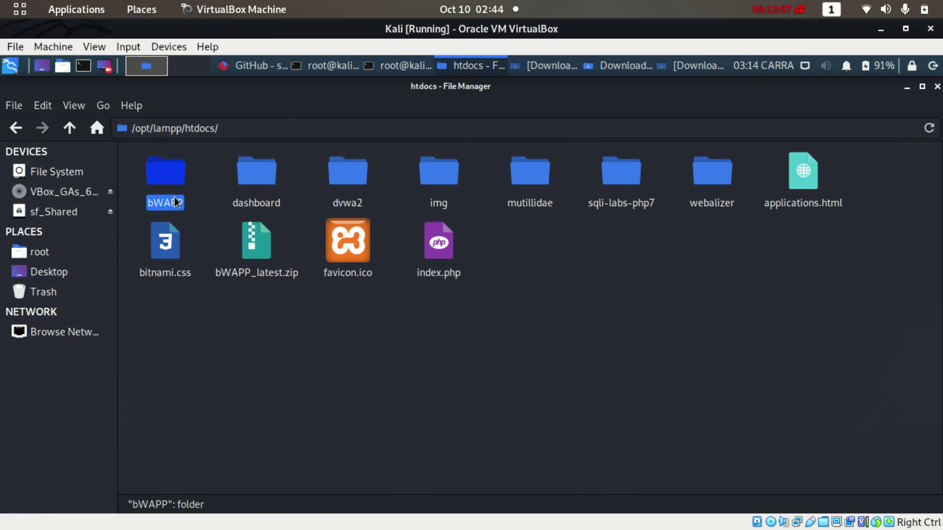
pyautogui.click(250, 242)
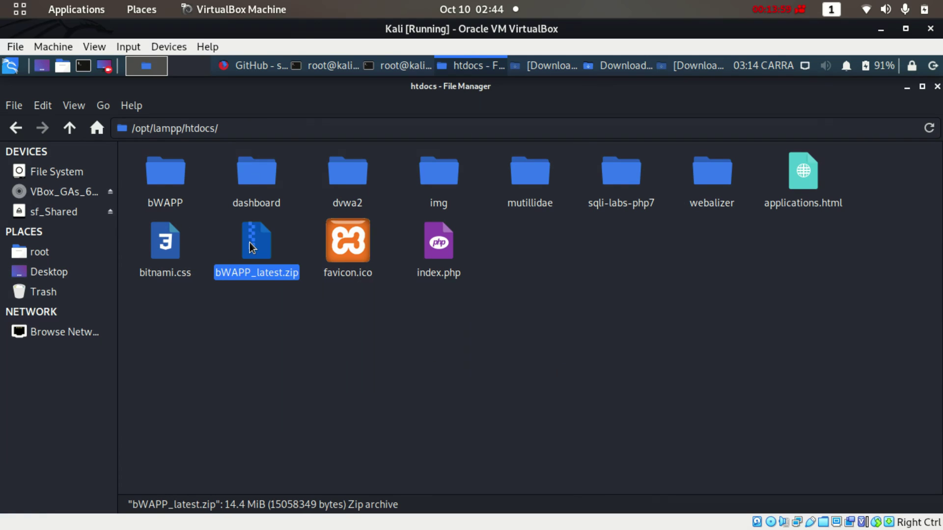
pyautogui.moveTo(250, 243); pyautogui.dragTo(173, 191)
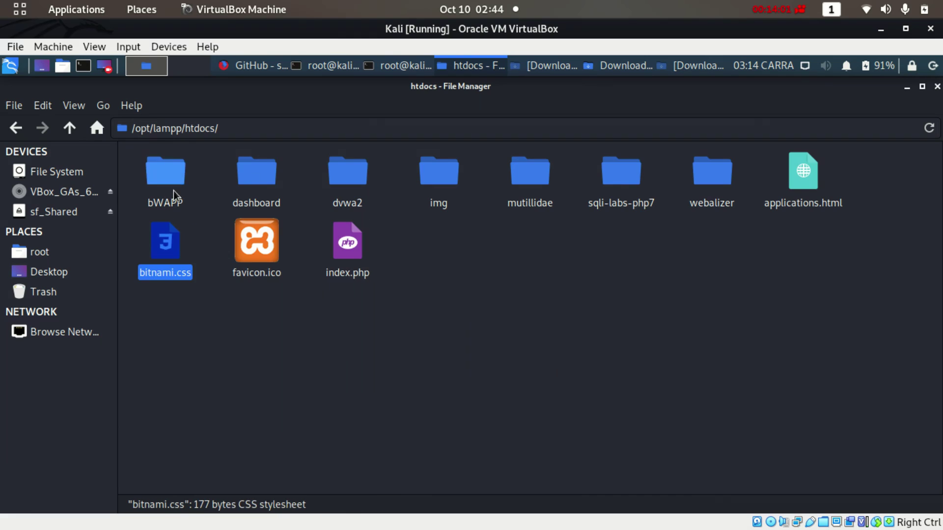
pyautogui.doubleClick(173, 191)
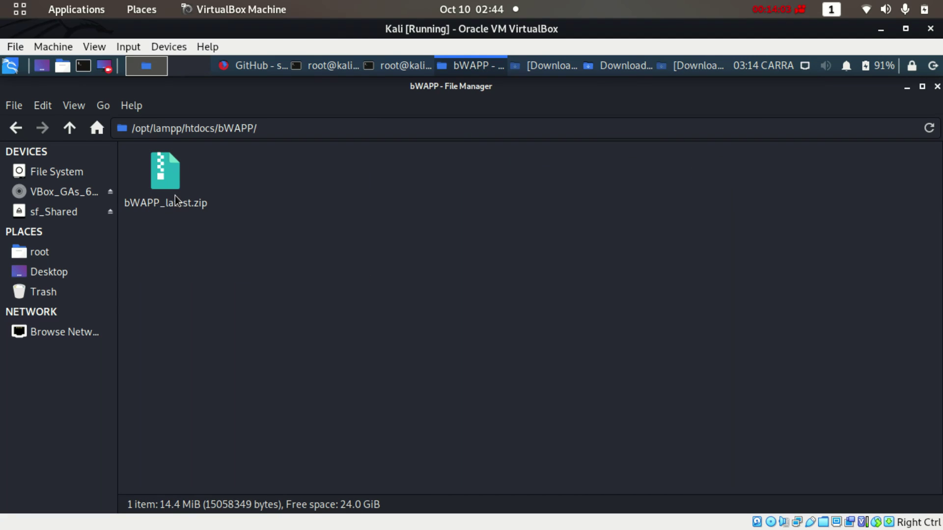
# Open a terminal in the bWAPP folder and grab the bWAPP_latest.zip file name
pyautogui.rightClick(378, 205)
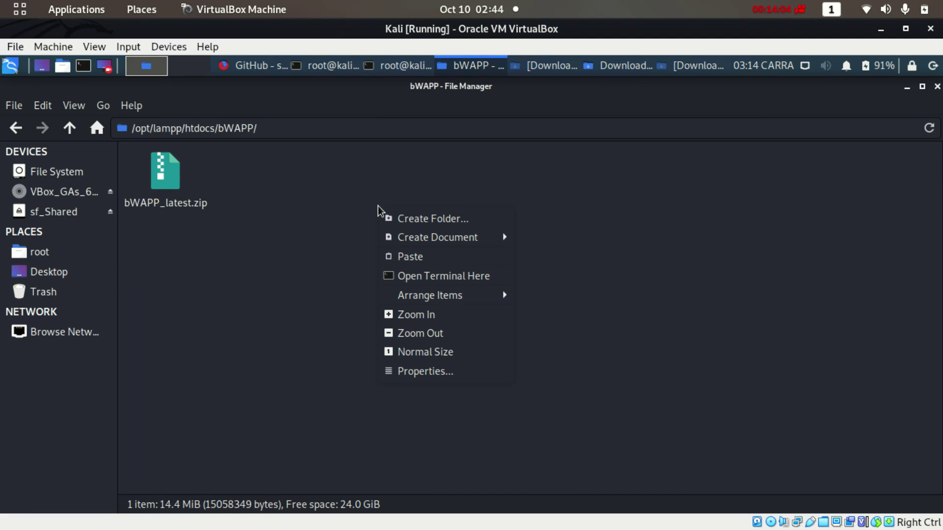
pyautogui.click(428, 276)
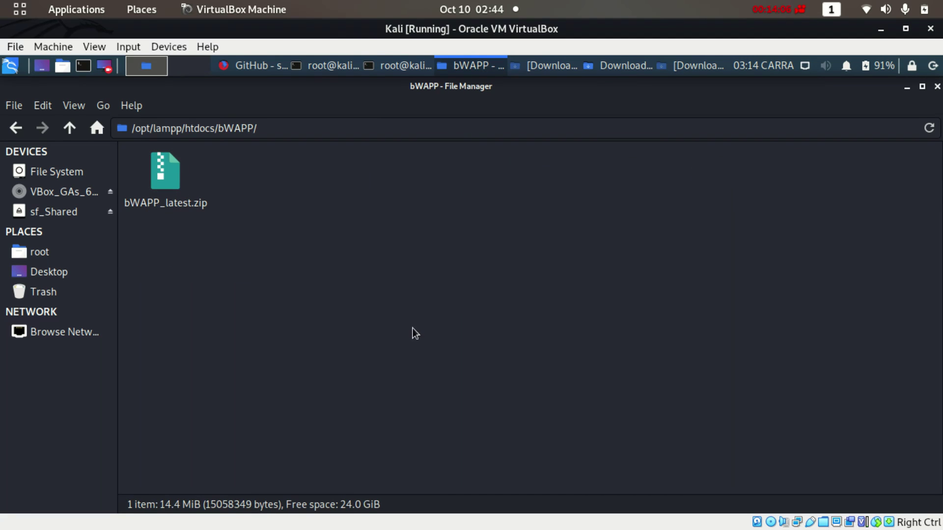
pyautogui.rightClick(161, 201)
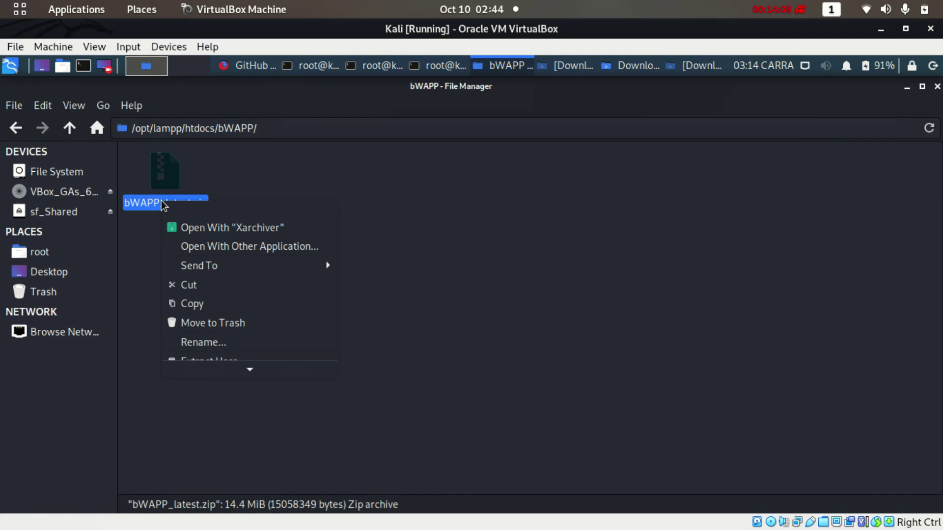
pyautogui.click(210, 342)
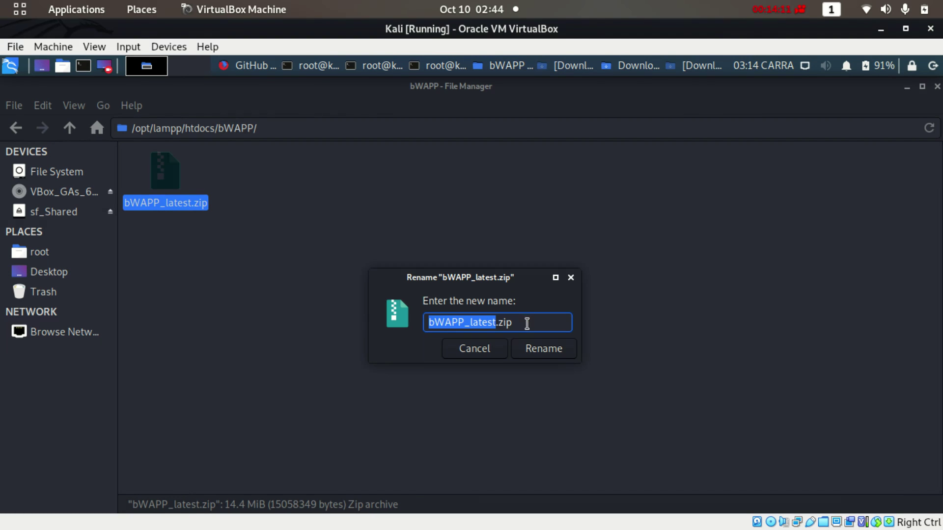
pyautogui.moveTo(526, 322); pyautogui.dragTo(432, 326)
pyautogui.hotkey('ctrl', 'c')
pyautogui.click(490, 353)
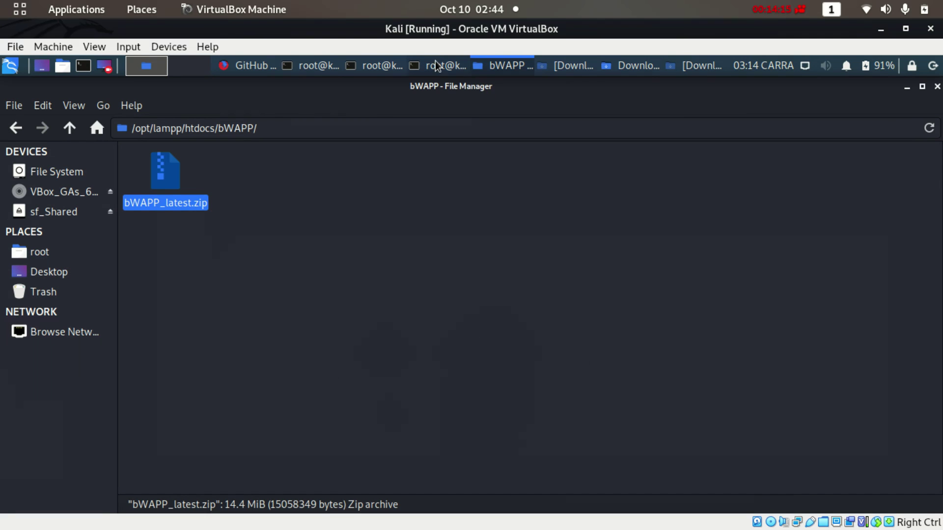
# Run 'unzip bWAPP_latest.zip' in the bWAPP terminal, then close both terminals
pyautogui.click(365, 64)
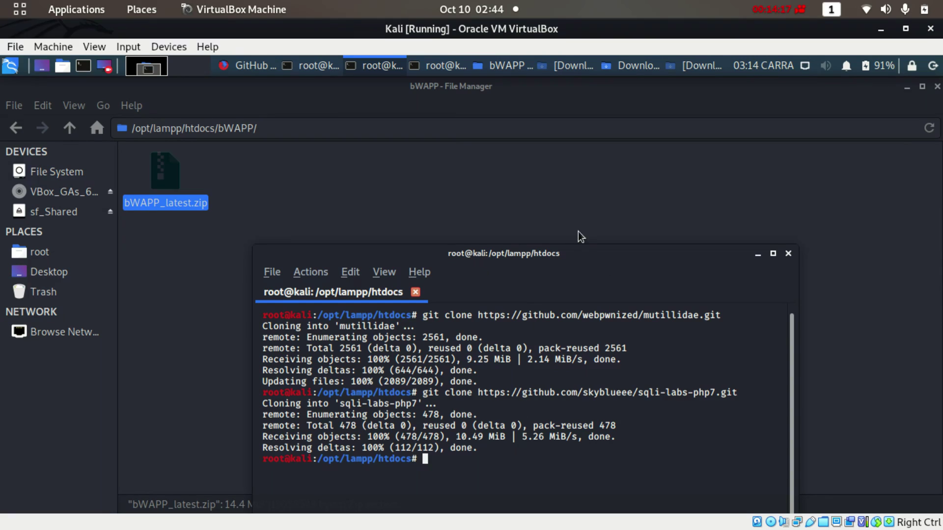
pyautogui.click(421, 67)
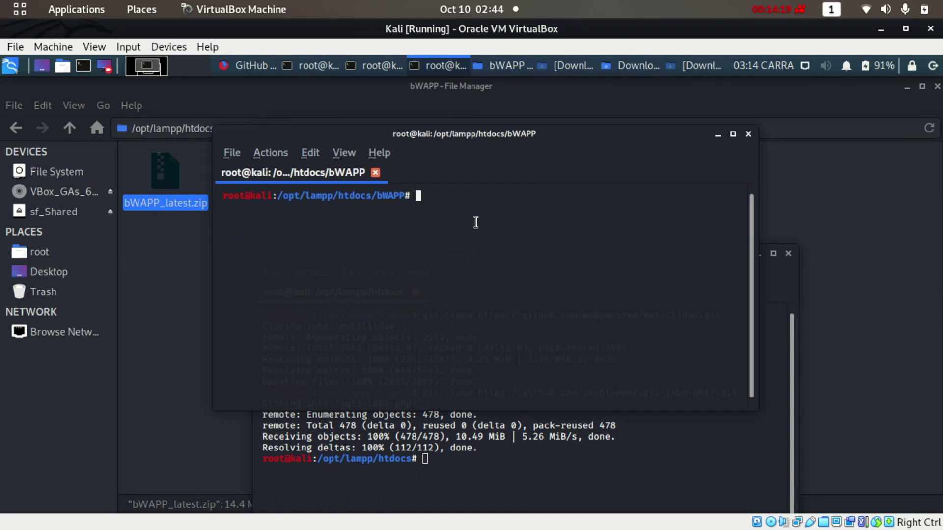
pyautogui.write('unzip')
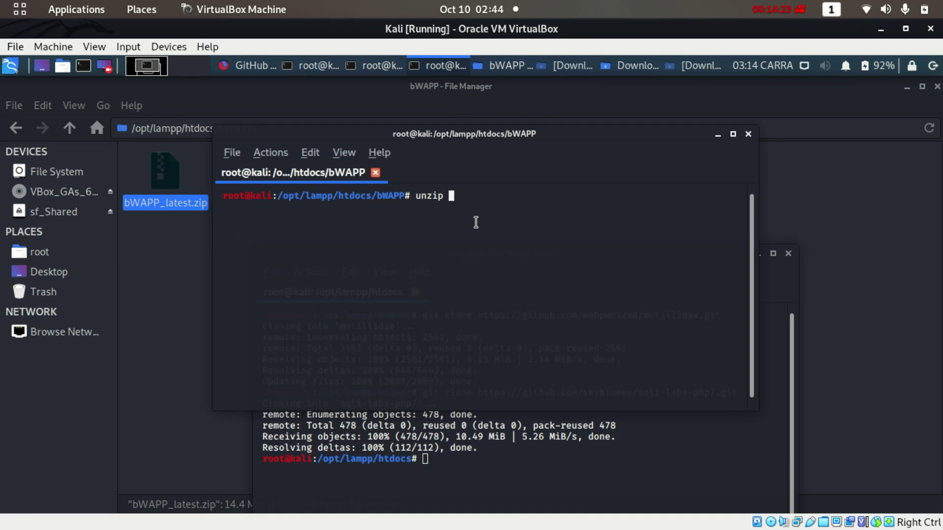
pyautogui.rightClick(476, 222)
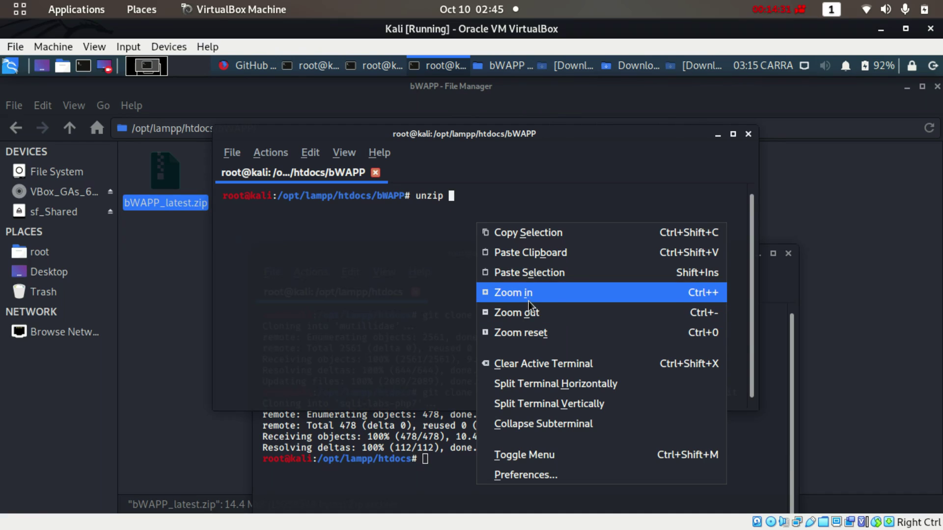
pyautogui.click(528, 272)
pyautogui.rightClick(527, 256)
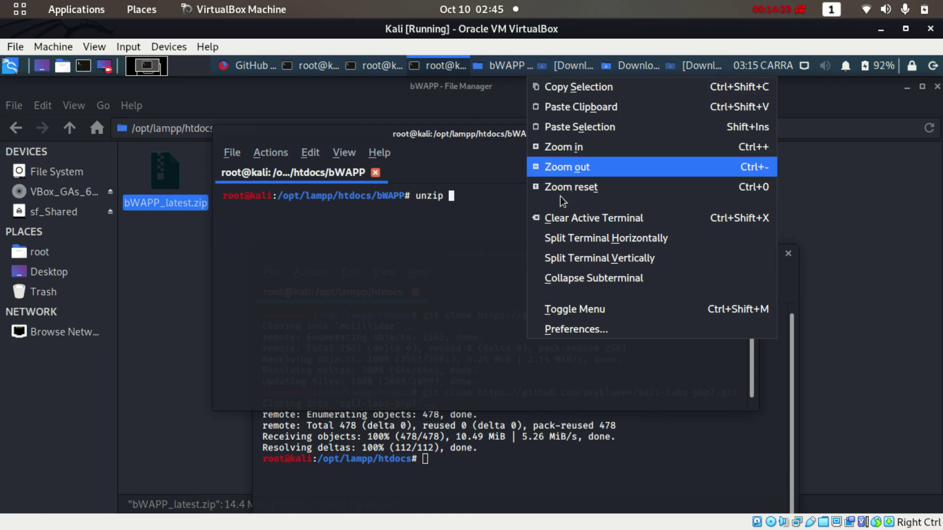
pyautogui.click(586, 107)
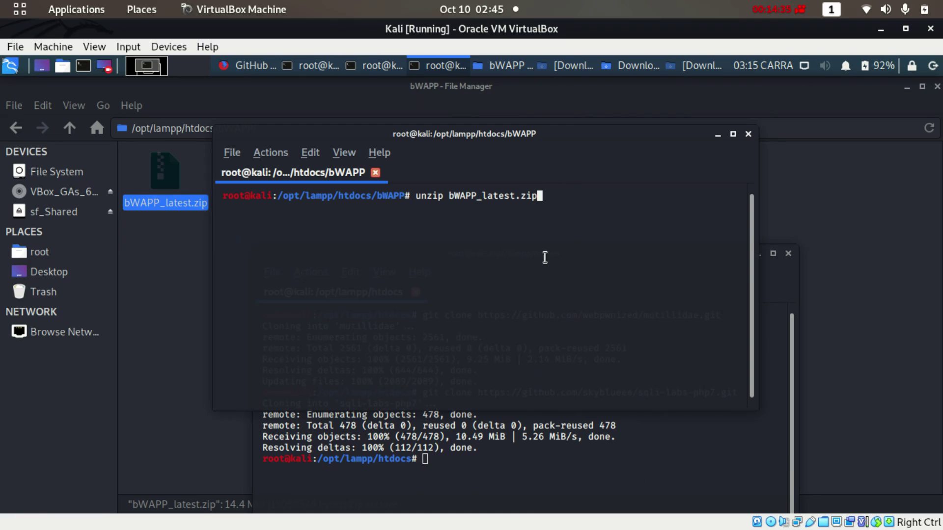
pyautogui.press('Return')
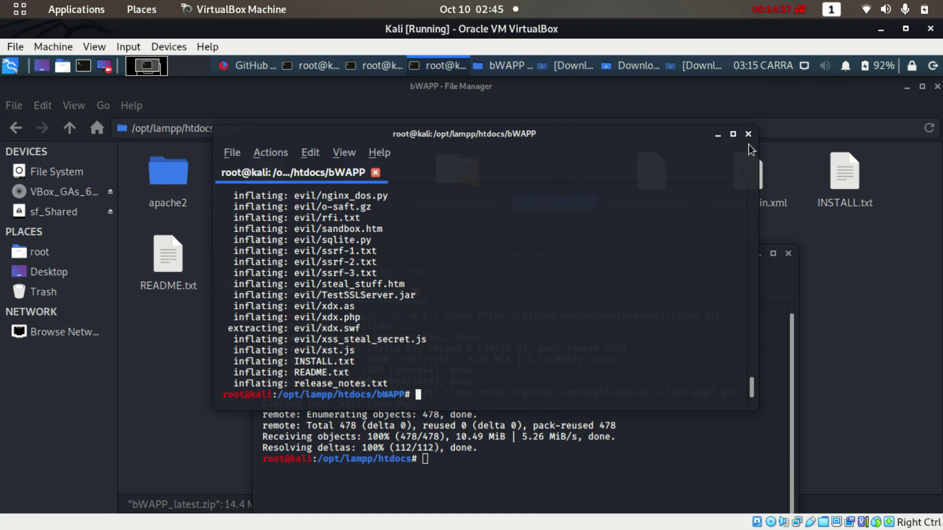
pyautogui.click(748, 134)
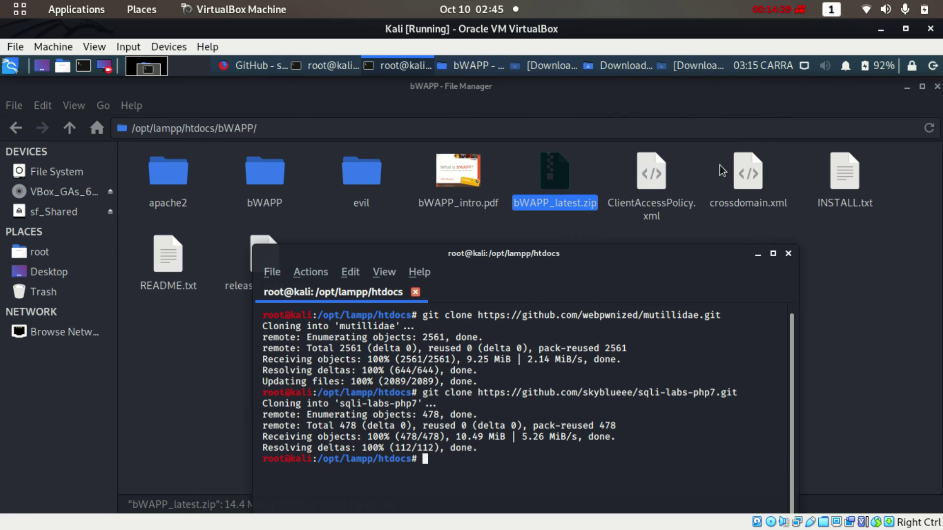
pyautogui.click(788, 254)
# Rename the htdocs/bWAPP folder to bWAPP-content
pyautogui.click(269, 185)
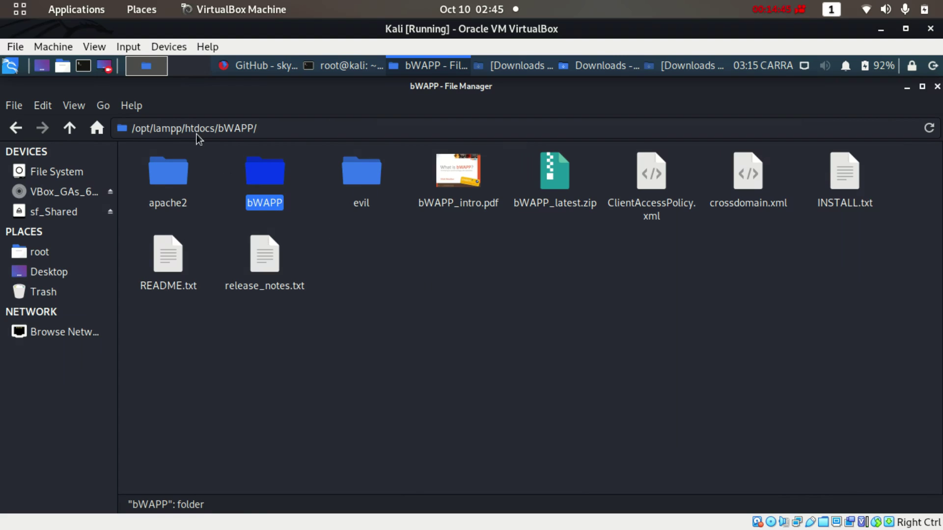
pyautogui.click(18, 129)
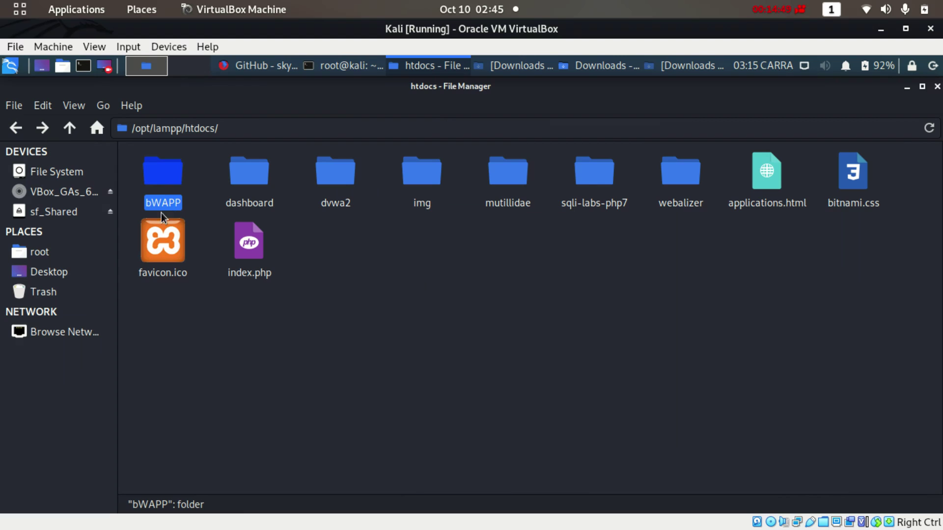
pyautogui.click(43, 129)
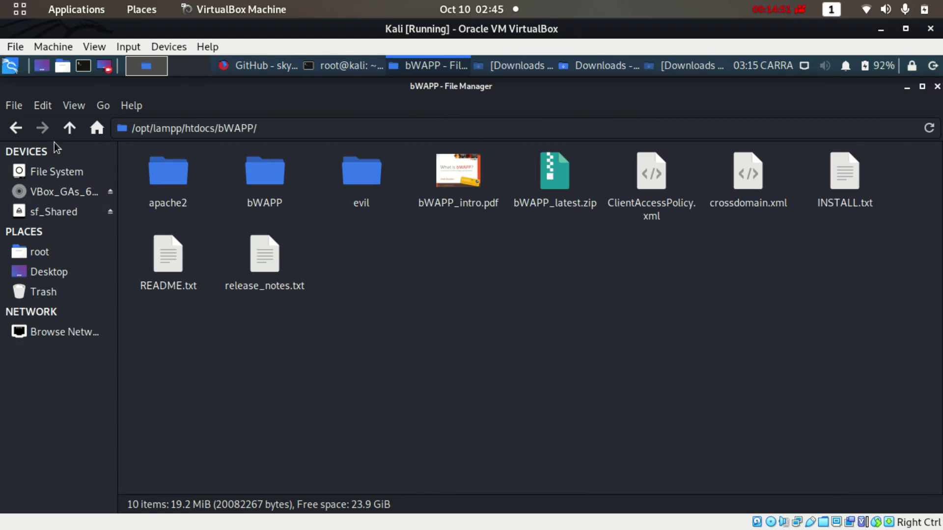
pyautogui.click(16, 128)
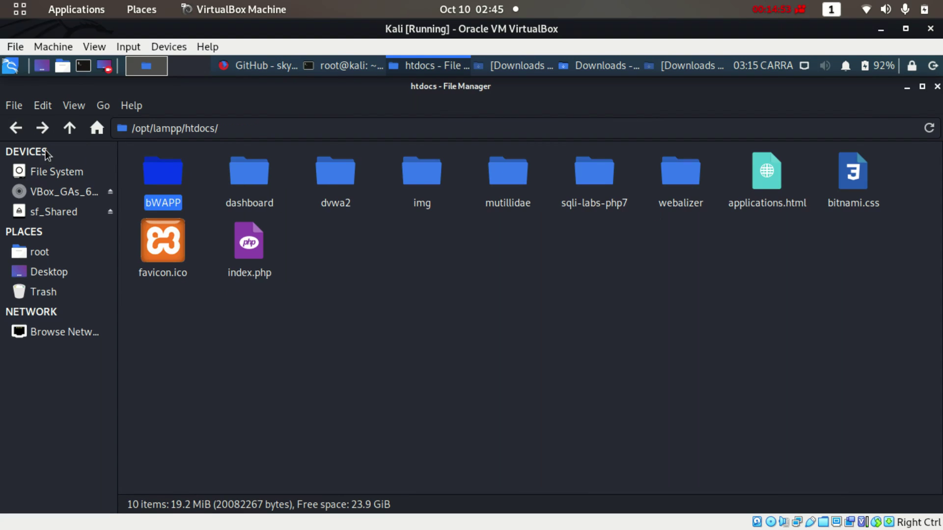
pyautogui.rightClick(167, 196)
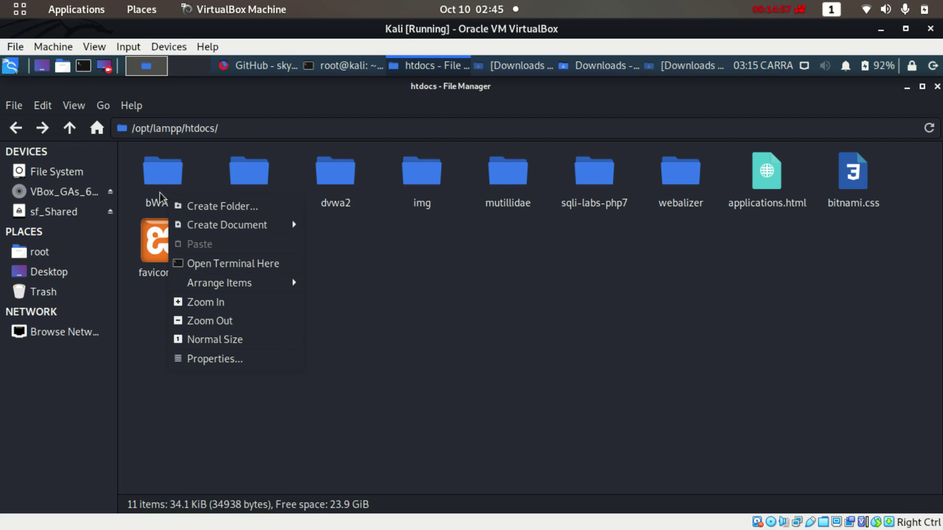
pyautogui.click(147, 180)
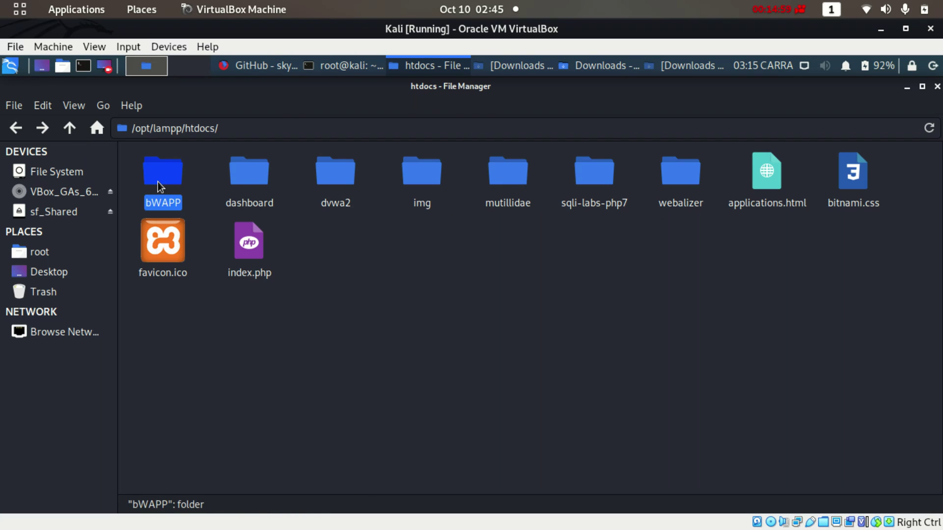
pyautogui.rightClick(158, 181)
pyautogui.click(202, 378)
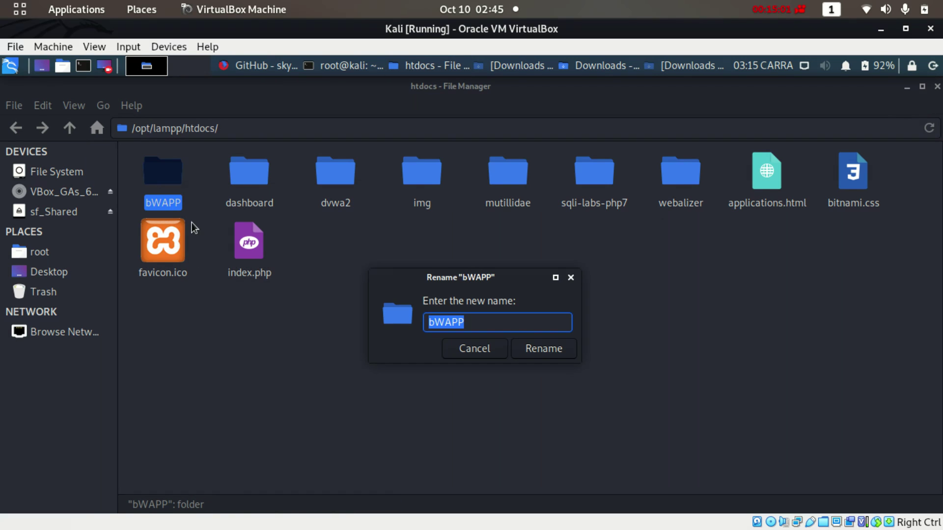
pyautogui.click(464, 320)
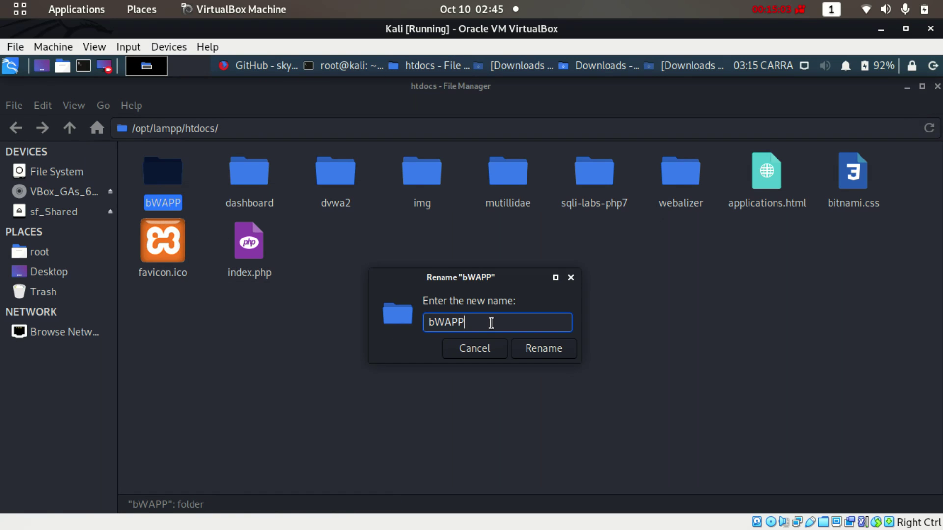
pyautogui.write('-content')
pyautogui.click(565, 348)
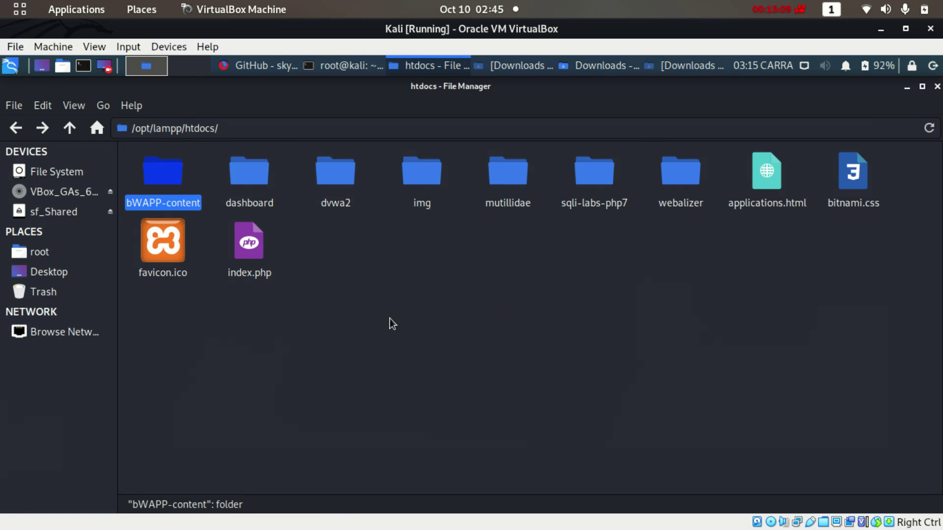
# Cut the inner bWAPP folder from bWAPP-content and paste it into htdocs
pyautogui.doubleClick(168, 172)
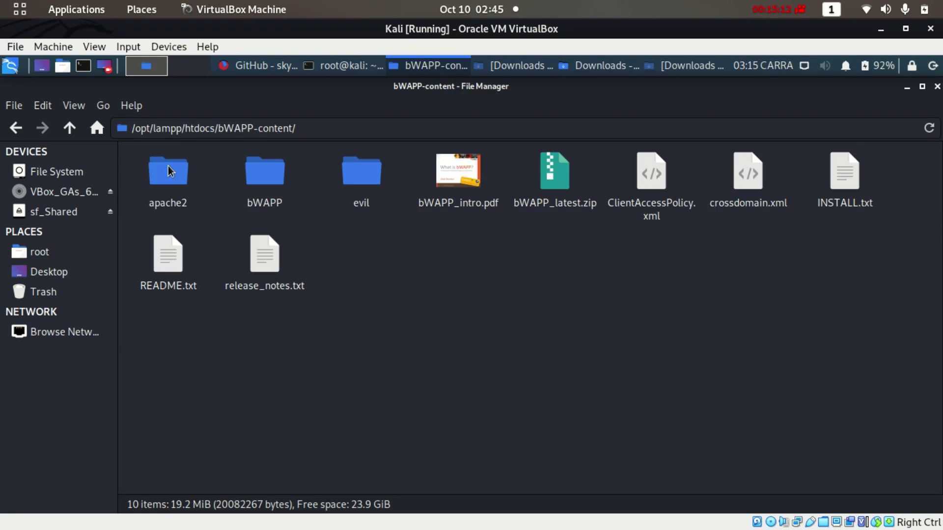
pyautogui.click(268, 174)
pyautogui.rightClick(267, 170)
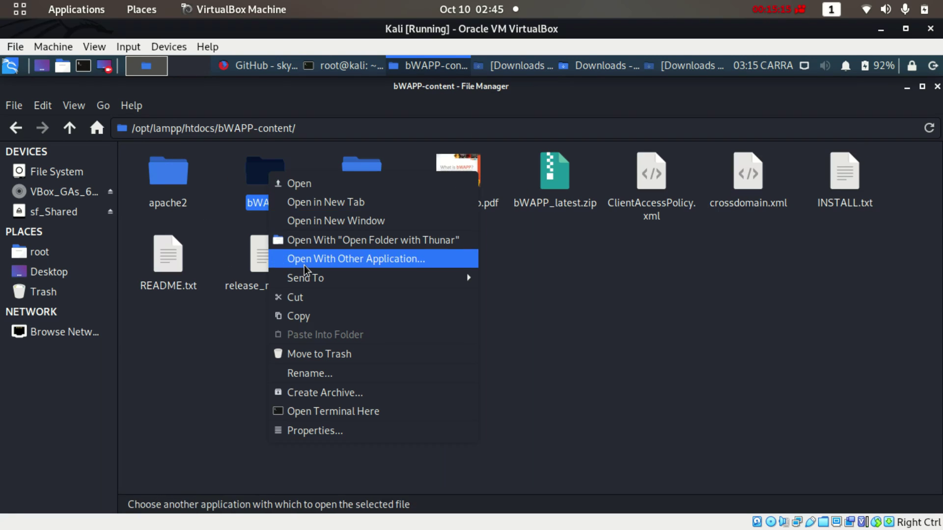
pyautogui.moveTo(308, 280)
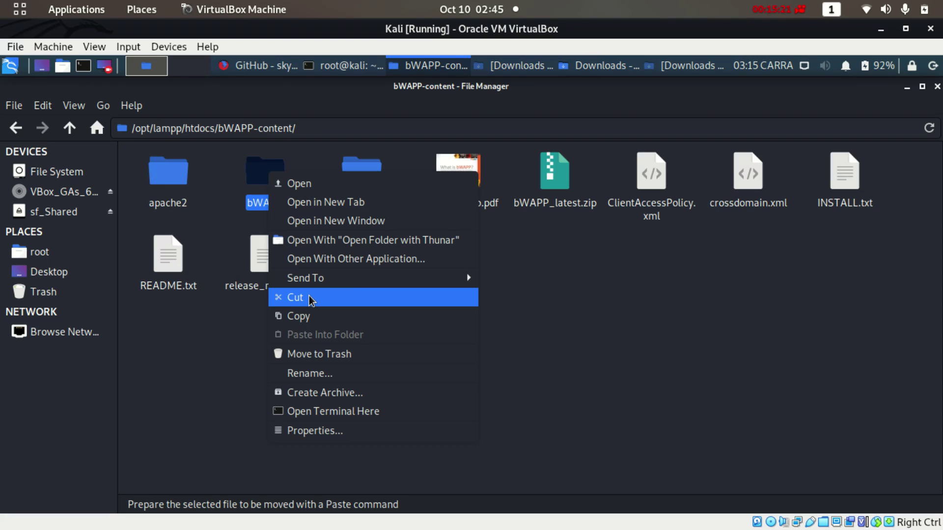
pyautogui.click(310, 299)
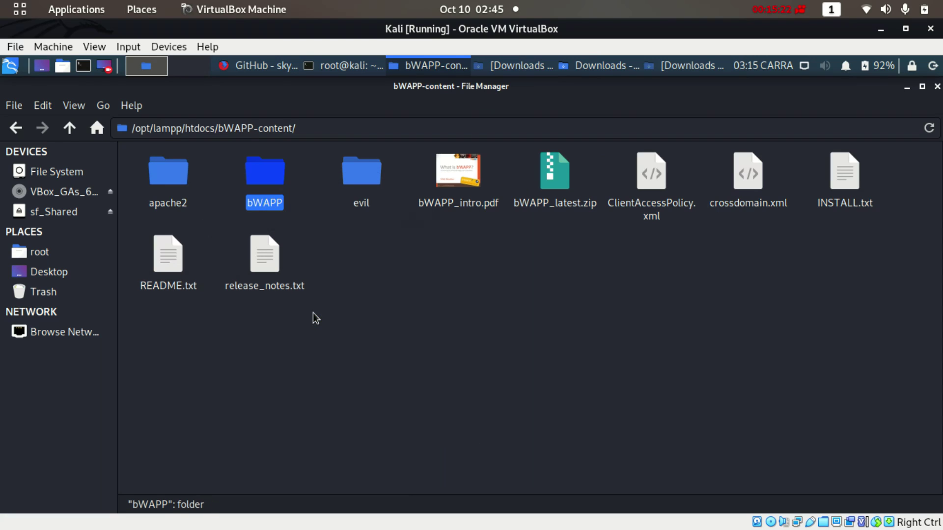
pyautogui.click(16, 128)
pyautogui.click(388, 259)
pyautogui.rightClick(389, 260)
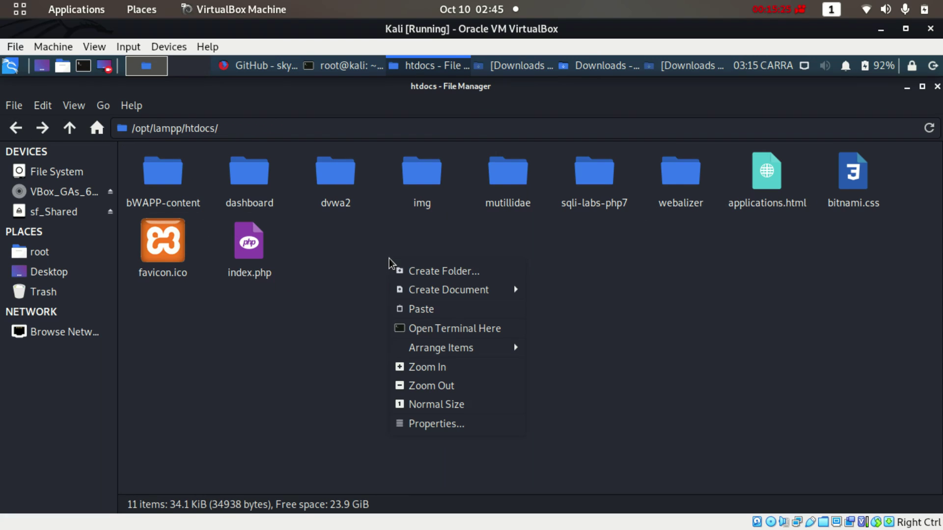
pyautogui.click(426, 309)
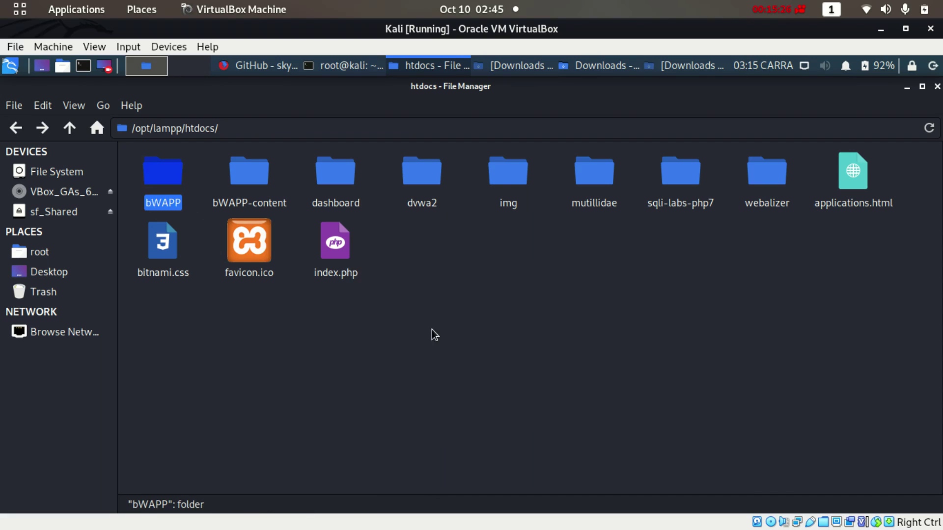
pyautogui.click(172, 201)
# Open the dvwa2 folder and copy the DVWA-2.0.1.zip file name from its rename box
pyautogui.click(419, 183)
pyautogui.doubleClick(418, 180)
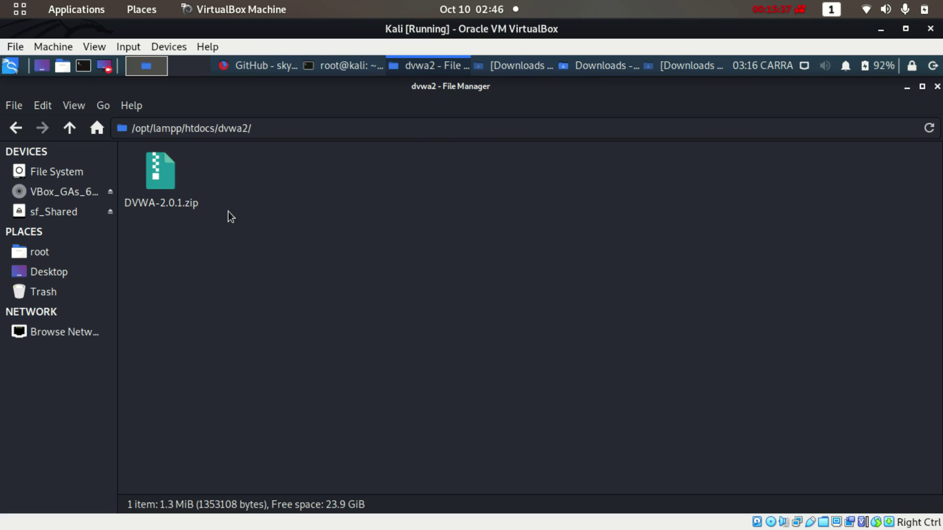
pyautogui.click(167, 207)
pyautogui.rightClick(167, 206)
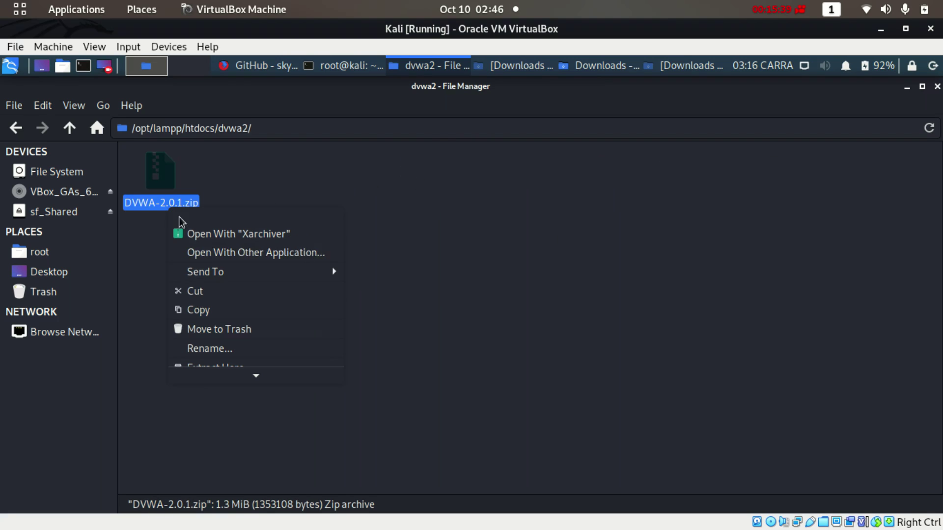
pyautogui.click(221, 350)
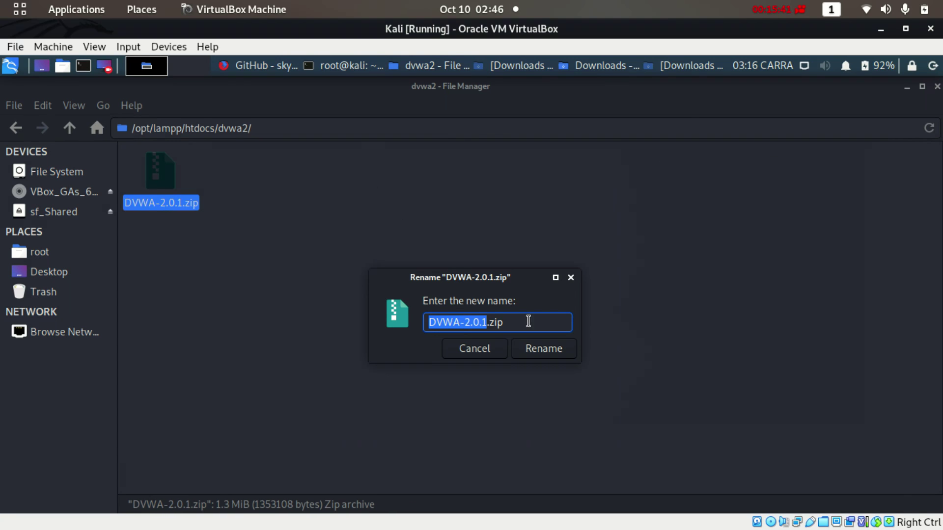
pyautogui.moveTo(529, 321); pyautogui.dragTo(417, 320)
pyautogui.rightClick(477, 324)
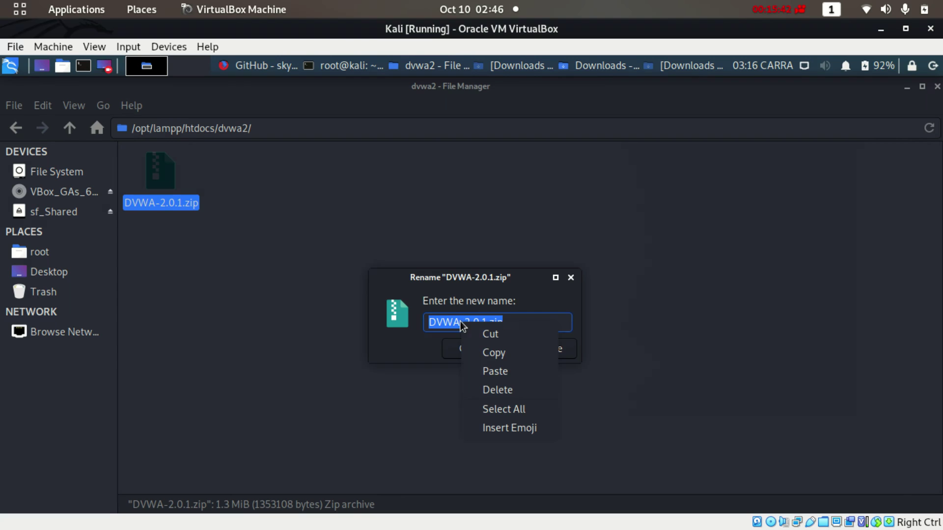
pyautogui.click(491, 352)
pyautogui.click(474, 348)
pyautogui.click(330, 252)
pyautogui.rightClick(330, 252)
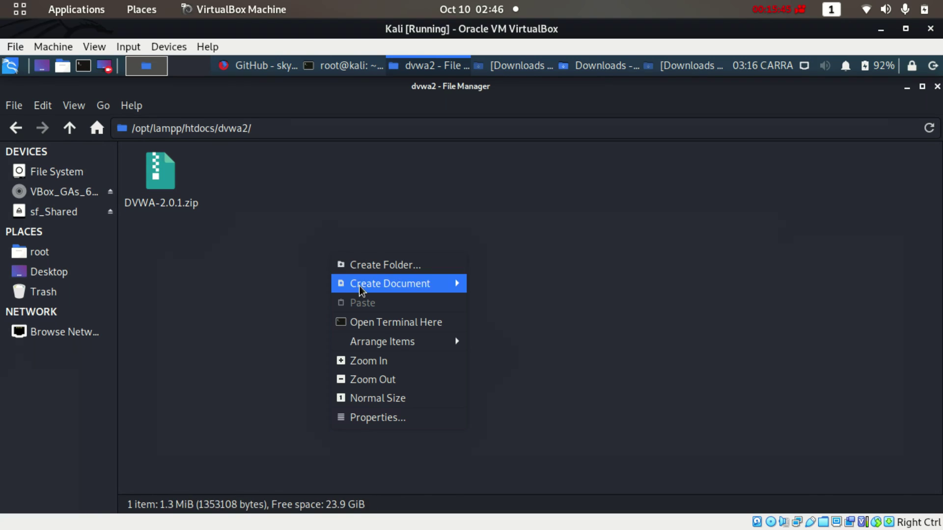
pyautogui.click(388, 327)
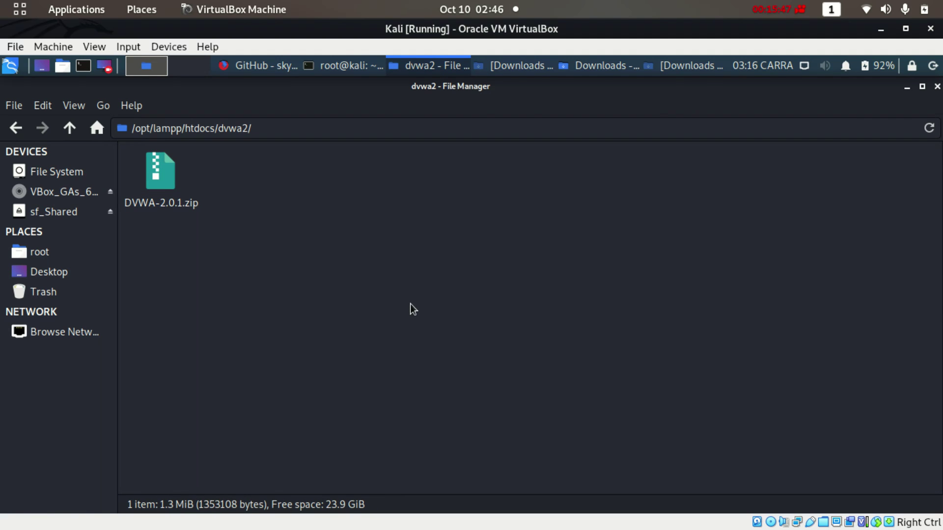
# Run 'unzip DVWA-2.0.1.zip' in the terminal, then close the terminal window
pyautogui.write('unzip')
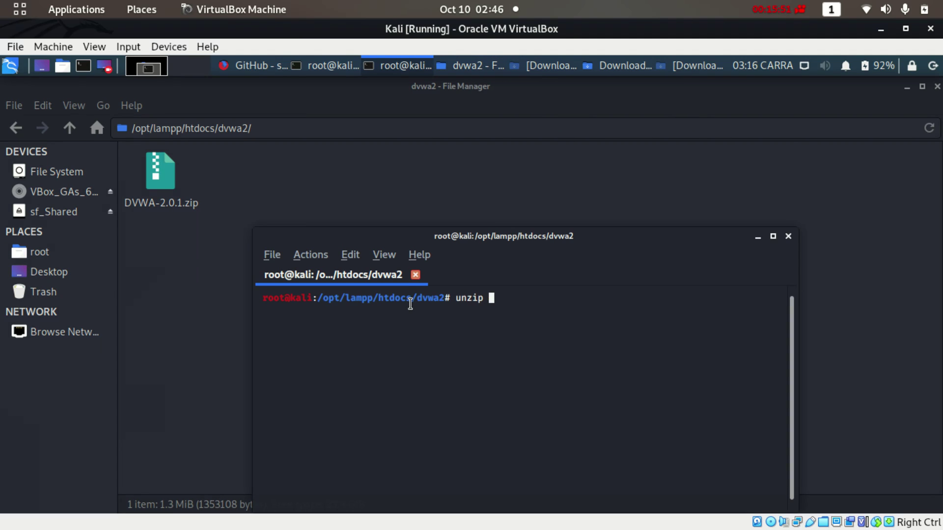
pyautogui.rightClick(431, 331)
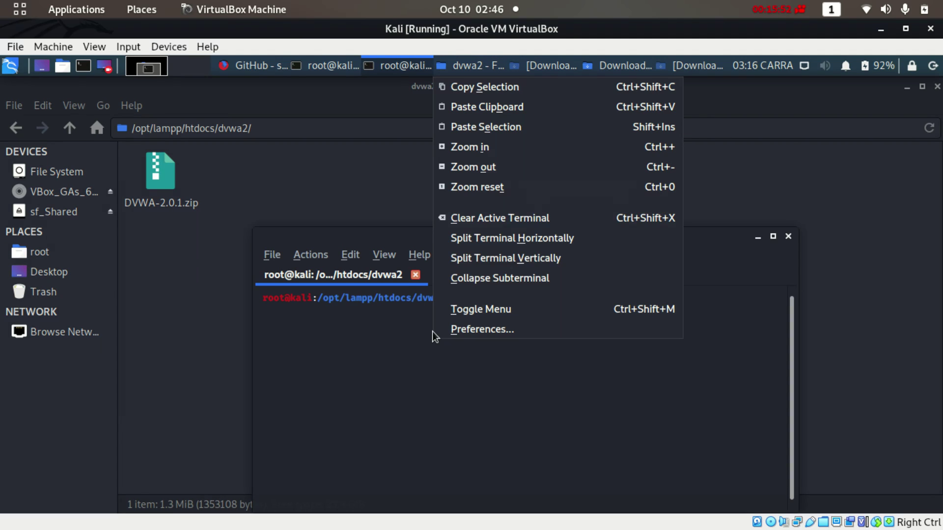
pyautogui.click(488, 104)
pyautogui.press('Return')
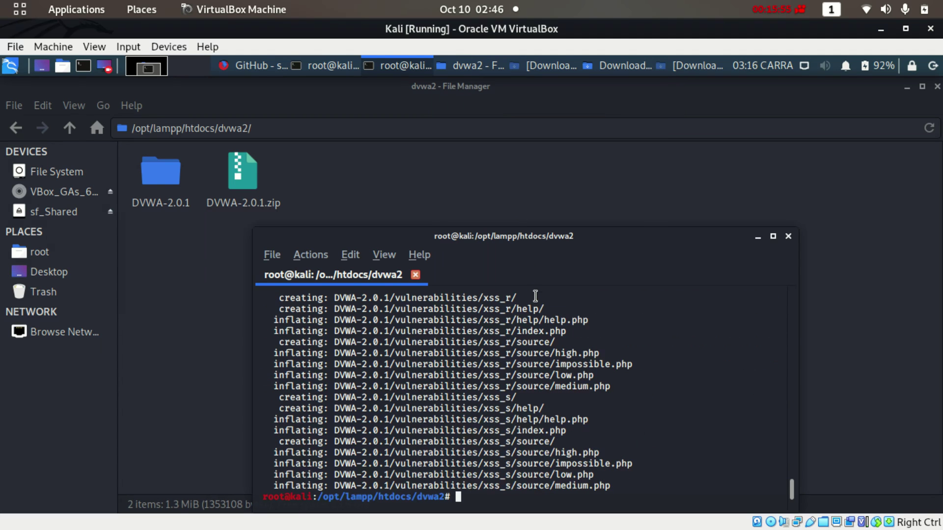
pyautogui.click(788, 237)
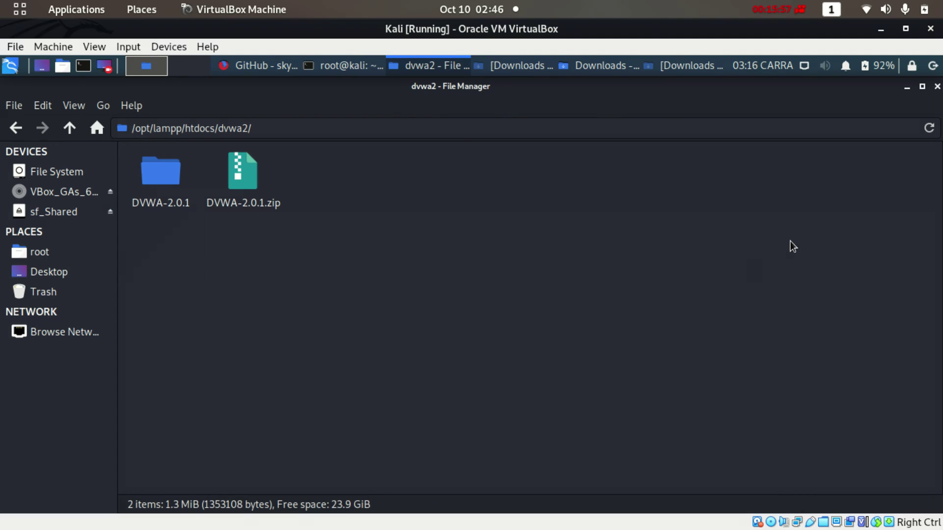
# Copy the DVWA-2.0.1 folder and paste it into /opt/lampp/htdocs
pyautogui.click(152, 178)
pyautogui.rightClick(153, 180)
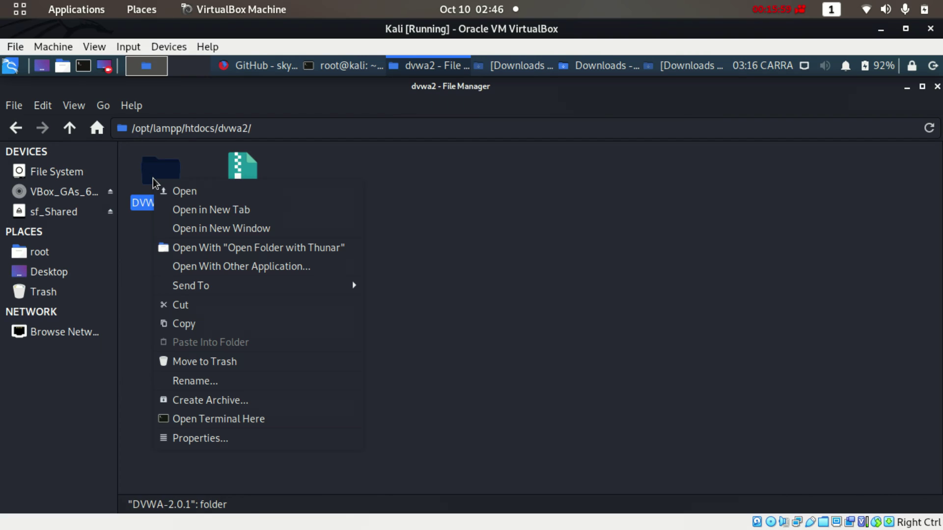
pyautogui.click(185, 323)
pyautogui.click(17, 128)
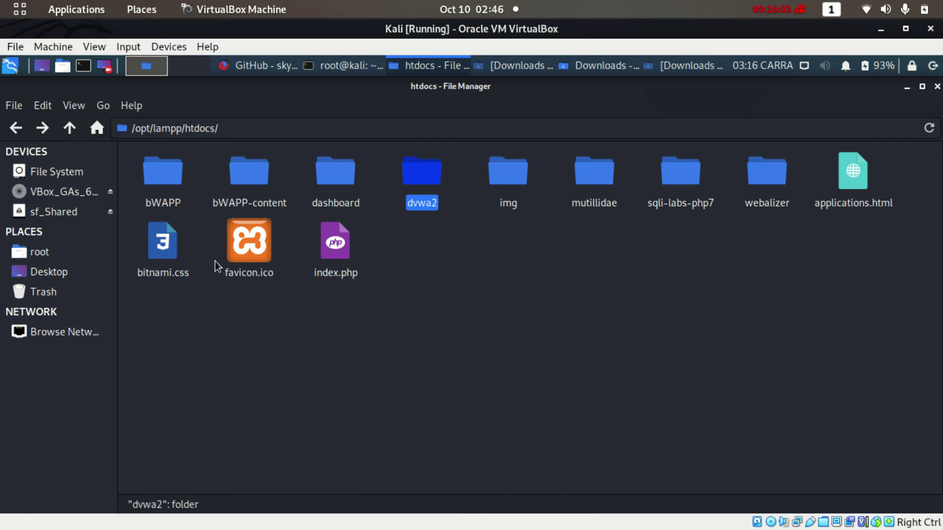
pyautogui.rightClick(502, 294)
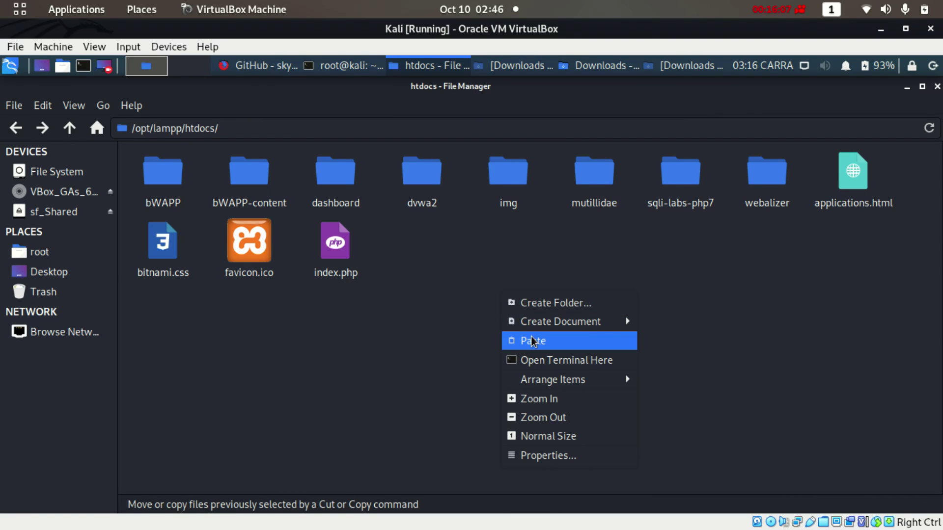
pyautogui.click(531, 340)
# Delete the old dvwa2 folder from htdocs
pyautogui.click(535, 365)
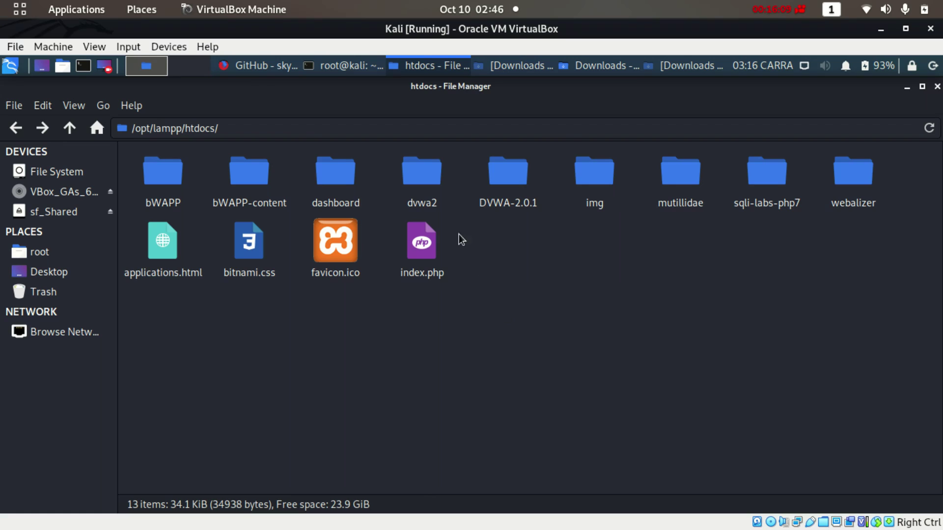
pyautogui.click(424, 176)
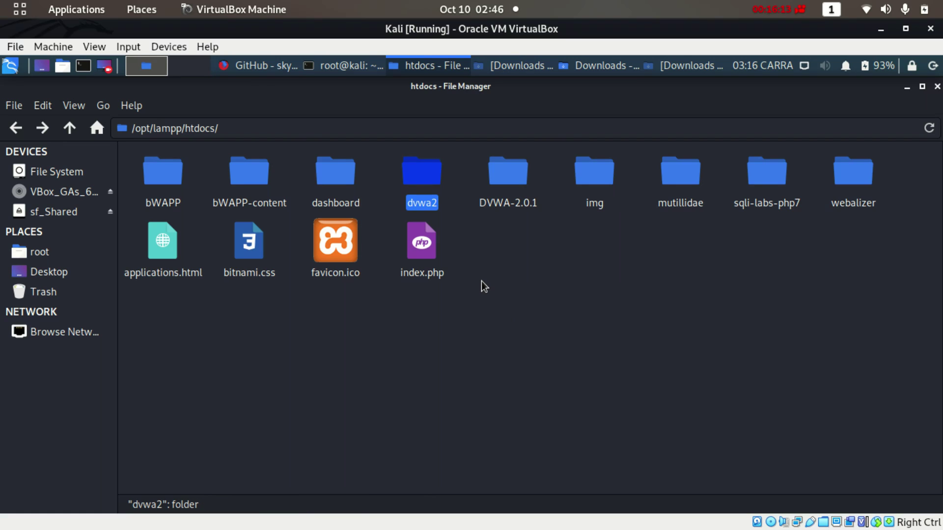
pyautogui.press('Delete')
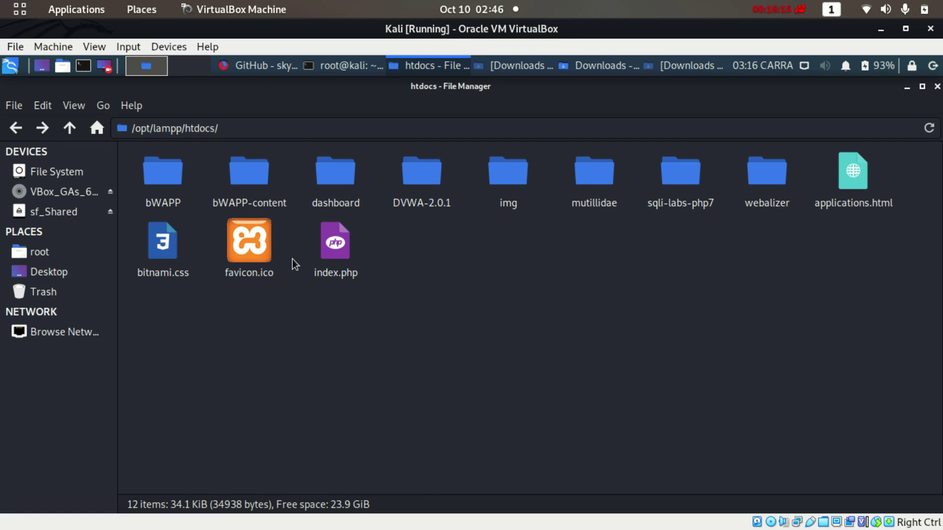
# Check bWAPP-content and the bWAPP, DVWA-2.0.1 and mutillidae folders, then return to Firefox
pyautogui.doubleClick(241, 184)
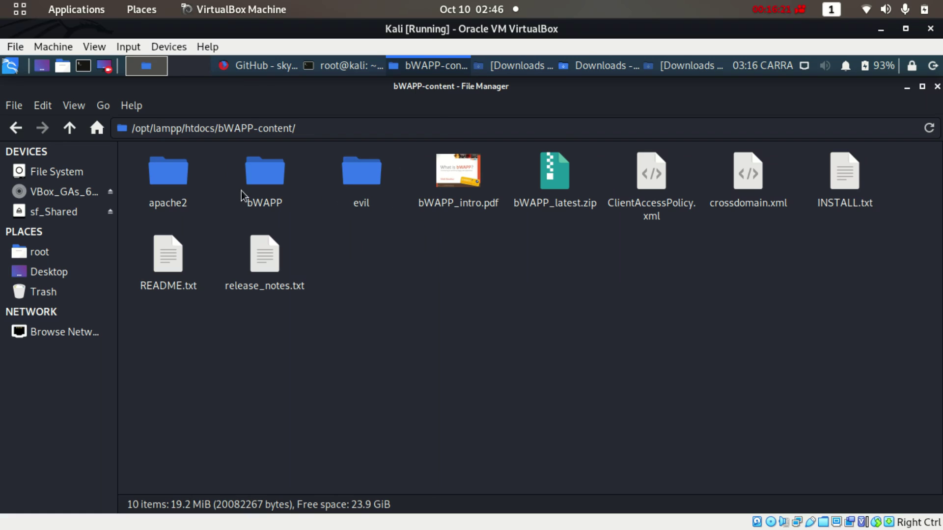
pyautogui.click(16, 129)
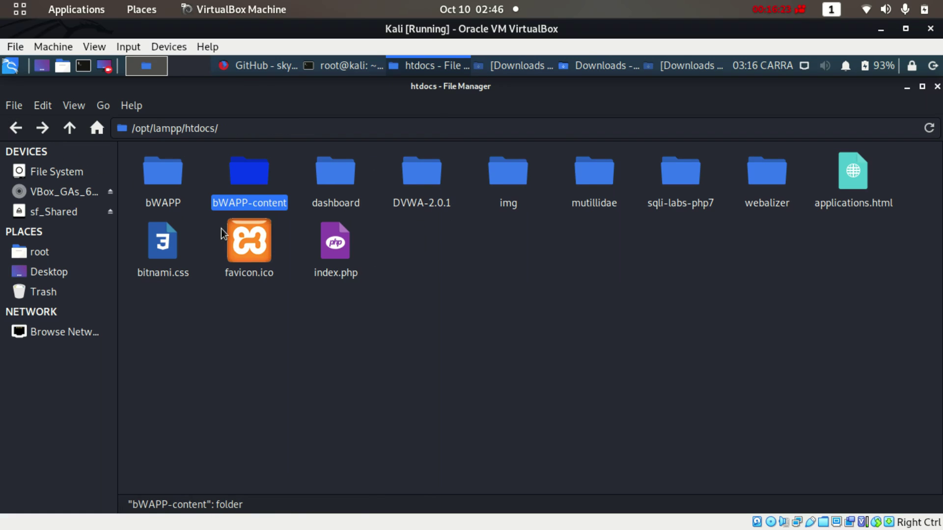
pyautogui.click(254, 304)
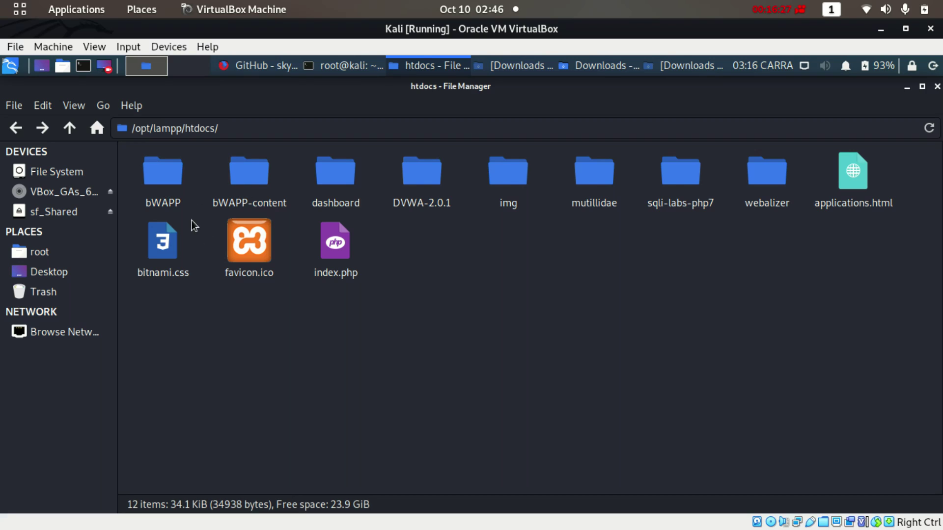
pyautogui.click(159, 173)
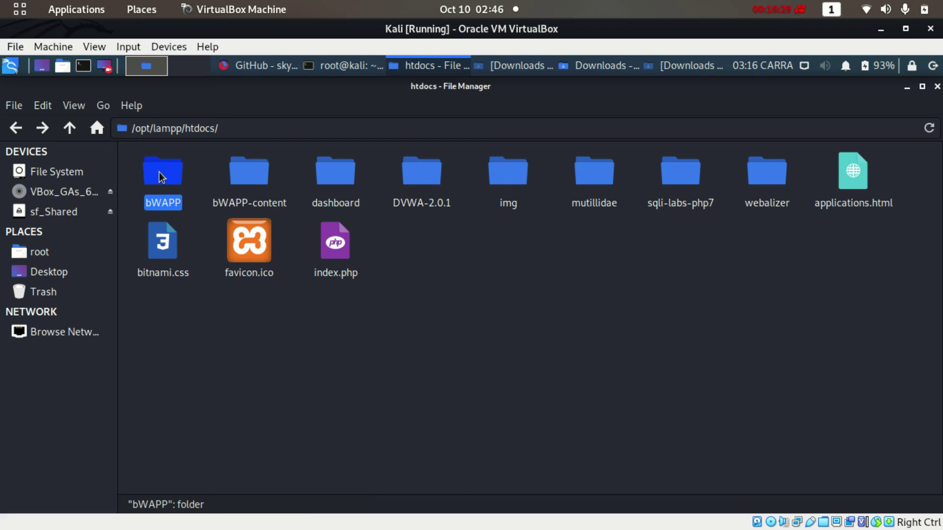
pyautogui.click(417, 183)
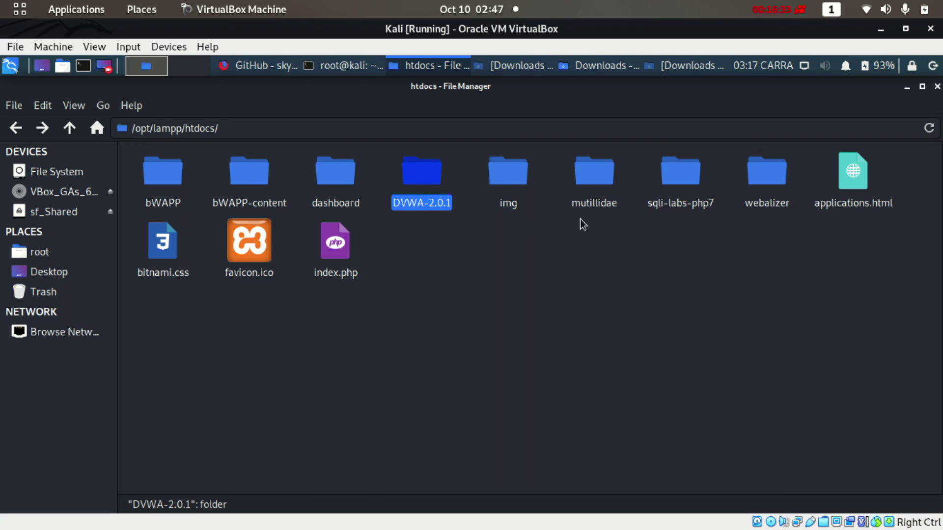
pyautogui.click(591, 182)
pyautogui.click(705, 179)
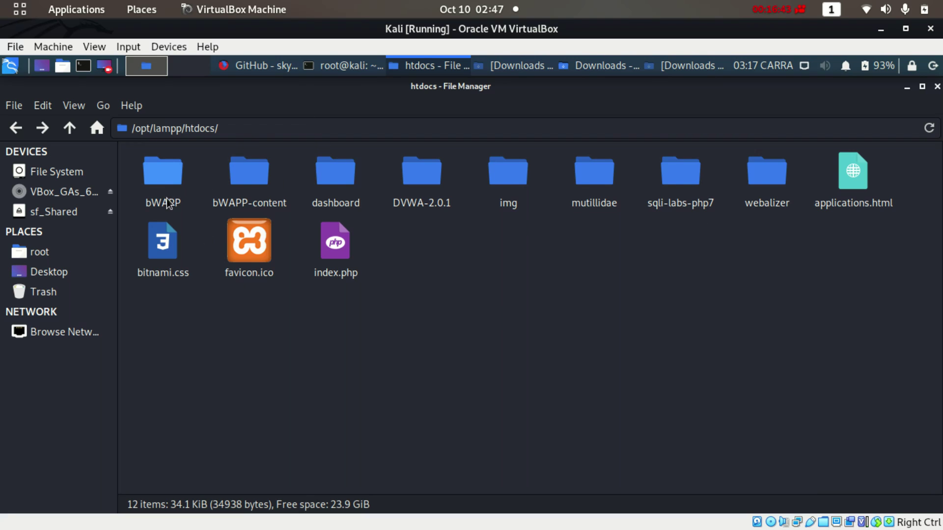
pyautogui.click(246, 71)
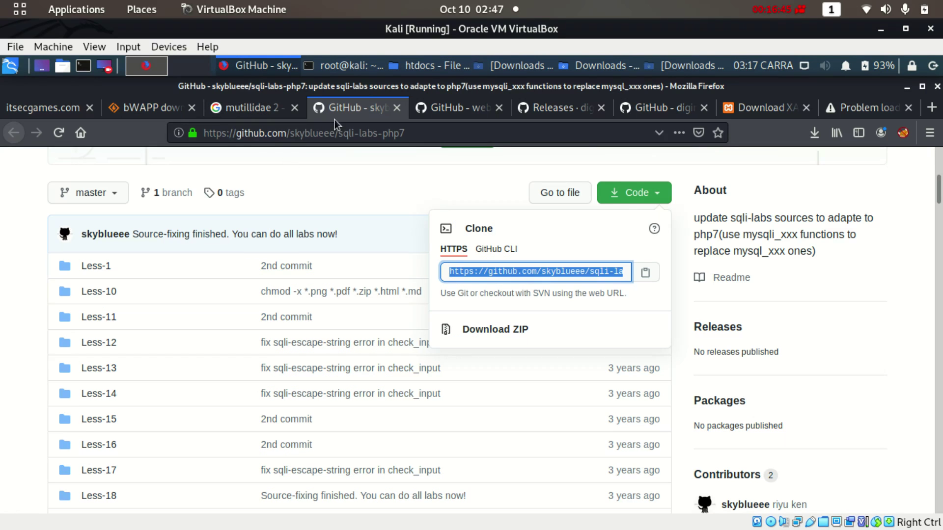
# Close the GitHub, DVWA, XAMPP, mutillidae, bWAPP and itsecgames.com tabs
pyautogui.click(397, 108)
pyautogui.click(392, 109)
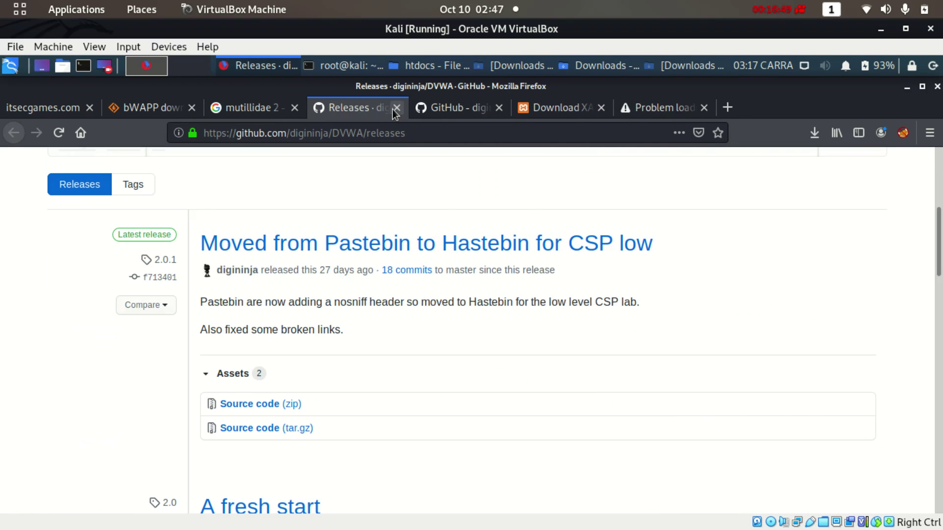
pyautogui.click(391, 109)
pyautogui.click(395, 109)
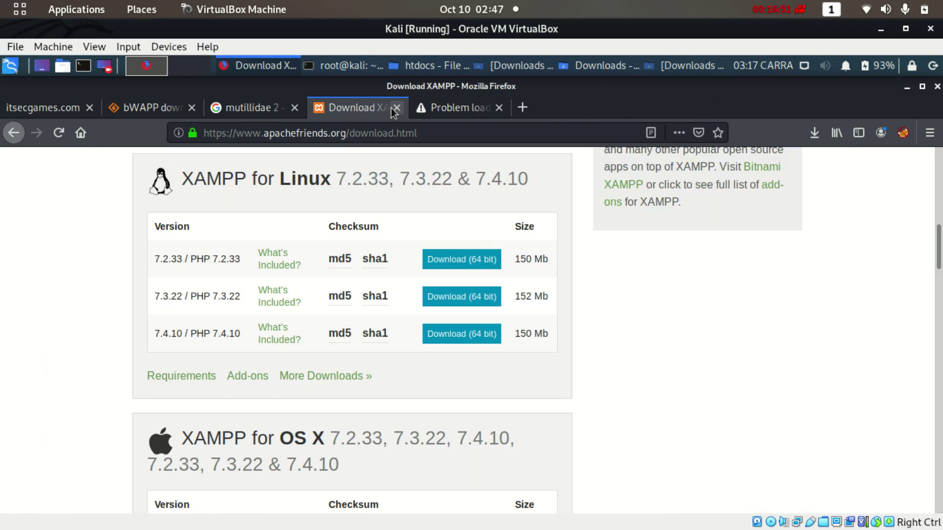
pyautogui.click(396, 109)
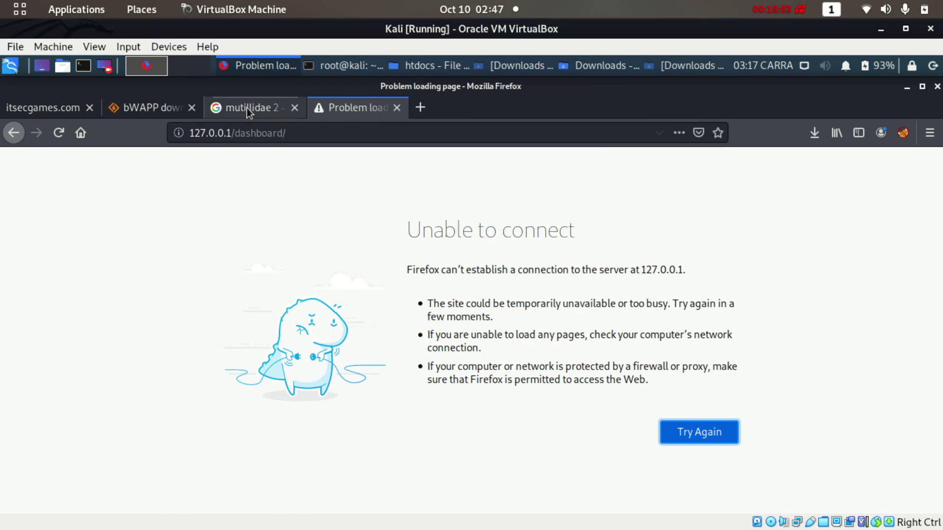
pyautogui.click(272, 111)
pyautogui.click(295, 111)
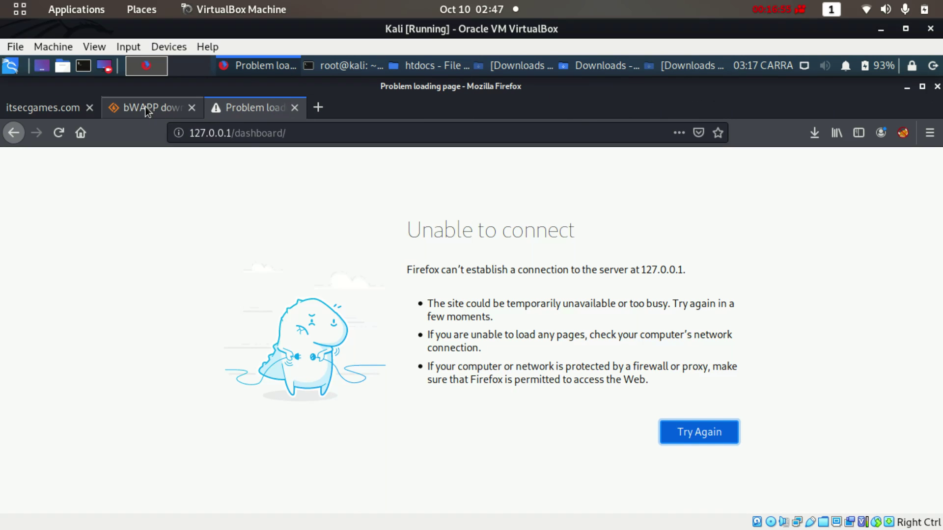
pyautogui.click(145, 107)
pyautogui.hotkey('ctrl', 'w')
pyautogui.click(54, 109)
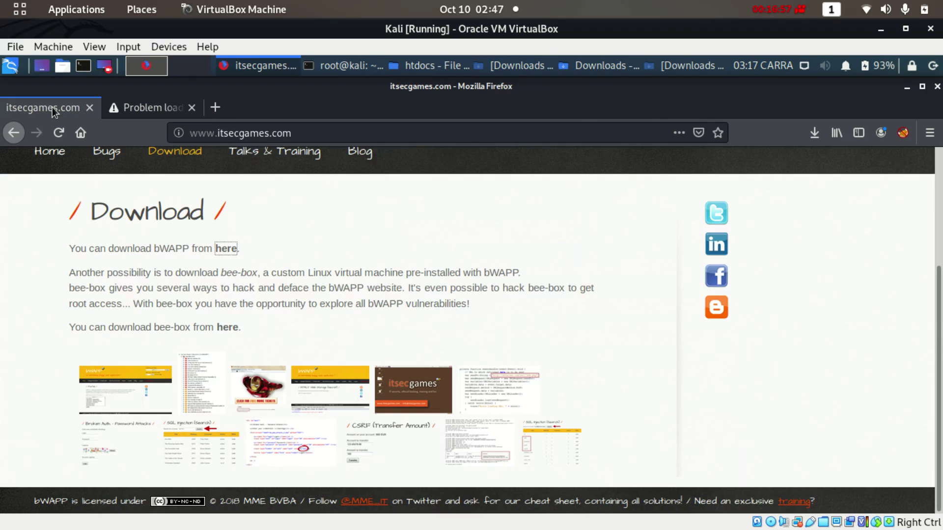
pyautogui.click(89, 107)
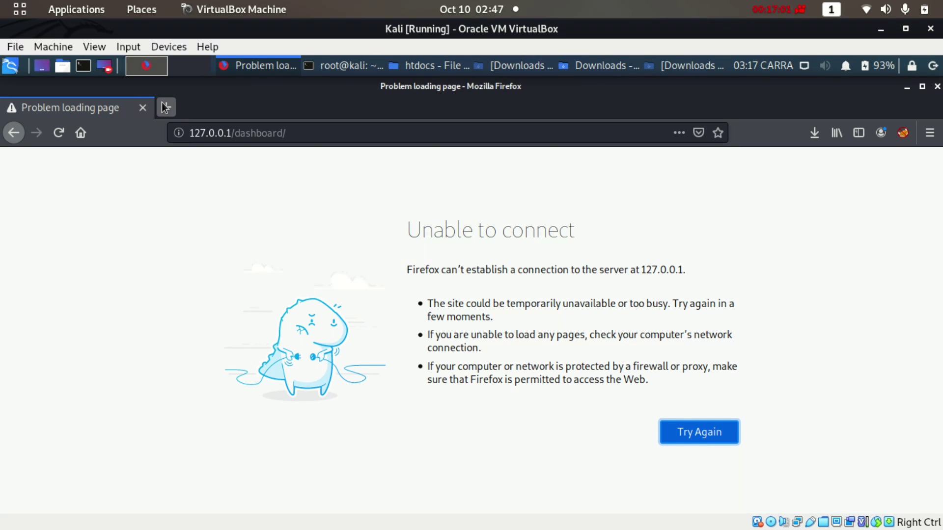
# Reload 127.0.0.1/dashboard, which still fails, and return to the htdocs file manager
pyautogui.click(269, 129)
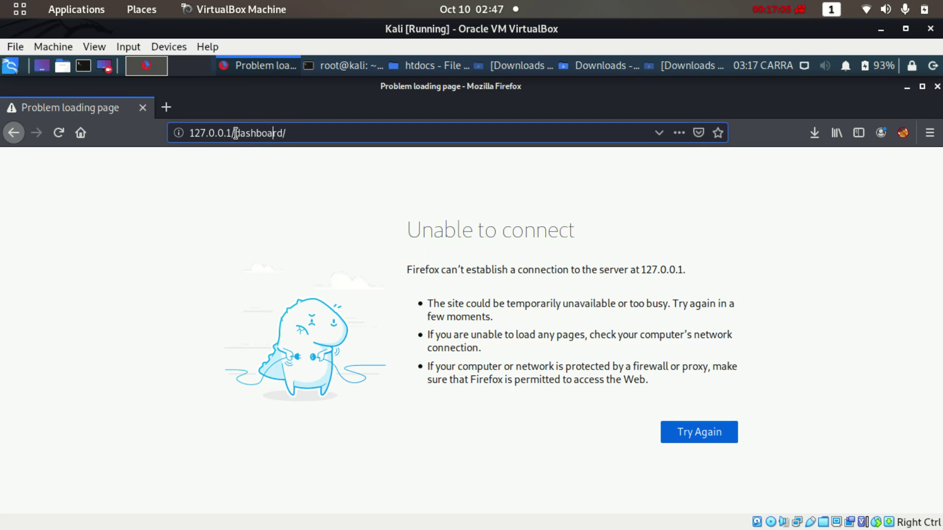
pyautogui.press('Return')
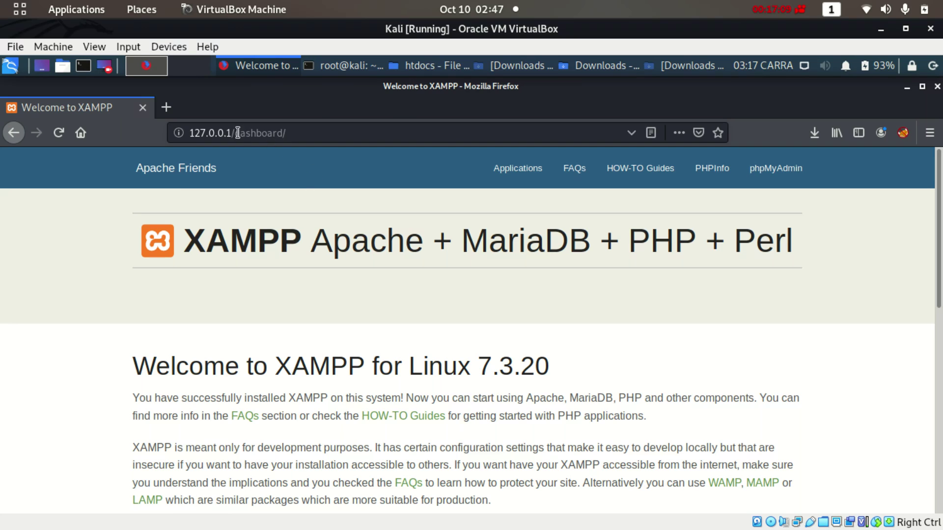
pyautogui.click(49, 134)
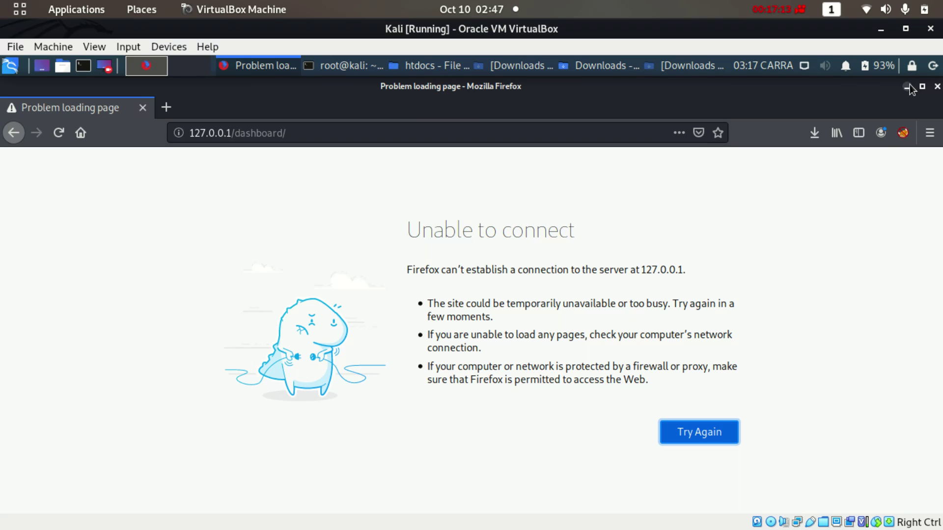
pyautogui.click(420, 67)
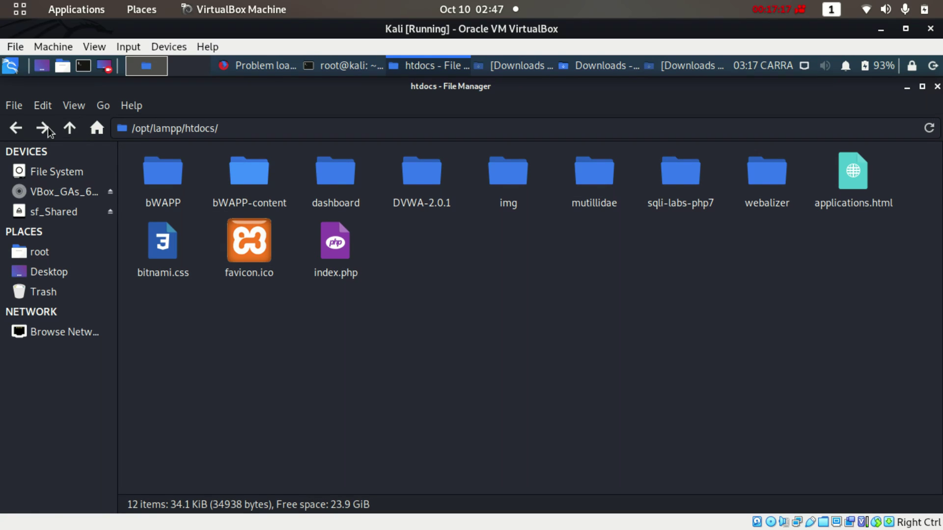
# Copy the /opt/lampp/htdocs folder path from the address bar
pyautogui.moveTo(191, 128); pyautogui.dragTo(241, 130)
pyautogui.tripleClick(170, 126)
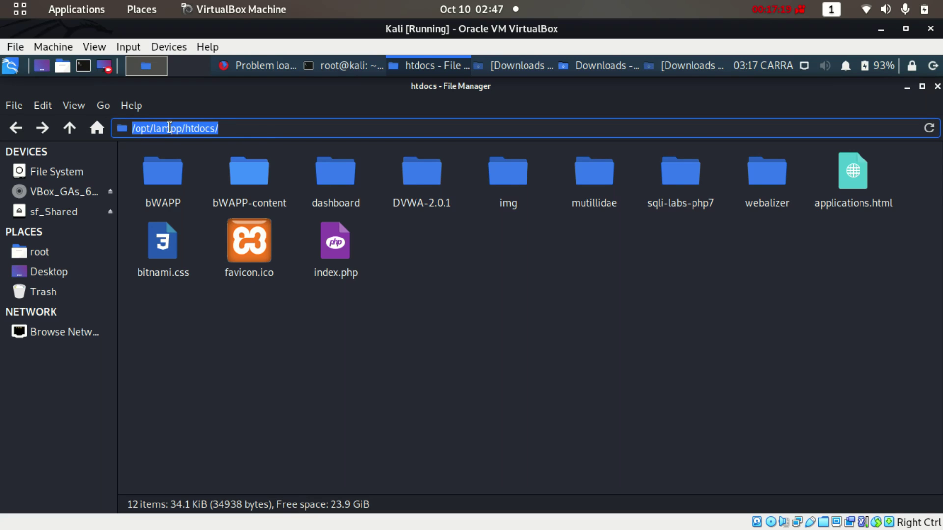
pyautogui.rightClick(190, 129)
pyautogui.click(204, 158)
# Go up to /opt and reopen lampp/htdocs, then minimize the file manager and Firefox
pyautogui.click(16, 128)
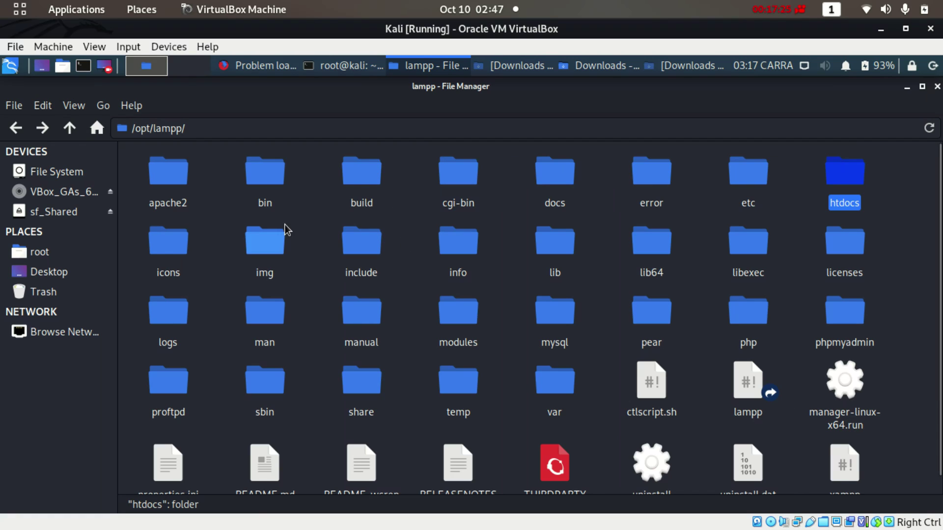
pyautogui.click(16, 128)
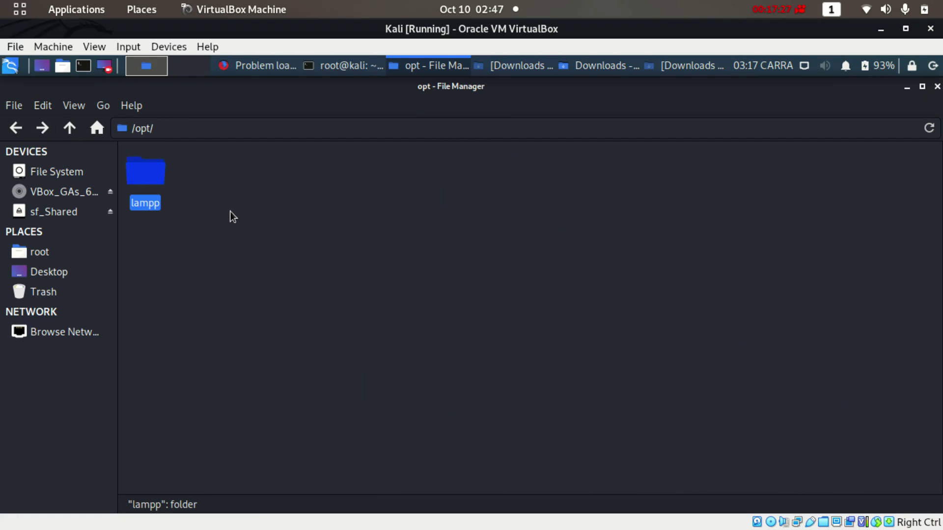
pyautogui.doubleClick(149, 169)
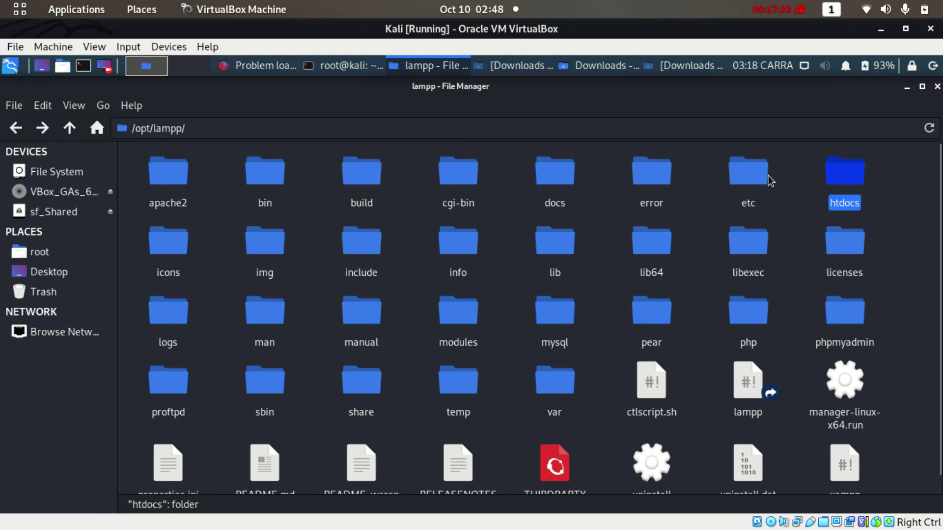
pyautogui.doubleClick(864, 174)
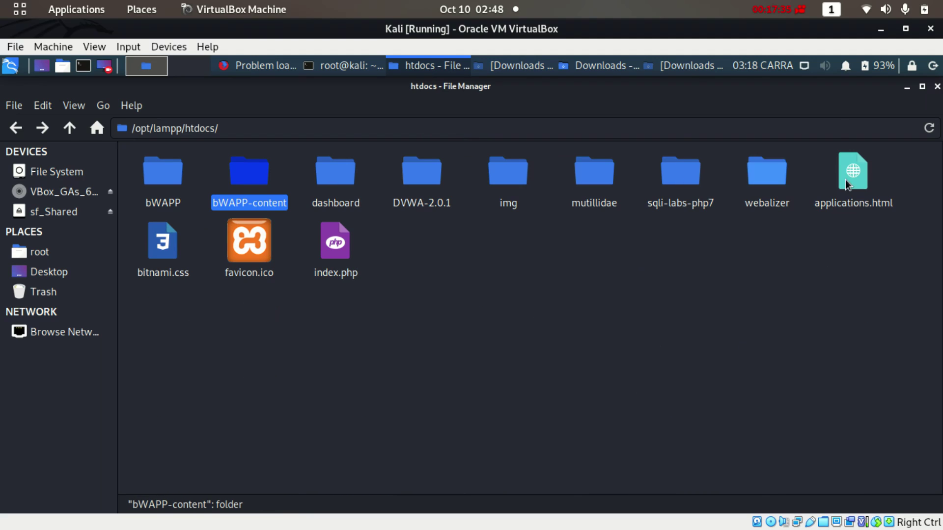
pyautogui.click(907, 87)
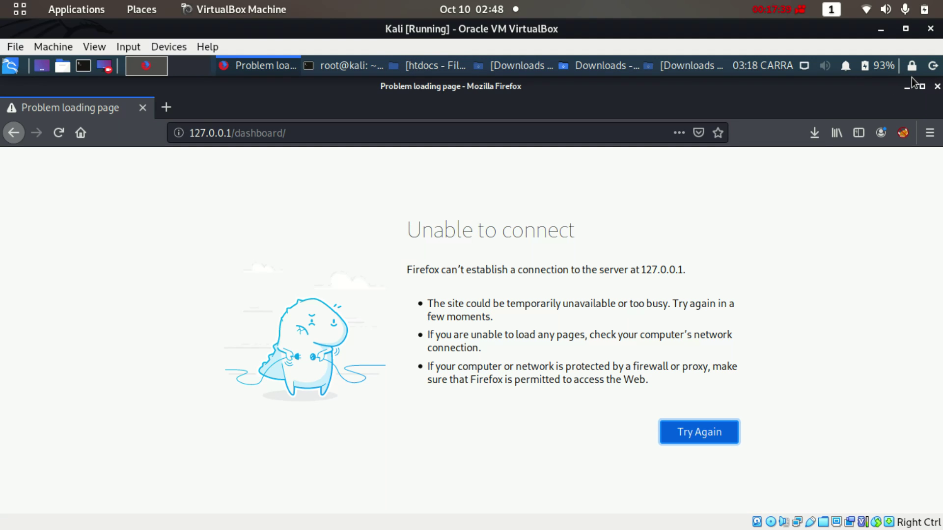
pyautogui.click(906, 87)
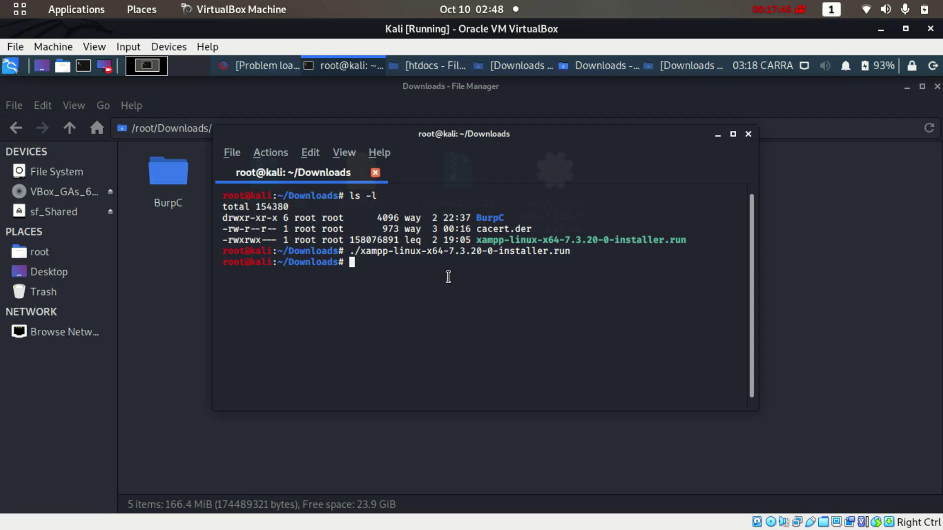
# Change into /opt/lampp/htdocs and list its contents with ls
pyautogui.write('cd')
pyautogui.rightClick(448, 276)
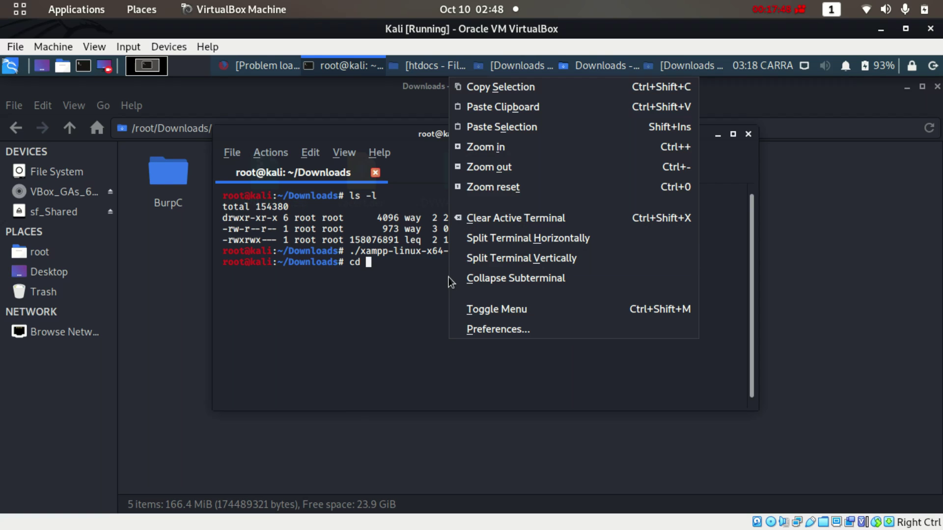
pyautogui.click(502, 110)
pyautogui.press('Return')
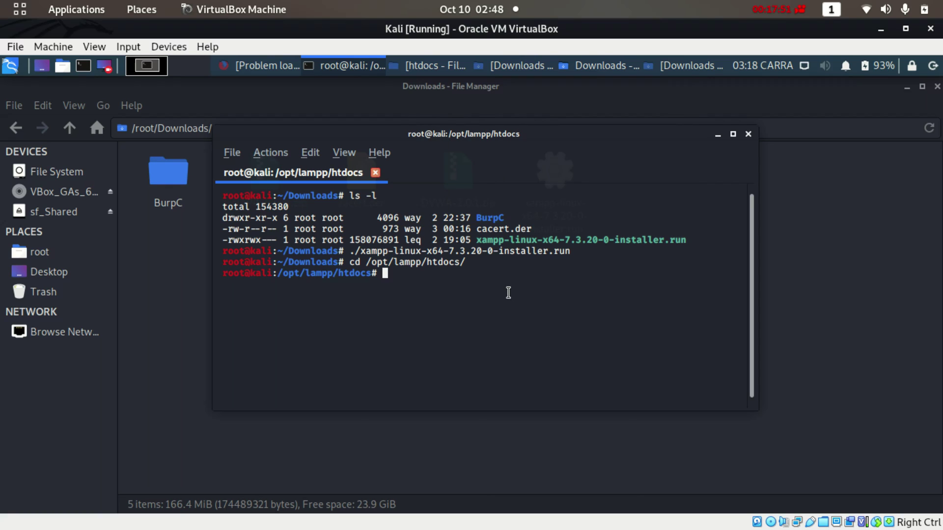
pyautogui.write('ls')
pyautogui.press('Return')
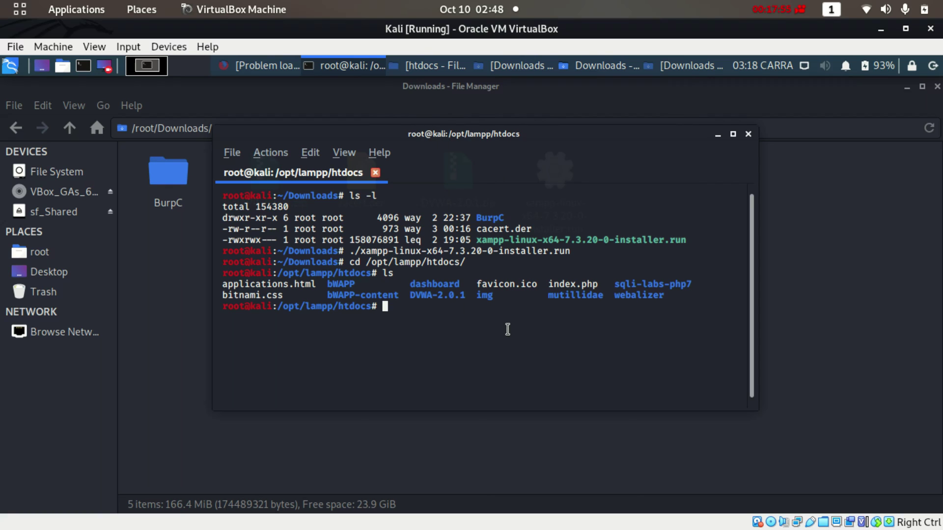
# Move up to /opt/lampp, clear the screen, and list it with ls -l
pyautogui.write('cd ..')
pyautogui.press('Return')
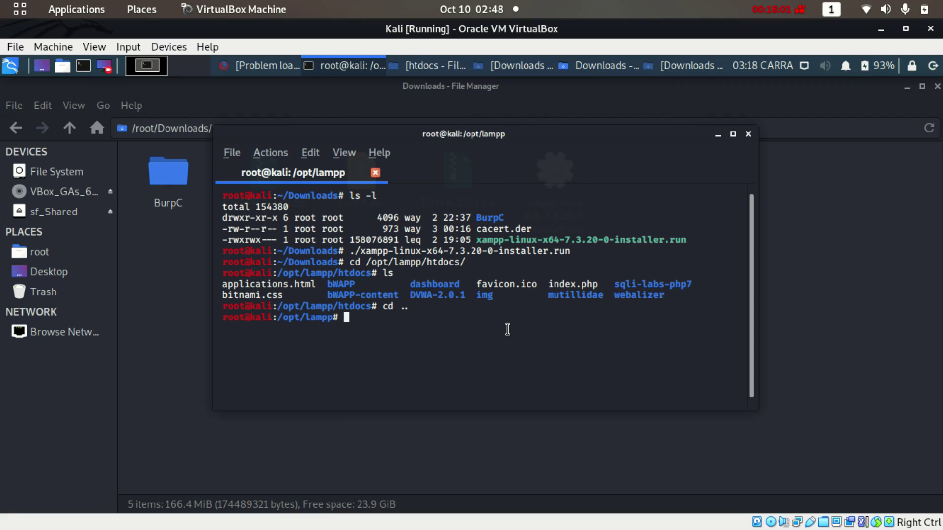
pyautogui.write('c')
pyautogui.press('BackSpace')
pyautogui.write('clear')
pyautogui.press('Return')
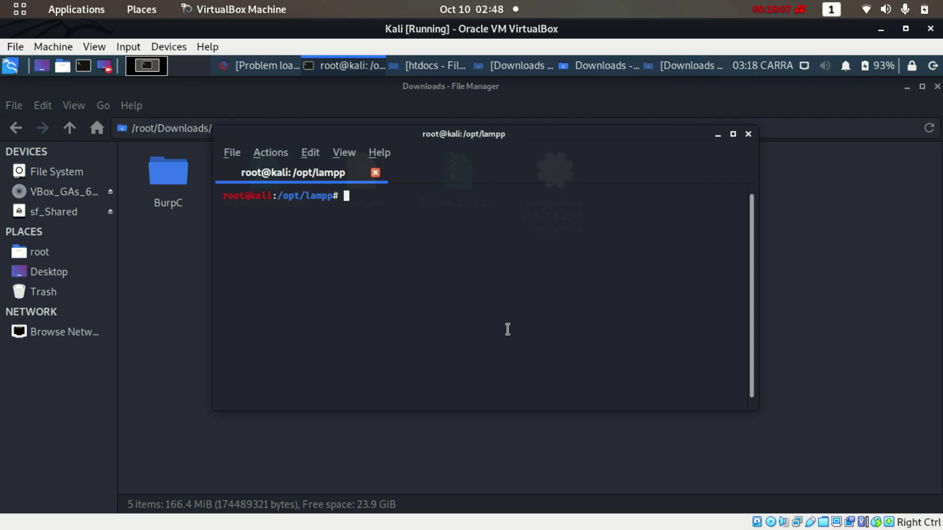
pyautogui.write('ls -l')
pyautogui.press('Return')
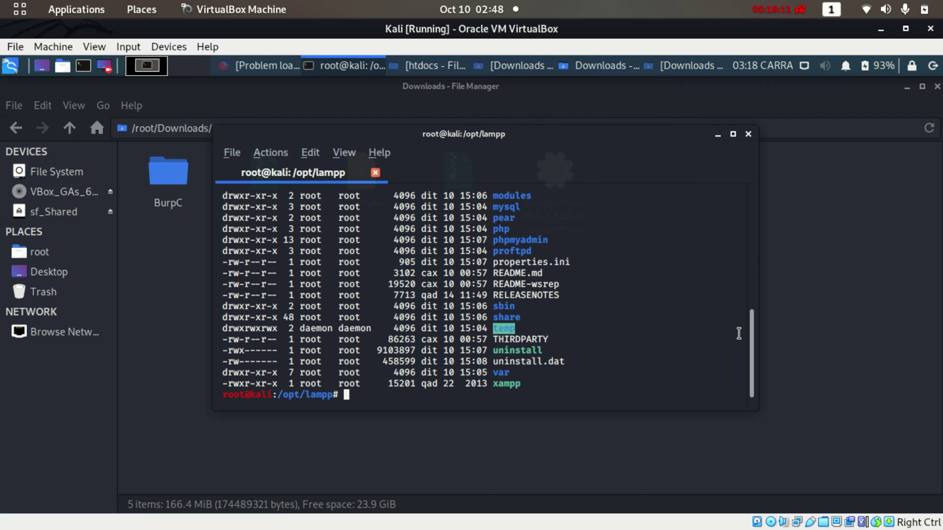
# Copy the manager-linux-x64.run name and run ./manager-linux-x64.run
pyautogui.scroll(1, 749, 340)
pyautogui.moveTo(751, 336); pyautogui.dragTo(754, 292)
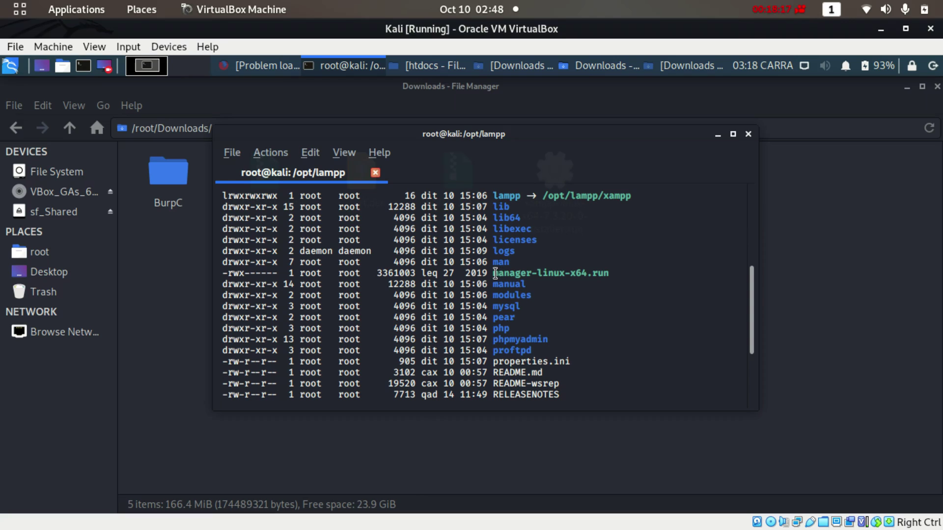
pyautogui.moveTo(492, 273); pyautogui.dragTo(605, 274)
pyautogui.rightClick(606, 274)
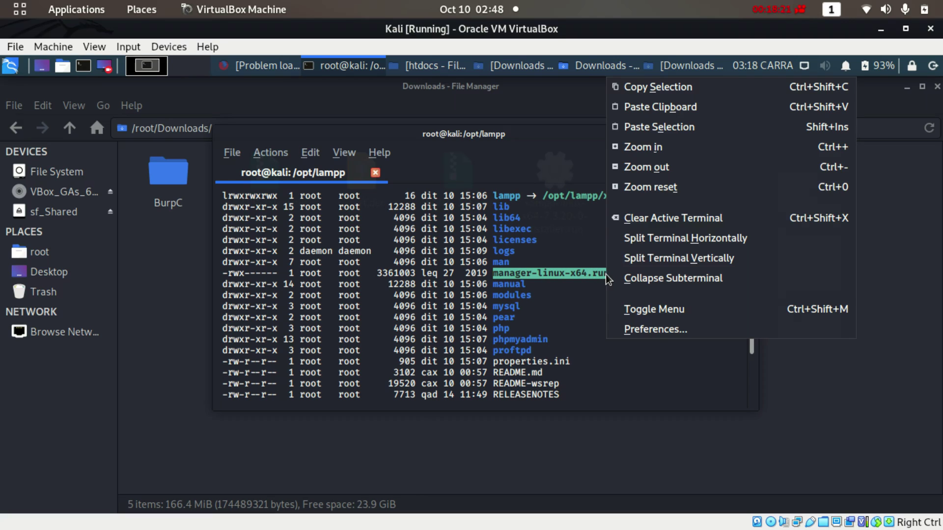
pyautogui.click(640, 85)
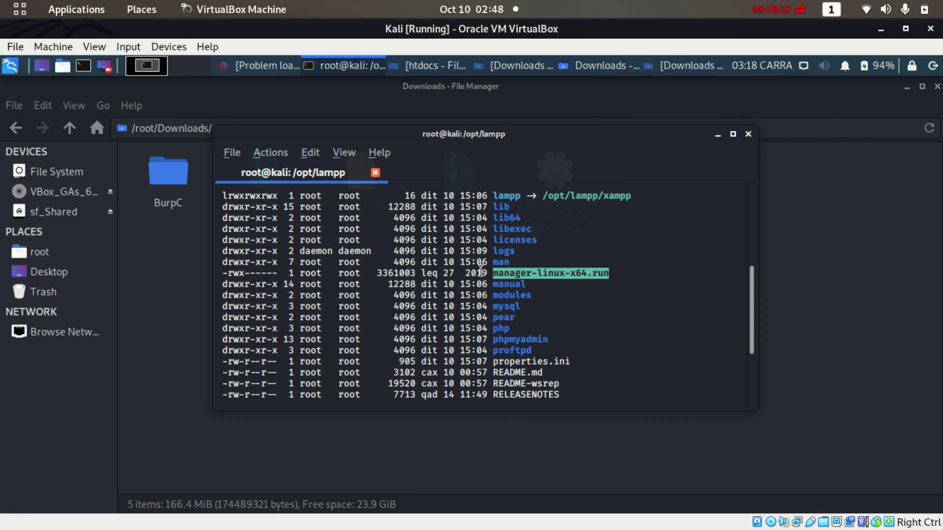
pyautogui.click(243, 274)
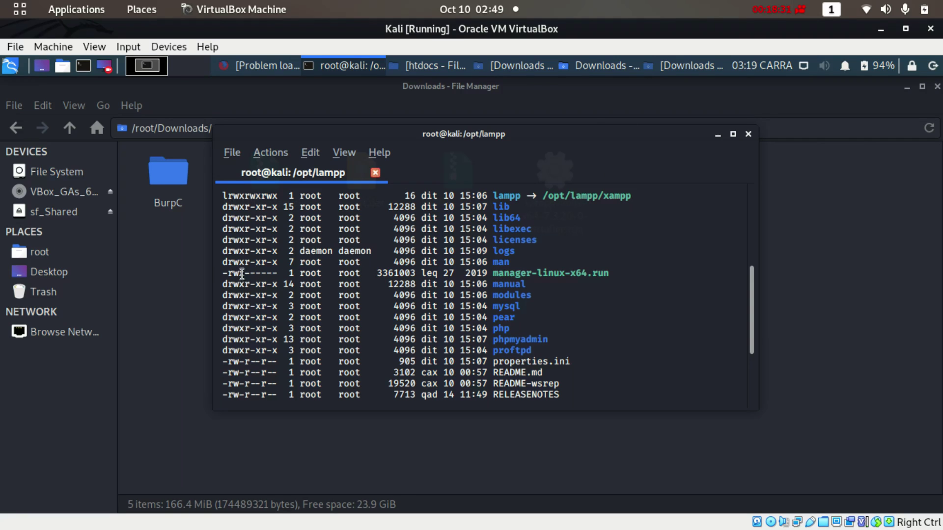
pyautogui.moveTo(752, 301); pyautogui.dragTo(746, 343)
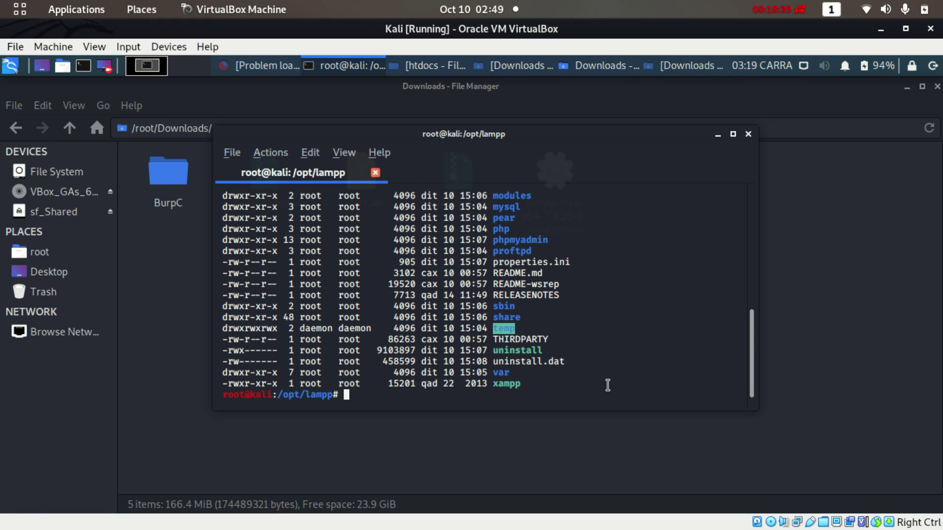
pyautogui.write('./')
pyautogui.rightClick(606, 319)
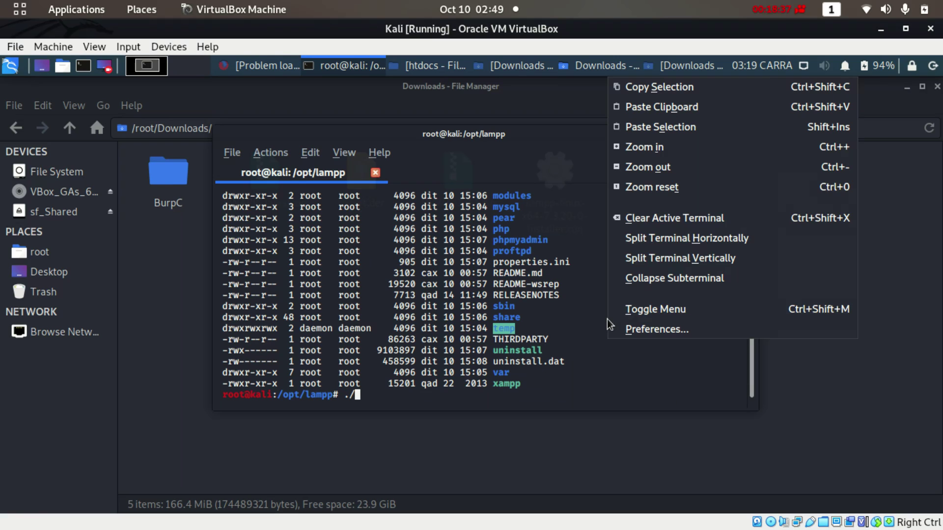
pyautogui.click(665, 111)
pyautogui.press('Return')
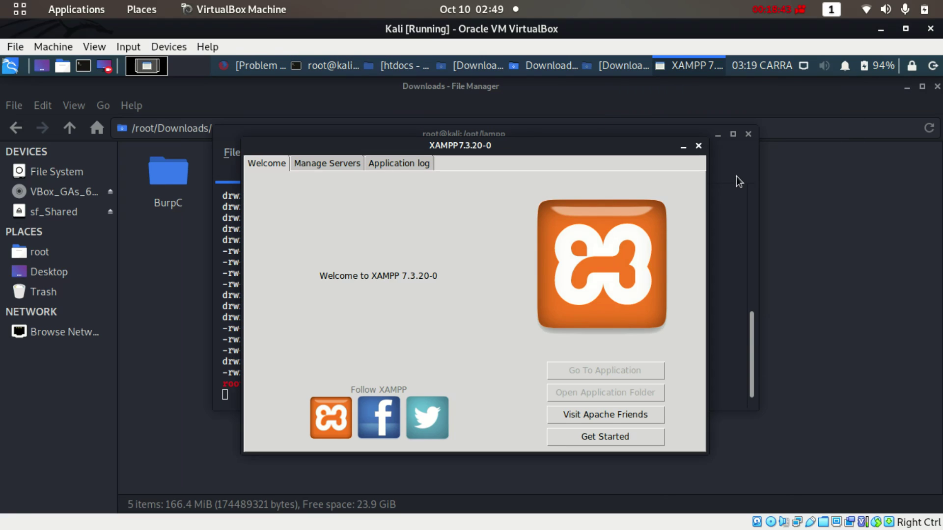
# Start MySQL Database and Apache Web Server from the XAMPP Manage Servers list
pyautogui.click(716, 148)
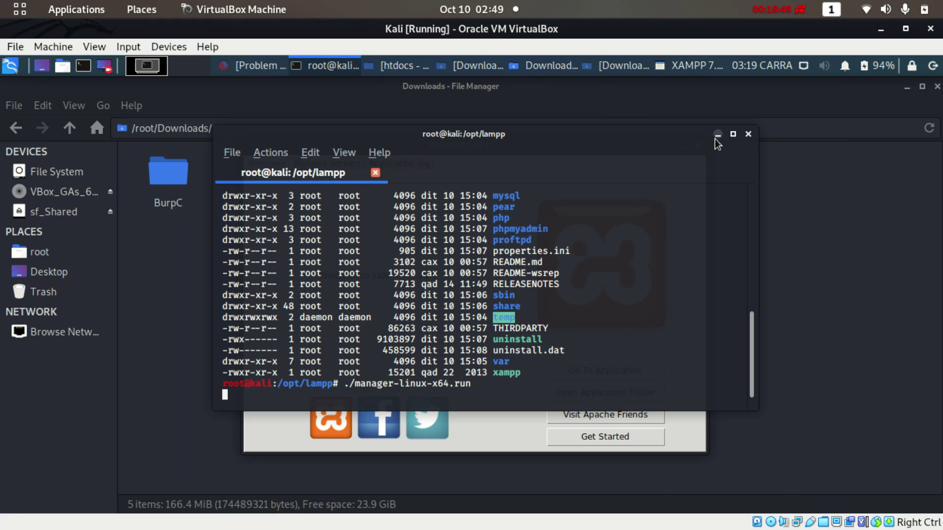
pyautogui.click(717, 134)
pyautogui.click(328, 163)
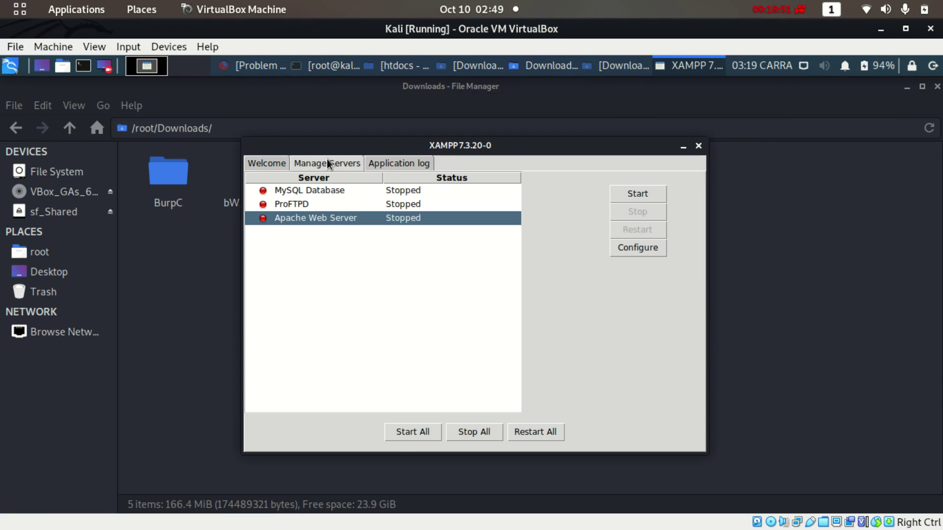
pyautogui.click(302, 194)
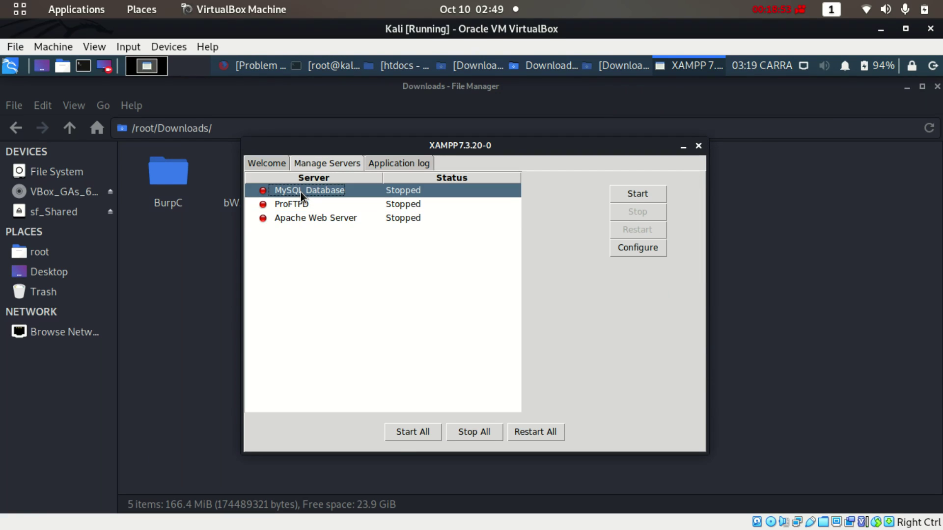
pyautogui.click(634, 193)
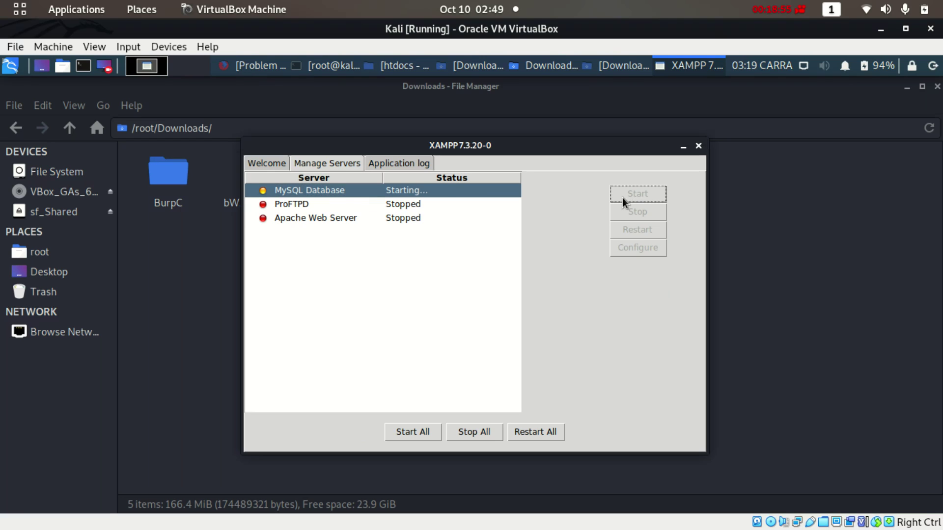
pyautogui.click(304, 226)
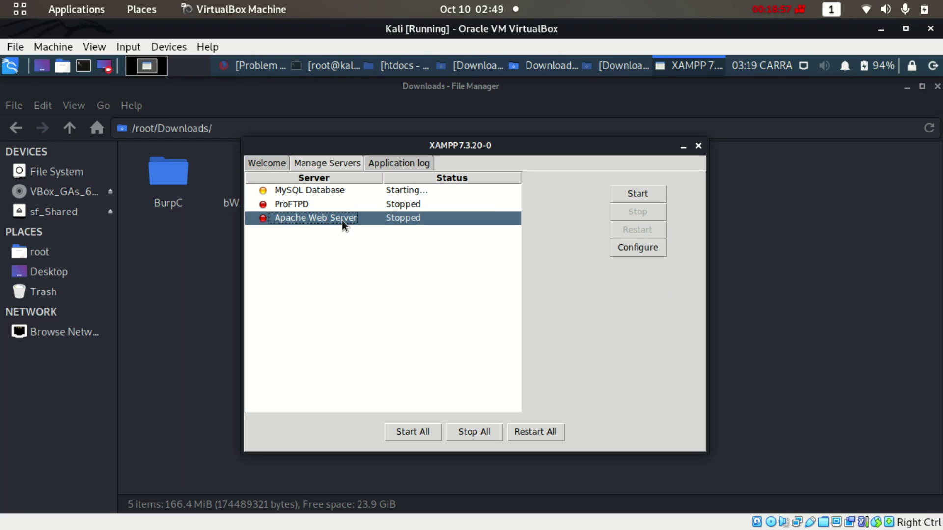
pyautogui.click(628, 192)
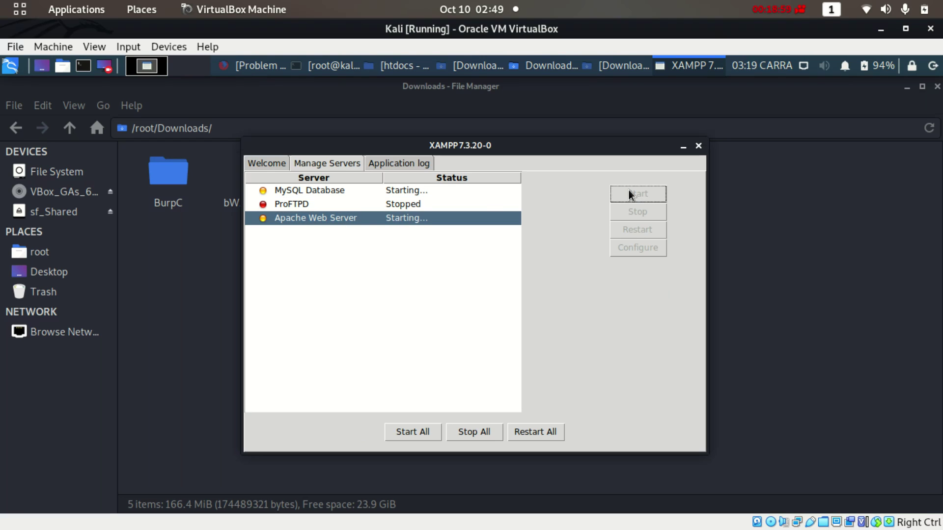
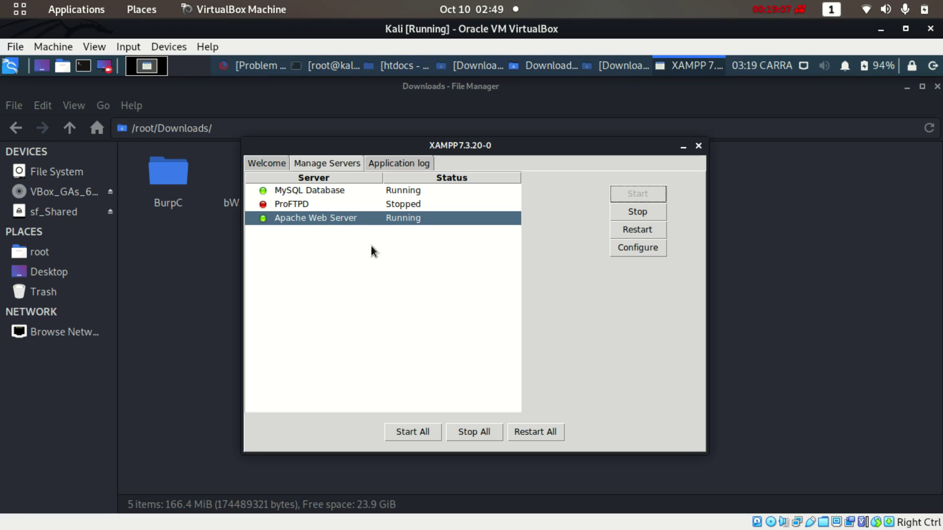
# Minimize the XAMPP manager with both servers running and close the Downloads folder window
pyautogui.click(683, 146)
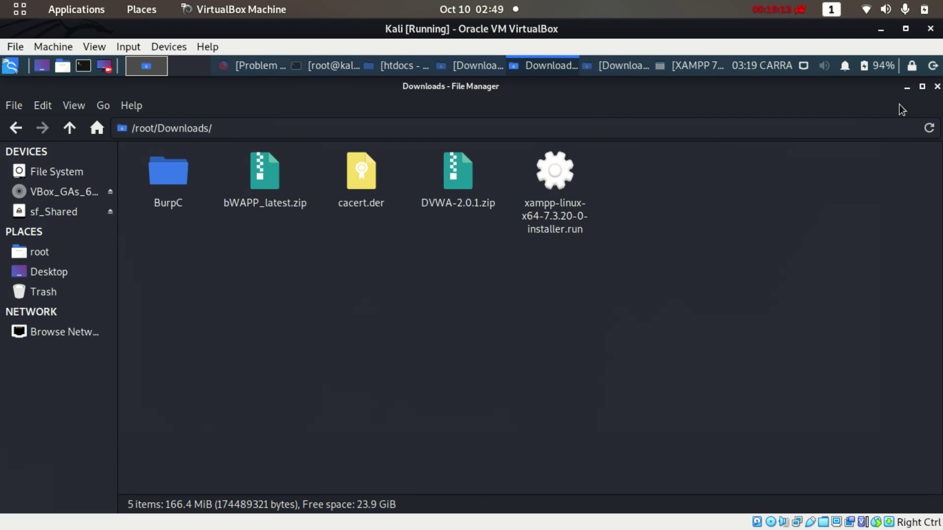
pyautogui.click(937, 87)
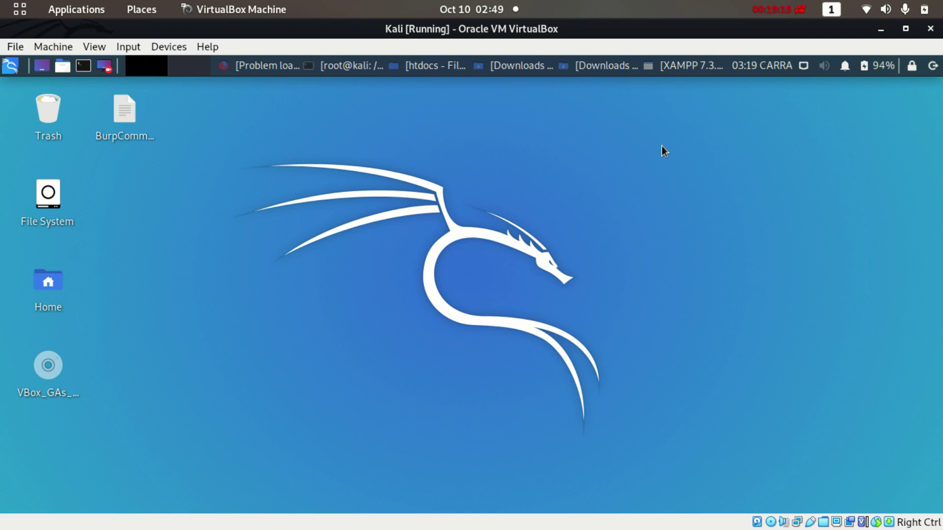
# Reload the XAMPP dashboard, then change the address to 127.0.0.1/bWAPP and load it
pyautogui.click(261, 65)
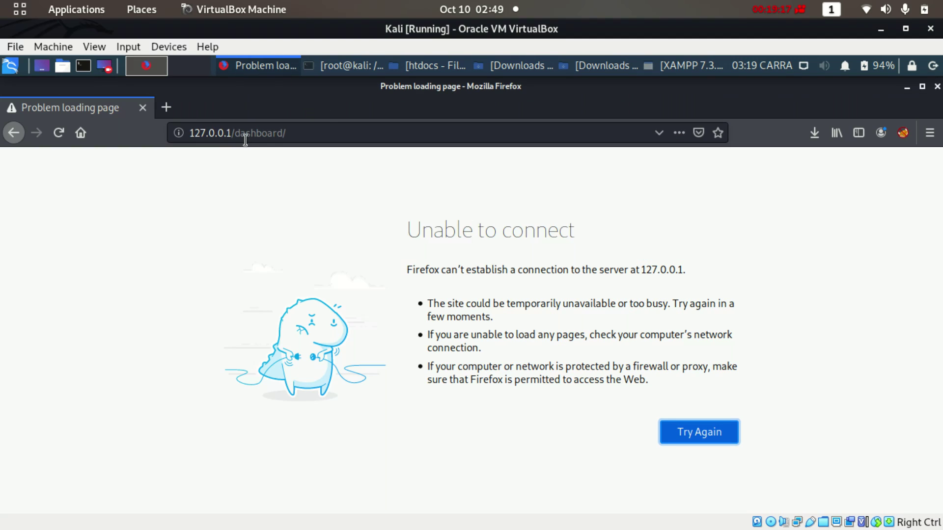
pyautogui.click(58, 133)
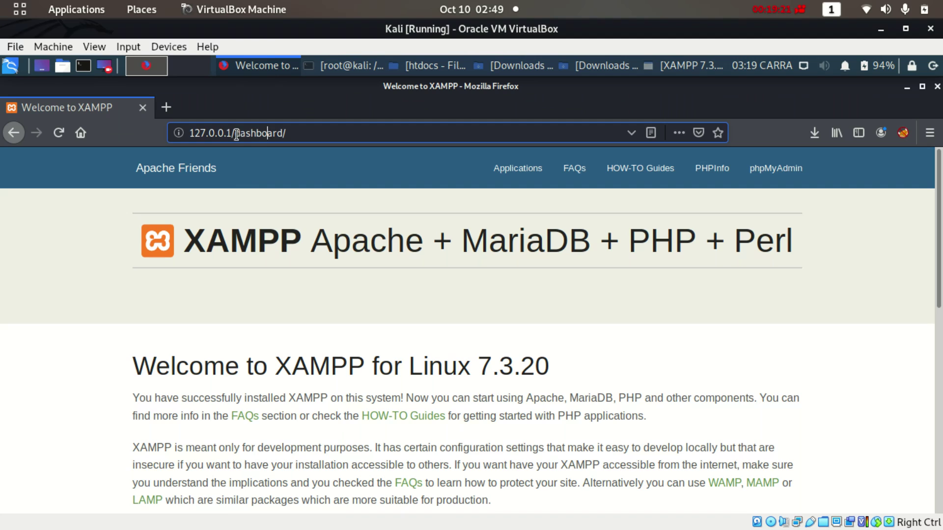
pyautogui.moveTo(235, 133); pyautogui.dragTo(321, 134)
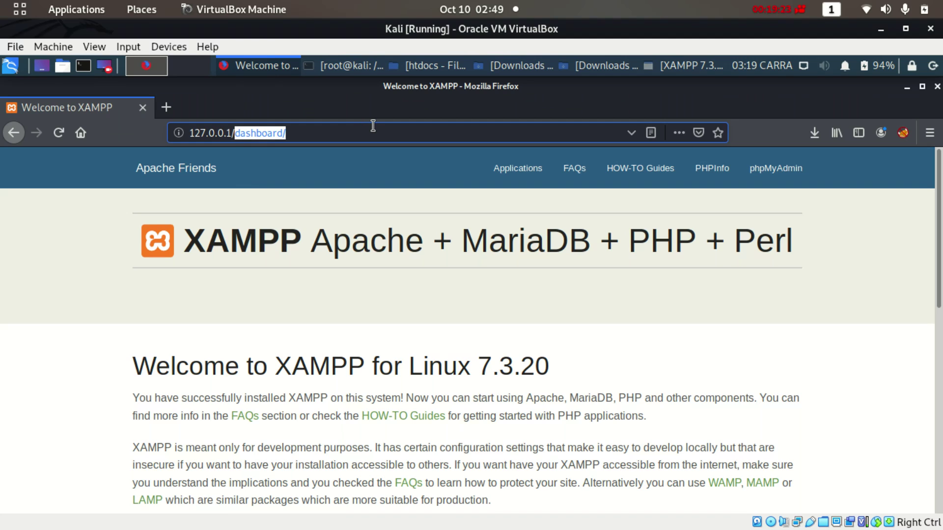
pyautogui.write('w')
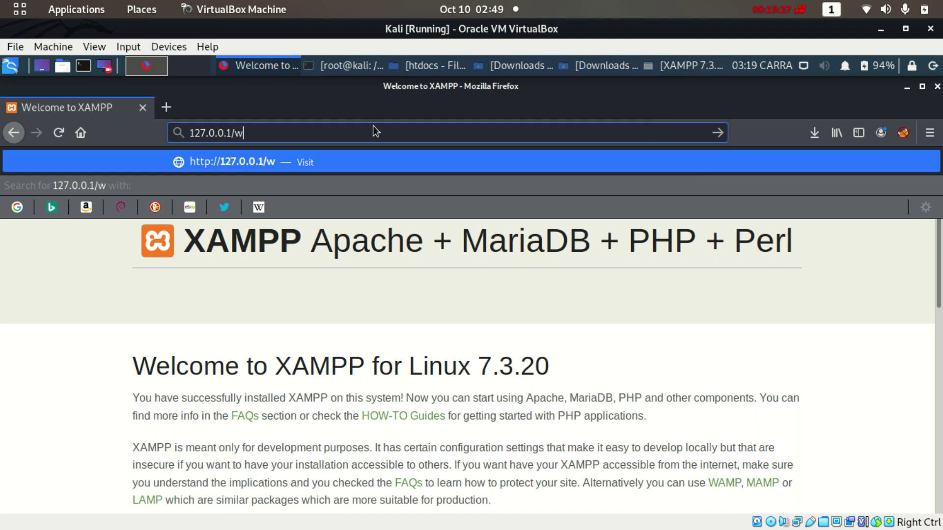
pyautogui.press('BackSpace')
pyautogui.write('bWAPP')
pyautogui.press('Return')
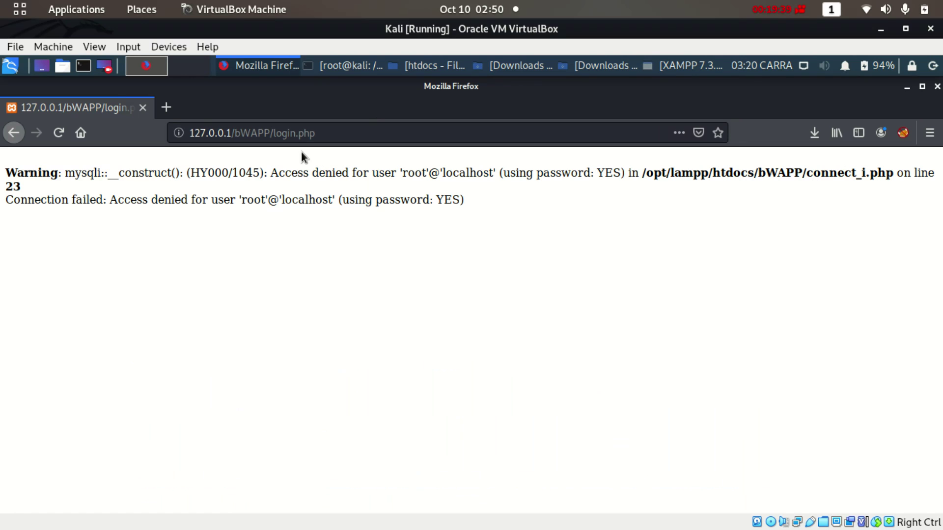
# Browse htdocs/bWAPP to the admin folder and open settings.php with Mousepad
pyautogui.click(430, 65)
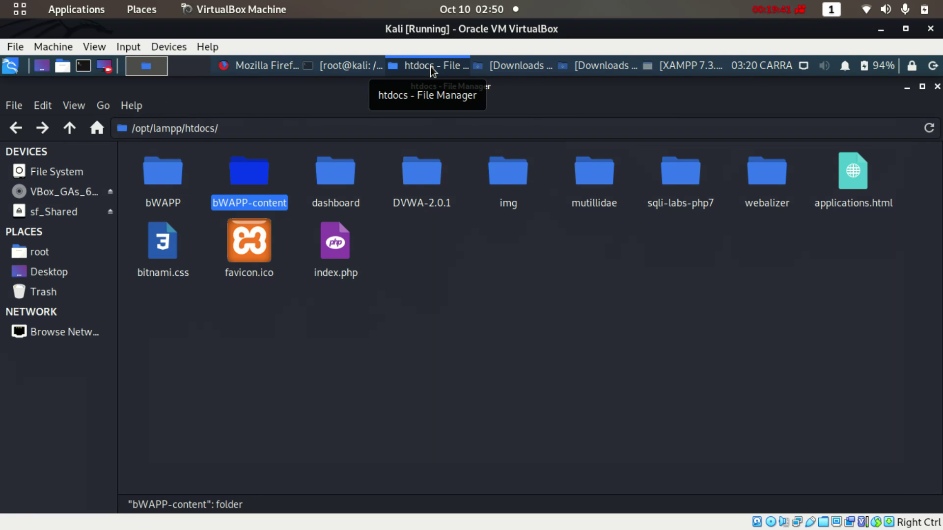
pyautogui.doubleClick(164, 177)
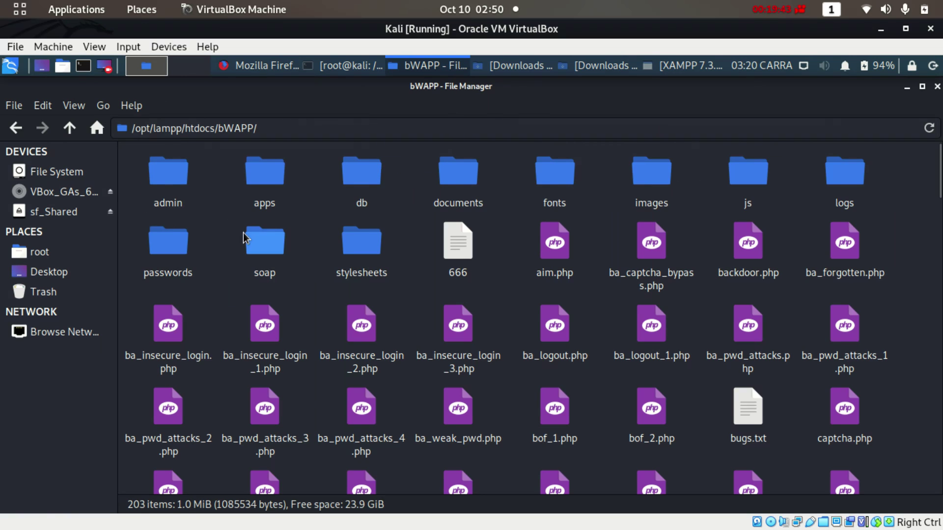
pyautogui.doubleClick(362, 172)
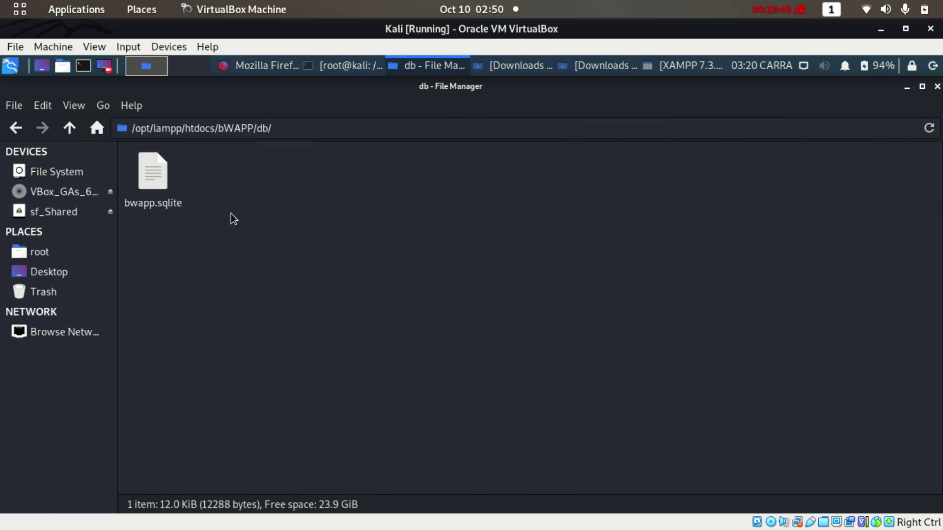
pyautogui.click(15, 129)
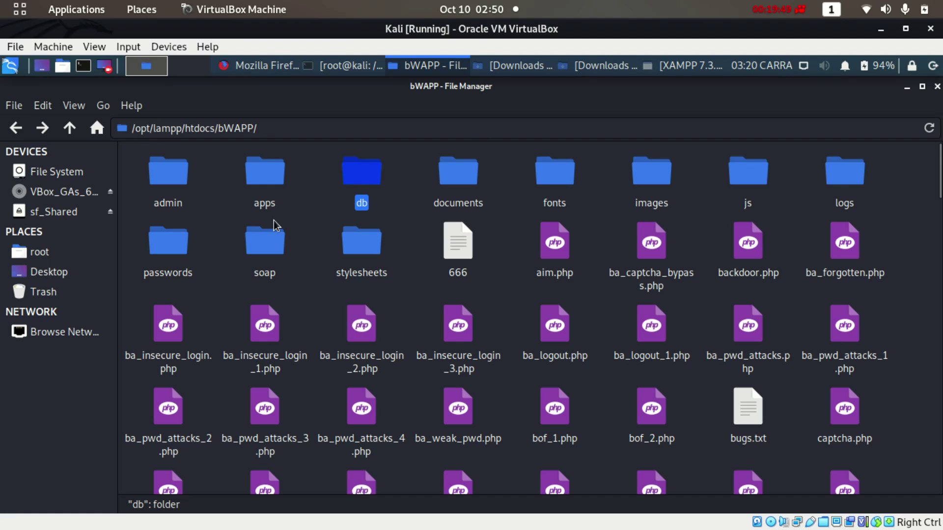
pyautogui.doubleClick(169, 177)
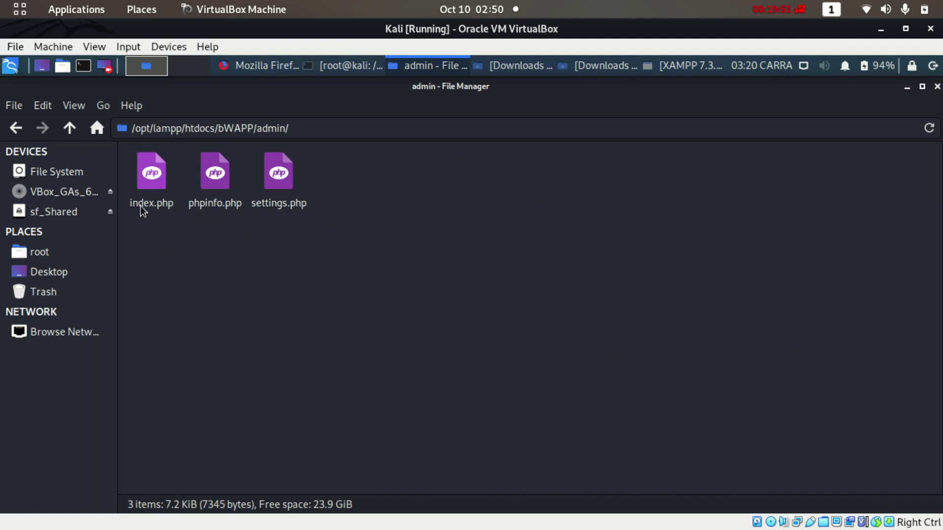
pyautogui.click(282, 206)
pyautogui.rightClick(284, 207)
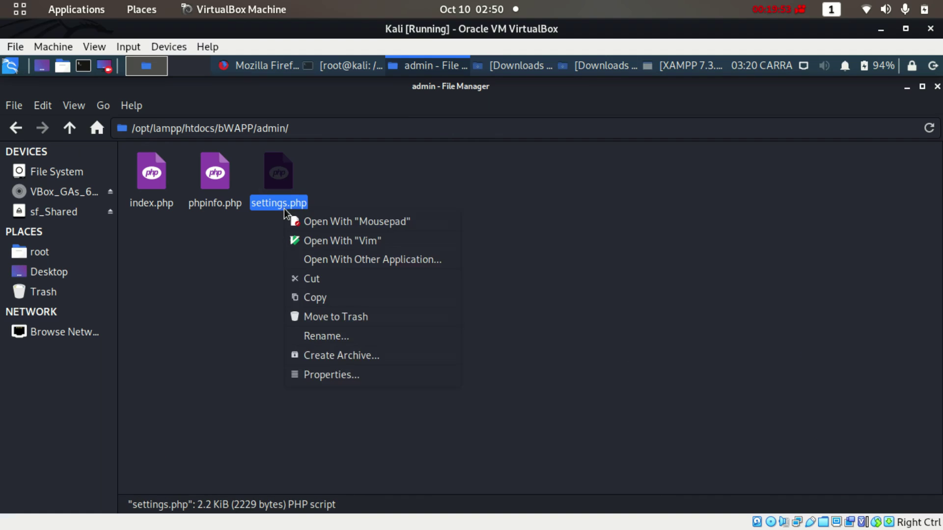
pyautogui.click(295, 235)
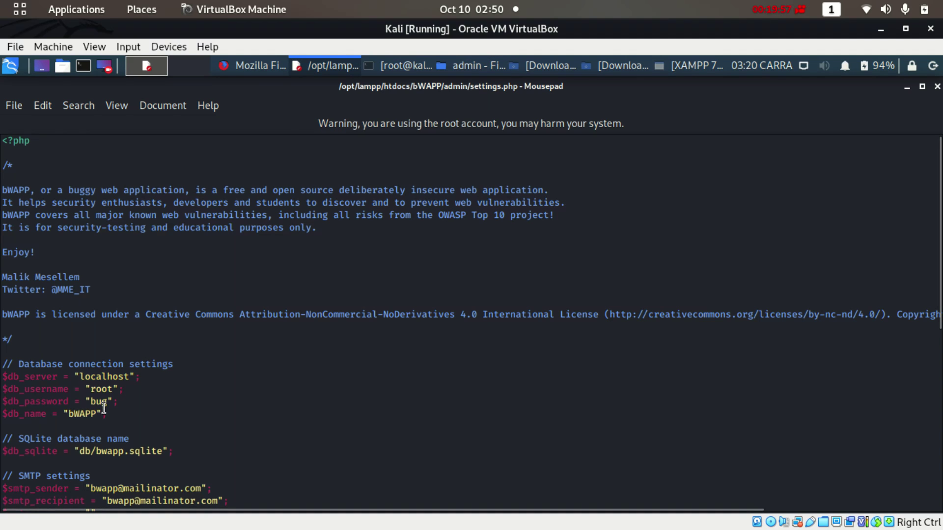
# Erase the $db_password value in settings.php and save the file
pyautogui.click(107, 403)
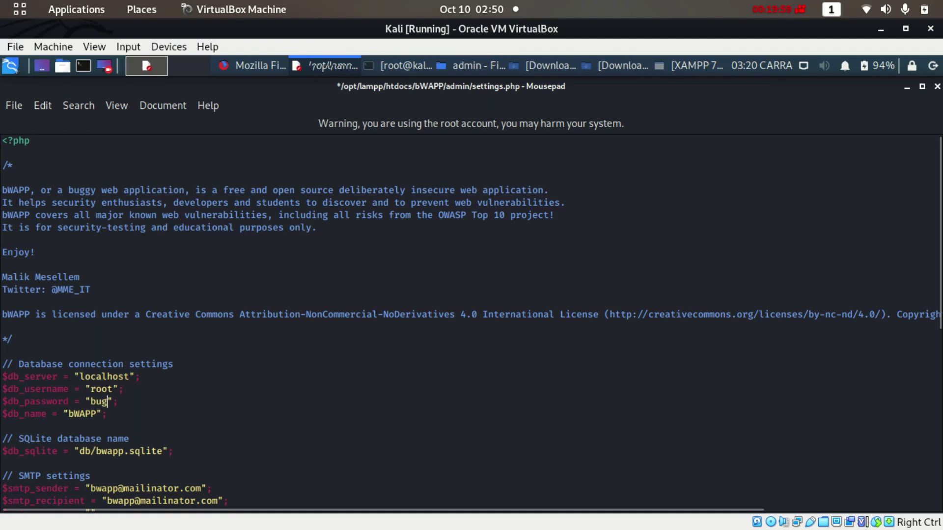
pyautogui.press('BackSpace')
pyautogui.press('BackSpace')
pyautogui.press('BackSpace')
pyautogui.click(16, 106)
pyautogui.click(54, 222)
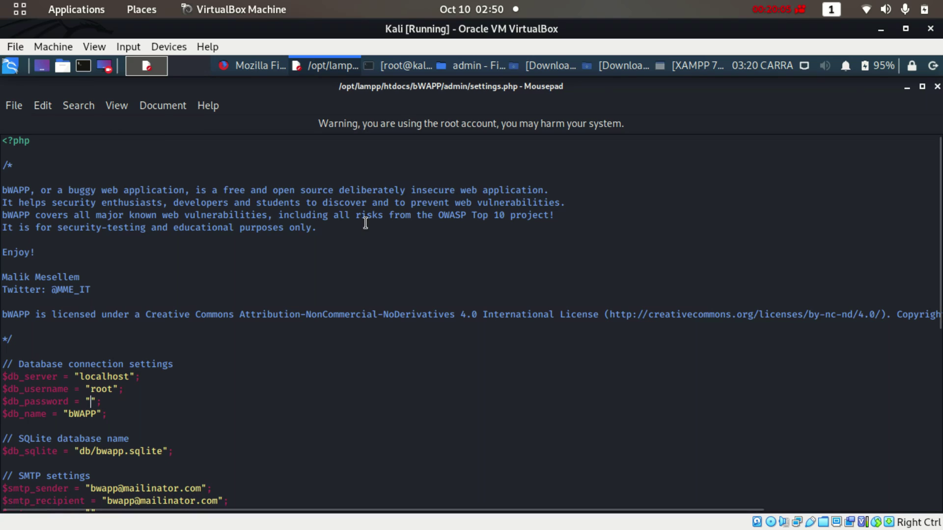
# Close Mousepad and navigate the file manager back to /opt/lampp/htdocs
pyautogui.click(937, 87)
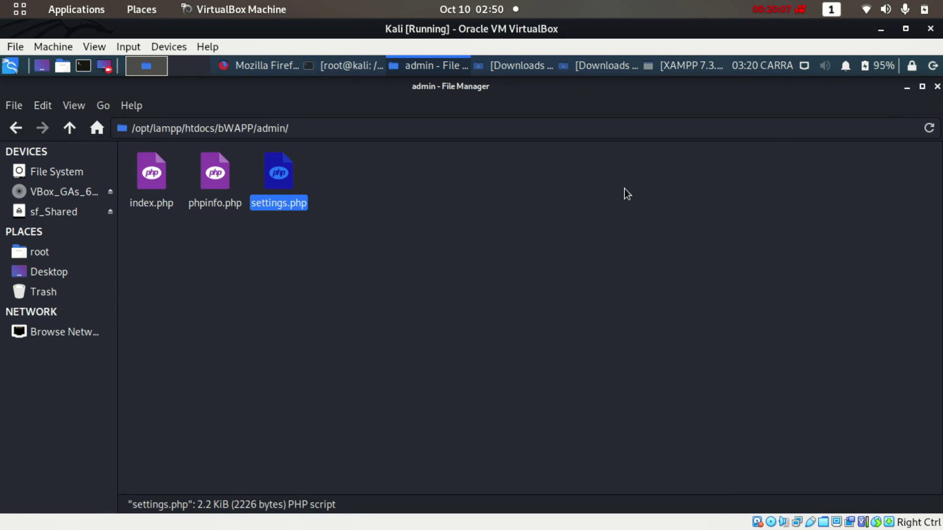
pyautogui.click(16, 128)
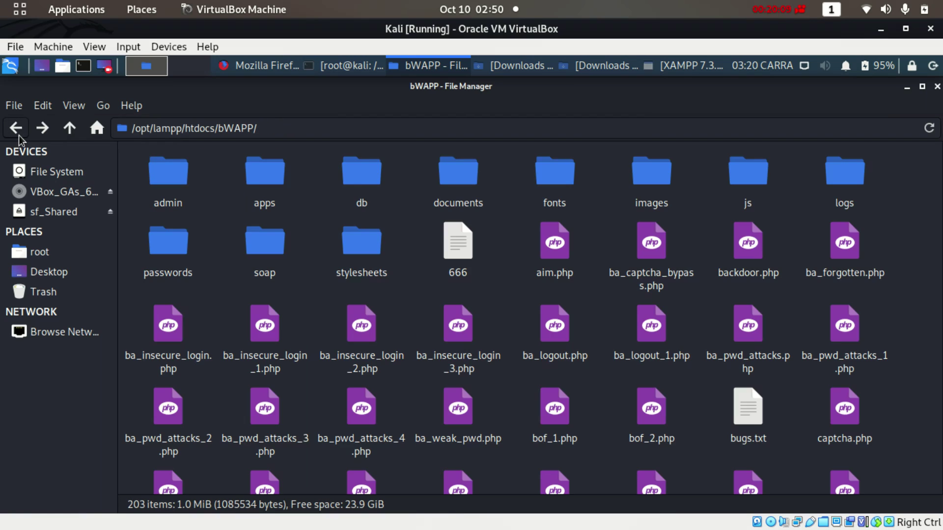
pyautogui.click(20, 135)
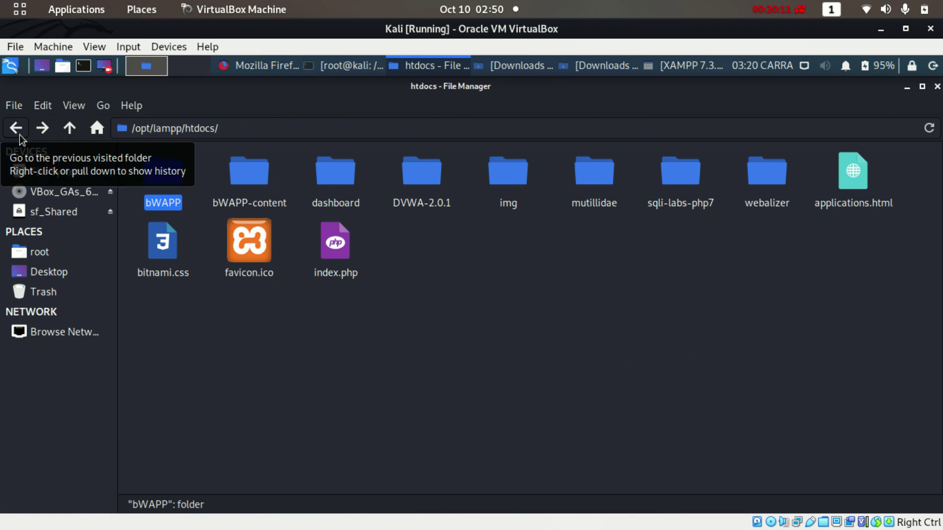
pyautogui.click(603, 375)
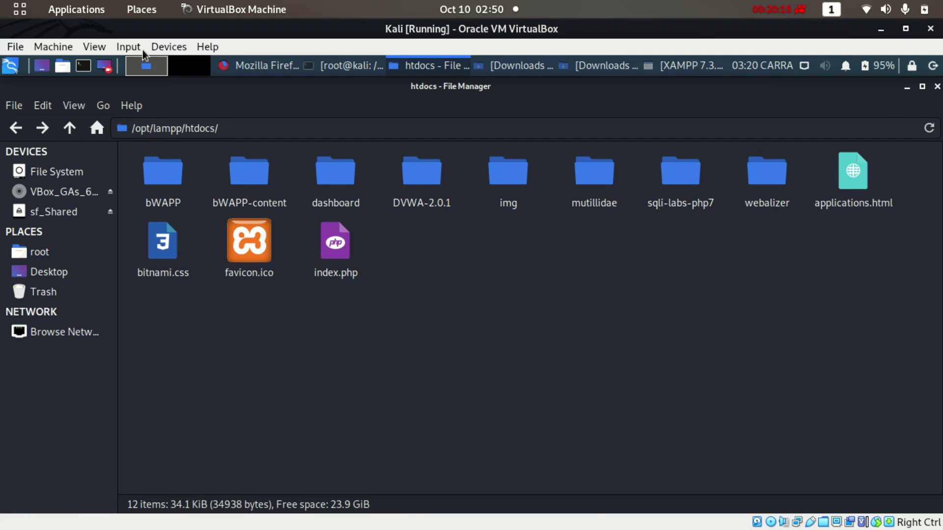
# Reload the bWAPP login page with the new settings, then browse the bWAPP folder's contents
pyautogui.click(251, 61)
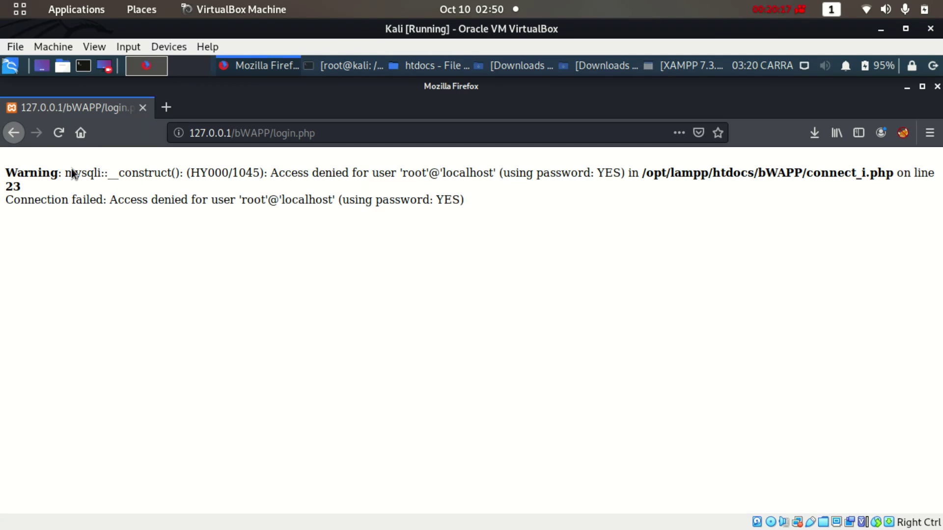
pyautogui.click(58, 133)
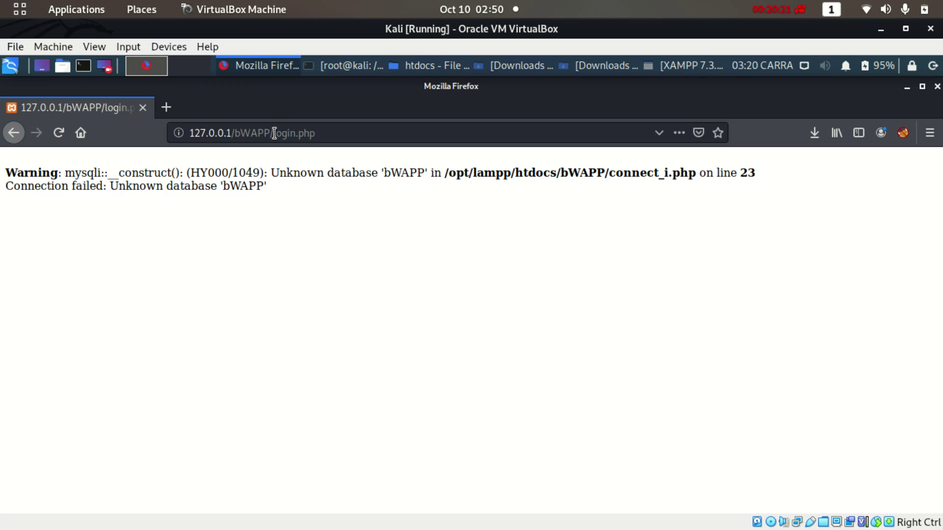
pyautogui.moveTo(273, 132); pyautogui.dragTo(375, 139)
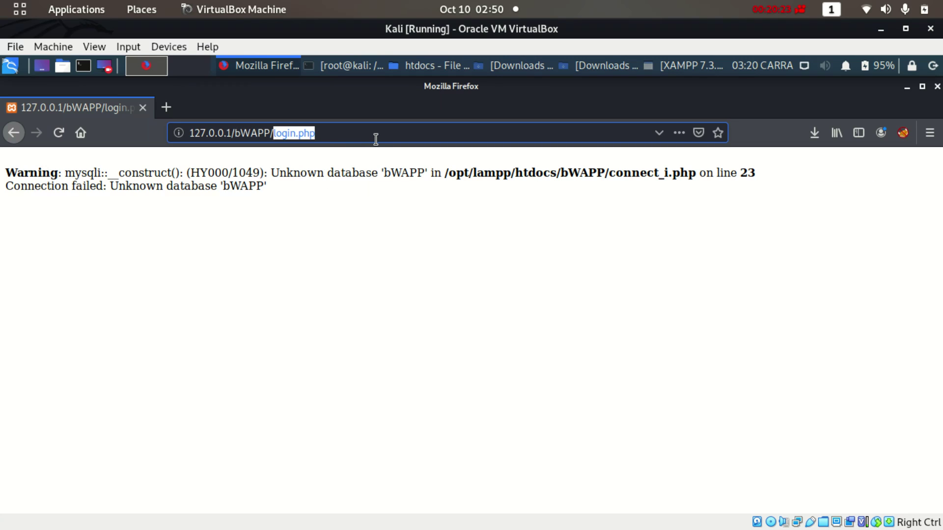
pyautogui.click(420, 68)
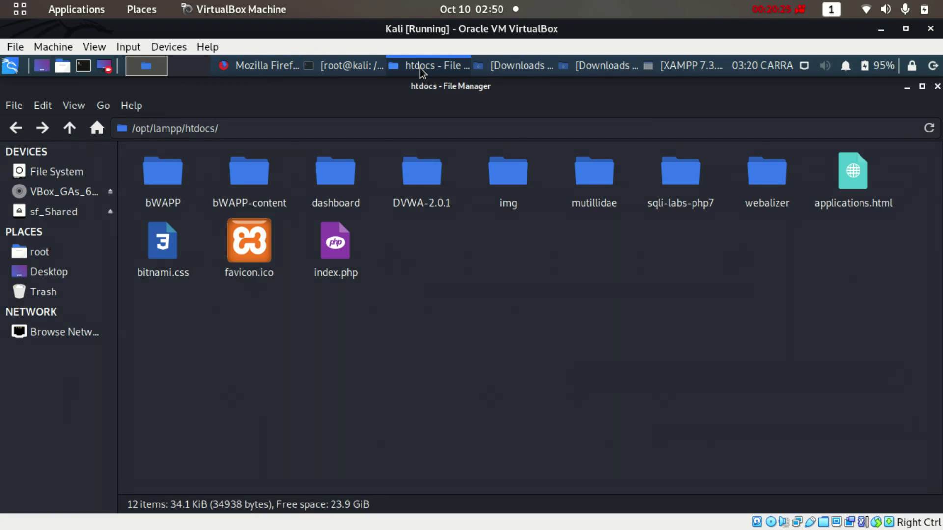
pyautogui.doubleClick(173, 179)
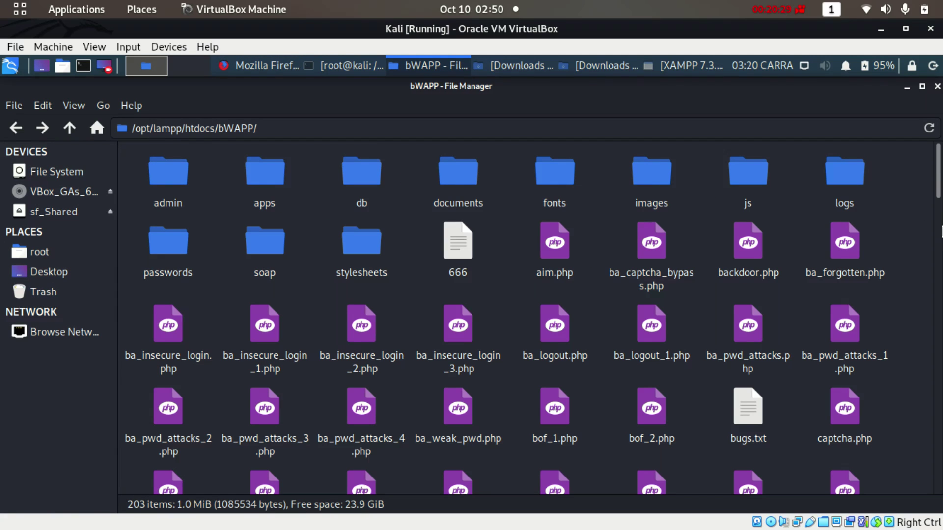
pyautogui.moveTo(941, 230); pyautogui.dragTo(939, 260)
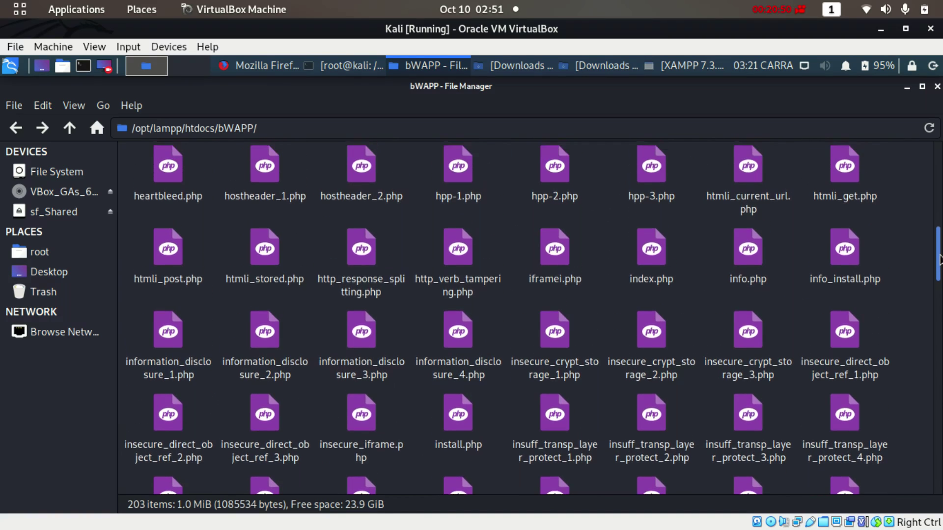
pyautogui.moveTo(939, 261); pyautogui.dragTo(940, 273)
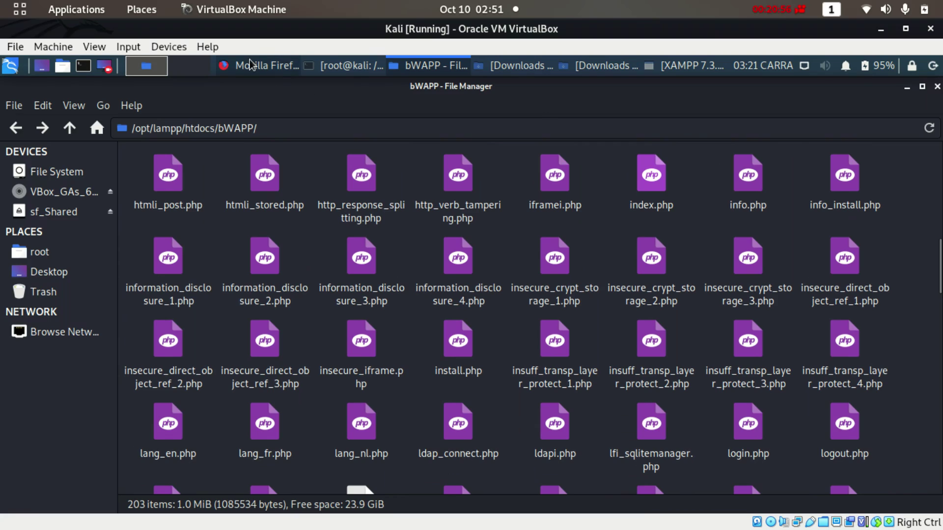
# Confirm the XAMPP servers are running, then return to Firefox with login.php selected in the address
pyautogui.click(249, 61)
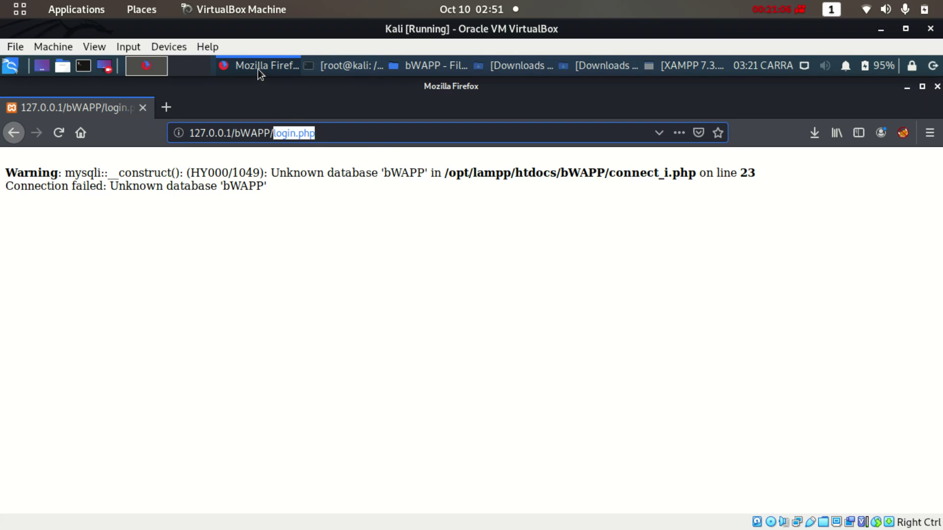
pyautogui.click(399, 65)
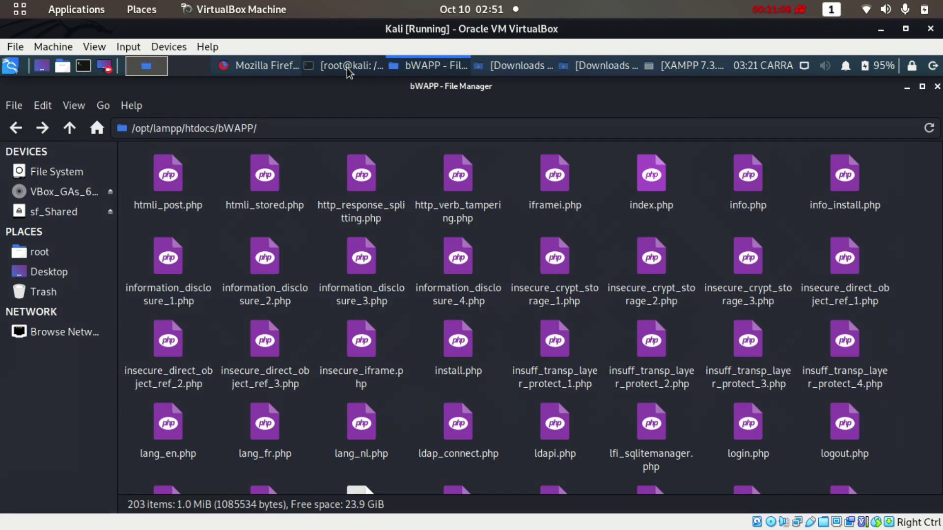
pyautogui.click(263, 66)
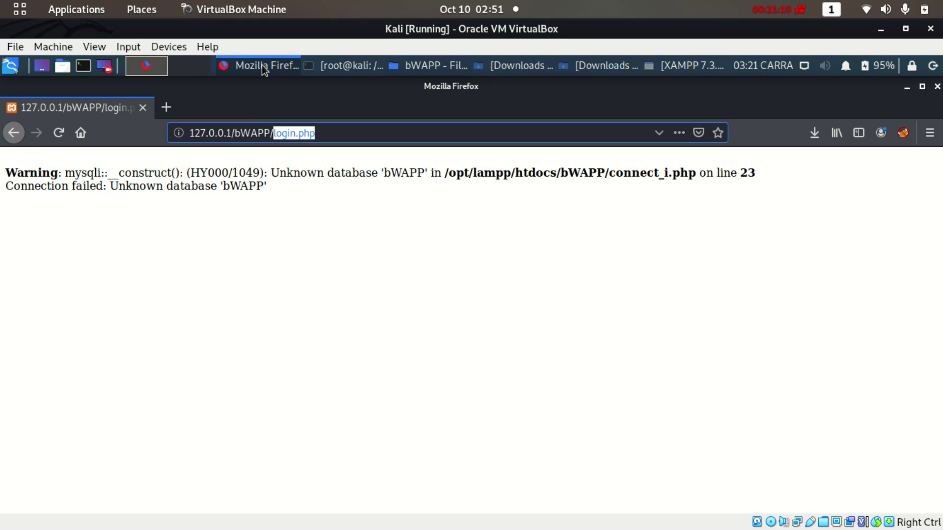
pyautogui.click(341, 66)
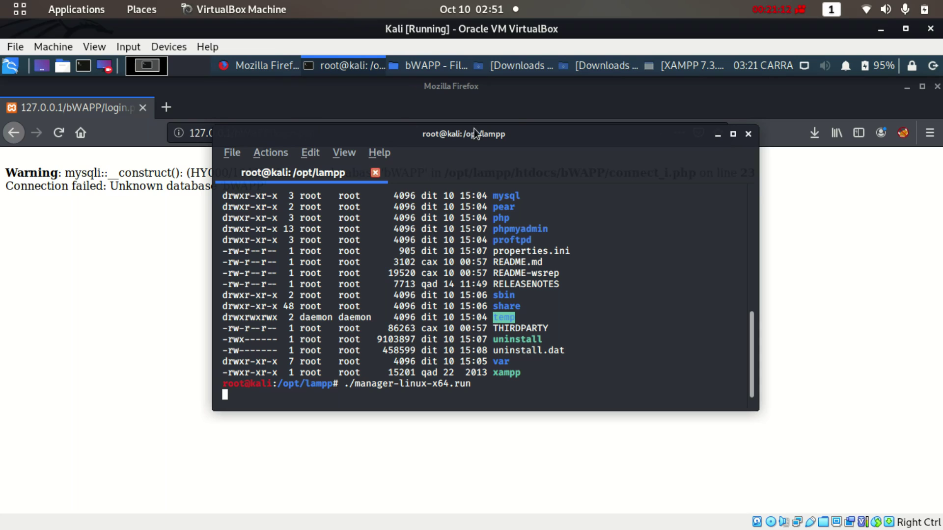
pyautogui.click(692, 65)
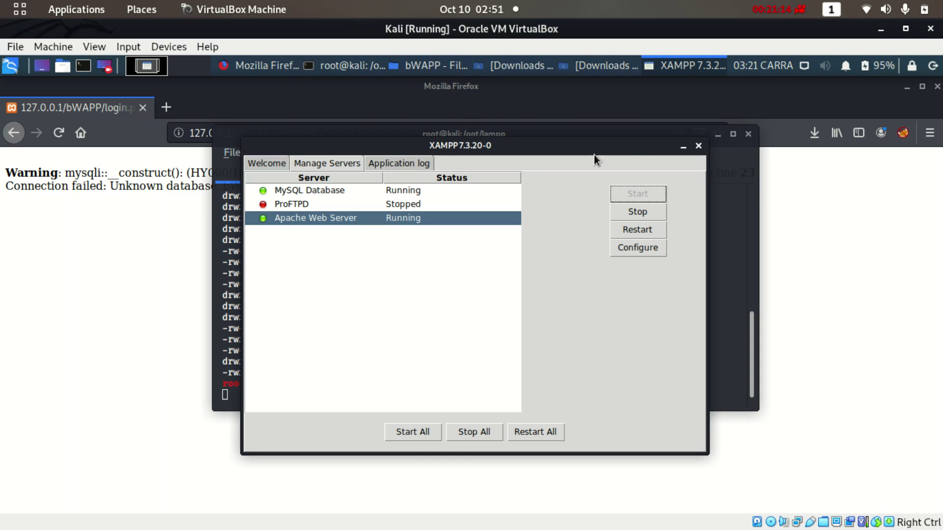
pyautogui.click(273, 66)
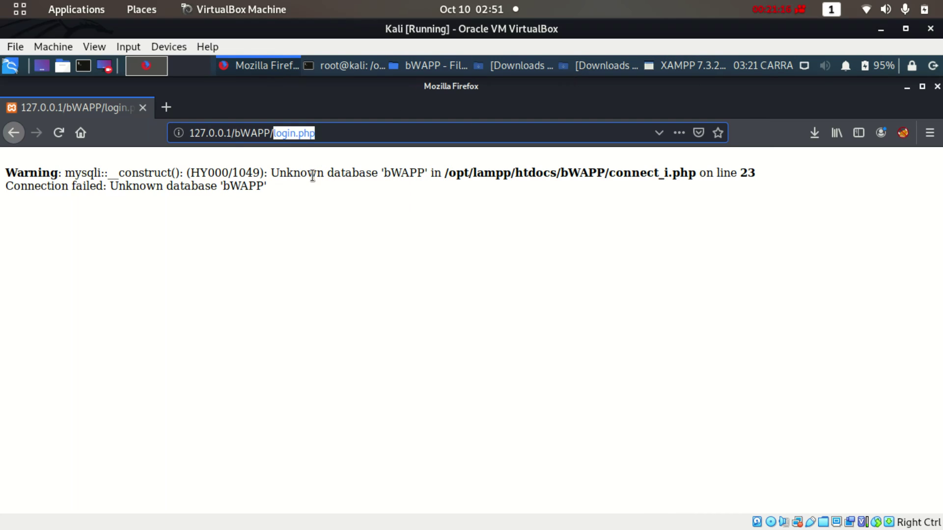
pyautogui.click(316, 133)
pyautogui.moveTo(273, 133); pyautogui.dragTo(393, 132)
# Load 127.0.0.1/bWAPP/install.php in Firefox
pyautogui.press('BackSpace')
pyautogui.press('Return')
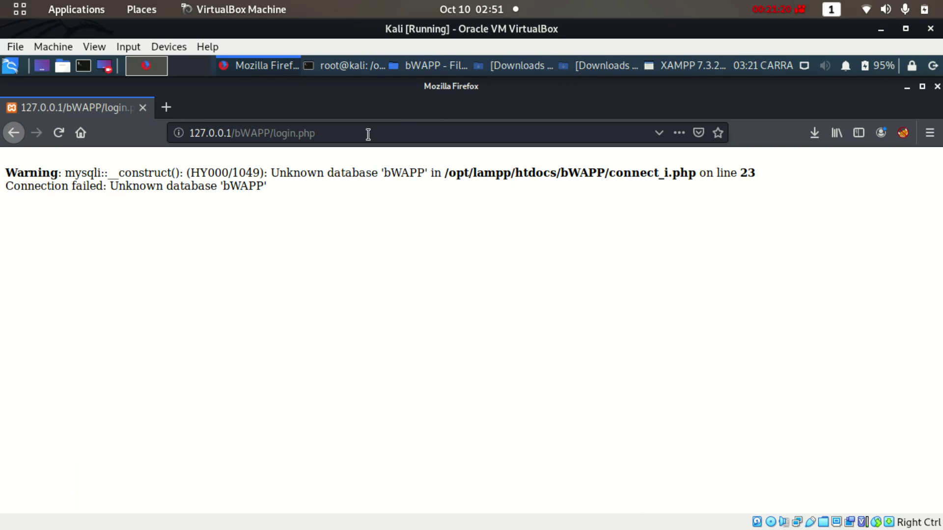
pyautogui.moveTo(275, 134); pyautogui.dragTo(338, 137)
pyautogui.press('BackSpace')
pyautogui.press('BackSpace')
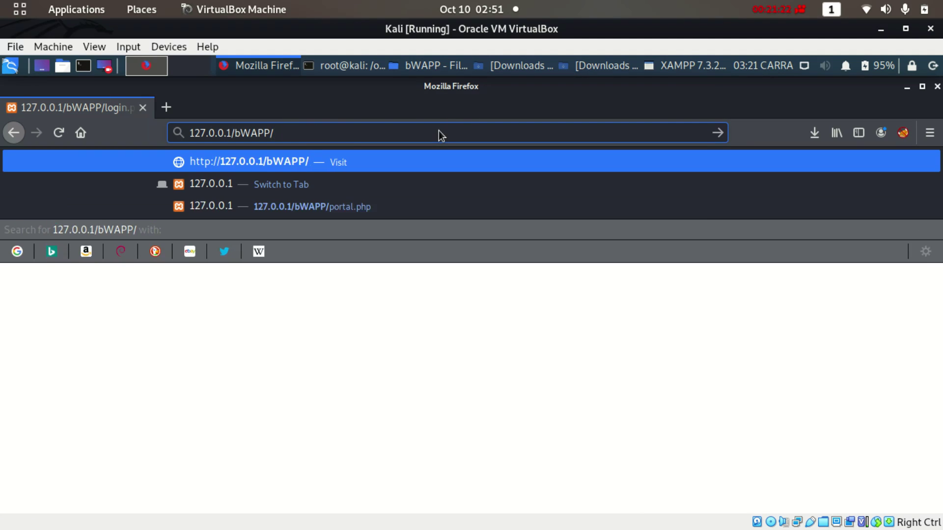
pyautogui.write('ins')
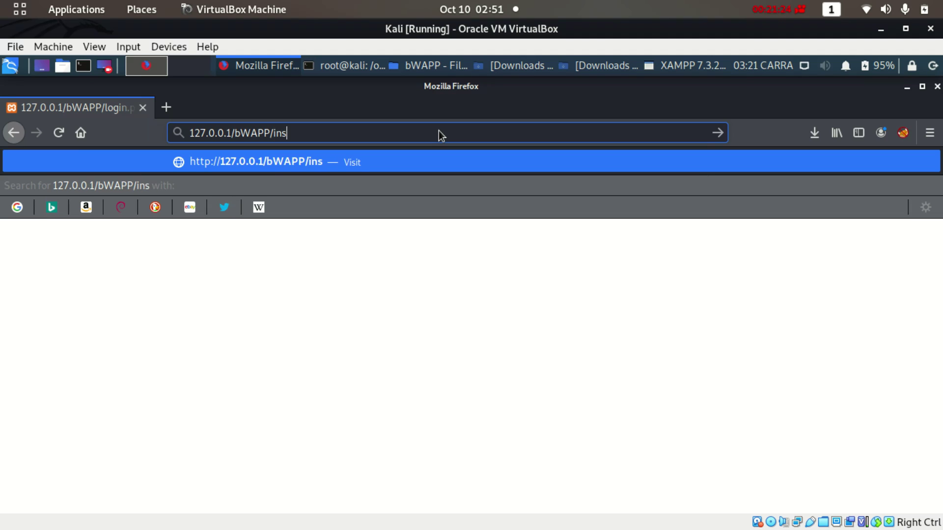
pyautogui.write('tall.php')
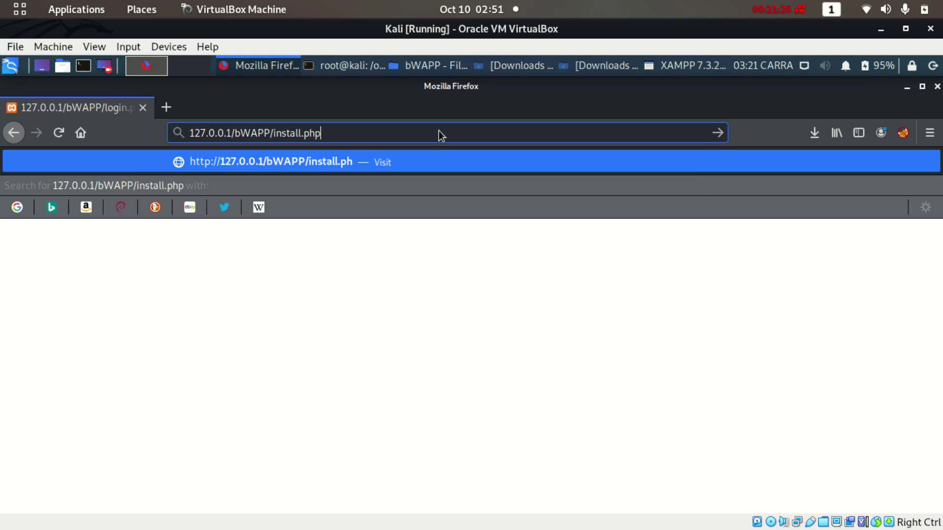
pyautogui.press('Return')
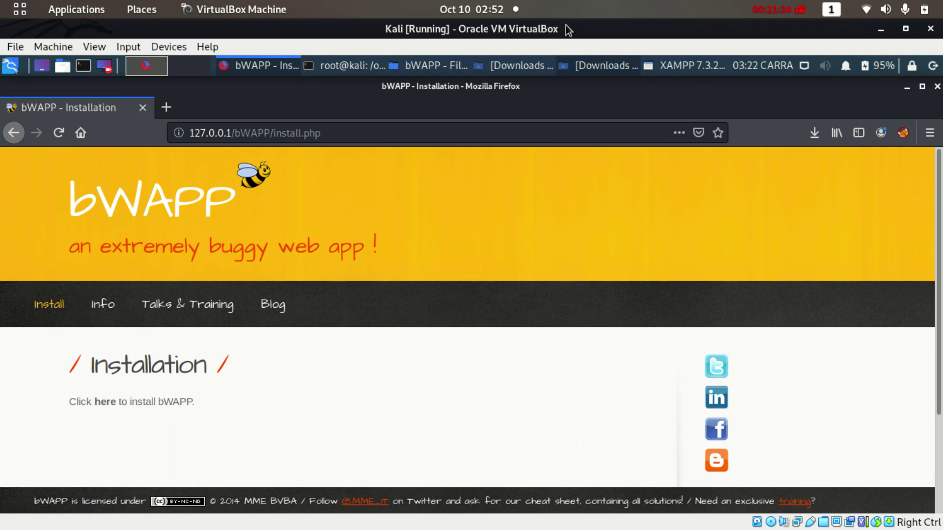
# Confirm install.php exists in the bWAPP folder, then go back to the installation page
pyautogui.click(430, 68)
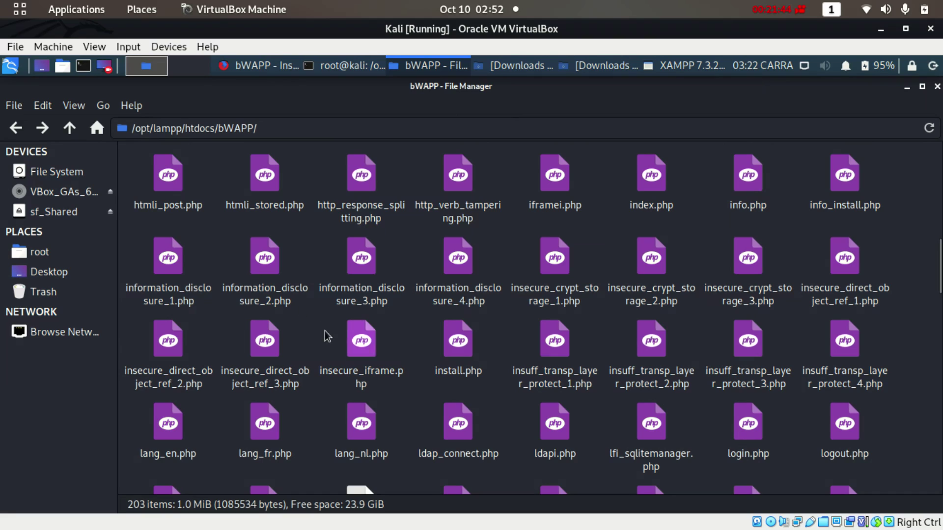
pyautogui.click(458, 343)
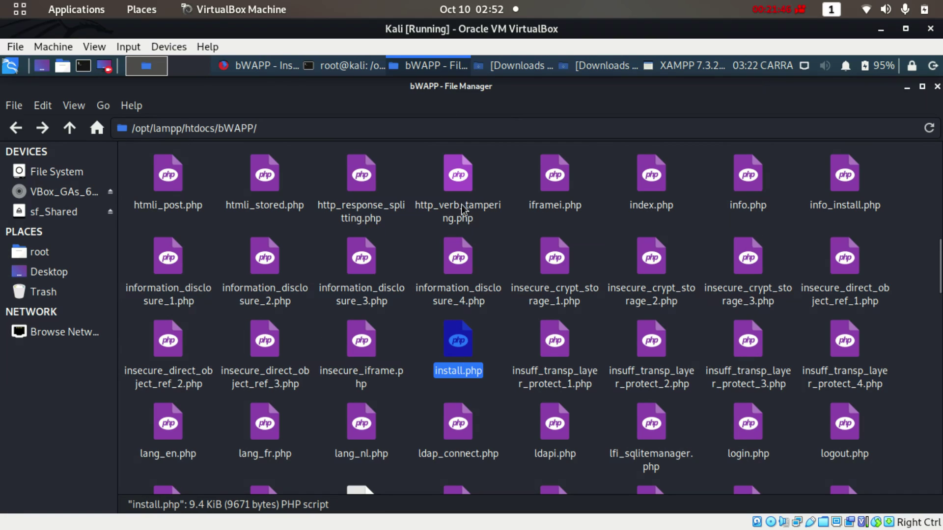
pyautogui.click(16, 129)
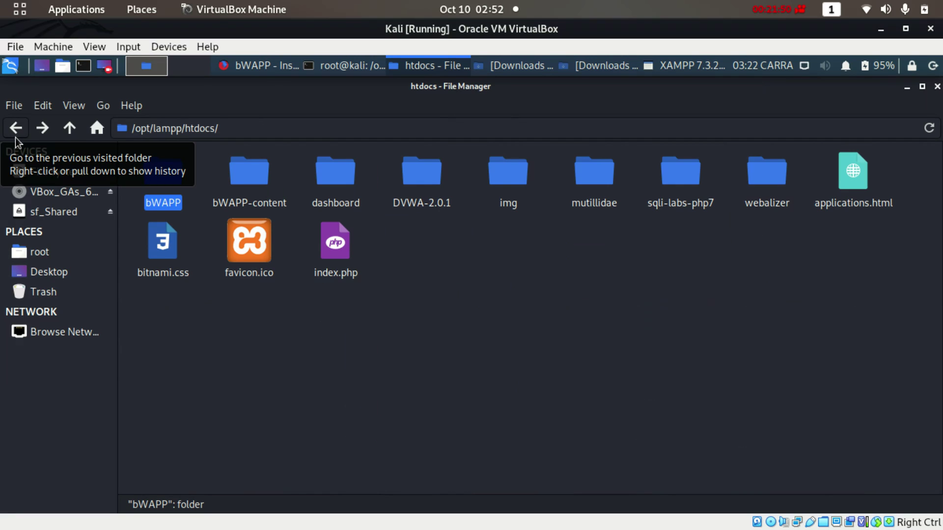
pyautogui.click(423, 295)
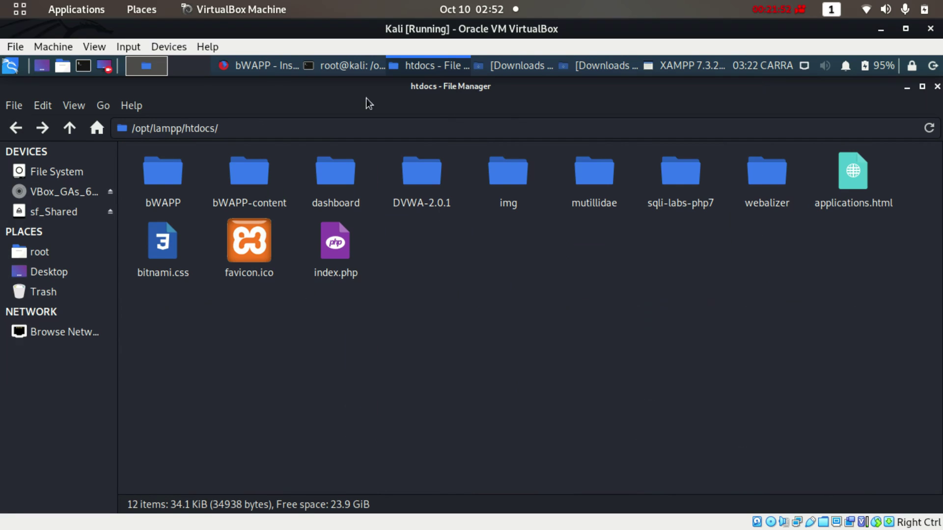
pyautogui.click(256, 67)
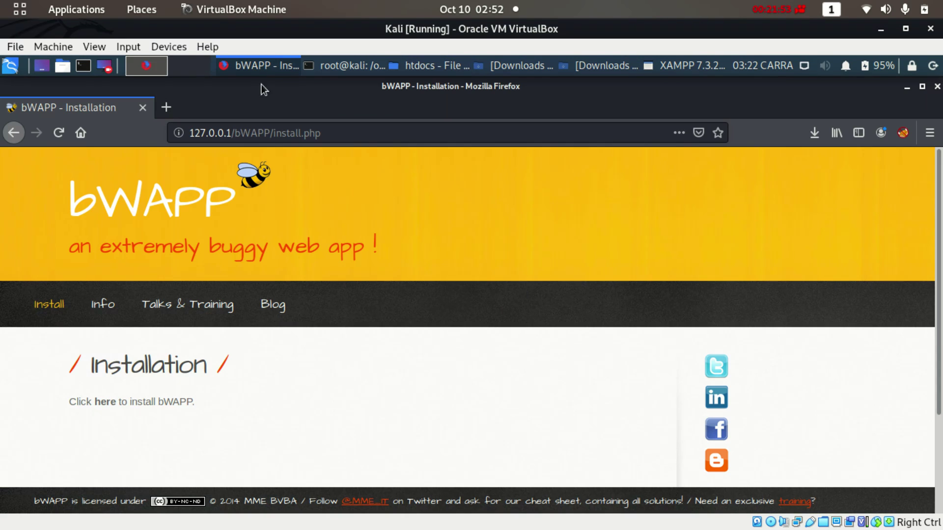
# Run the bWAPP install via the 'here' link and, once successful, go to the Login page
pyautogui.click(101, 403)
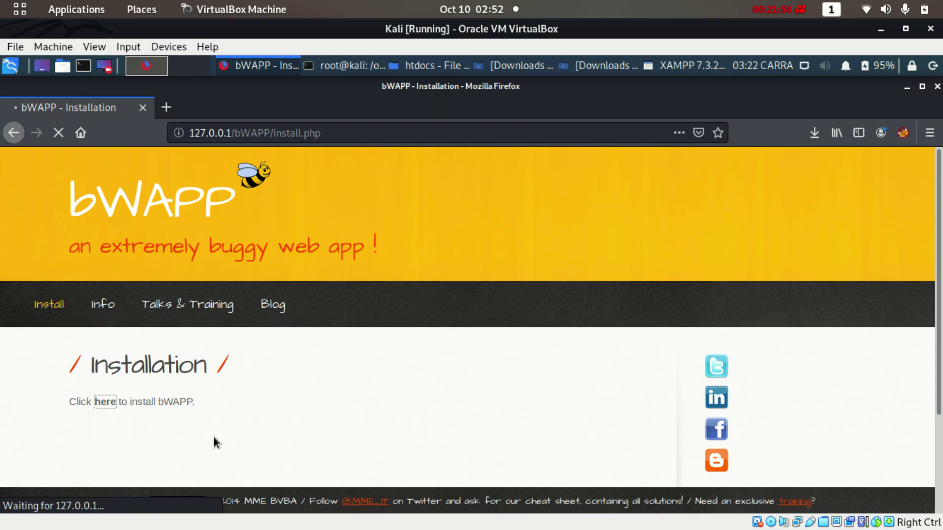
pyautogui.moveTo(938, 236); pyautogui.dragTo(926, 206)
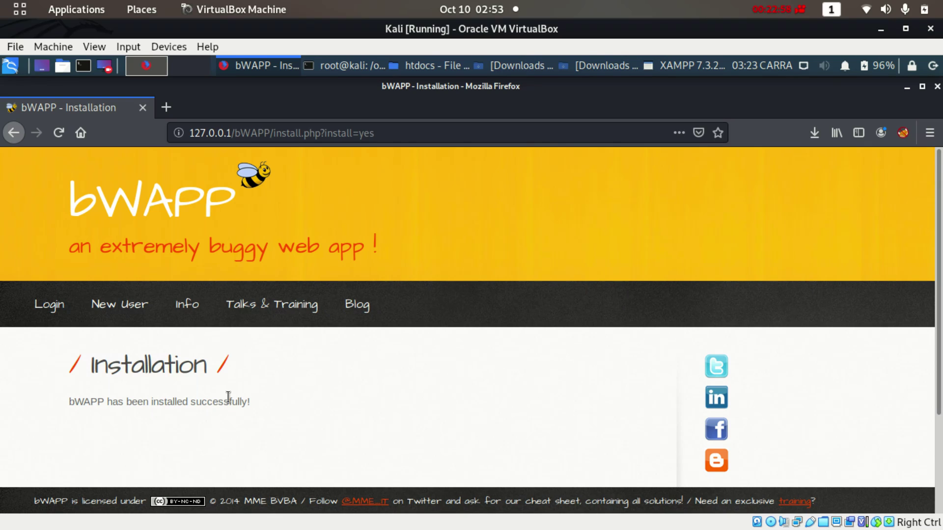
pyautogui.click(59, 306)
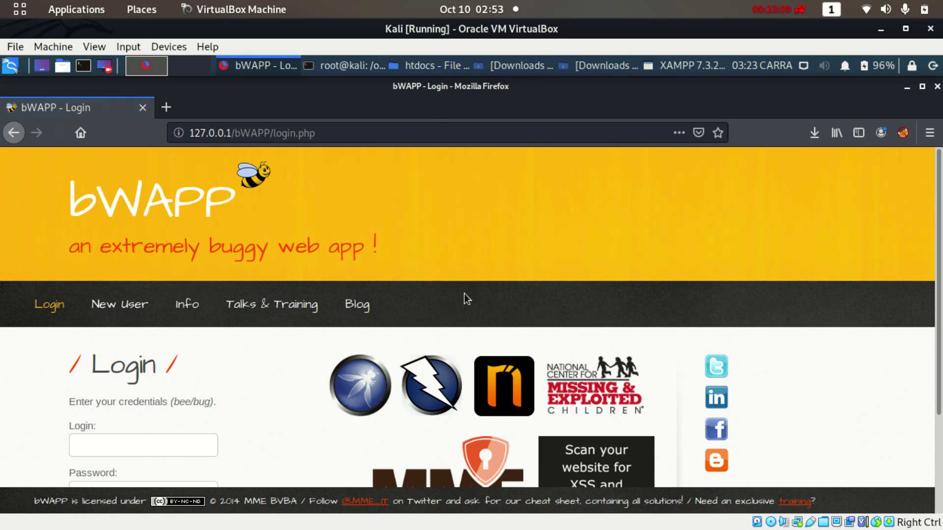
# Sign in to bWAPP with the default demo login and password at security level low
pyautogui.scroll(-3, 940, 271)
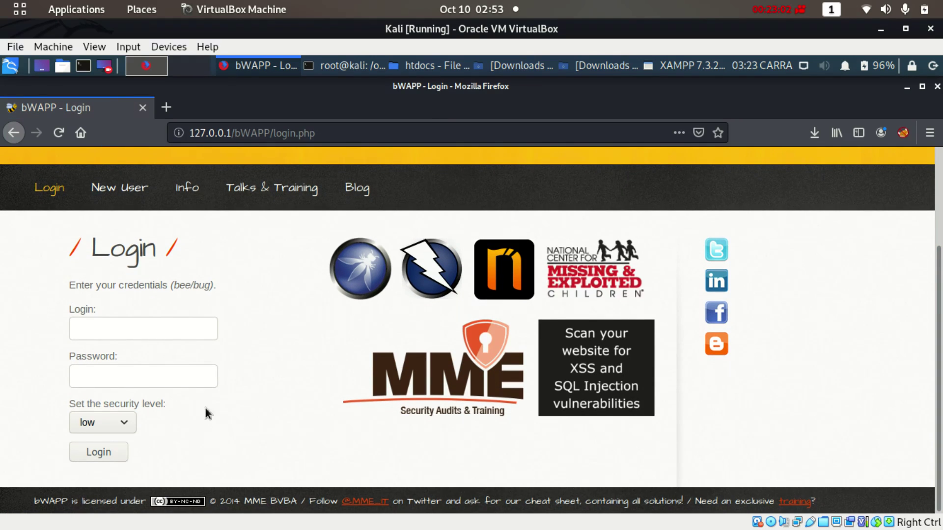
pyautogui.click(131, 327)
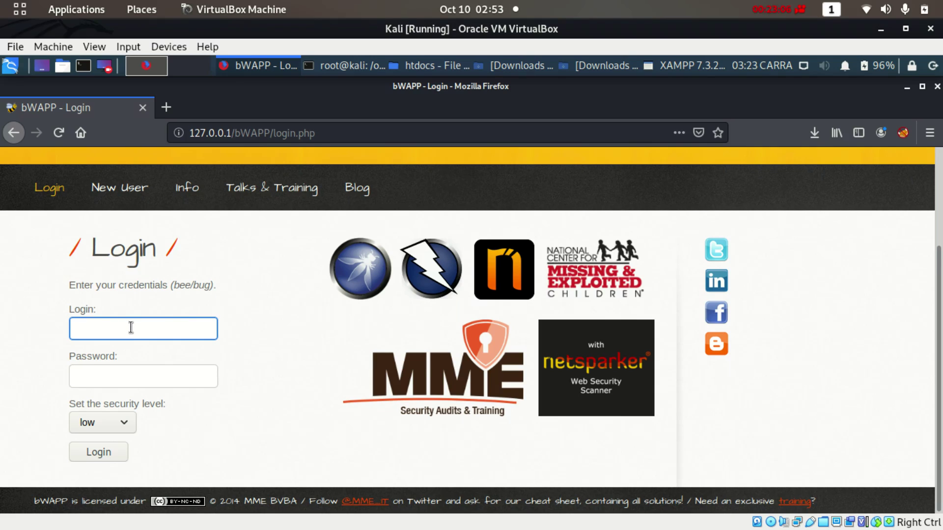
pyautogui.write('bee')
pyautogui.click(130, 370)
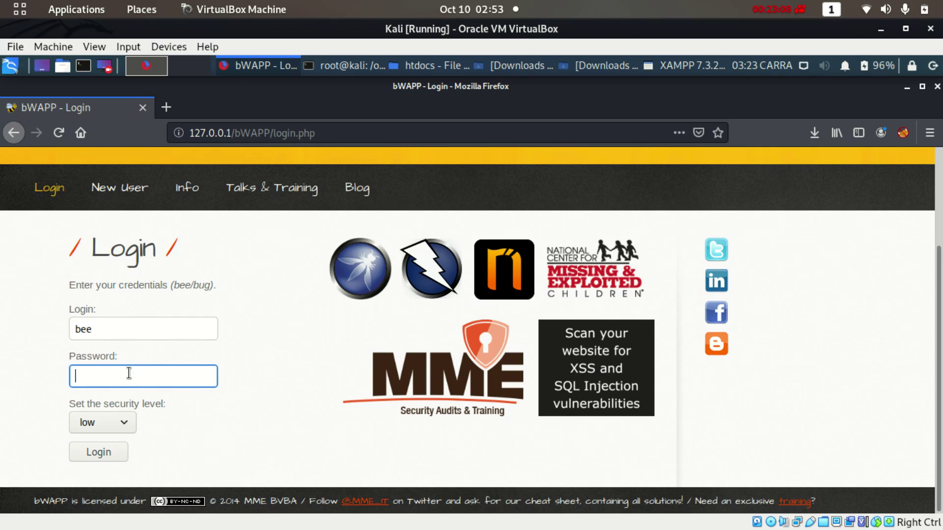
pyautogui.write('bug')
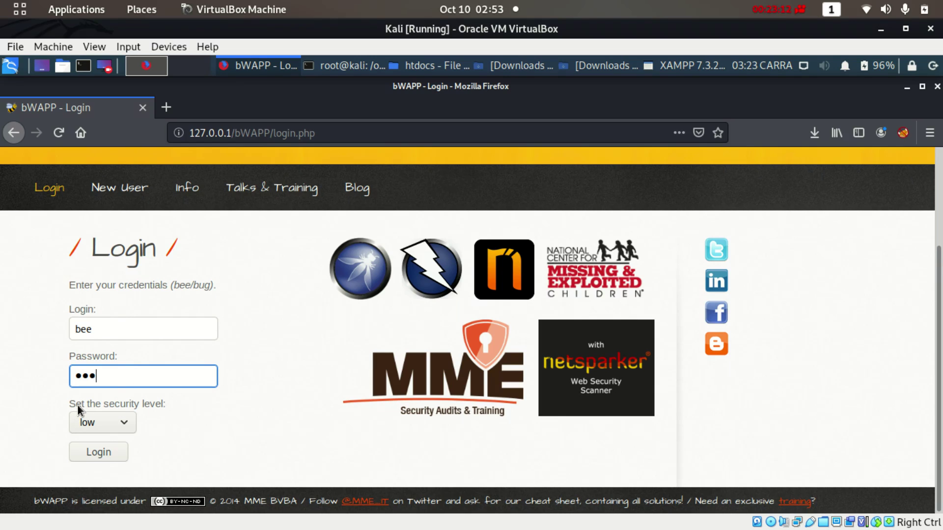
pyautogui.click(126, 416)
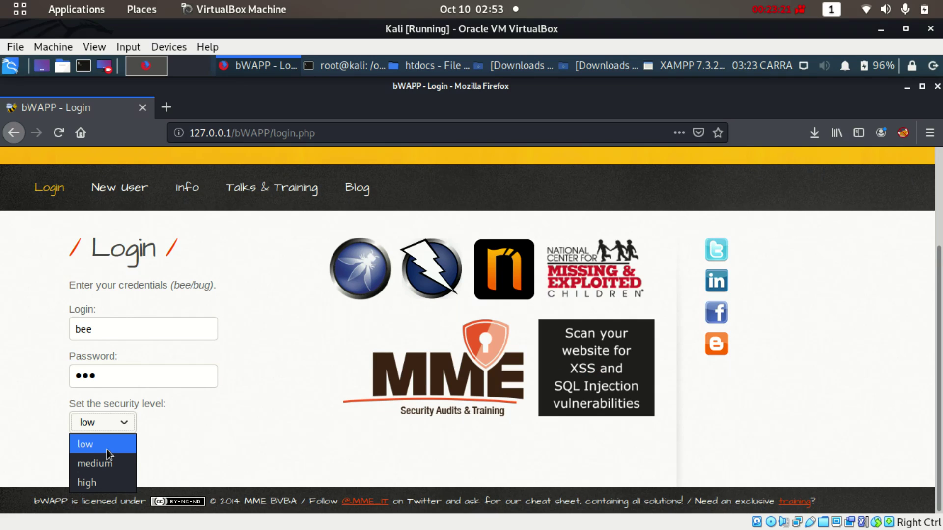
pyautogui.click(107, 449)
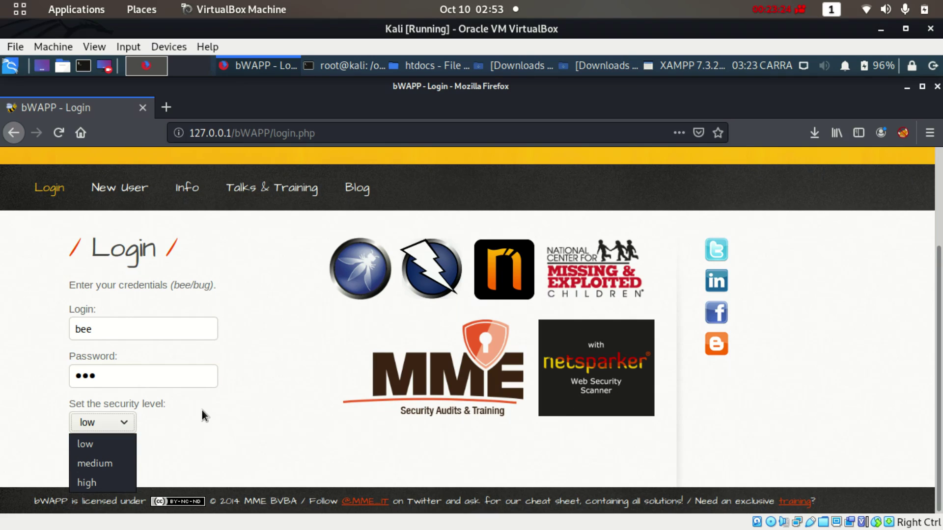
pyautogui.click(103, 457)
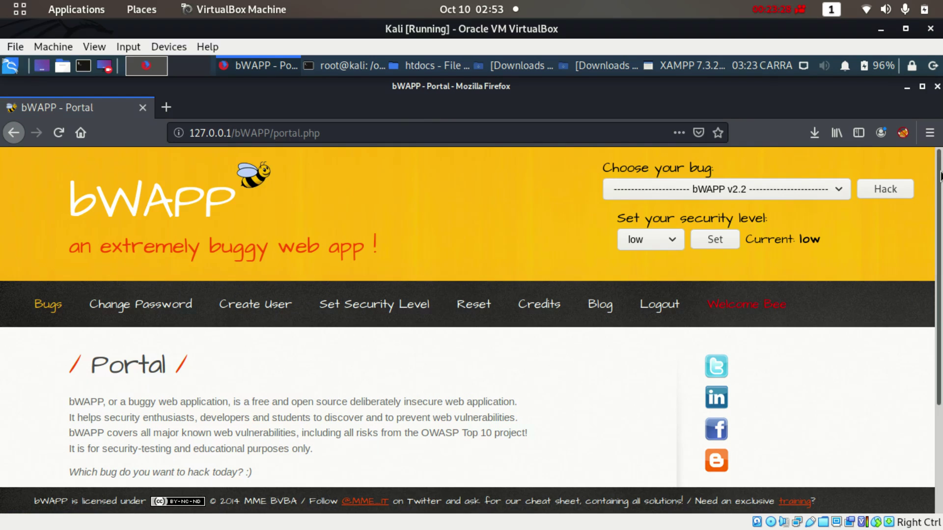
# Look through the 'Choose your bug' list on the bWAPP Portal without selecting one
pyautogui.scroll(-5, 940, 388)
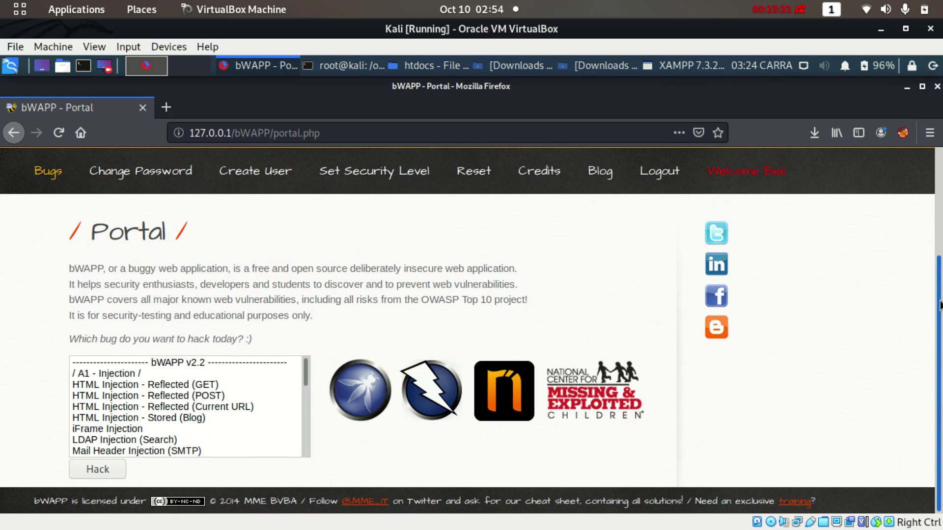
pyautogui.moveTo(940, 294); pyautogui.dragTo(940, 157)
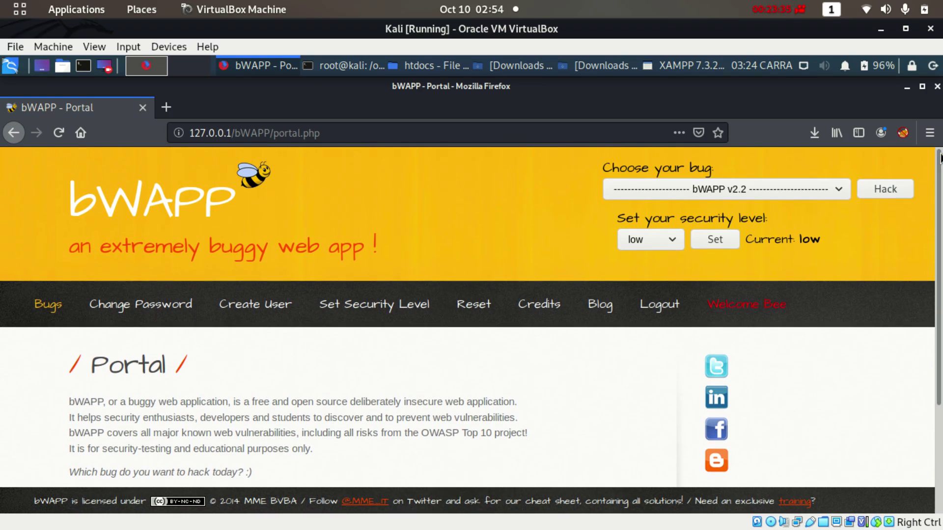
pyautogui.click(828, 187)
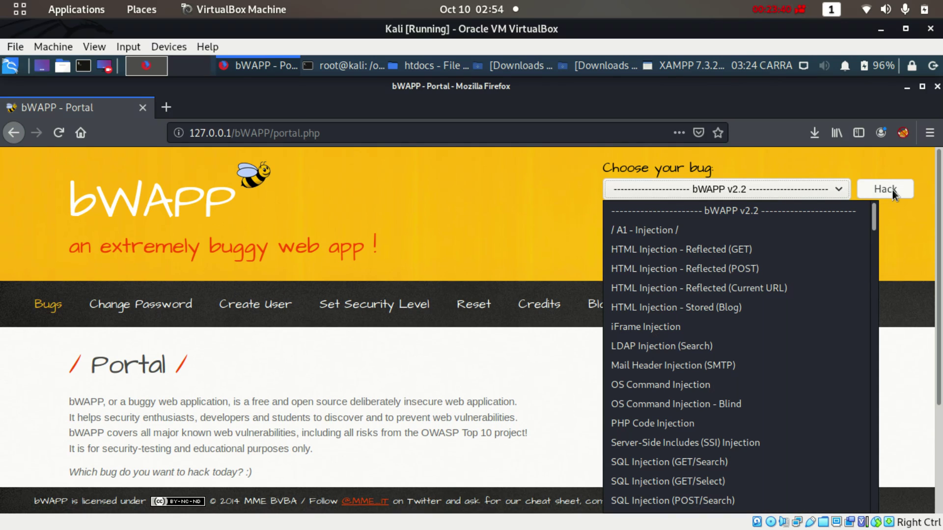
pyautogui.click(345, 387)
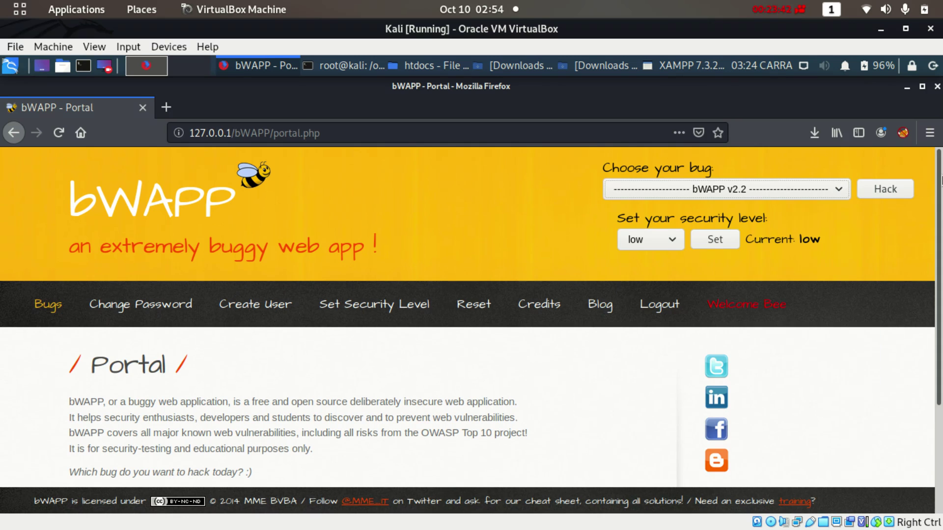
pyautogui.moveTo(940, 209); pyautogui.dragTo(909, 174)
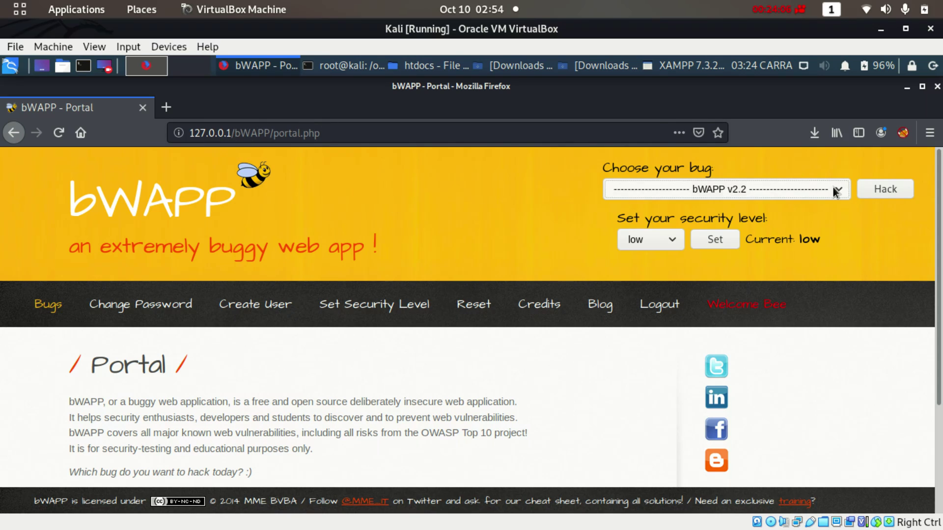
# Log out of bWAPP, confirm, and load the server root 127.0.0.1
pyautogui.click(658, 304)
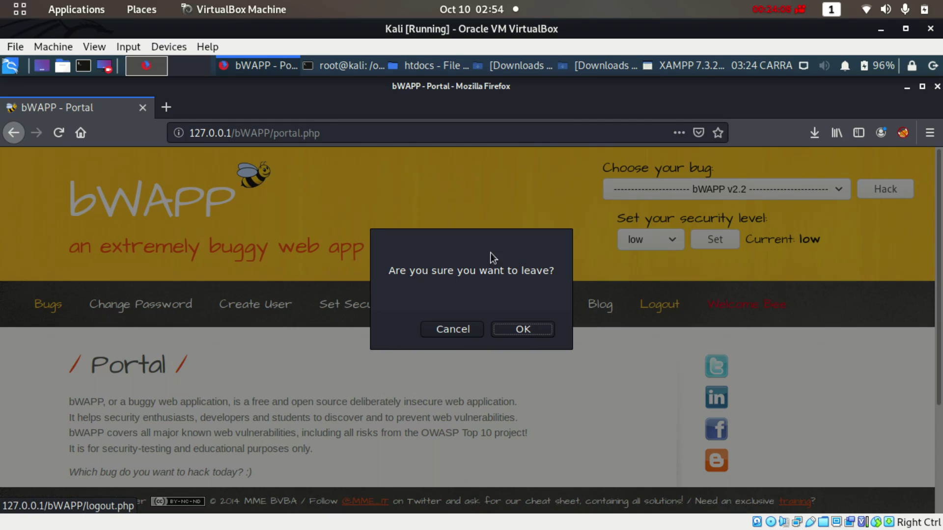
pyautogui.click(521, 328)
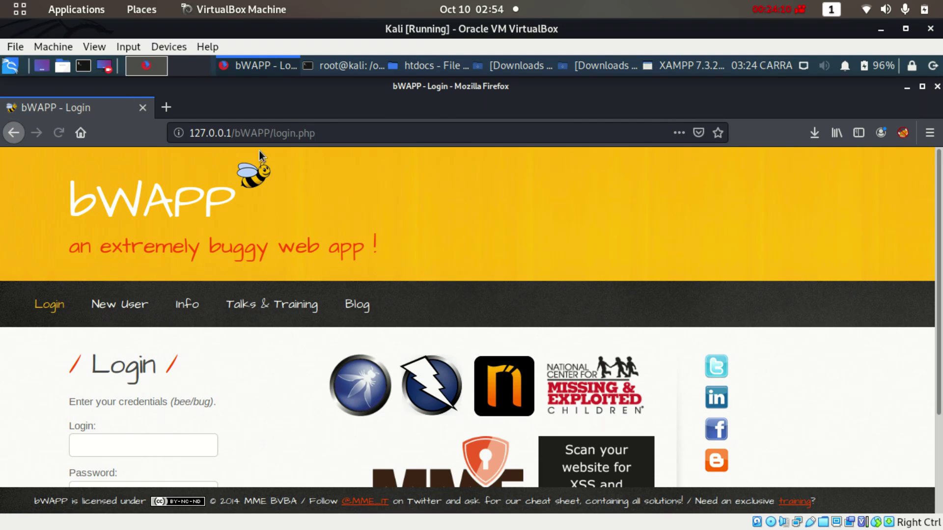
pyautogui.moveTo(231, 126); pyautogui.dragTo(435, 129)
pyautogui.press('BackSpace')
pyautogui.press('Return')
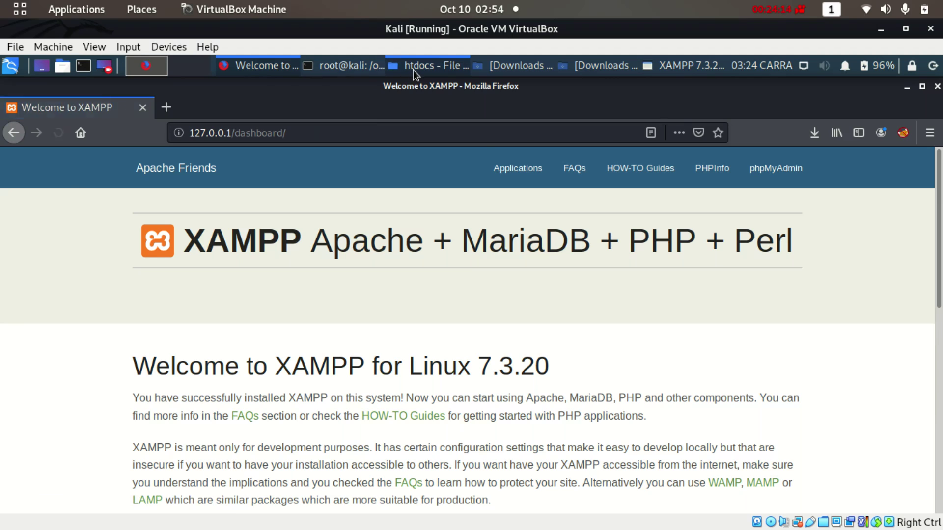
# Copy the DVWA-2.0.1 folder name from its rename box in htdocs, leaving it unchanged
pyautogui.click(413, 69)
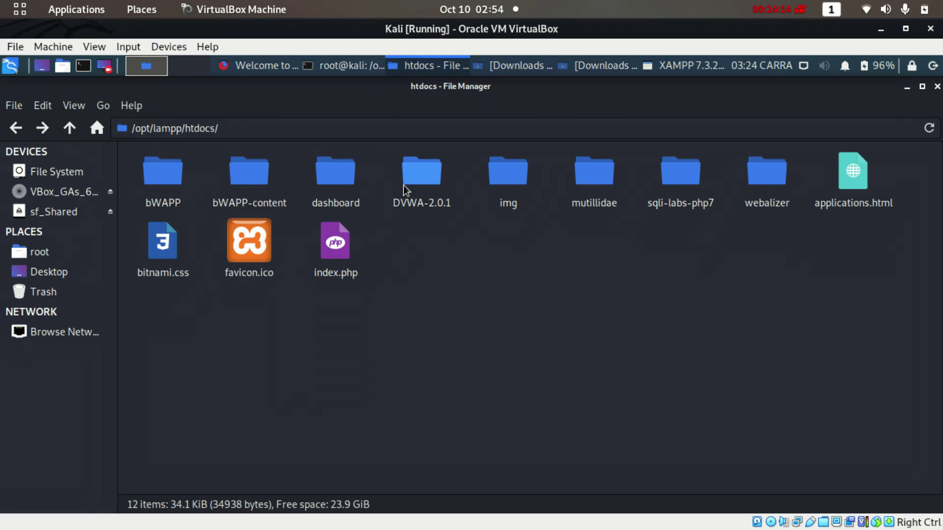
pyautogui.click(173, 187)
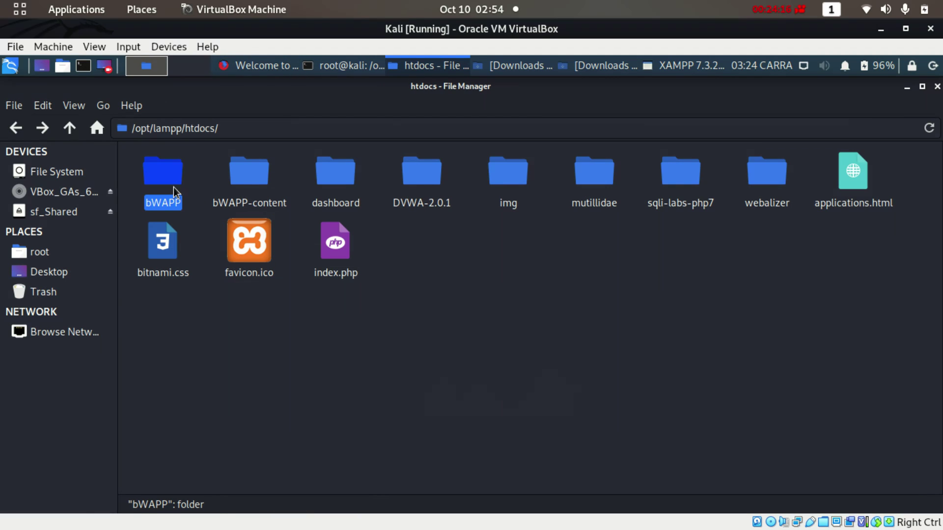
pyautogui.click(329, 188)
pyautogui.click(410, 189)
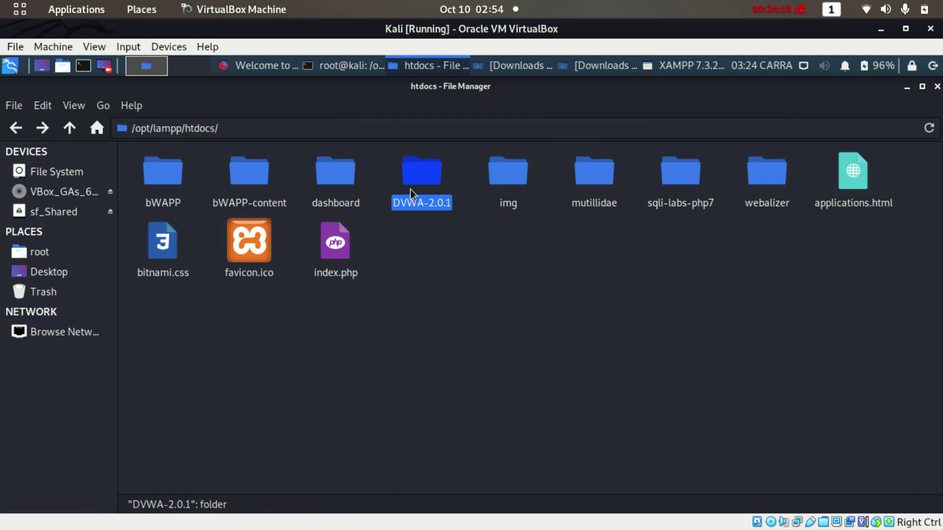
pyautogui.rightClick(421, 206)
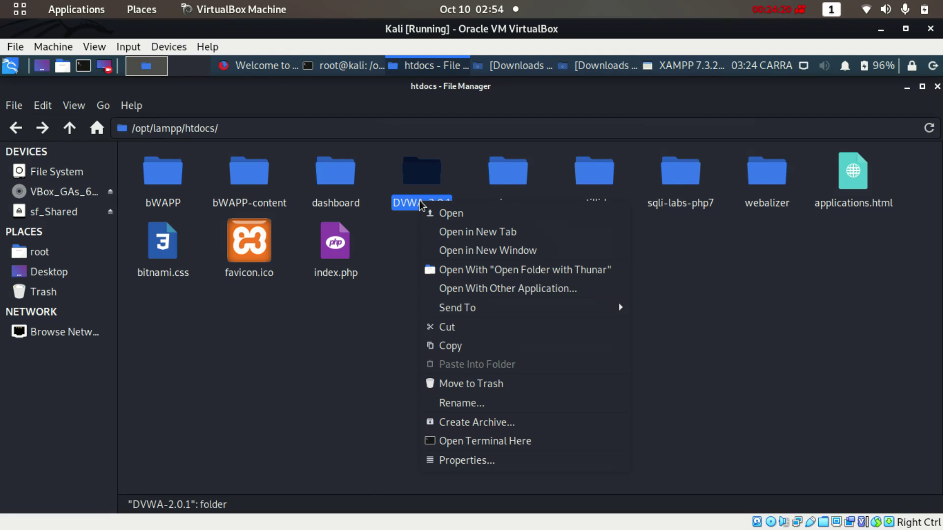
pyautogui.click(459, 404)
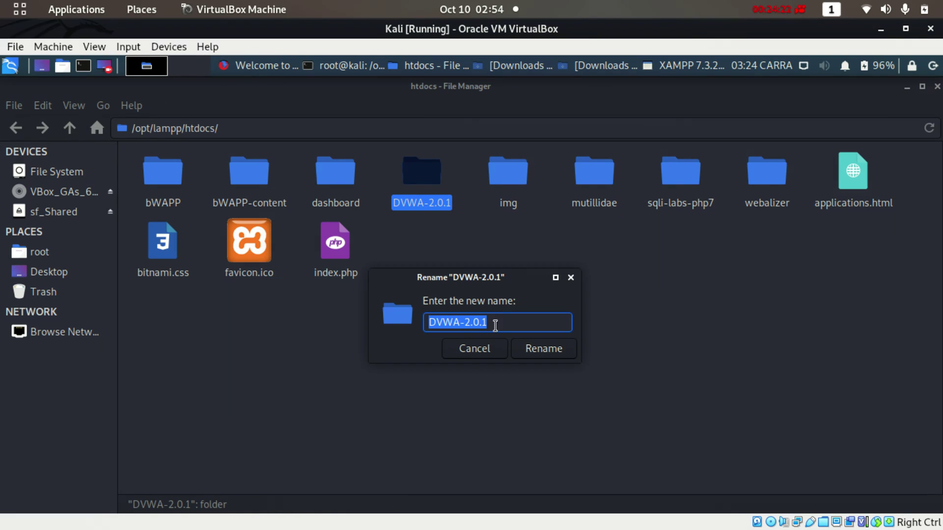
pyautogui.rightClick(481, 331)
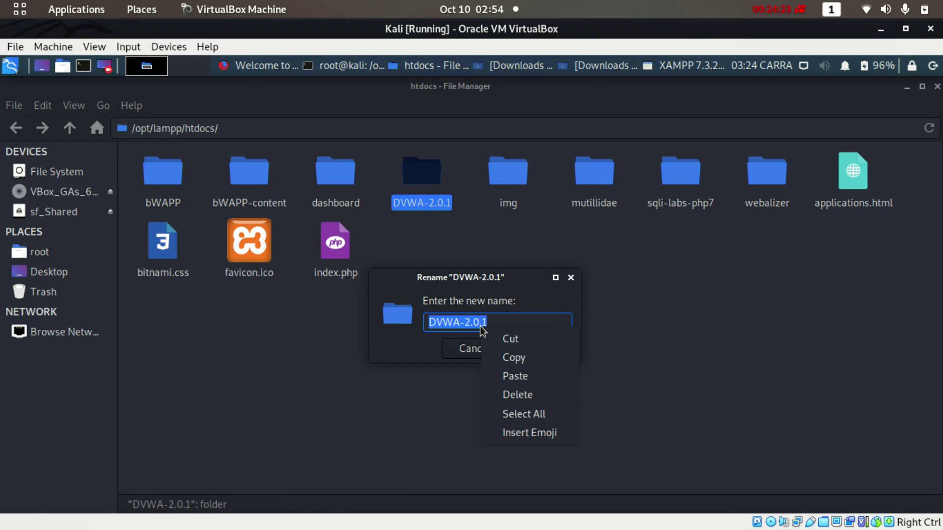
pyautogui.click(511, 358)
pyautogui.click(543, 350)
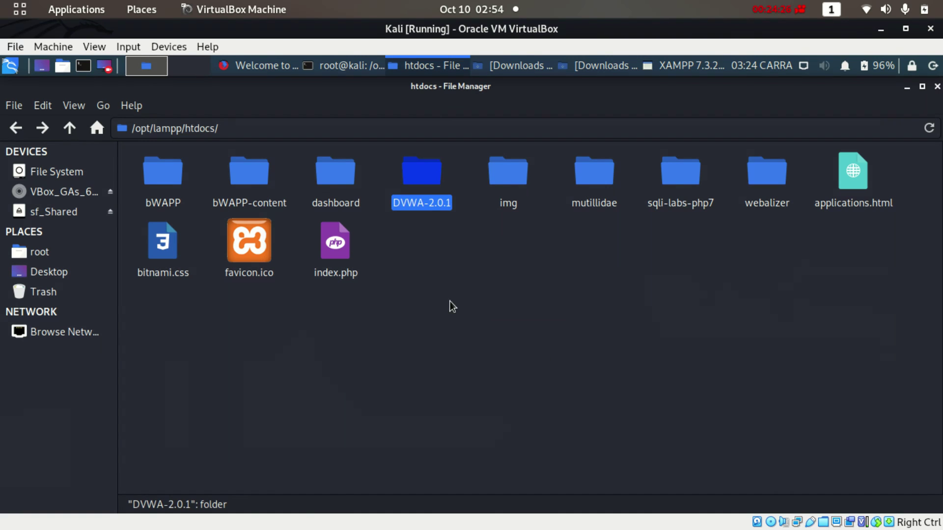
pyautogui.click(385, 228)
# Load 127.0.0.1/DVWA-2.0.1 in Firefox using the pasted folder name
pyautogui.click(262, 73)
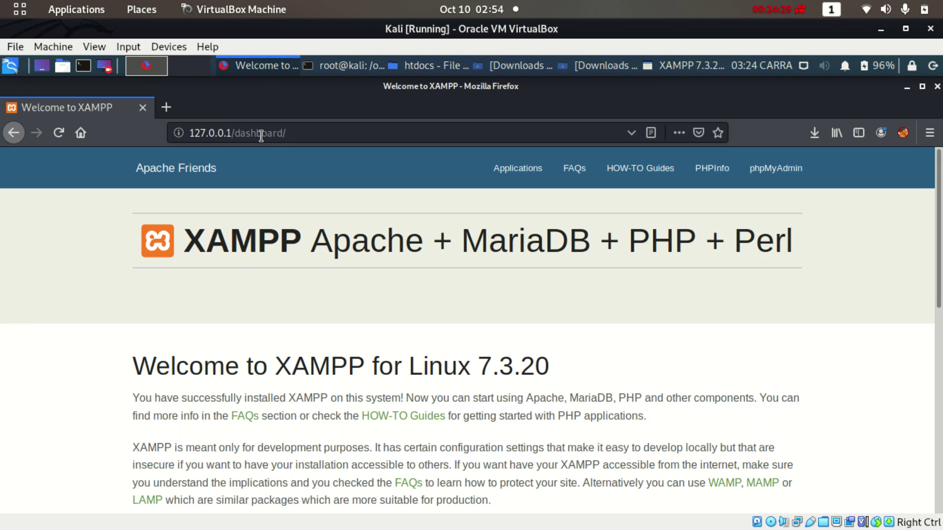
pyautogui.moveTo(230, 133); pyautogui.dragTo(394, 125)
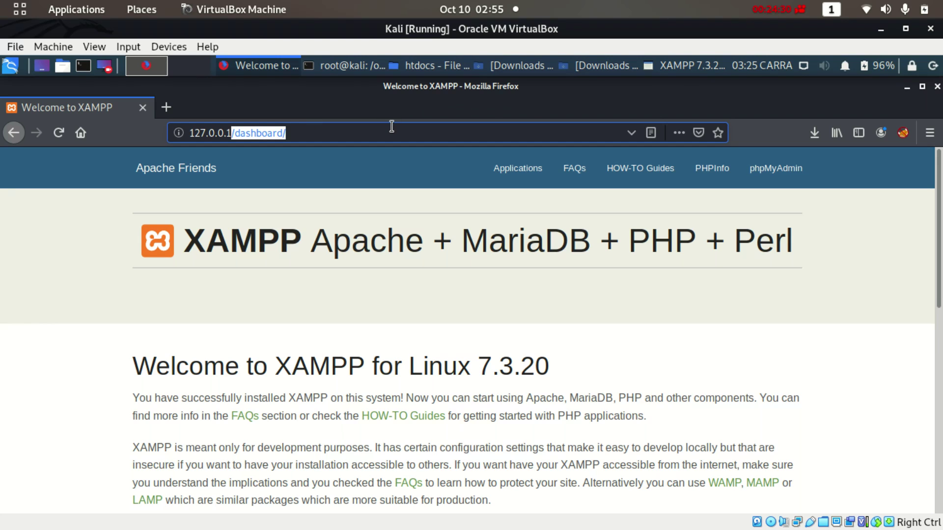
pyautogui.write('/')
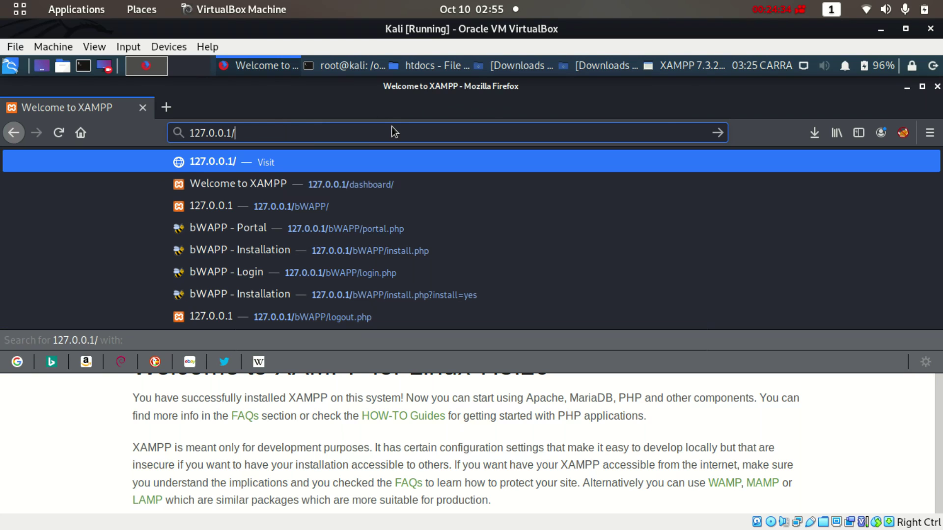
pyautogui.hotkey('ctrl', 'v')
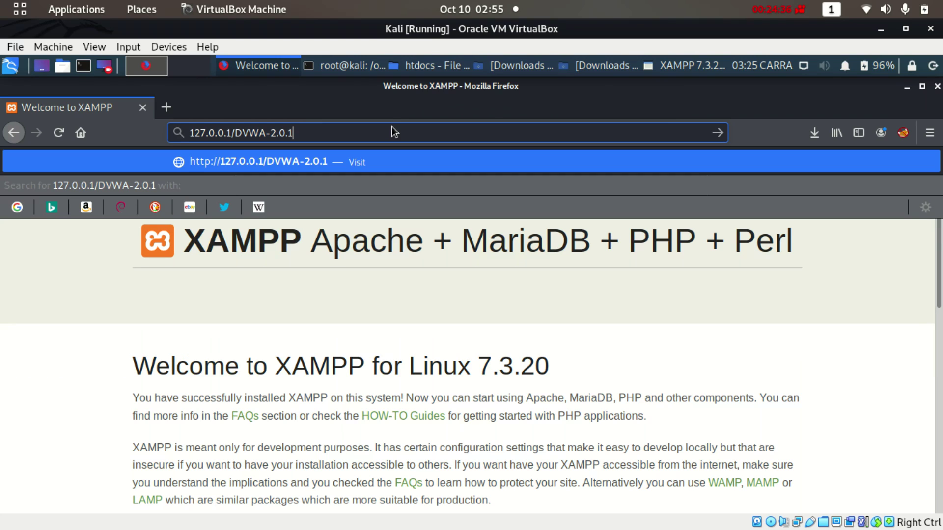
pyautogui.press('Return')
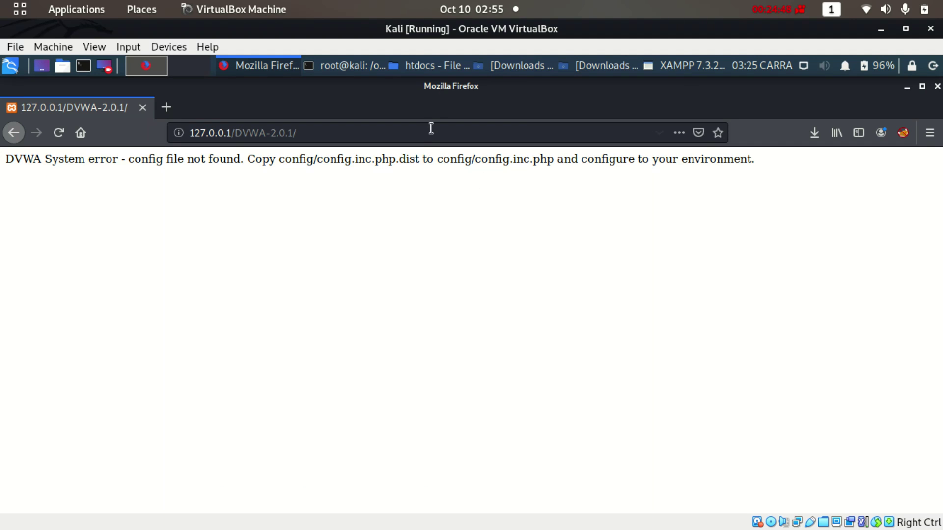
# Browse into DVWA-2.0.1/config in the htdocs file manager and bring up config.inc.php.dist's actions
pyautogui.click(428, 66)
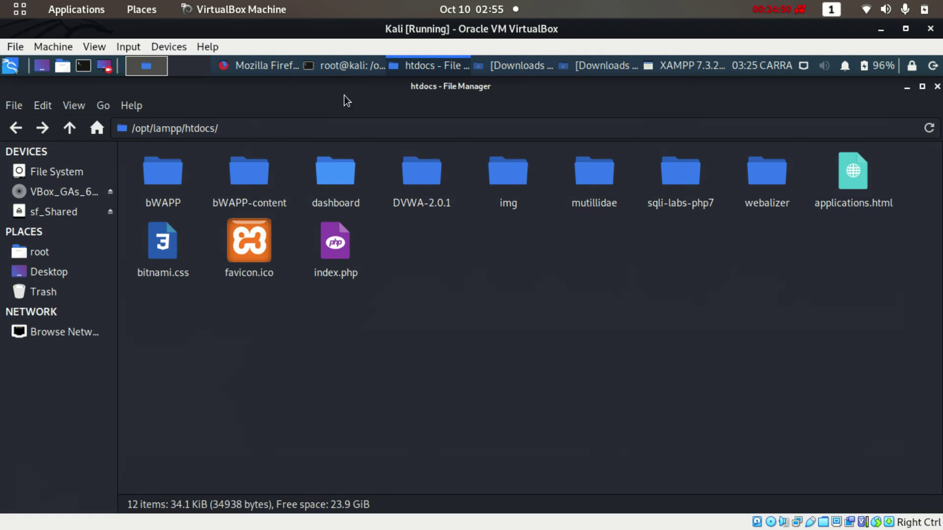
pyautogui.click(264, 66)
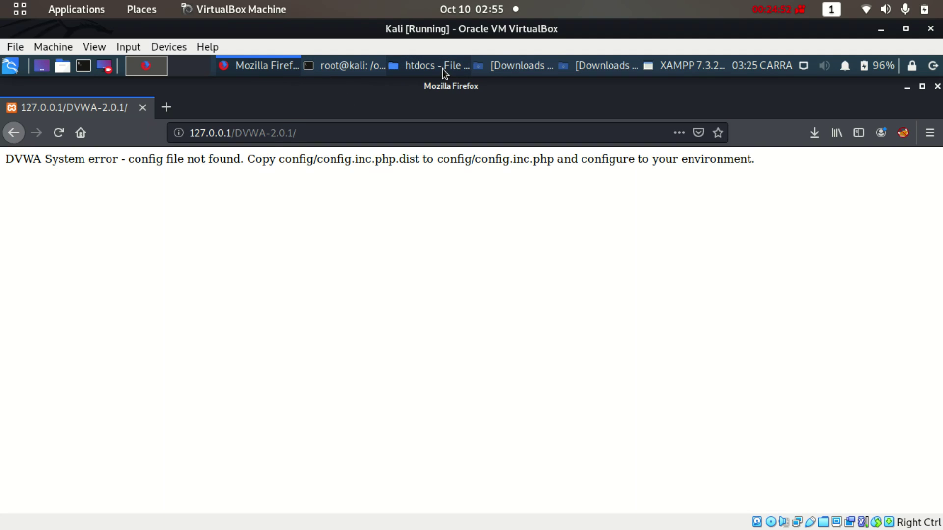
pyautogui.click(444, 68)
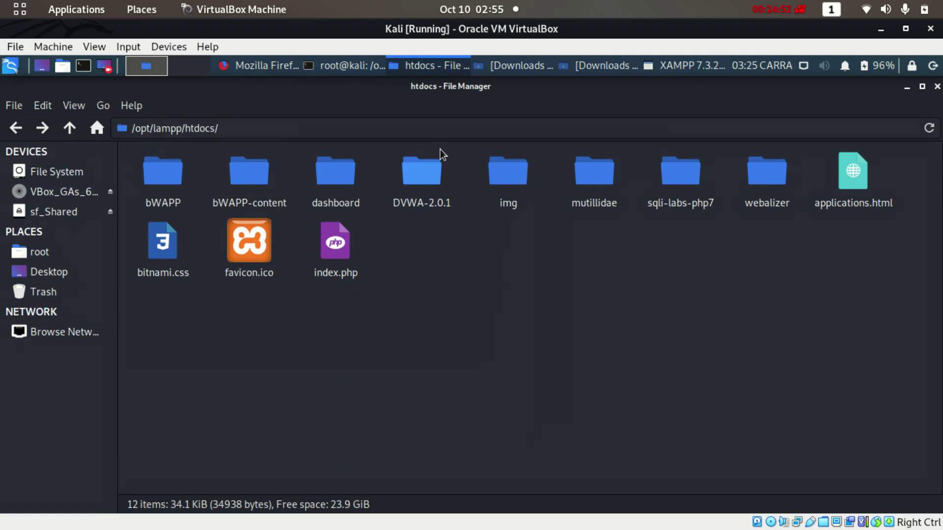
pyautogui.doubleClick(423, 178)
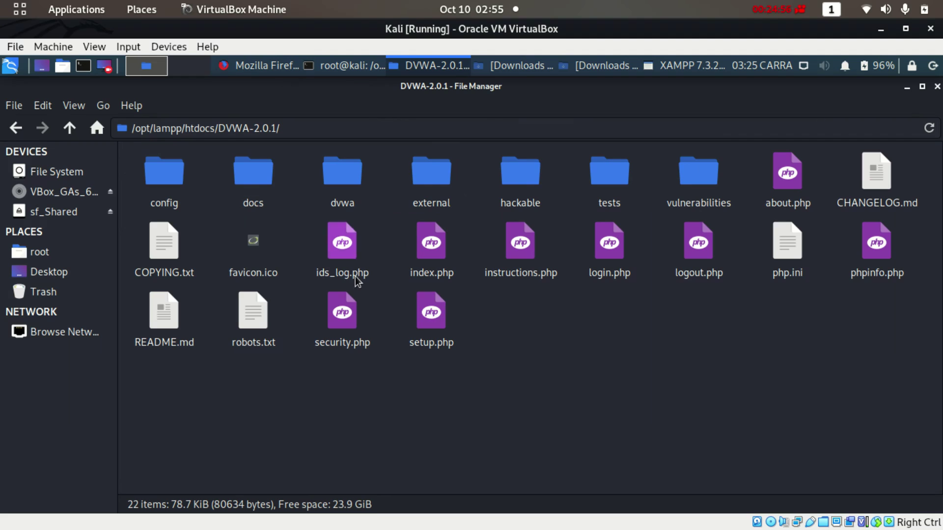
pyautogui.doubleClick(165, 172)
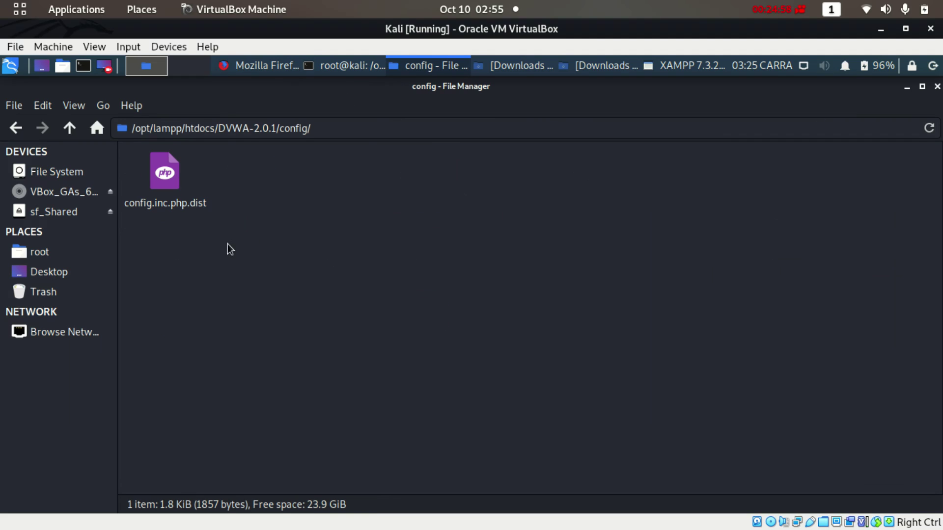
pyautogui.rightClick(181, 210)
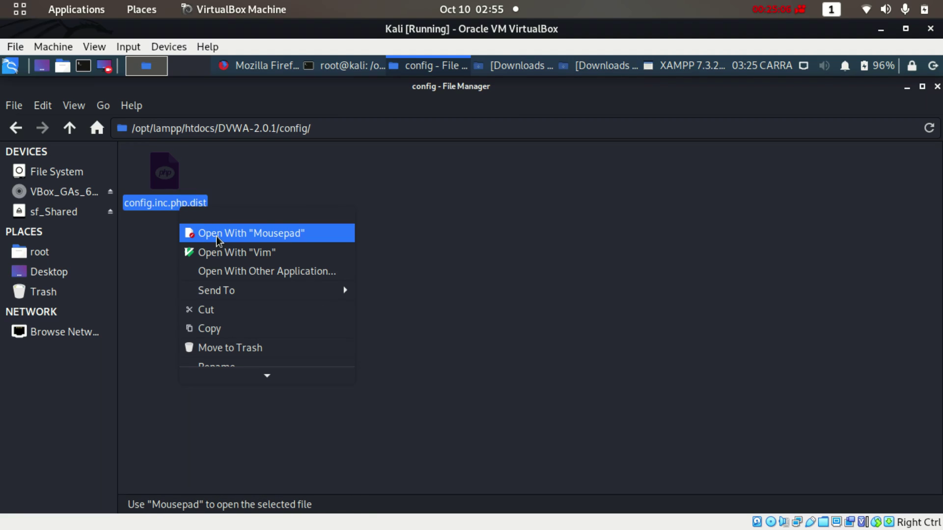
# Open config.inc.php.dist in Mousepad and erase the db_password value
pyautogui.click(218, 234)
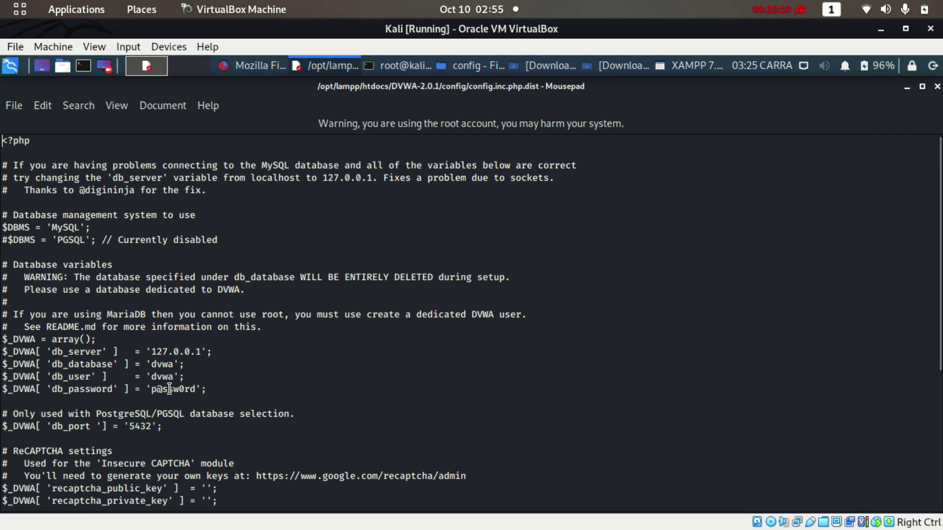
pyautogui.click(199, 390)
pyautogui.press('BackSpace')
pyautogui.press('BackSpace')
pyautogui.press('BackSpace')
pyautogui.press('BackSpace')
pyautogui.press('BackSpace')
pyautogui.press('BackSpace')
pyautogui.press('BackSpace')
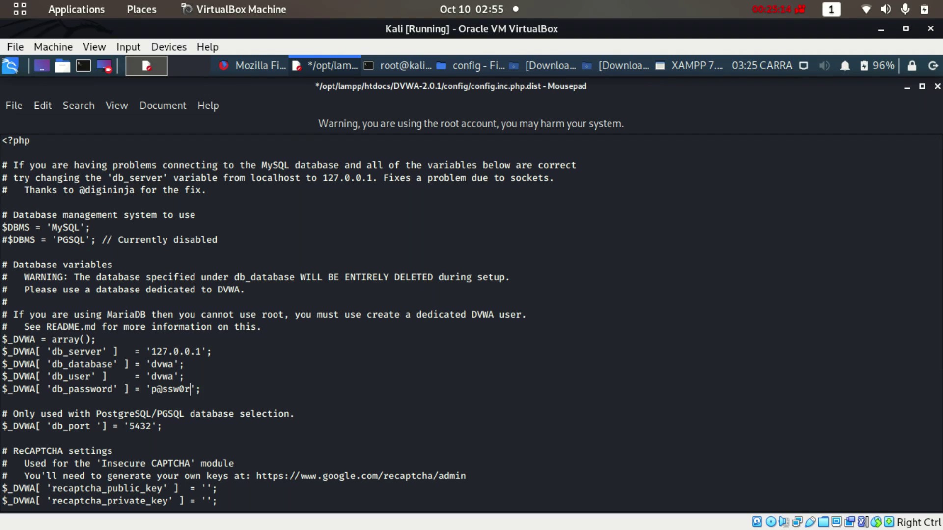
pyautogui.press('BackSpace')
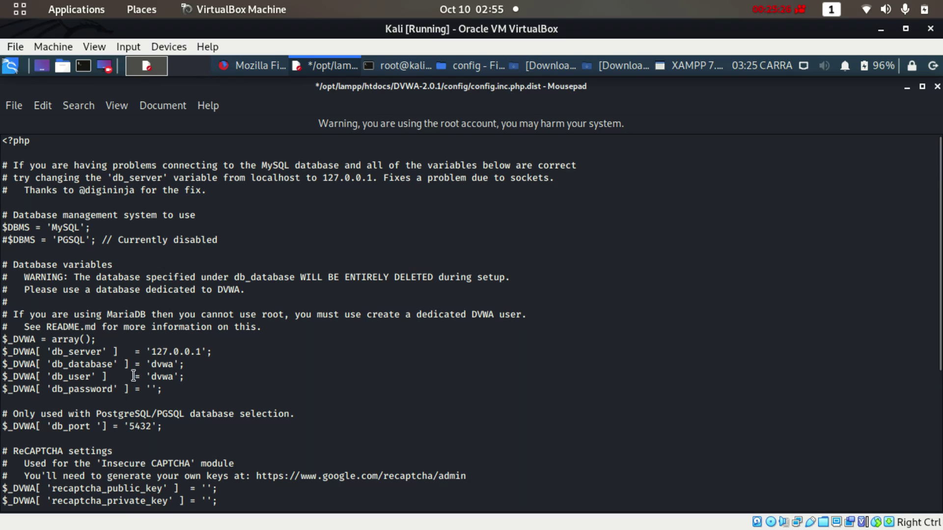
# Change db_user to 'root' and save config.inc.php.dist
pyautogui.click(172, 384)
pyautogui.click(173, 376)
pyautogui.press('BackSpace')
pyautogui.press('BackSpace')
pyautogui.press('BackSpace')
pyautogui.press('BackSpace')
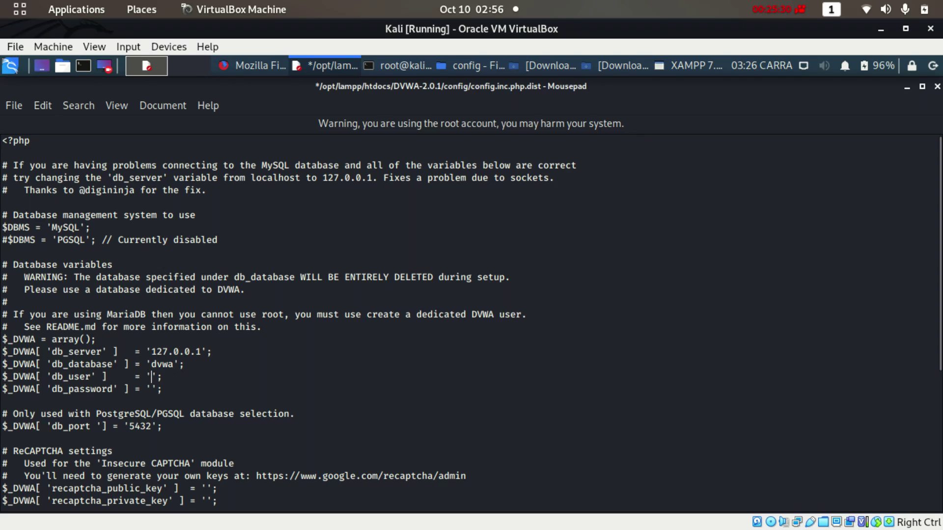
pyautogui.write('rp')
pyautogui.press('BackSpace')
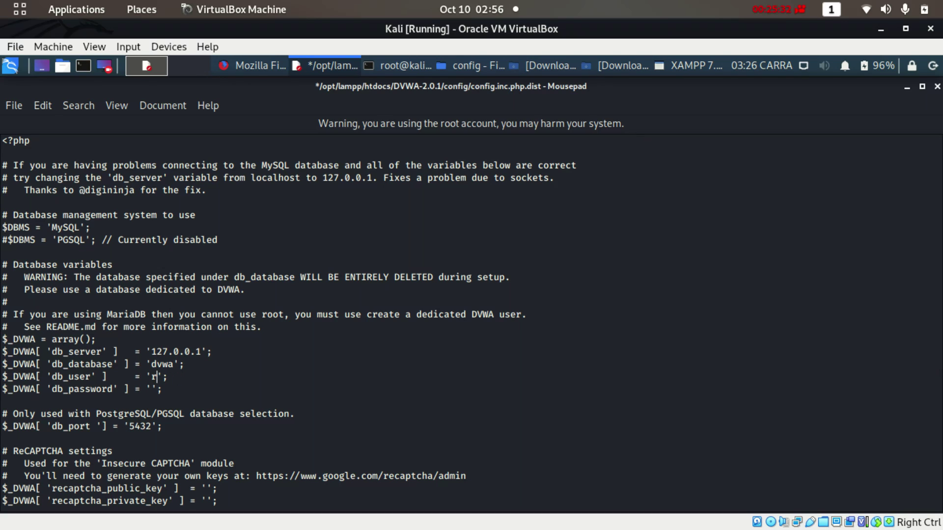
pyautogui.write('oot')
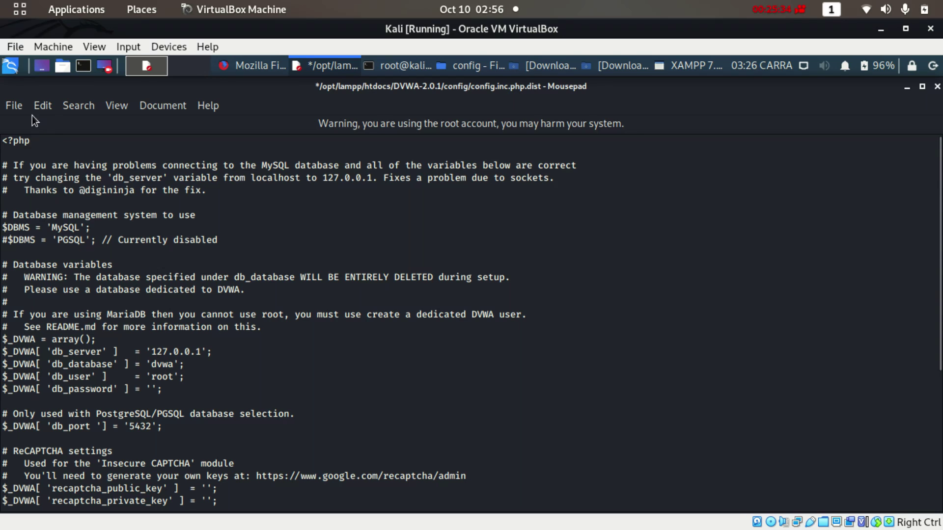
pyautogui.click(13, 106)
pyautogui.click(54, 222)
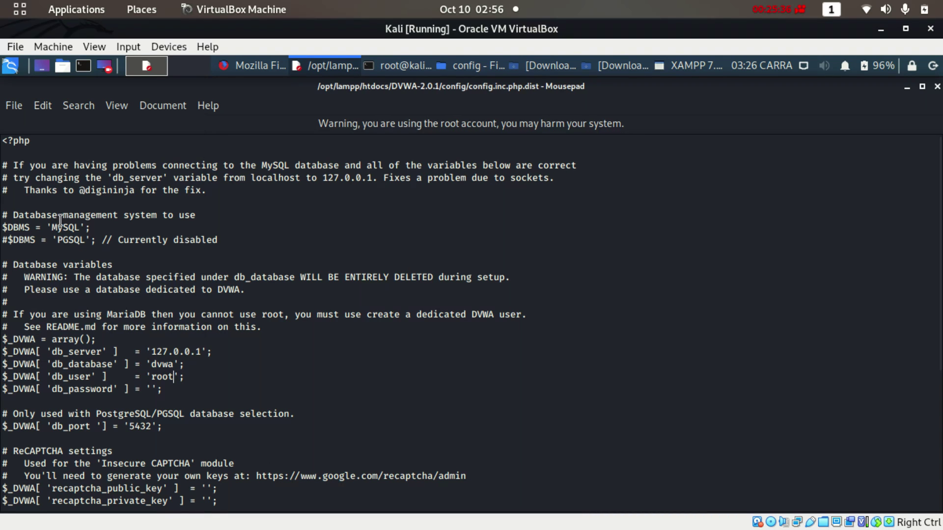
pyautogui.click(85, 65)
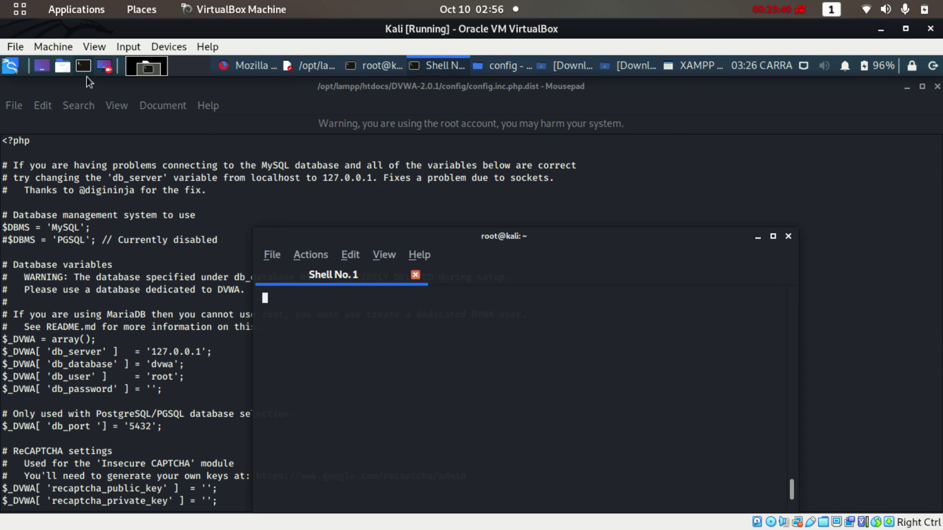
pyautogui.click(789, 238)
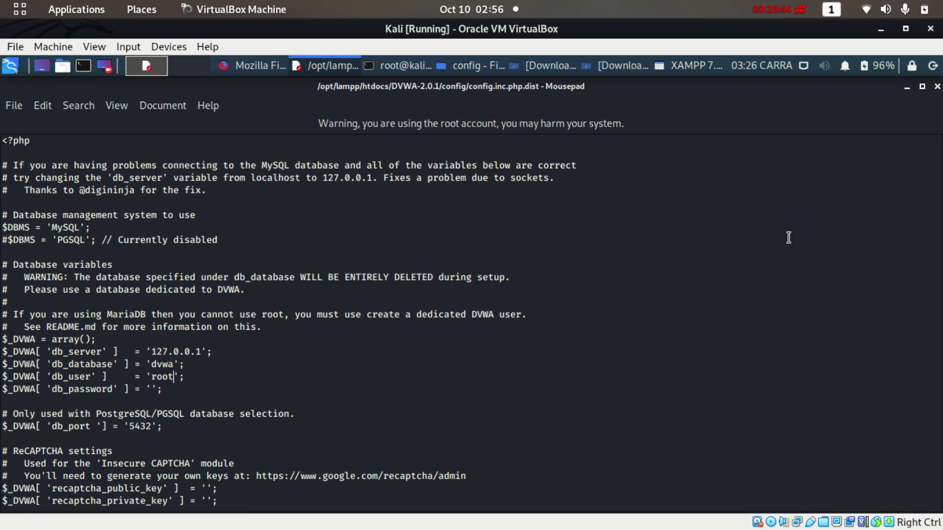
pyautogui.click(397, 66)
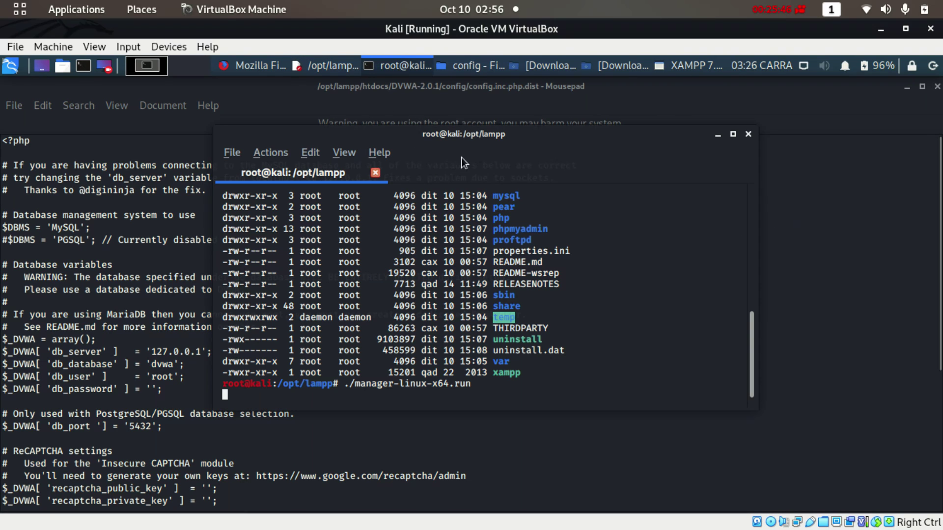
pyautogui.click(720, 134)
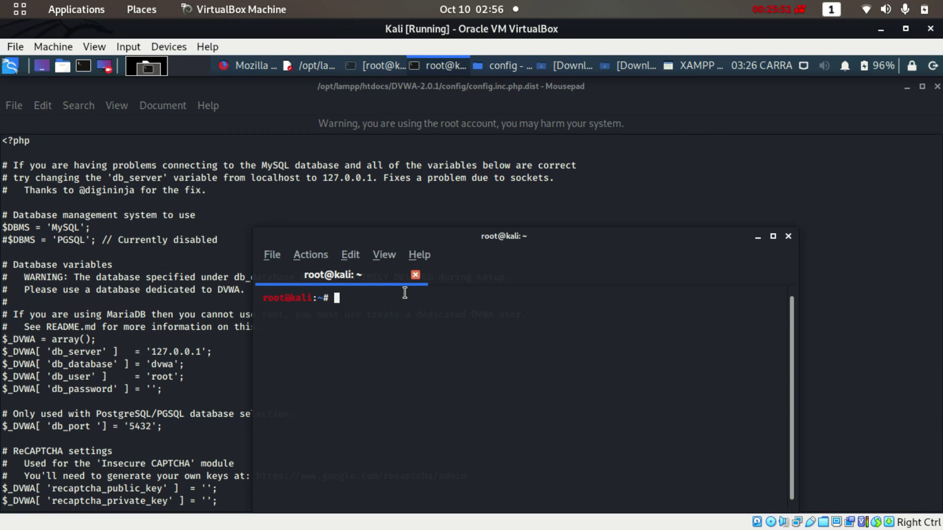
pyautogui.write('whoami')
pyautogui.press('Return')
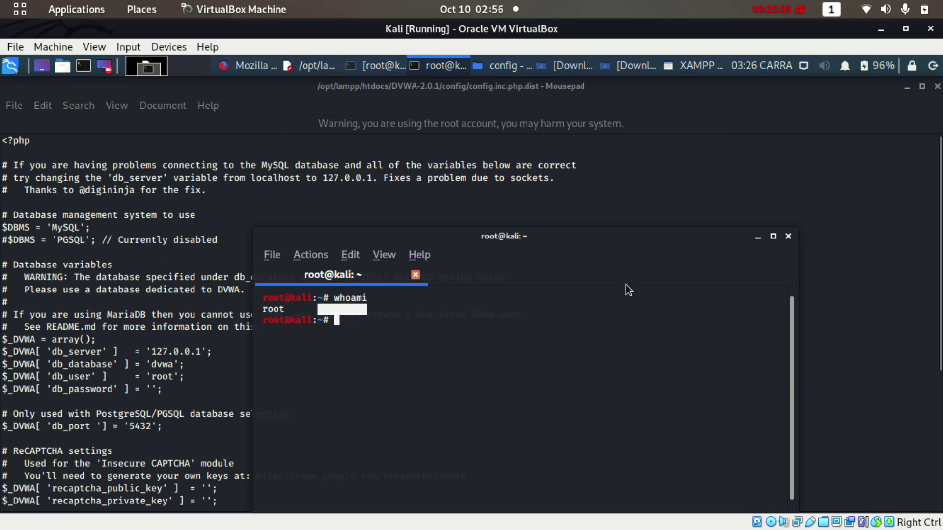
pyautogui.click(789, 236)
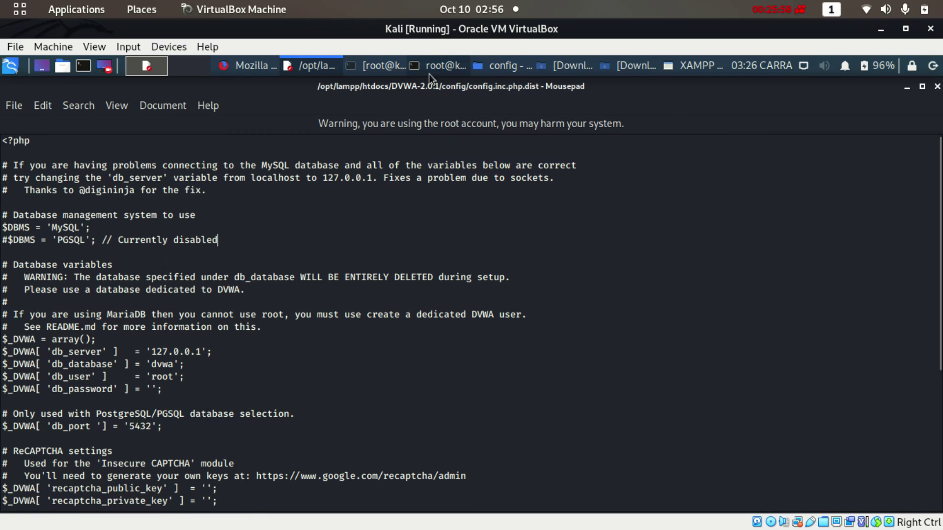
pyautogui.click(422, 66)
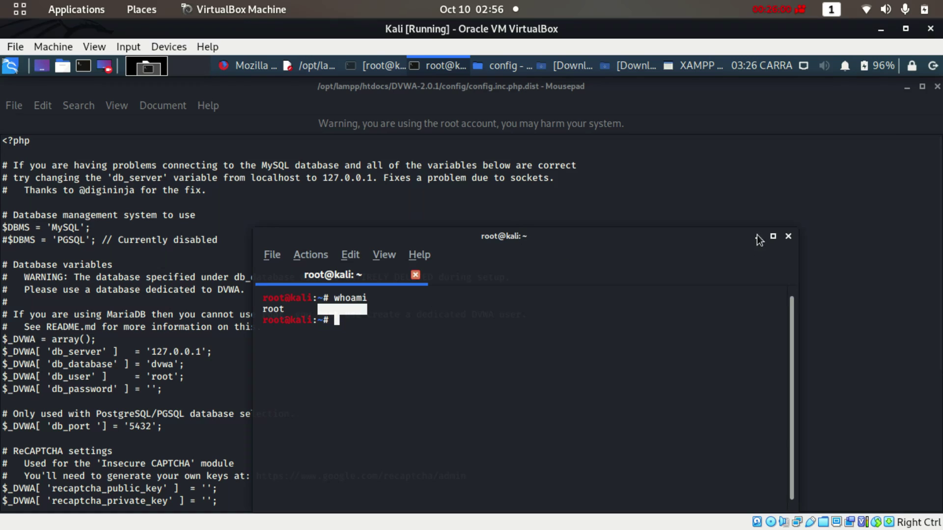
pyautogui.click(788, 237)
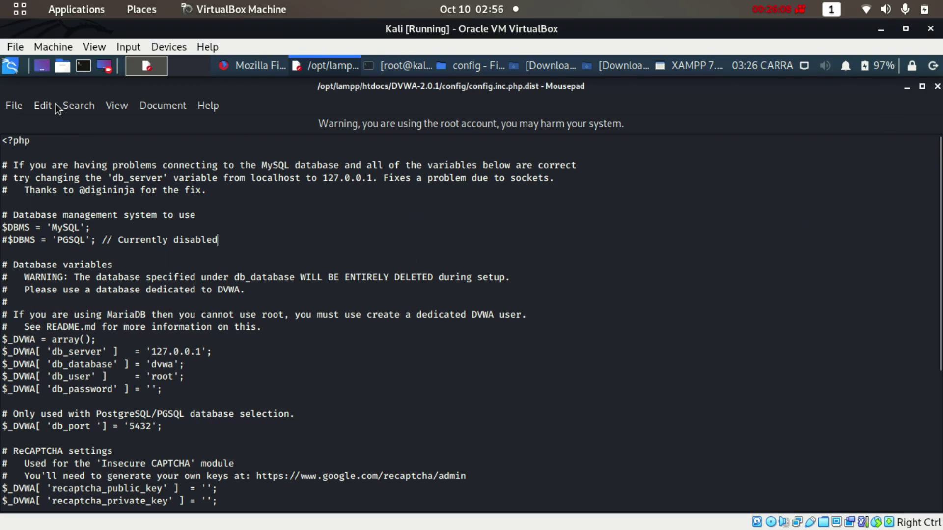
# Close Mousepad, rename config.inc.php.dist to config.inc.php, and return to the DVWA error page
pyautogui.click(937, 87)
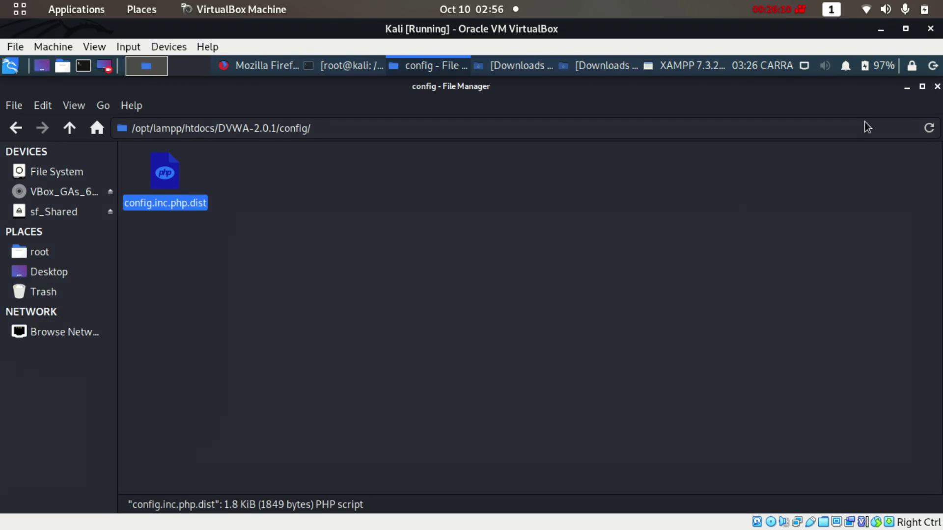
pyautogui.click(329, 224)
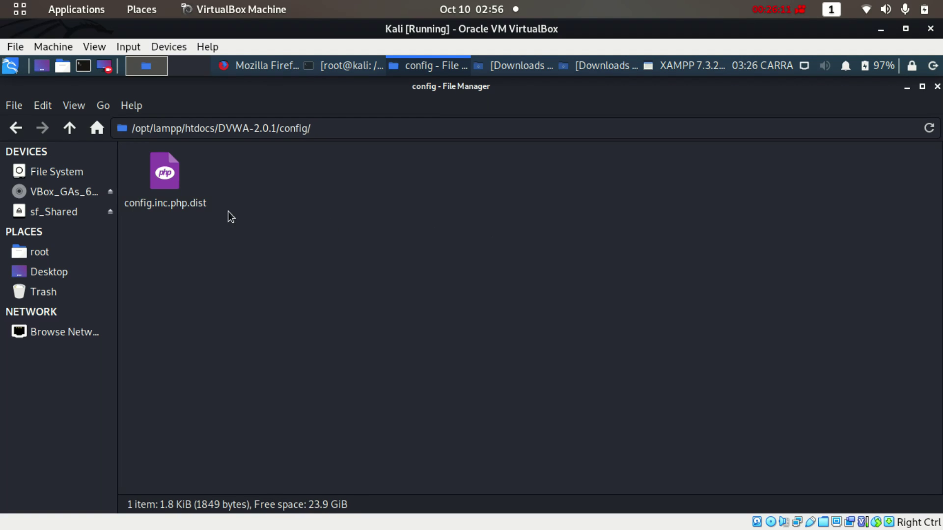
pyautogui.rightClick(178, 205)
pyautogui.click(227, 353)
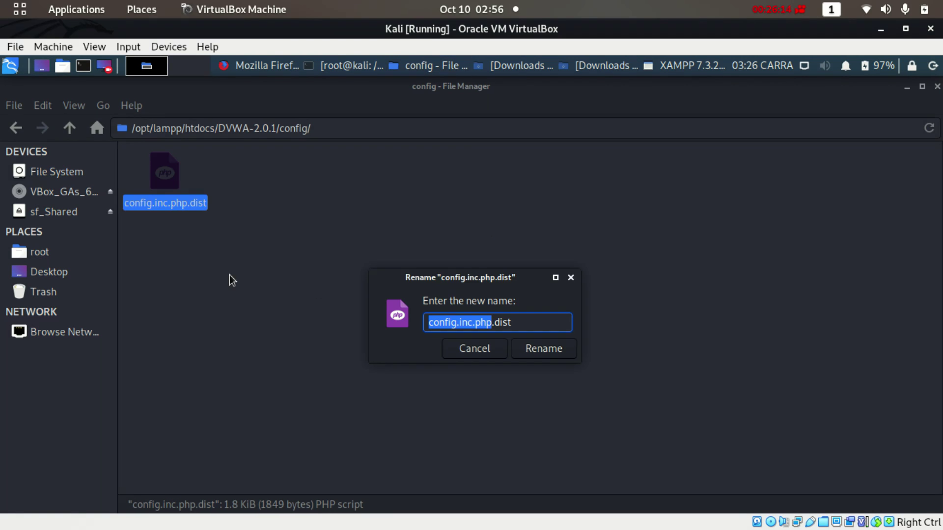
pyautogui.click(527, 321)
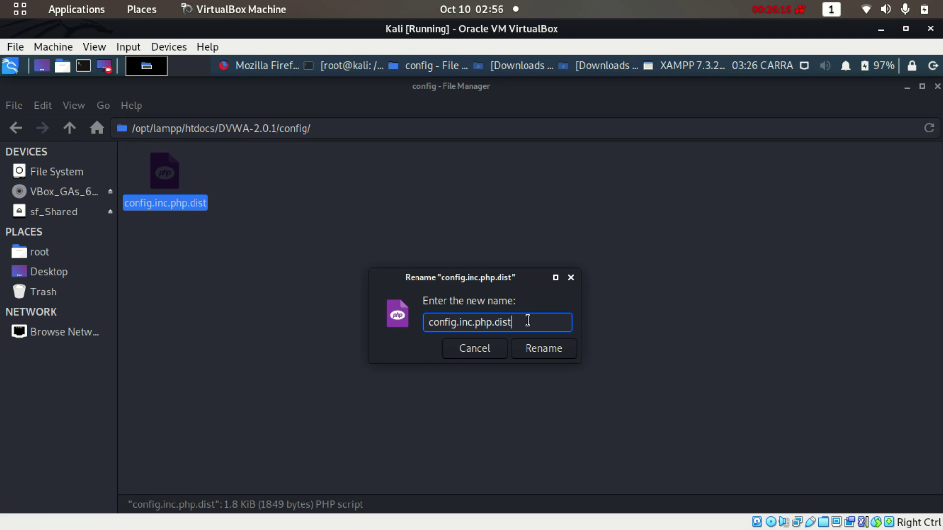
pyautogui.press('BackSpace')
pyautogui.press('BackSpace')
pyautogui.press('BackSpace')
pyautogui.press('BackSpace')
pyautogui.press('BackSpace')
pyautogui.click(538, 354)
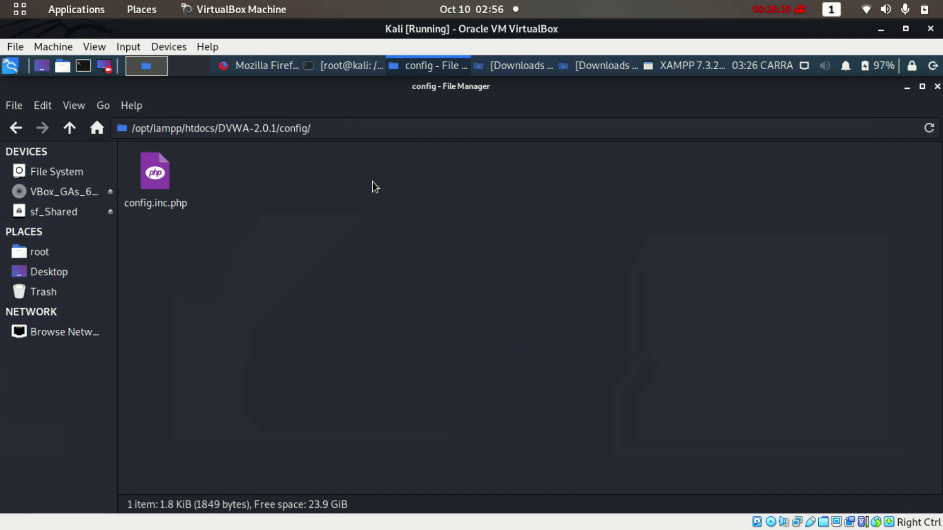
pyautogui.click(269, 68)
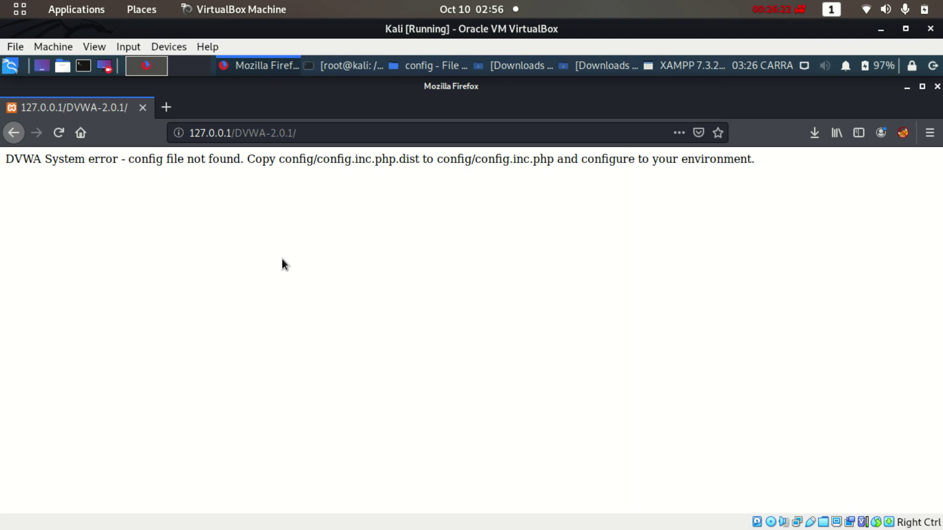
# Reload DVWA to reach setup.php and run Create / Reset Database, landing on login.php
pyautogui.click(315, 133)
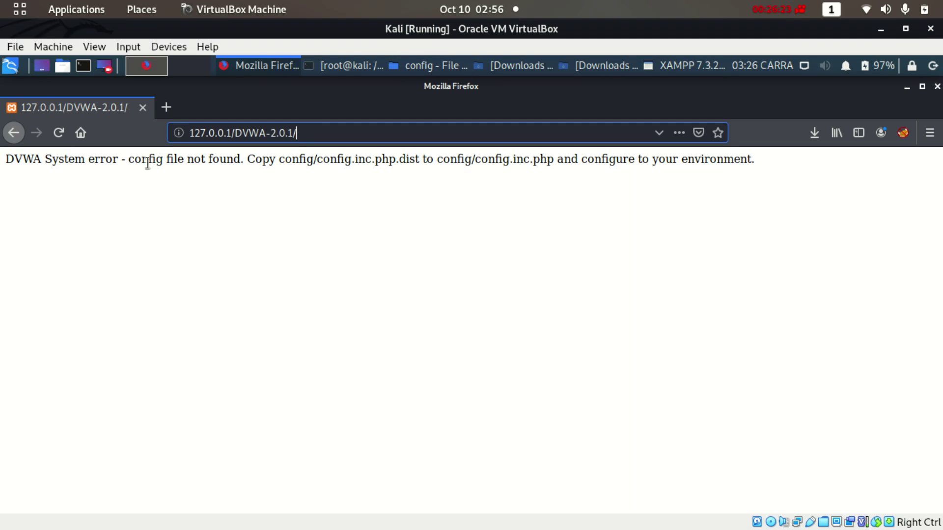
pyautogui.click(60, 135)
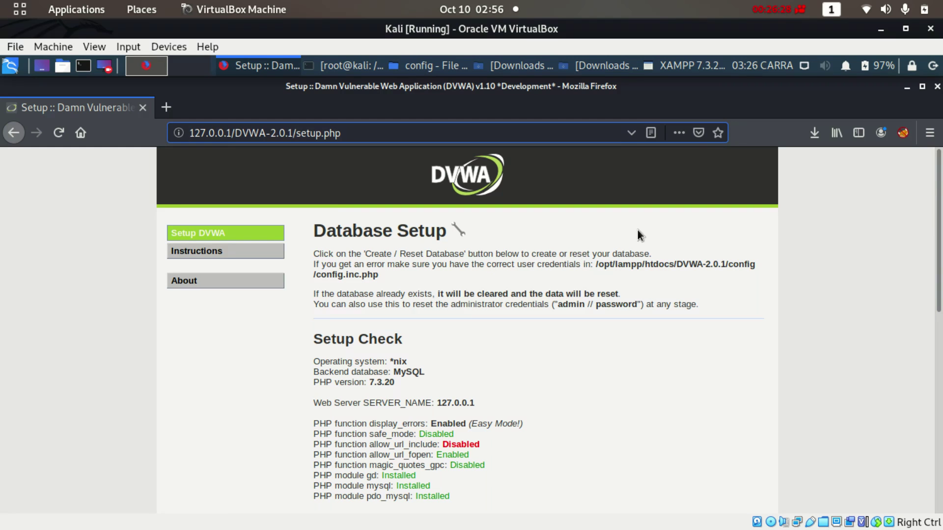
pyautogui.moveTo(941, 201); pyautogui.dragTo(941, 442)
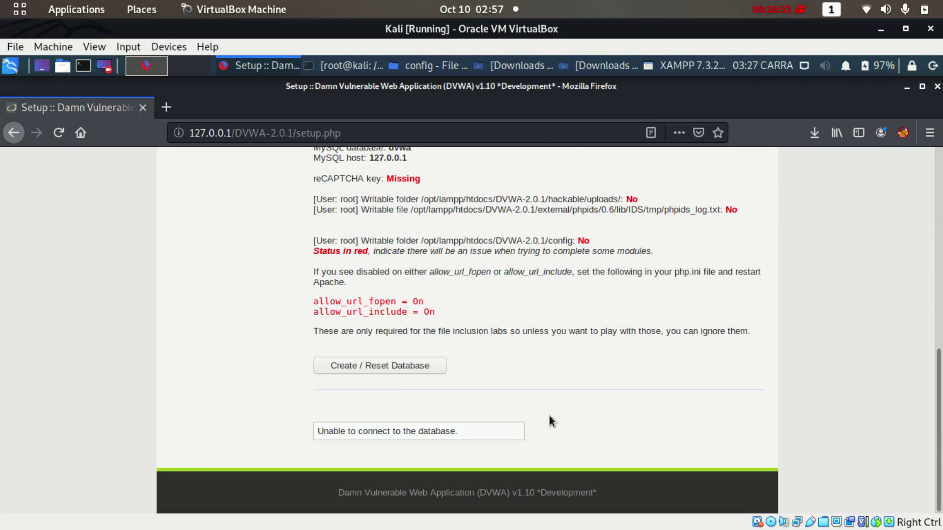
pyautogui.click(385, 366)
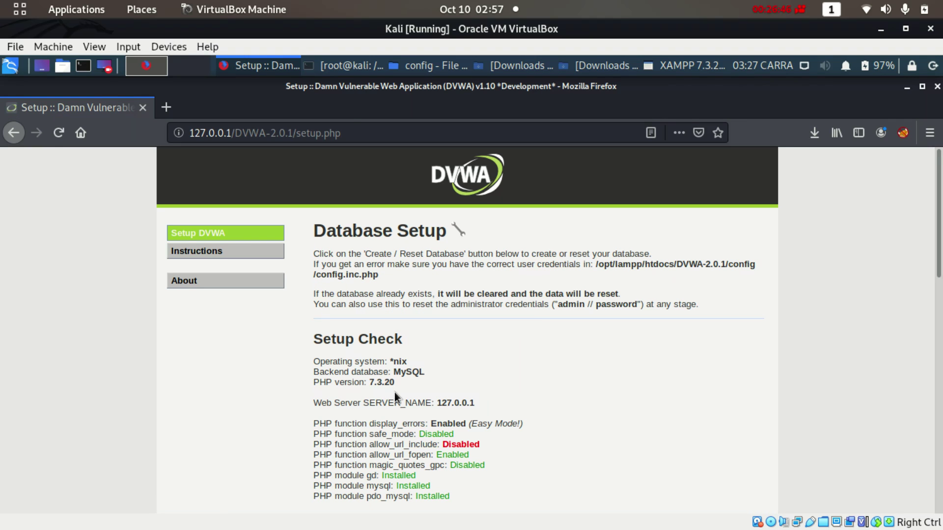
pyautogui.moveTo(941, 227); pyautogui.dragTo(939, 432)
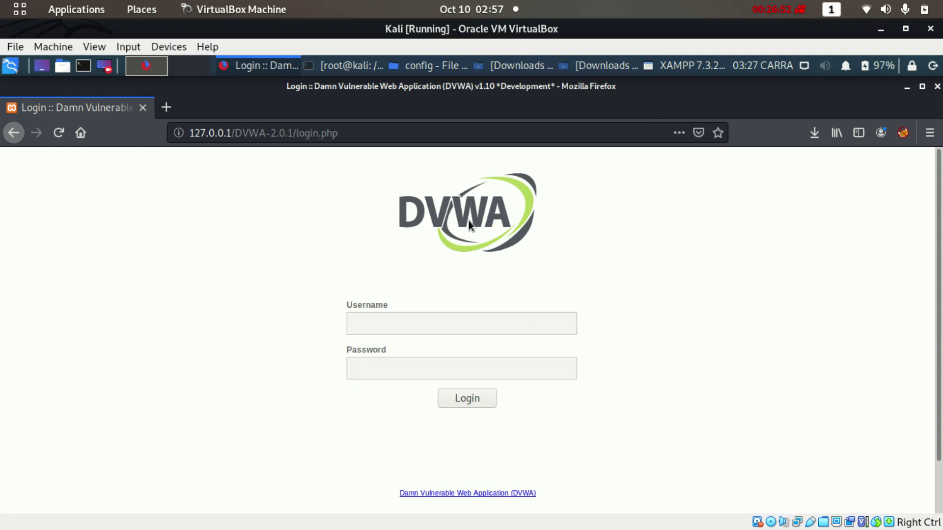
# Log in to DVWA with the default admin username and password, declining Firefox's save prompt
pyautogui.click(398, 324)
pyautogui.write('admin')
pyautogui.press('Tab')
pyautogui.write('password')
pyautogui.press('Return')
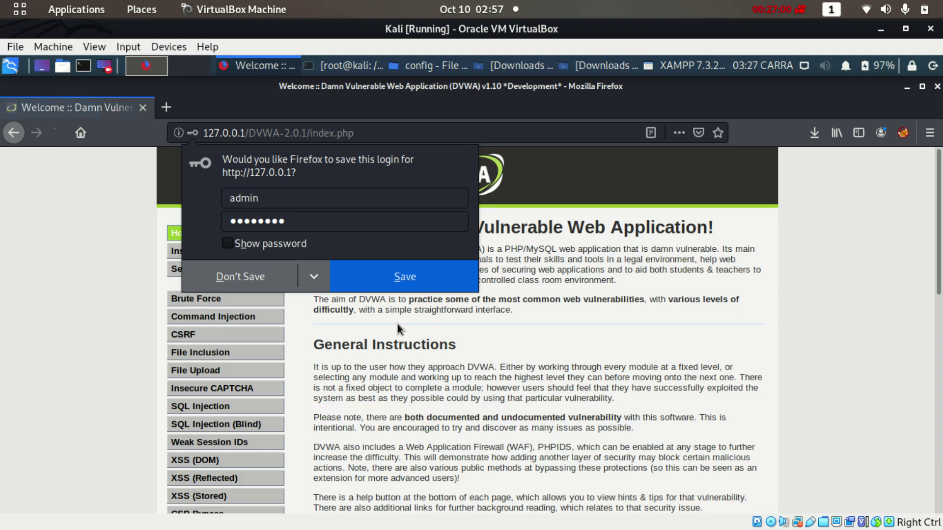
pyautogui.click(269, 282)
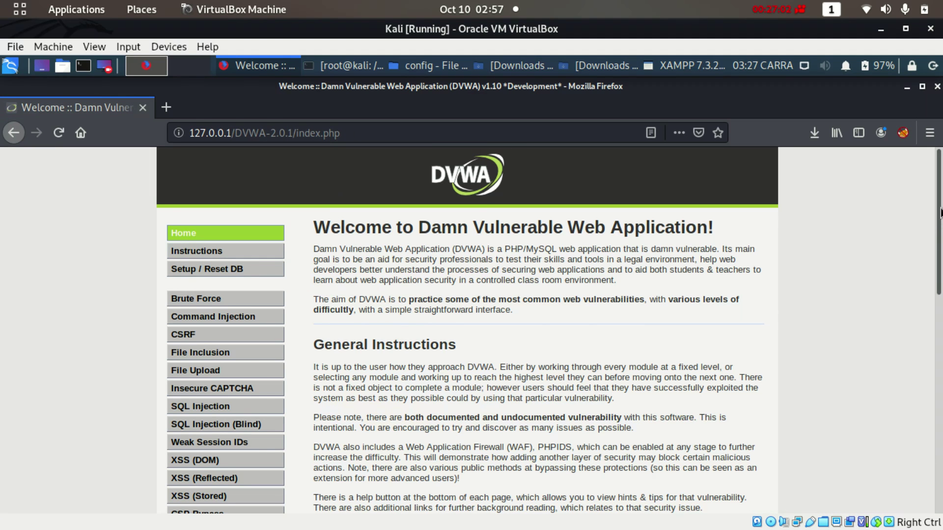
pyautogui.scroll(-3, 491, 265)
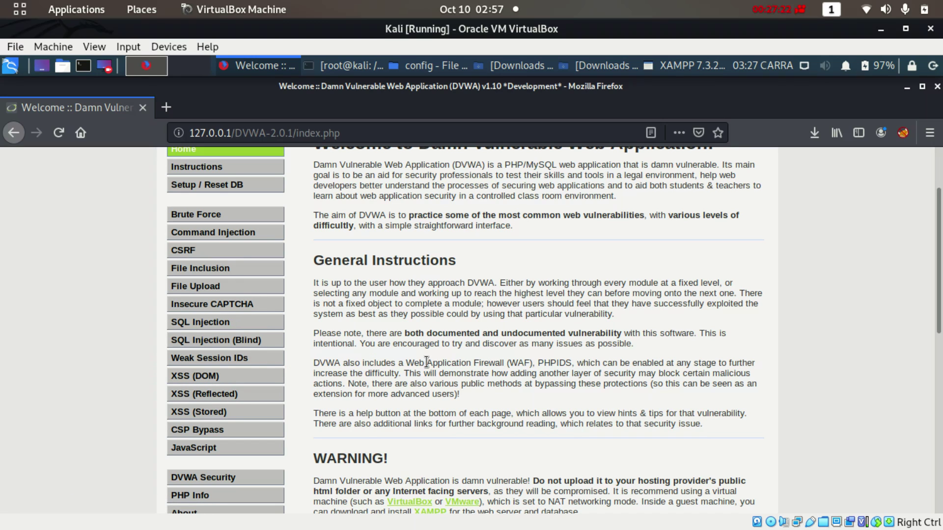
pyautogui.scroll(-3, 940, 299)
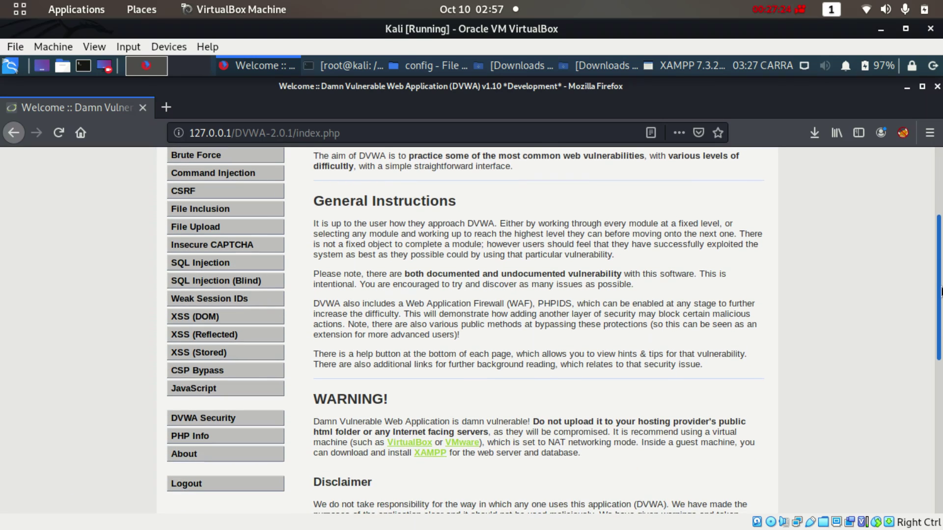
pyautogui.moveTo(941, 300); pyautogui.dragTo(941, 367)
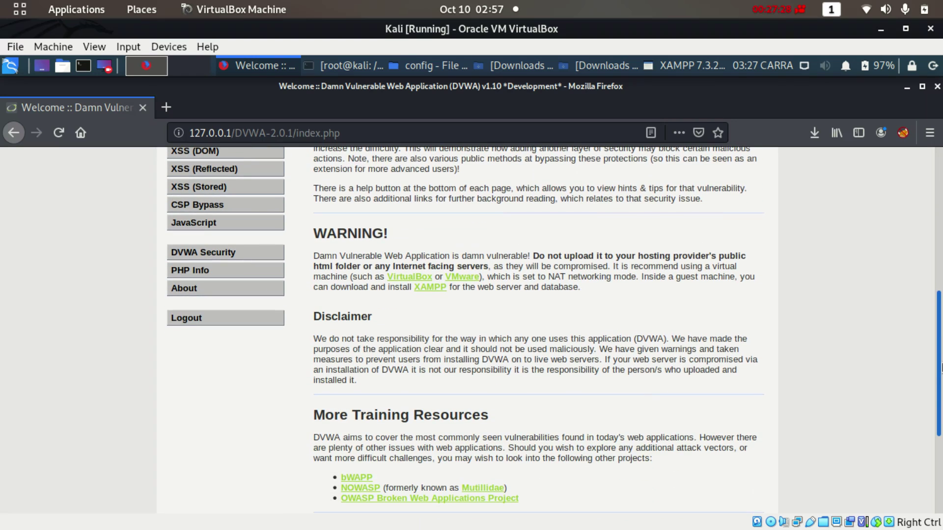
pyautogui.click(221, 255)
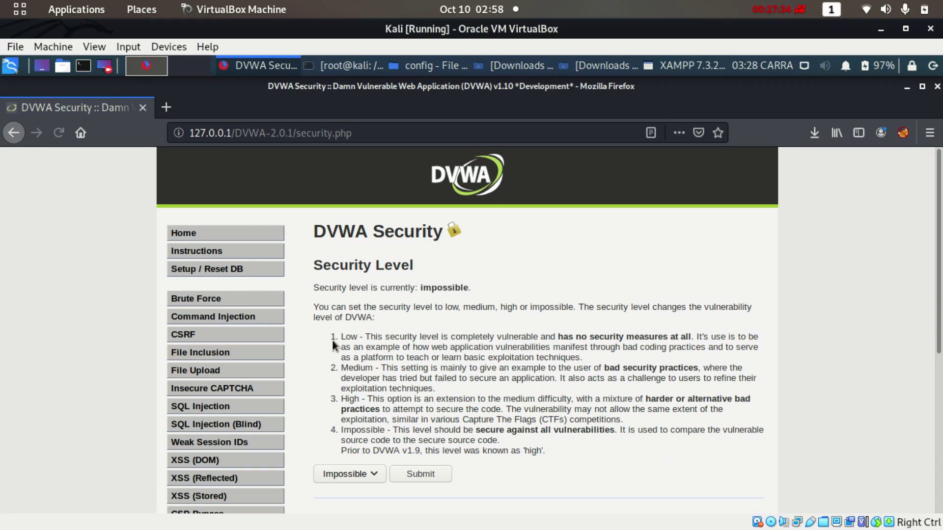
pyautogui.scroll(-5, 938, 276)
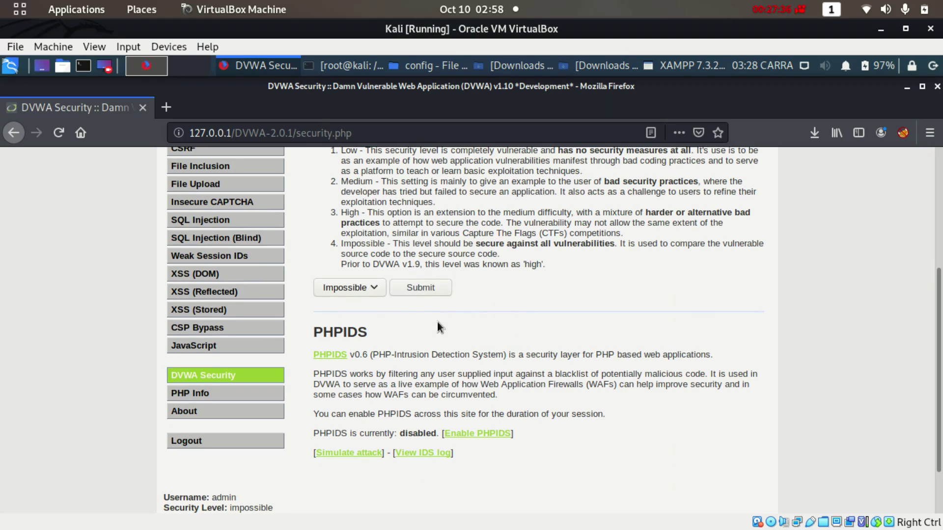
pyautogui.click(375, 286)
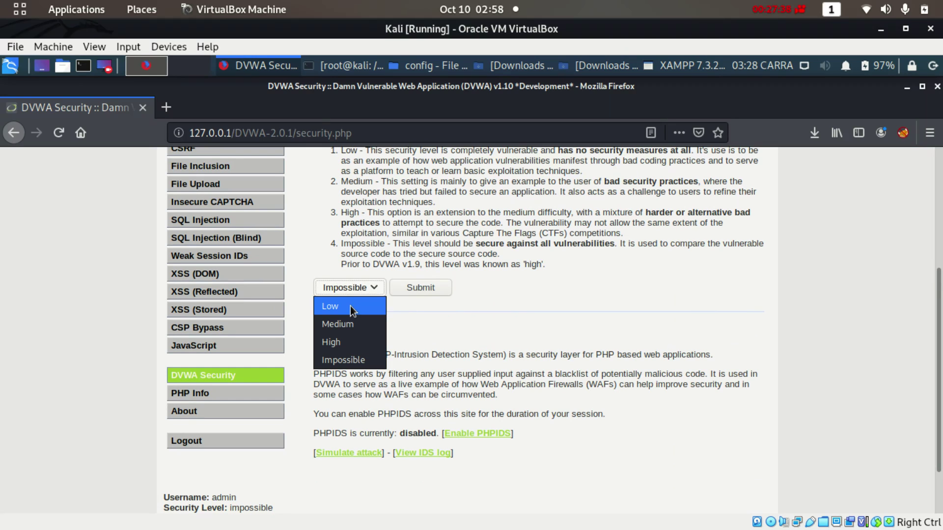
pyautogui.click(345, 366)
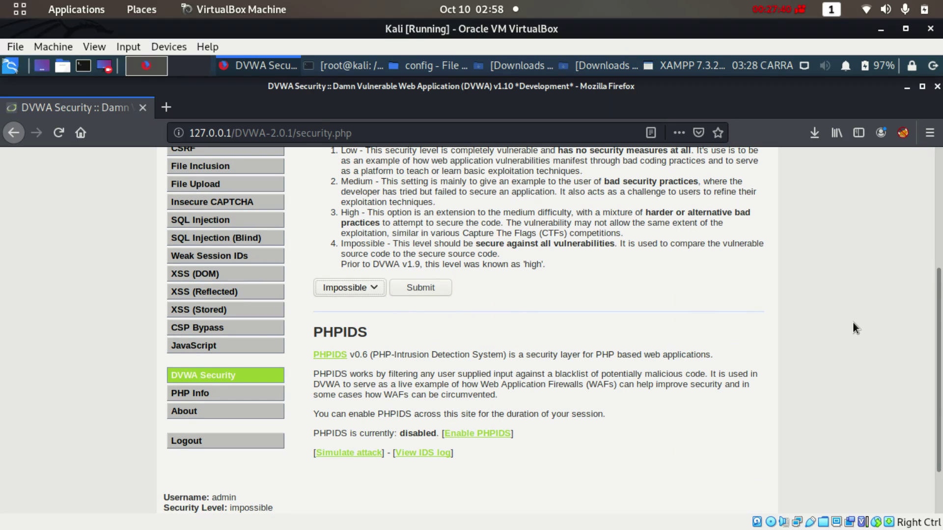
pyautogui.scroll(3, 922, 248)
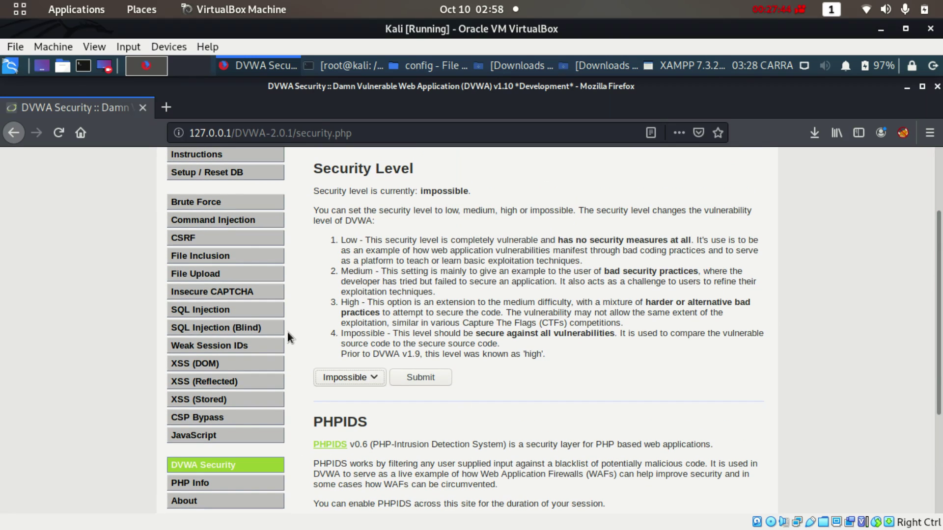
pyautogui.click(214, 172)
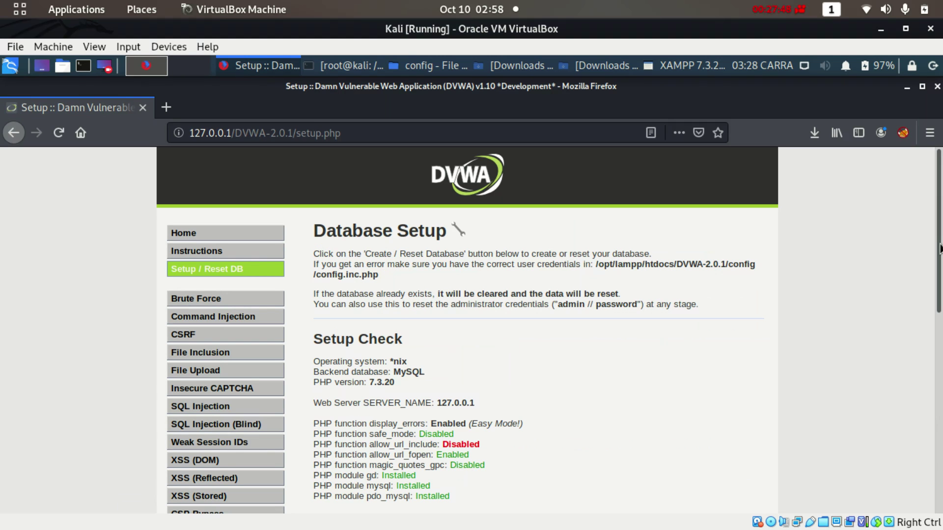
pyautogui.moveTo(939, 261); pyautogui.dragTo(940, 235)
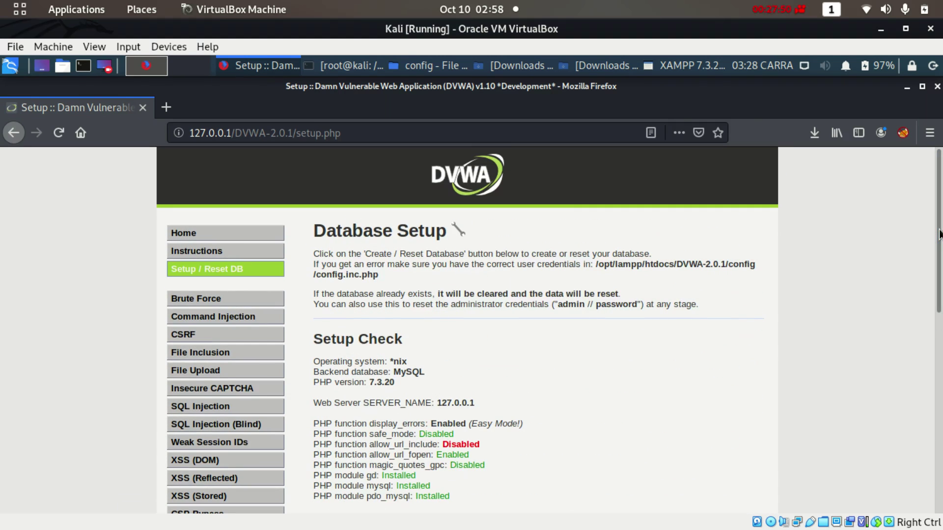
pyautogui.click(186, 233)
pyautogui.moveTo(940, 216); pyautogui.dragTo(939, 456)
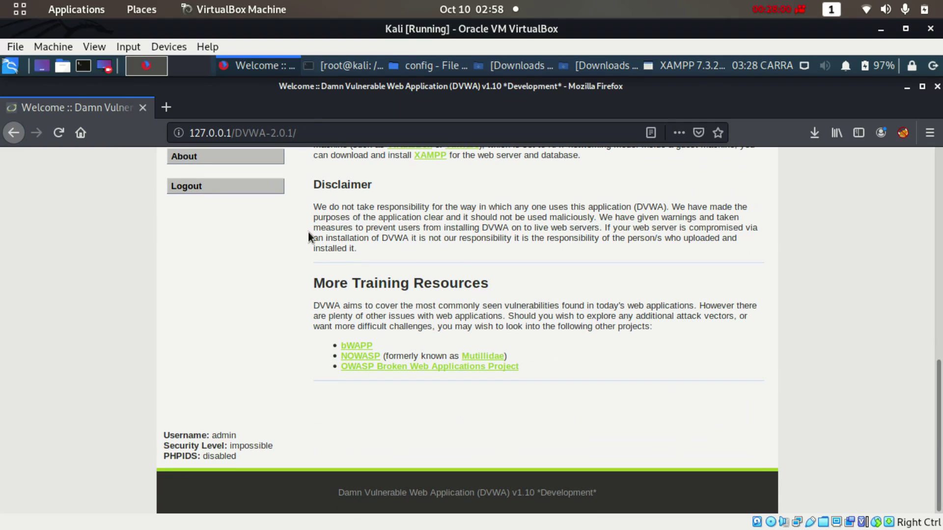
# Log out of DVWA and take the file manager back to htdocs with the mutillidae folder selected
pyautogui.click(202, 185)
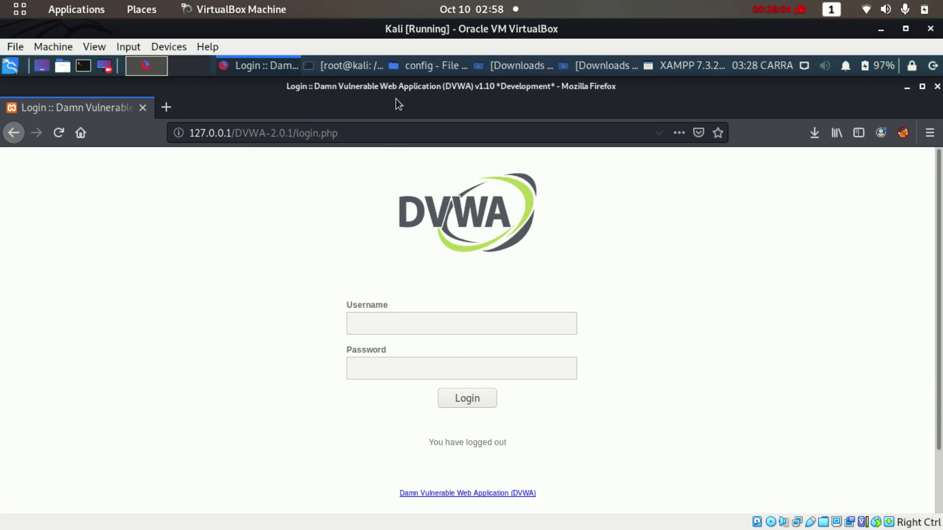
pyautogui.click(419, 67)
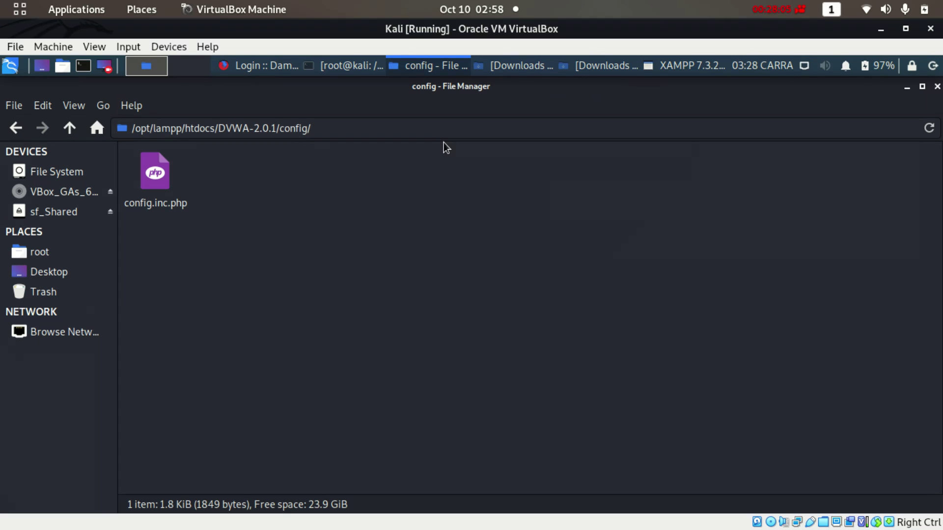
pyautogui.click(15, 129)
pyautogui.click(15, 129)
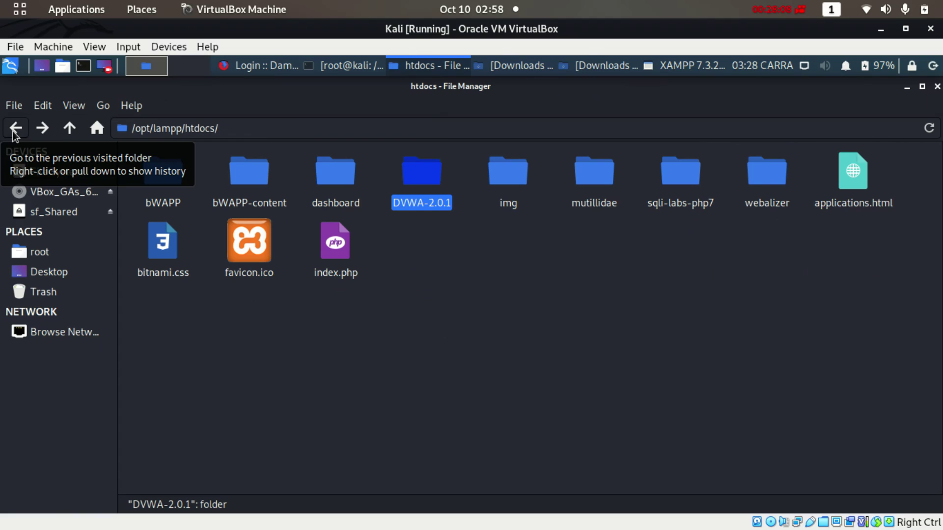
pyautogui.click(450, 305)
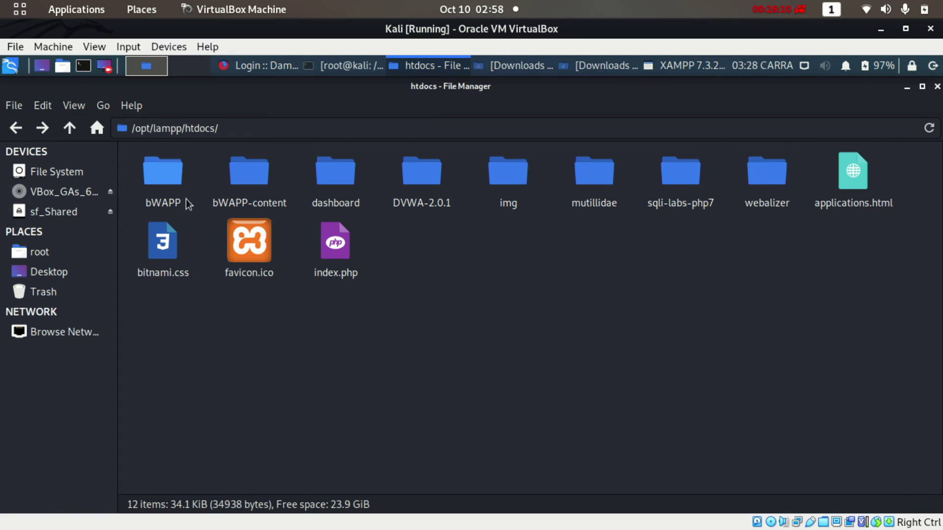
pyautogui.click(159, 185)
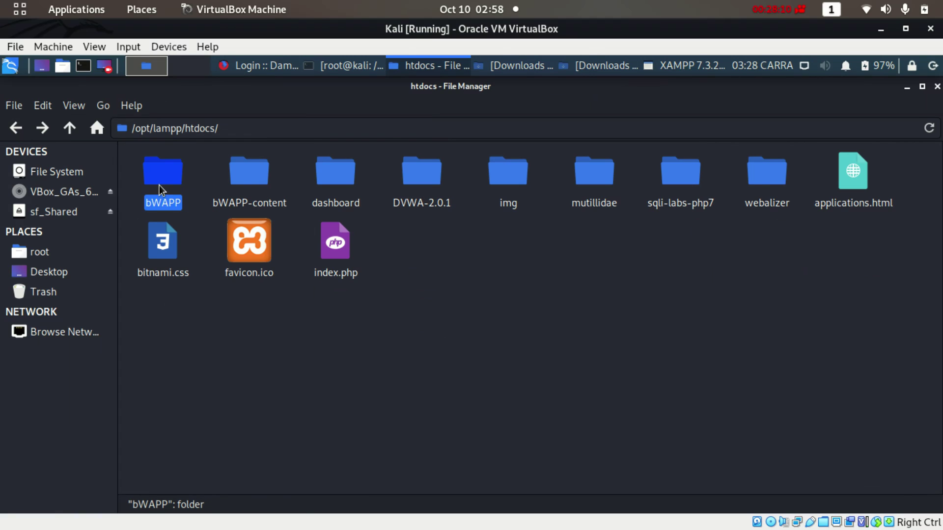
pyautogui.click(428, 184)
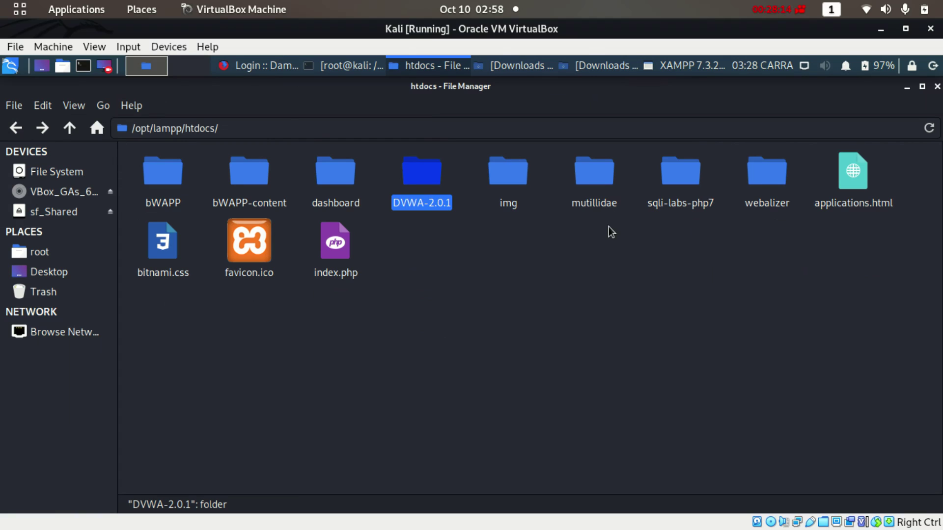
pyautogui.click(604, 203)
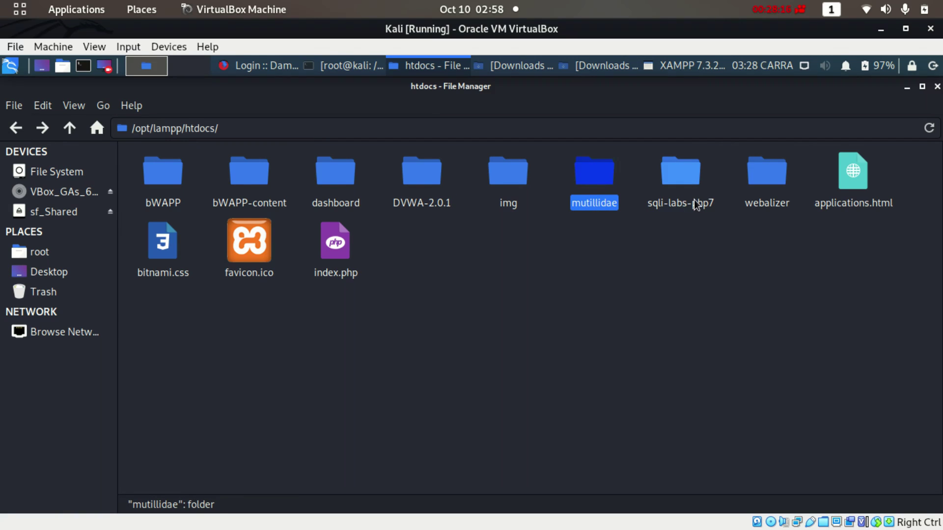
pyautogui.click(698, 203)
pyautogui.click(596, 191)
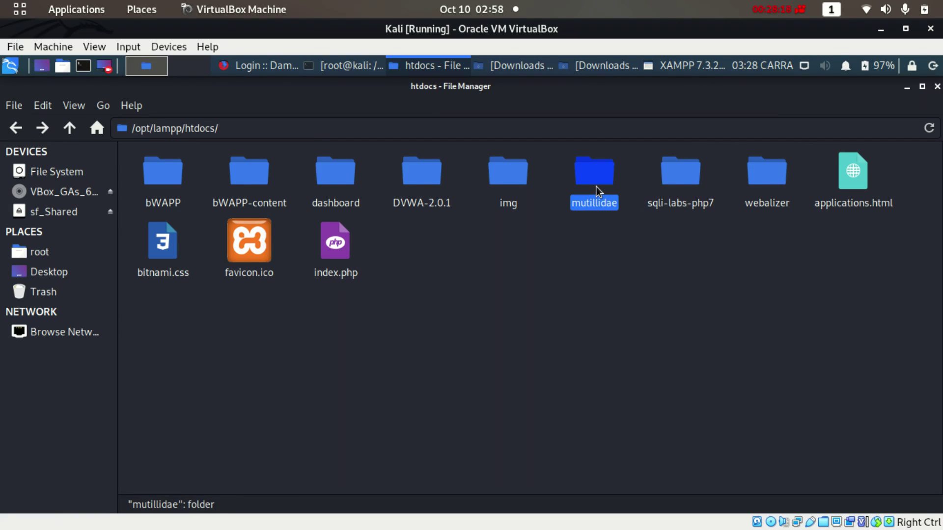
# Copy the mutillidae folder name from the Rename dialog without renaming, then return to Firefox's address bar
pyautogui.rightClick(589, 210)
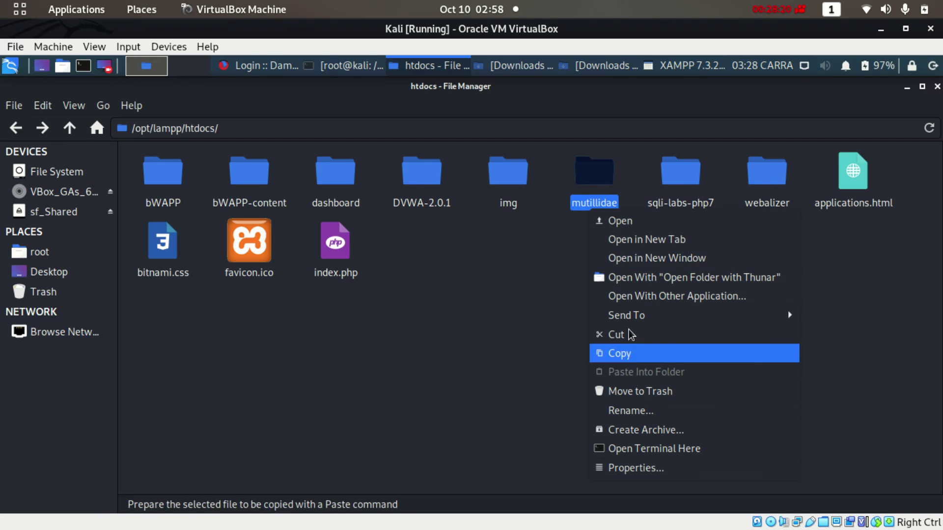
pyautogui.click(615, 411)
pyautogui.hotkey('ctrl', 'c')
pyautogui.rightClick(456, 329)
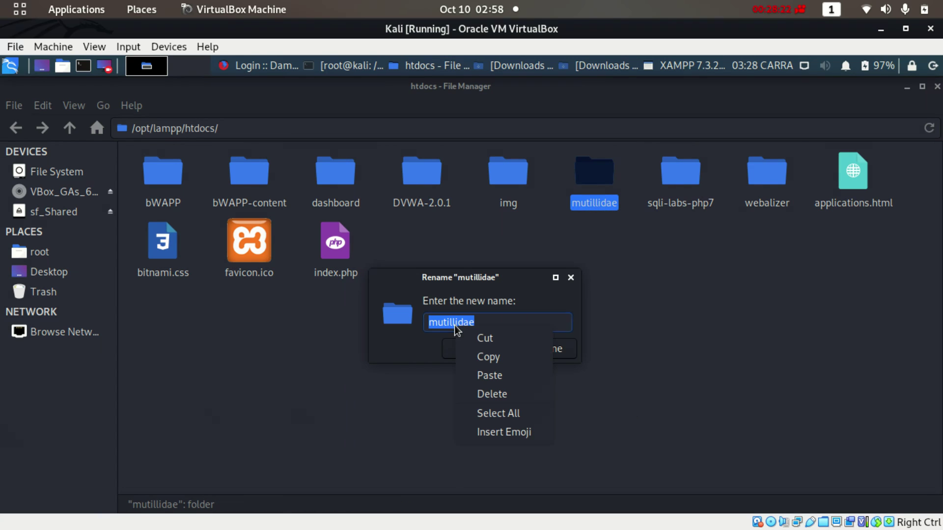
pyautogui.click(485, 356)
pyautogui.click(479, 351)
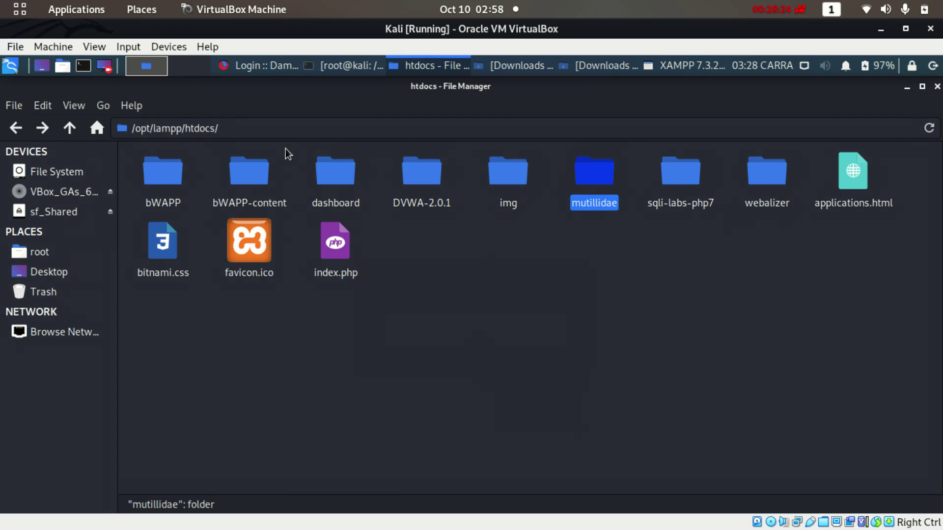
pyautogui.click(258, 71)
pyautogui.click(244, 134)
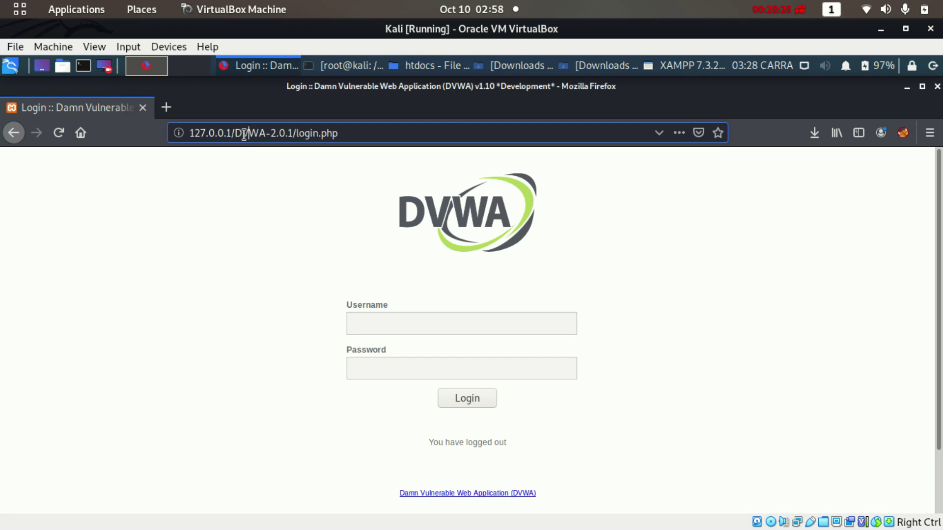
# Load 127.0.0.1/mutillidae and note the offline page's pointer to the includes/ config file
pyautogui.moveTo(235, 133); pyautogui.dragTo(446, 125)
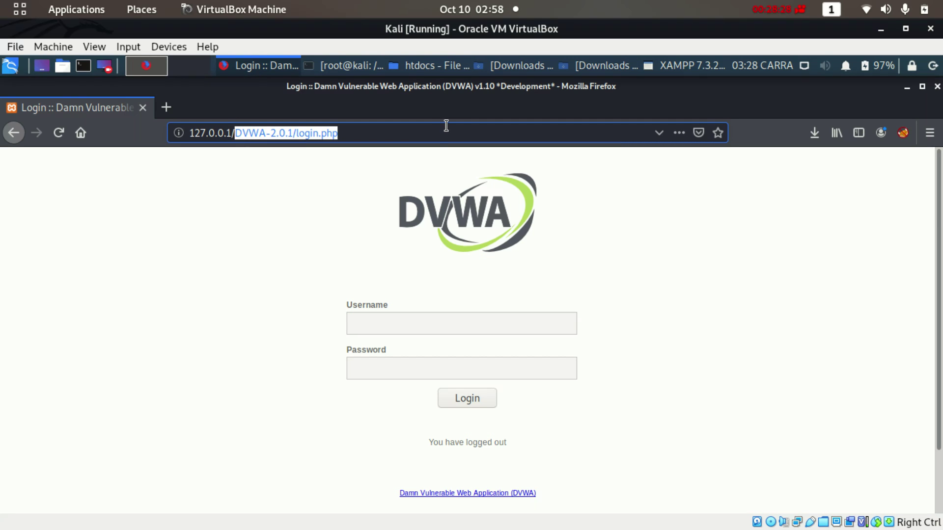
pyautogui.hotkey('ctrl', 'v')
pyautogui.press('Return')
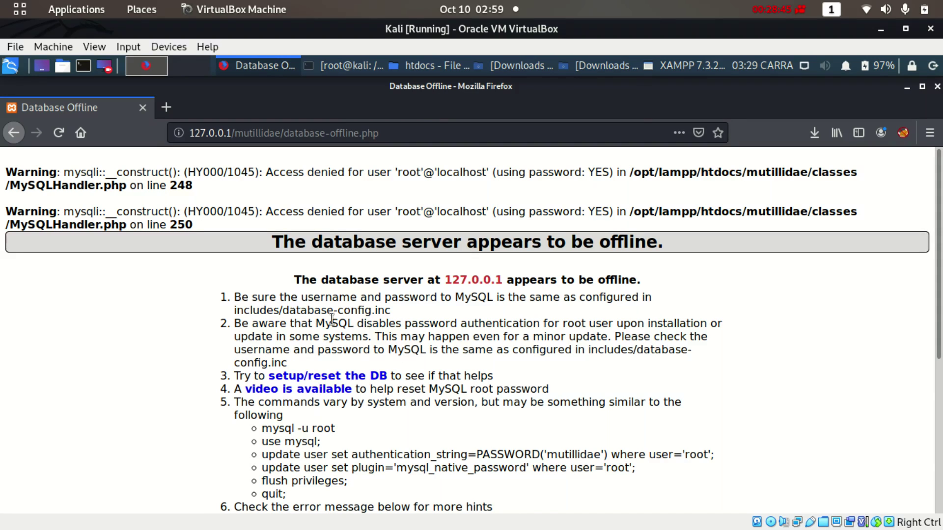
pyautogui.moveTo(282, 311); pyautogui.dragTo(384, 311)
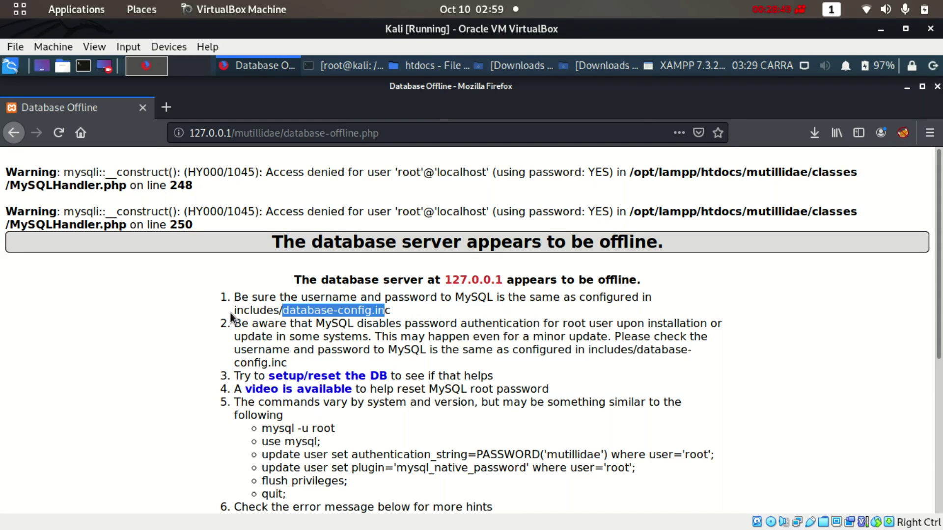
pyautogui.moveTo(230, 312); pyautogui.dragTo(283, 308)
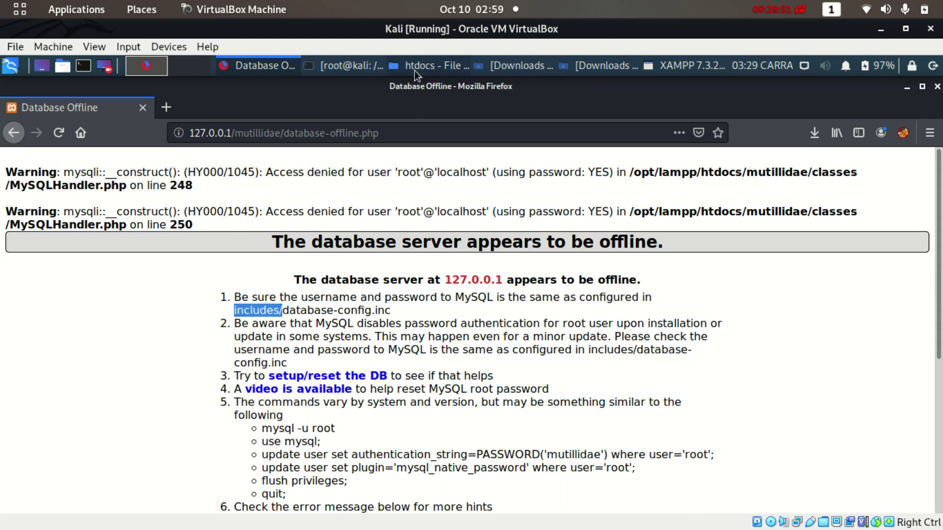
pyautogui.click(414, 67)
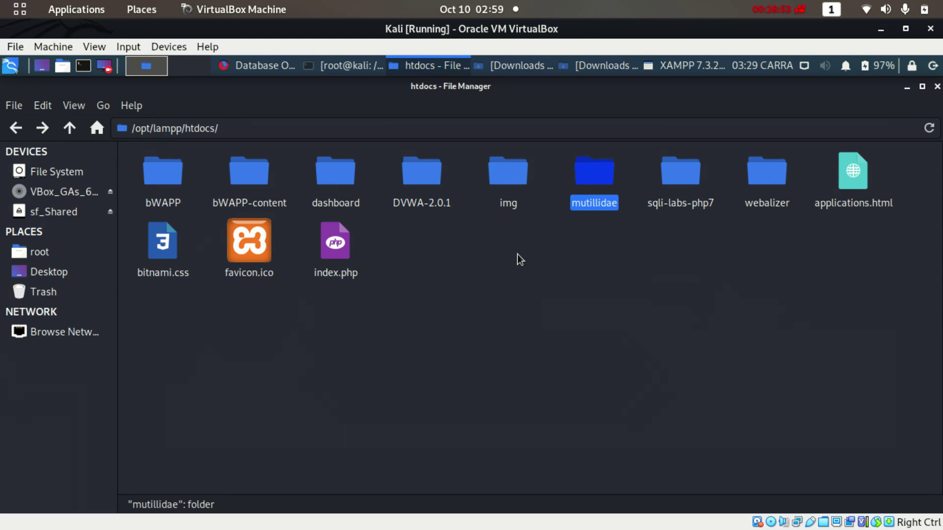
# Open mutillidae/includes/database-config.inc in Mousepad
pyautogui.doubleClick(585, 173)
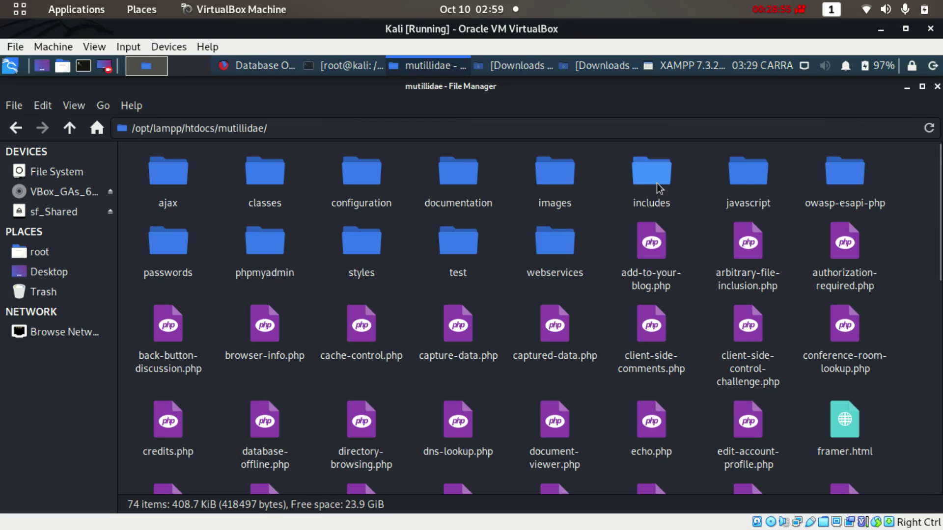
pyautogui.doubleClick(656, 183)
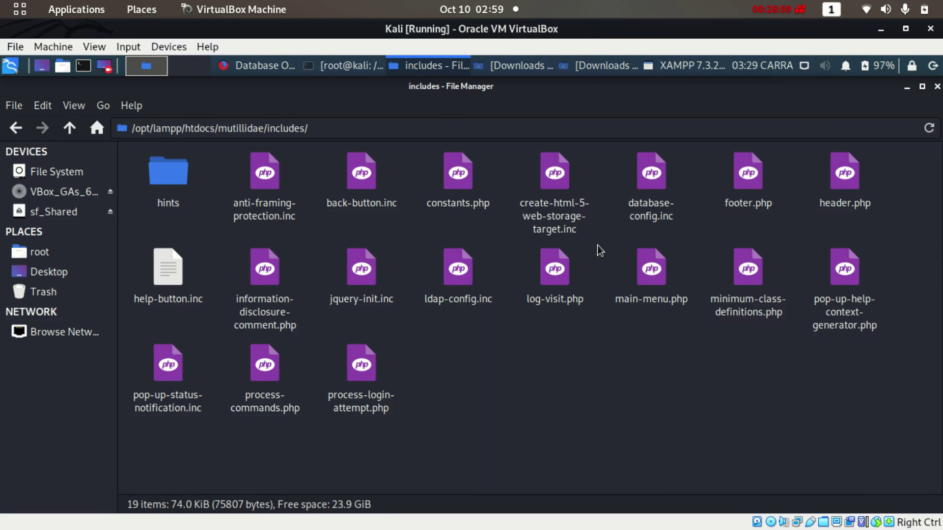
pyautogui.click(644, 218)
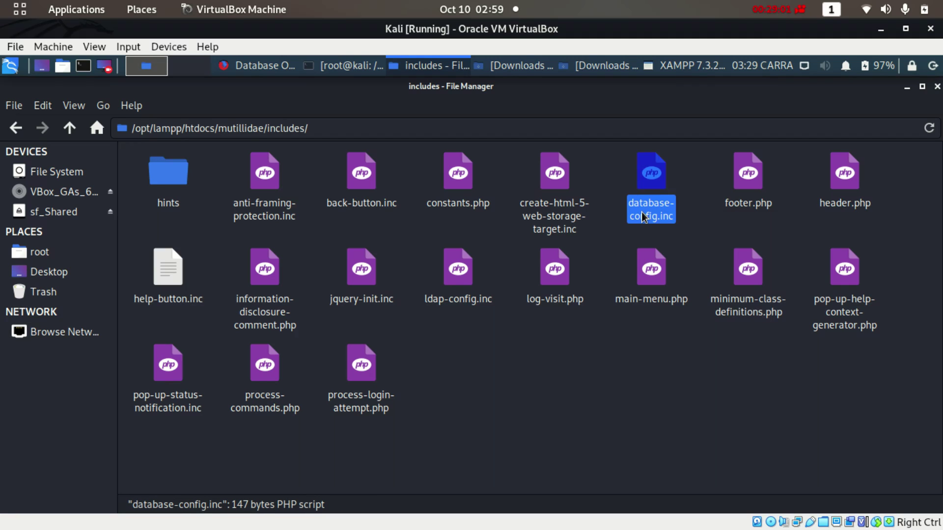
pyautogui.rightClick(644, 217)
pyautogui.click(683, 239)
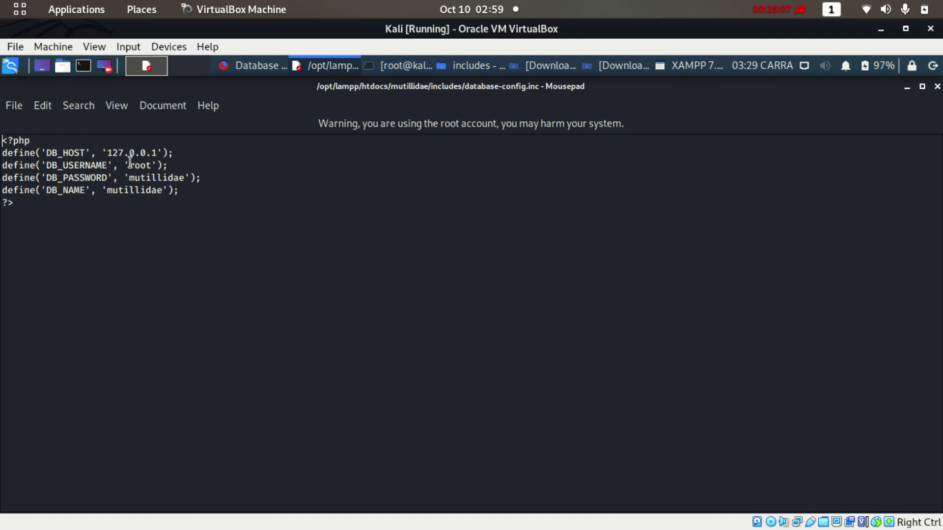
# Erase the DB_PASSWORD value to an empty string, save database-config.inc, and close Mousepad
pyautogui.click(182, 178)
pyautogui.press('BackSpace')
pyautogui.press('BackSpace')
pyautogui.press('BackSpace')
pyautogui.press('BackSpace')
pyautogui.press('BackSpace')
pyautogui.press('BackSpace')
pyautogui.press('BackSpace')
pyautogui.press('BackSpace')
pyautogui.press('BackSpace')
pyautogui.press('BackSpace')
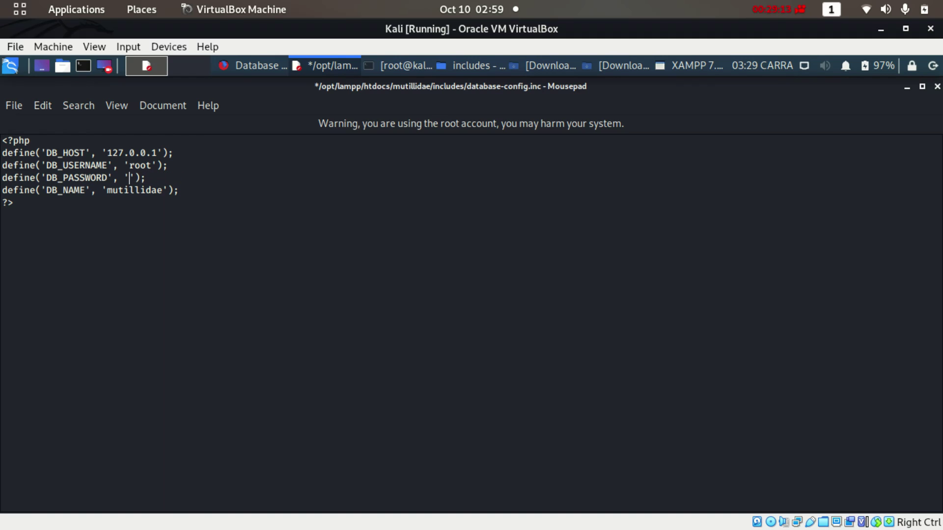
pyautogui.click(9, 107)
pyautogui.click(51, 219)
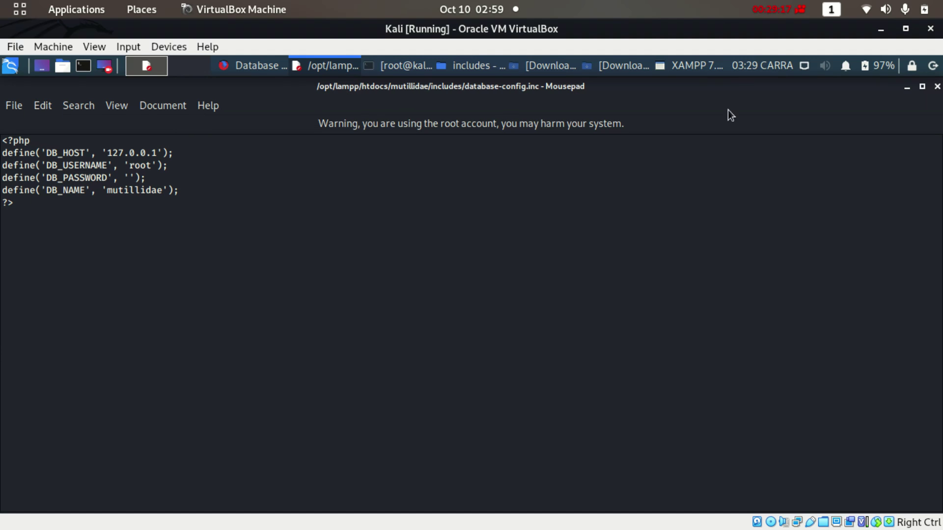
pyautogui.click(937, 87)
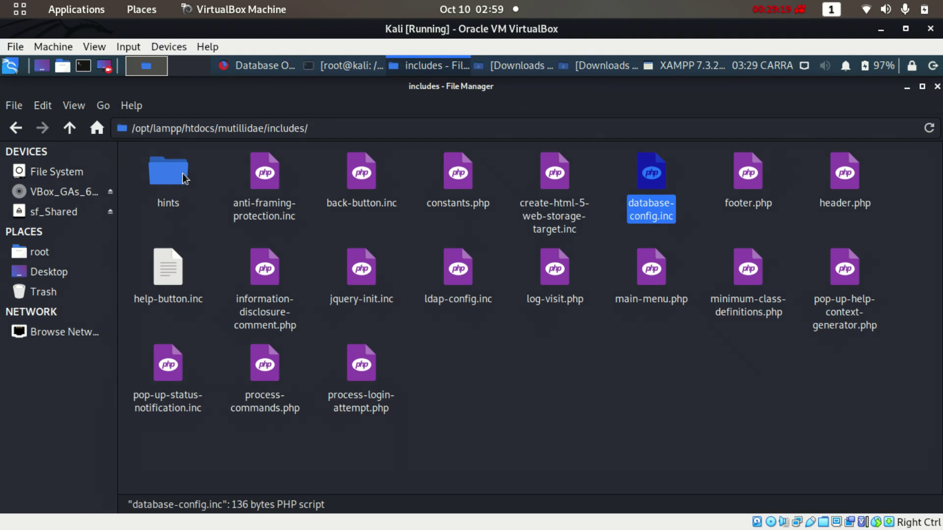
# Return the file manager to htdocs, reload Mutillidae's database-offline page, and try setup/reset the DB
pyautogui.click(16, 129)
pyautogui.click(14, 131)
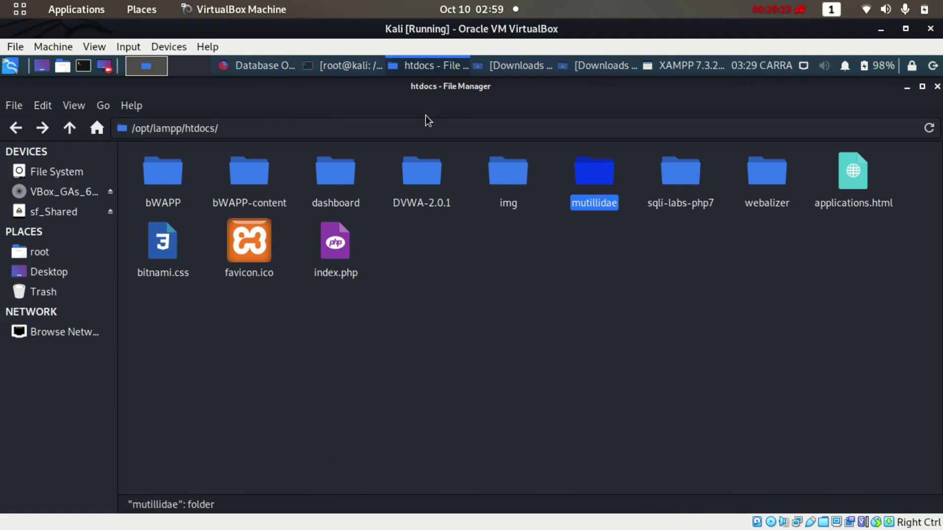
pyautogui.click(258, 65)
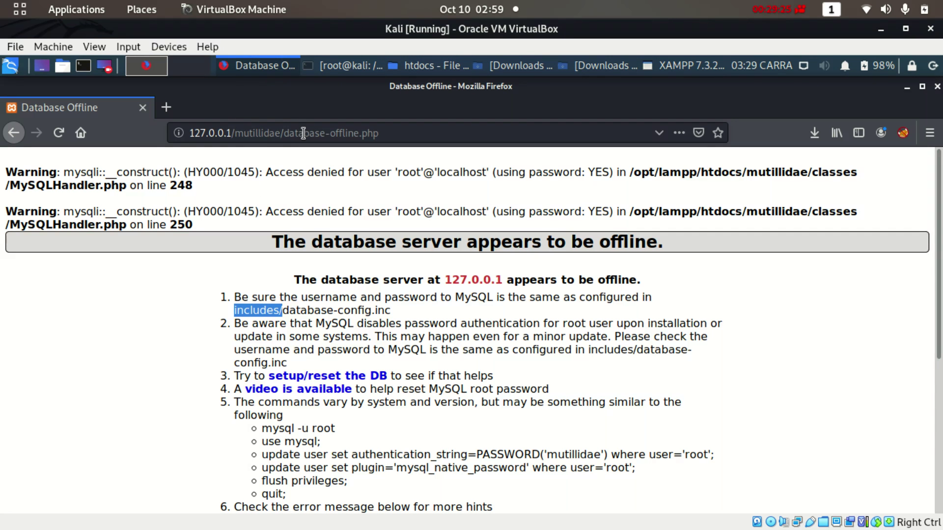
pyautogui.moveTo(284, 133); pyautogui.dragTo(530, 126)
pyautogui.write('d')
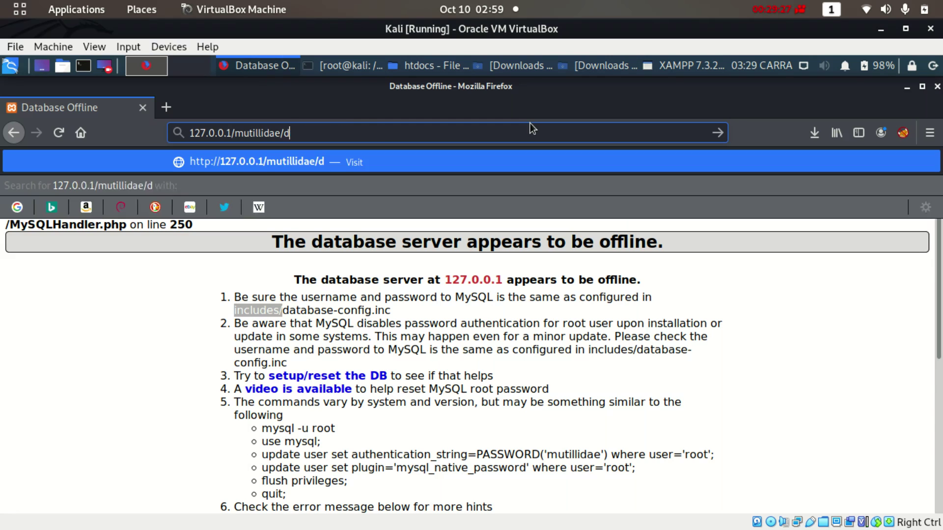
pyautogui.press('BackSpace')
pyautogui.press('Return')
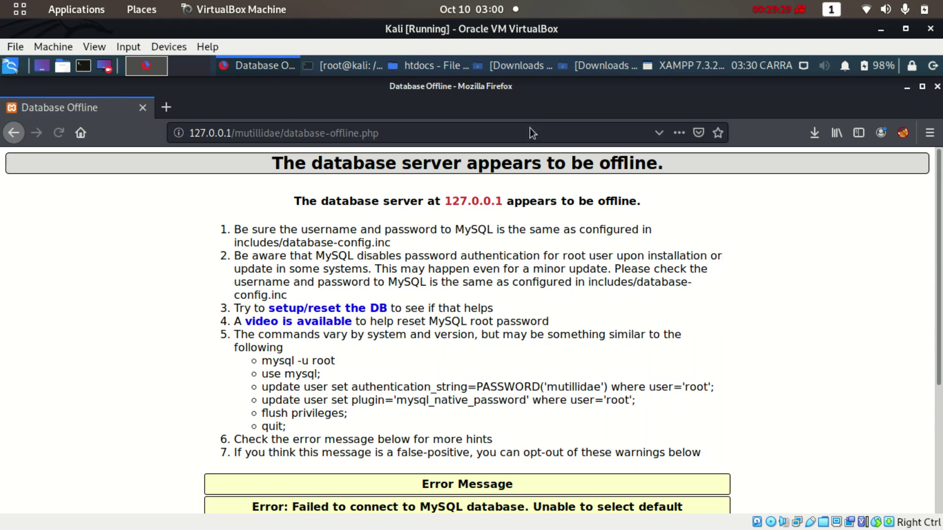
pyautogui.moveTo(940, 304); pyautogui.dragTo(941, 430)
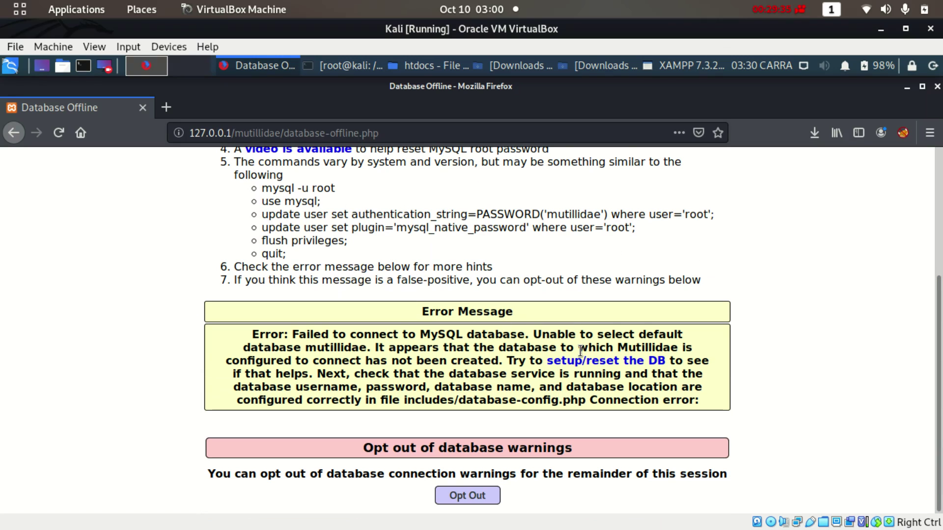
pyautogui.click(596, 362)
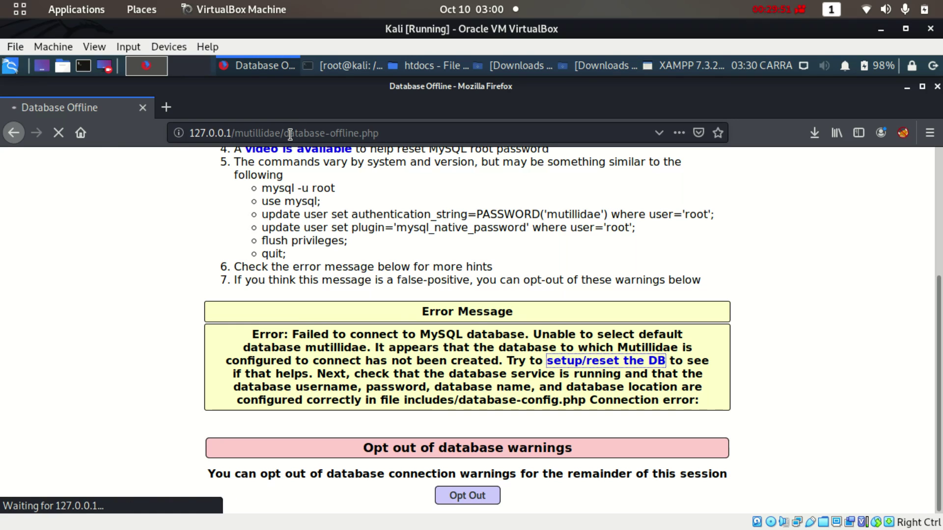
# Trim the address to the mutillidae root and opt out of database connection warnings
pyautogui.moveTo(934, 329); pyautogui.dragTo(933, 180)
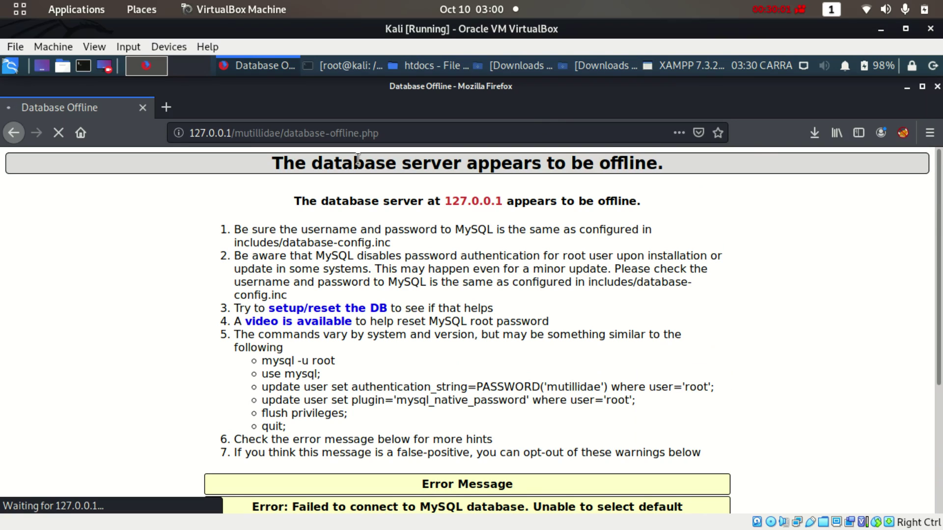
pyautogui.moveTo(285, 133); pyautogui.dragTo(459, 128)
pyautogui.press('BackSpace')
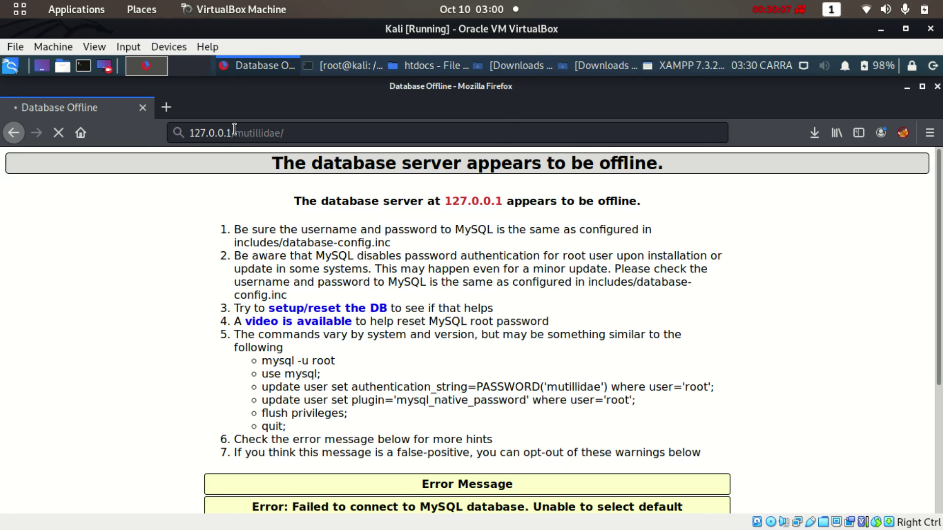
pyautogui.moveTo(941, 315); pyautogui.dragTo(940, 407)
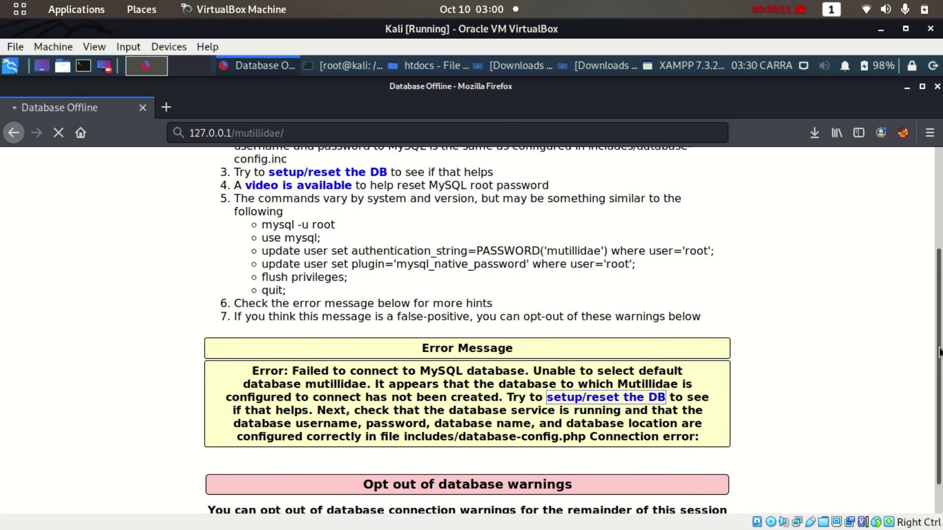
pyautogui.scroll(-1, 939, 352)
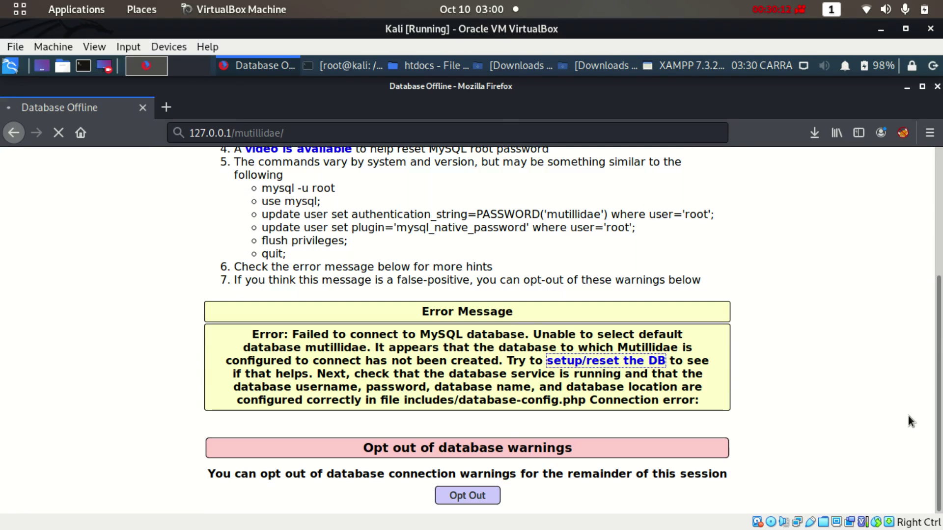
pyautogui.click(467, 498)
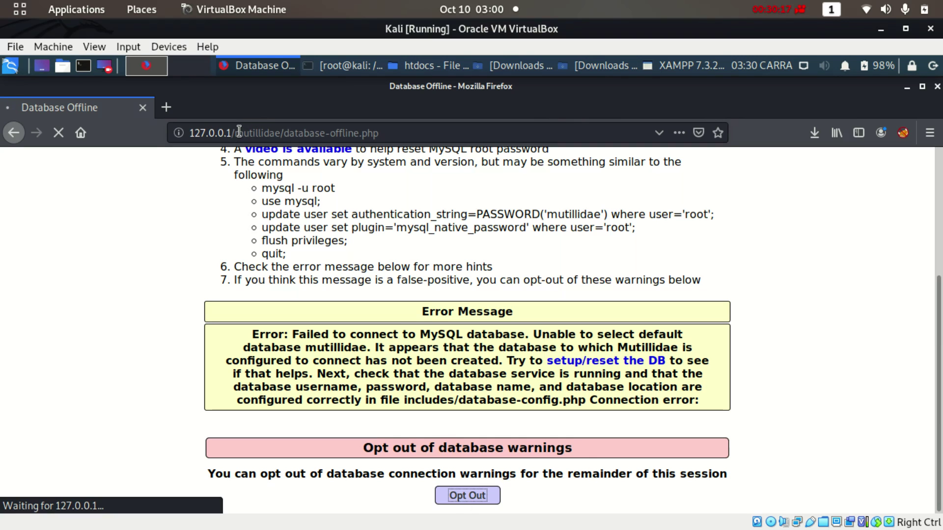
# Load the local server root, then open 127.0.0.1/mutillidae/ again
pyautogui.moveTo(235, 132); pyautogui.dragTo(435, 146)
pyautogui.press('BackSpace')
pyautogui.press('Return')
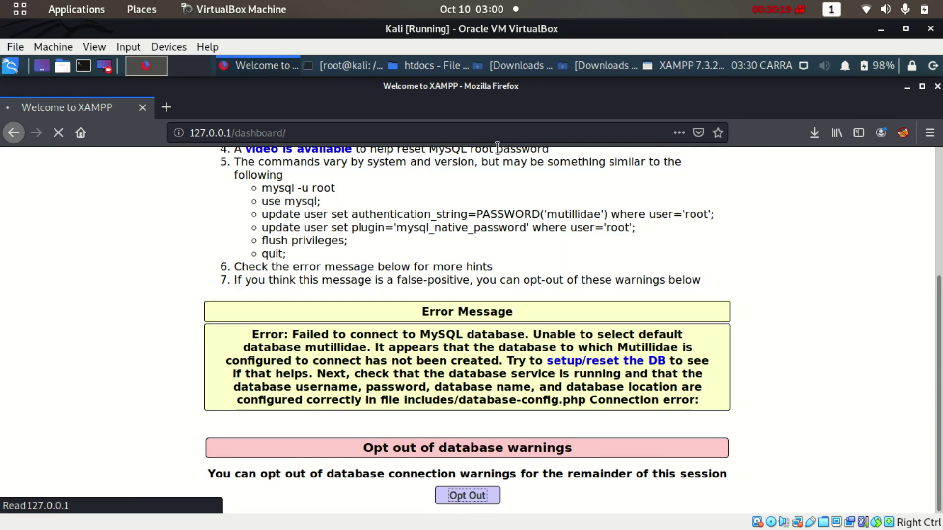
pyautogui.moveTo(233, 132); pyautogui.dragTo(475, 129)
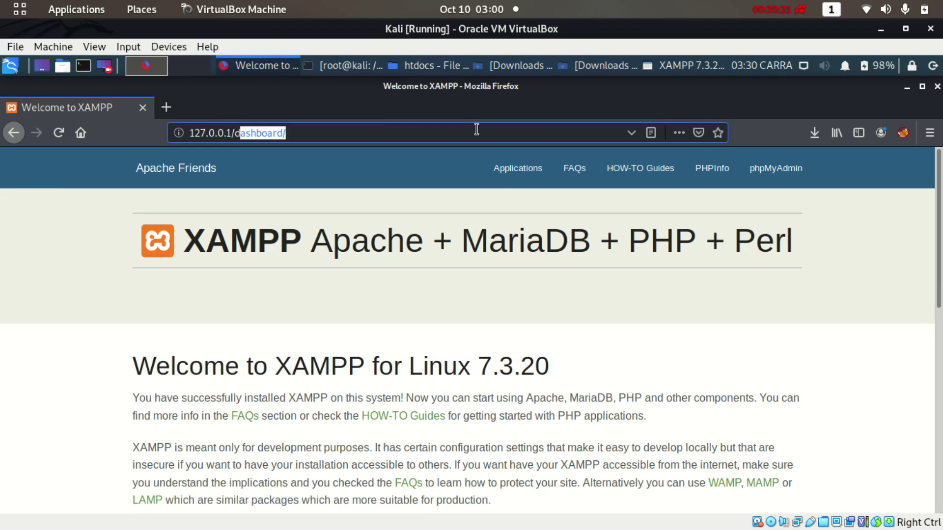
pyautogui.press('BackSpace')
pyautogui.write('mutillidae')
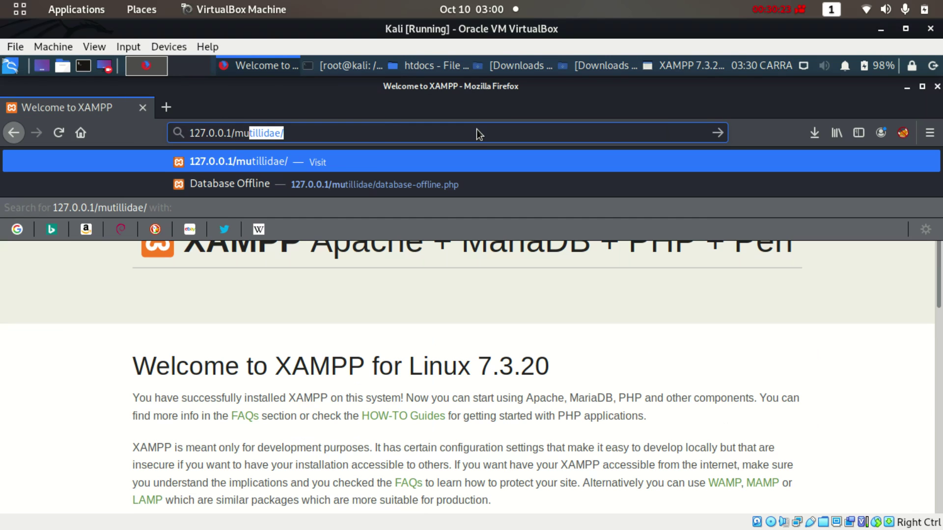
pyautogui.press('Return')
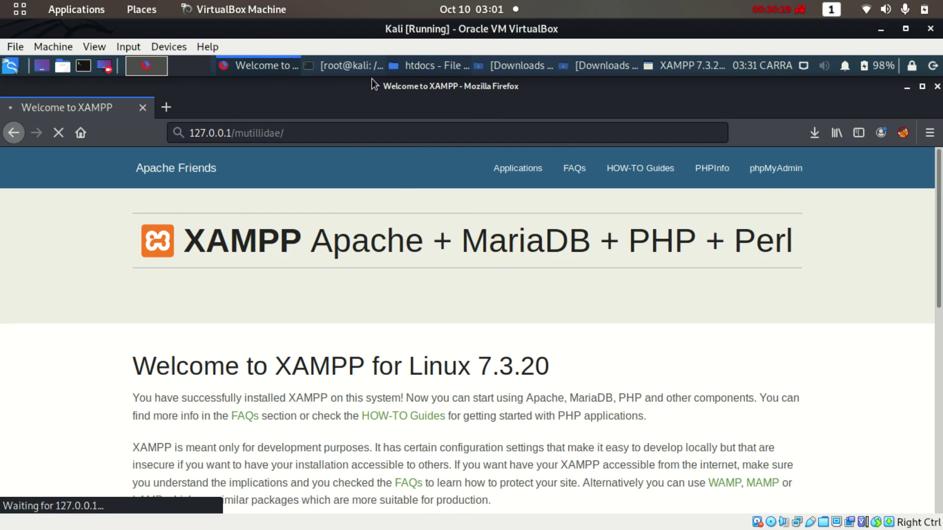
pyautogui.click(272, 67)
# Switch between the htdocs, Downloads and Firefox windows from the taskbar
pyautogui.click(434, 66)
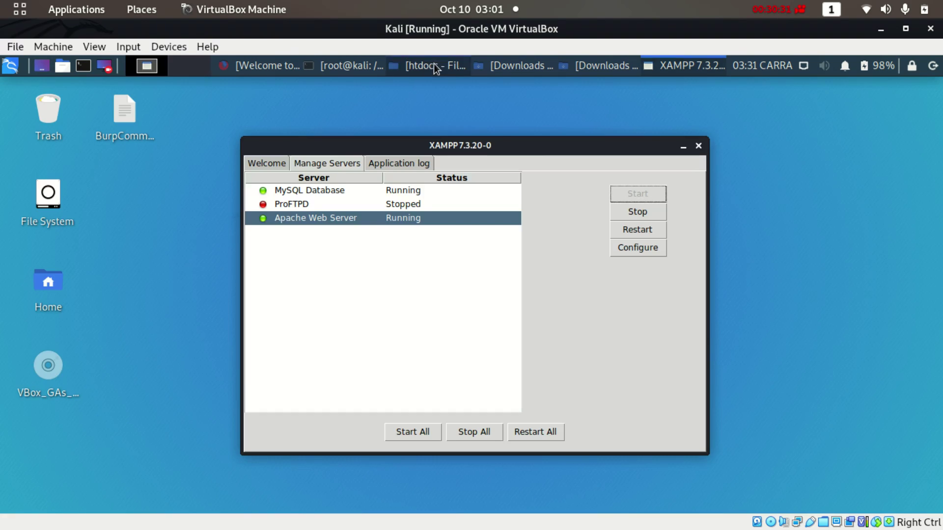
pyautogui.click(505, 66)
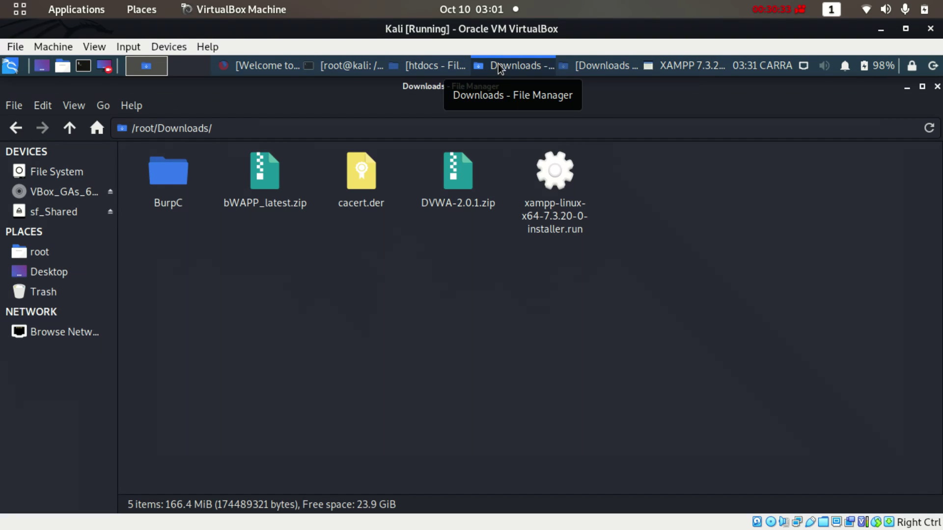
pyautogui.click(434, 68)
pyautogui.click(322, 71)
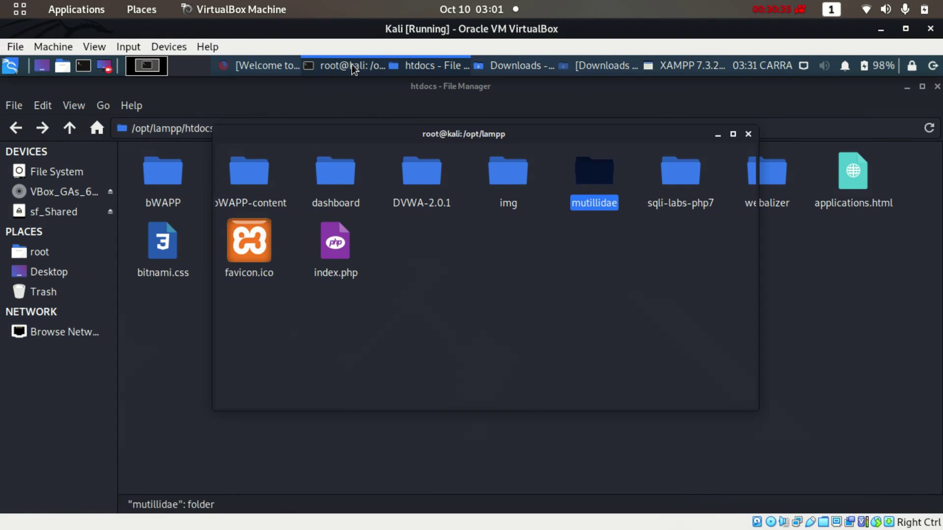
pyautogui.click(260, 66)
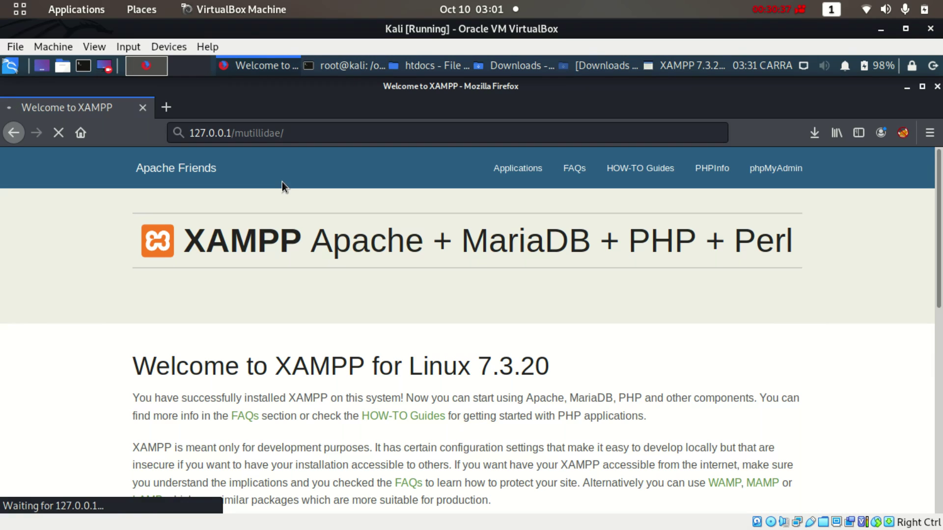
# Close the duplicate Downloads window and minimize the remaining Downloads window
pyautogui.click(508, 66)
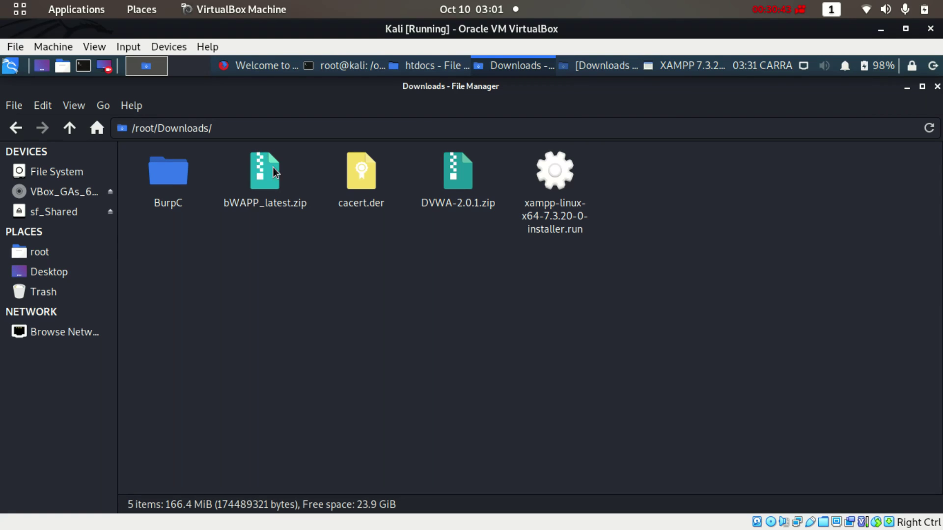
pyautogui.click(589, 68)
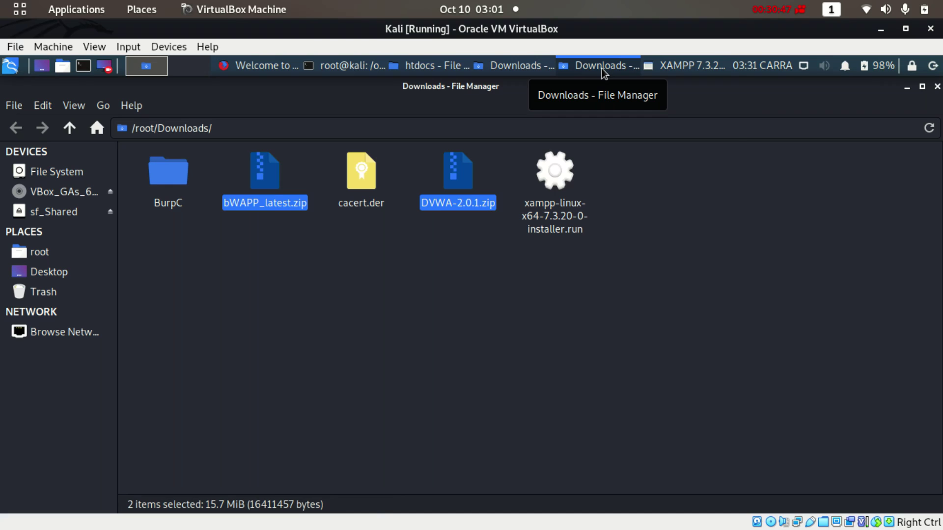
pyautogui.rightClick(602, 69)
pyautogui.click(591, 256)
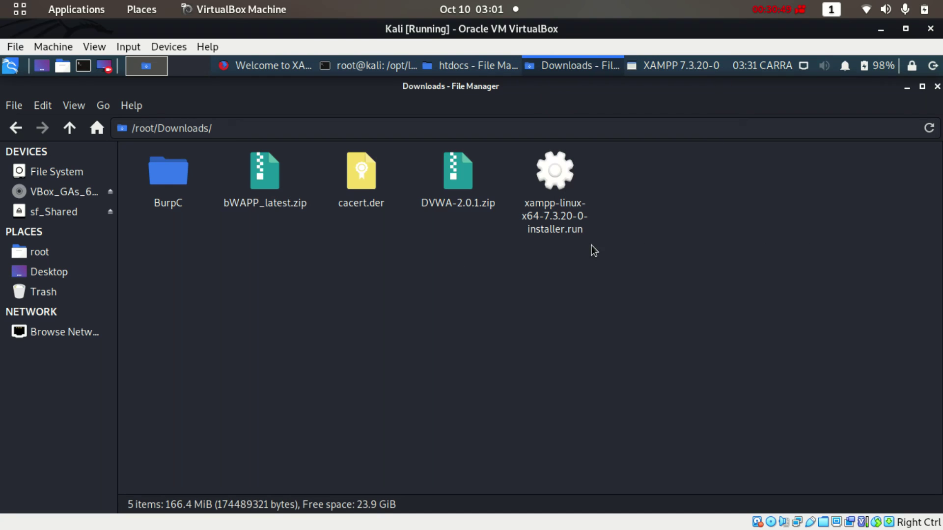
pyautogui.click(559, 72)
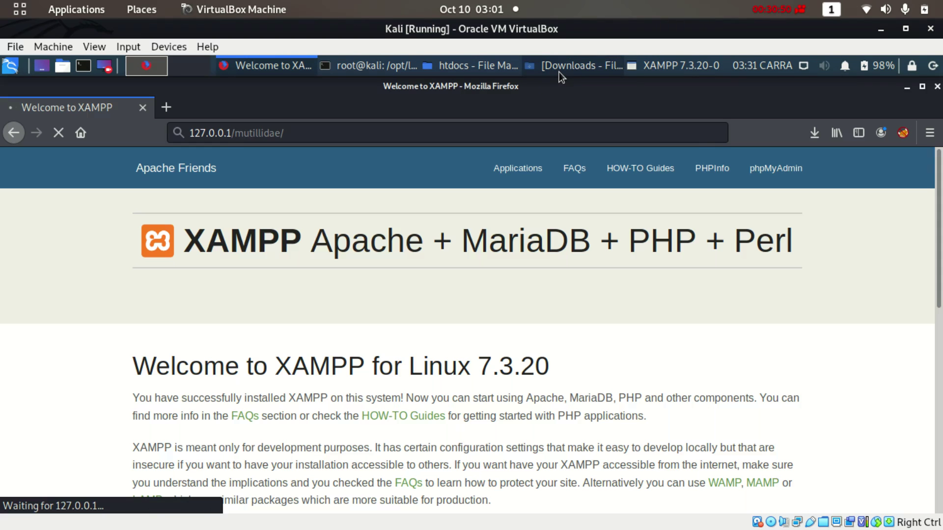
# Look inside the mutillidae folder in htdocs, go back, and bring Firefox forward
pyautogui.click(477, 63)
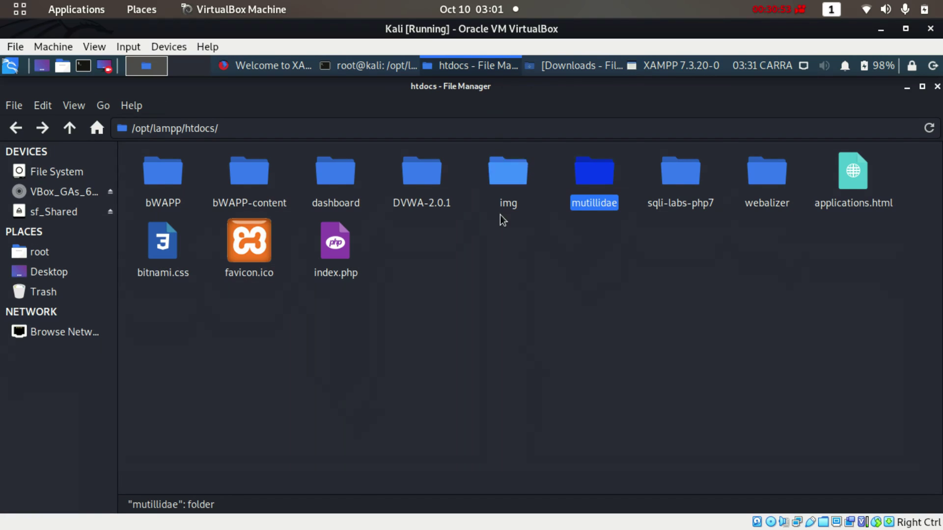
pyautogui.click(555, 261)
pyautogui.doubleClick(595, 179)
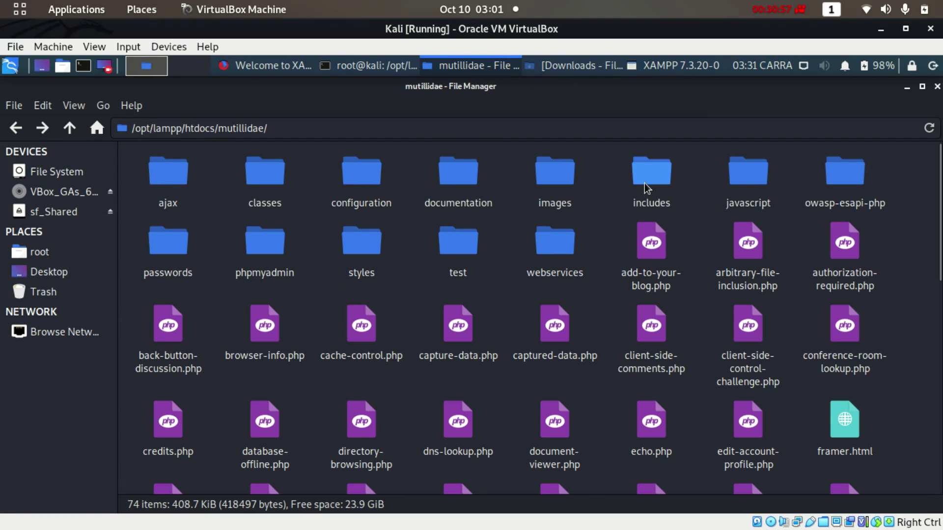
pyautogui.click(16, 129)
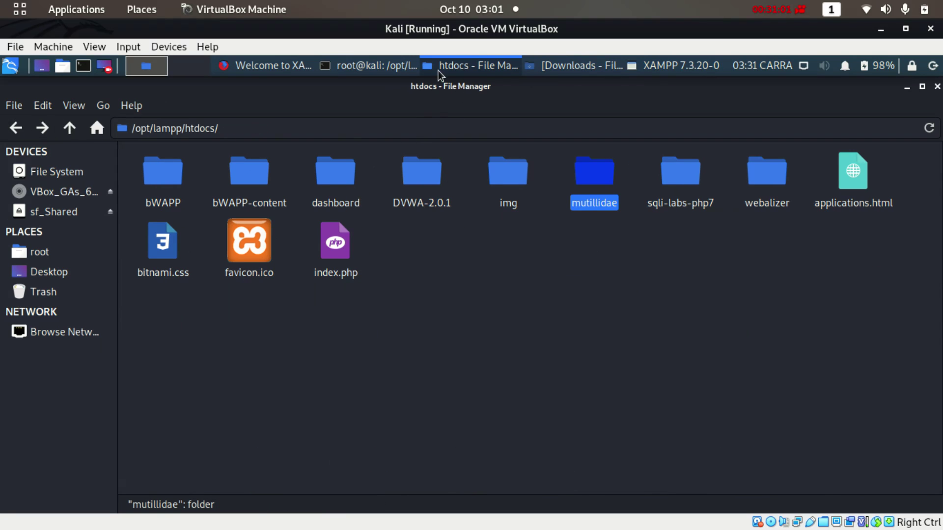
pyautogui.click(261, 65)
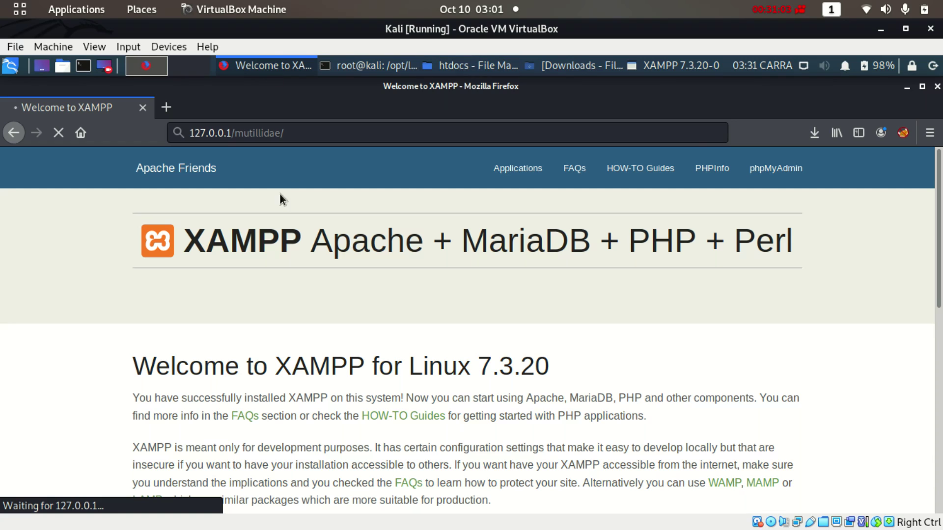
# Load the bWAPP login page at 127.0.0.1/bWAPP/
pyautogui.moveTo(232, 133); pyautogui.dragTo(377, 152)
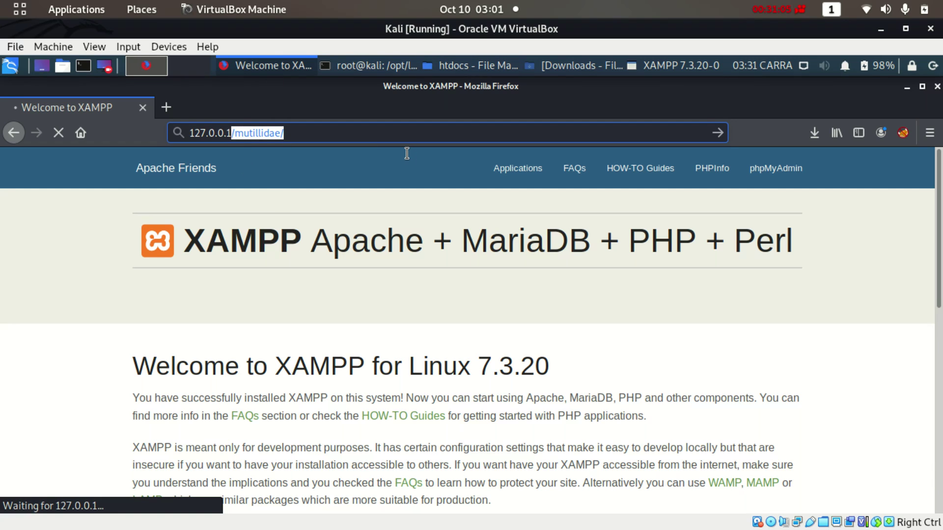
pyautogui.write('/w')
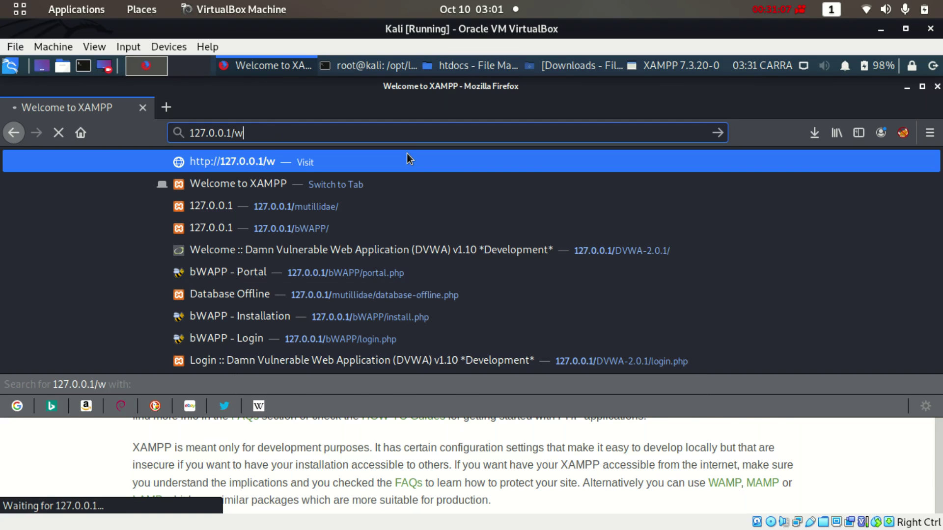
pyautogui.press('BackSpace')
pyautogui.write('bWAPP/')
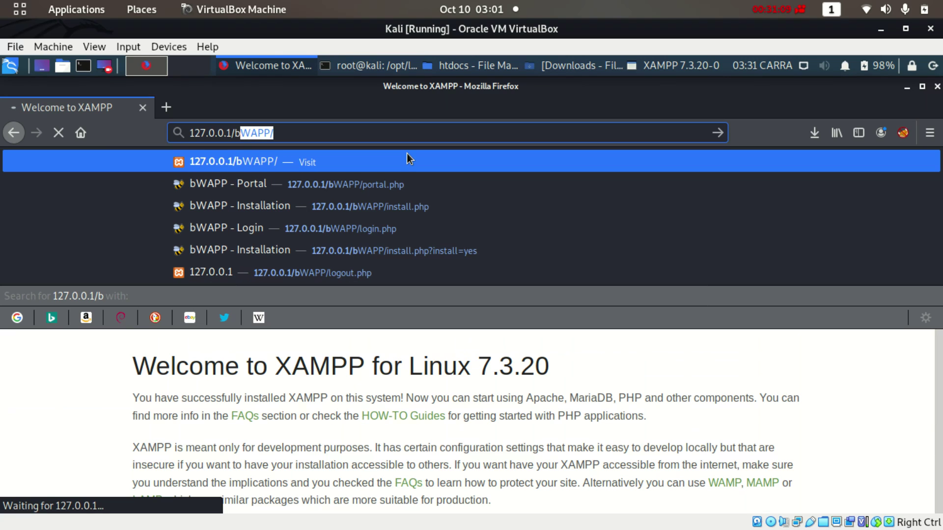
pyautogui.press('Return')
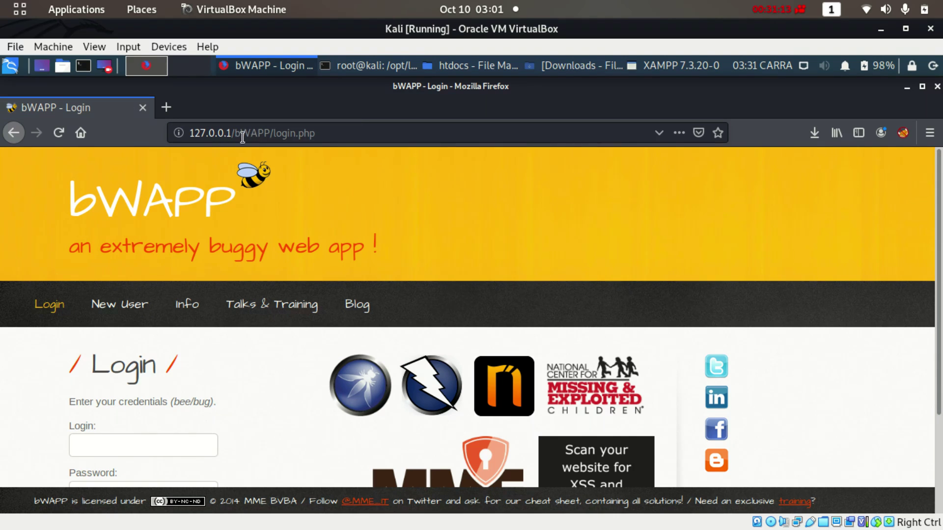
# Change the address to 127.0.0.1/mutillidae/ to load the Mutillidae II home page
pyautogui.moveTo(240, 133); pyautogui.dragTo(410, 132)
pyautogui.press('BackSpace')
pyautogui.press('BackSpace')
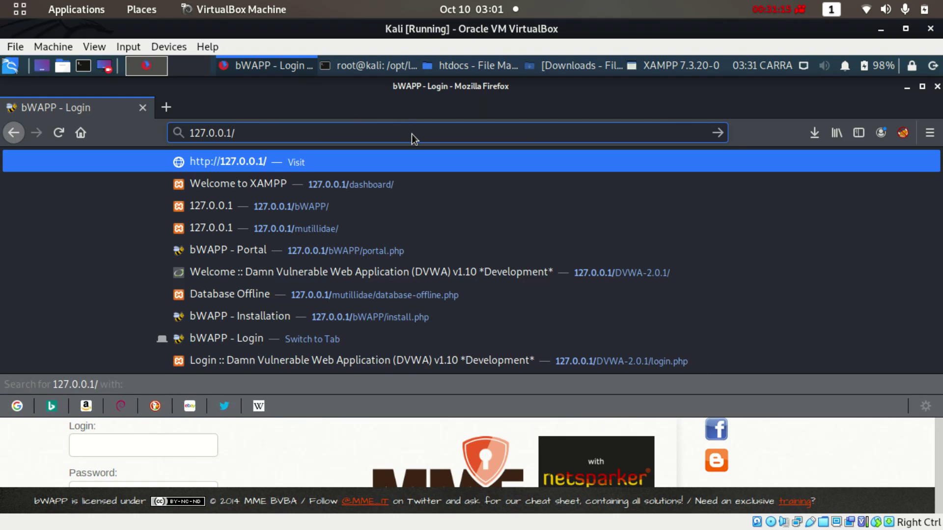
pyautogui.write('mut')
pyautogui.press('Return')
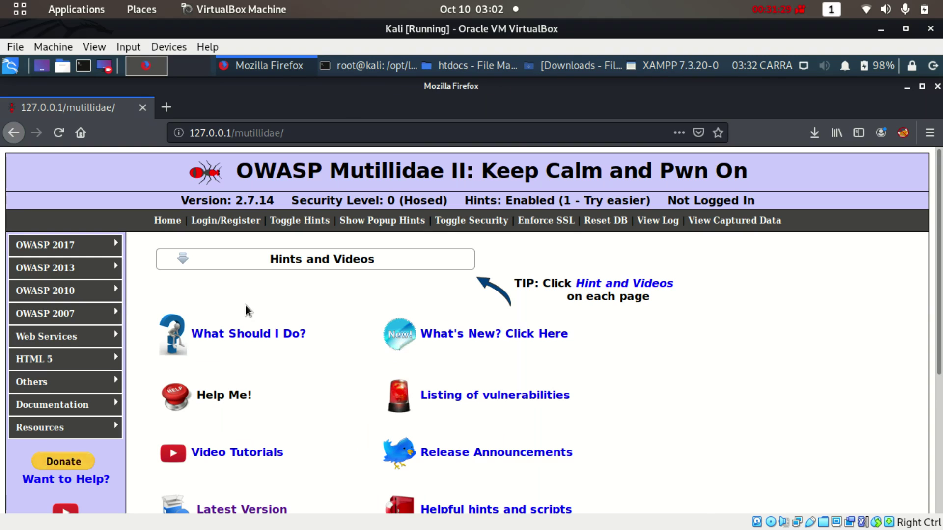
pyautogui.moveTo(89, 288)
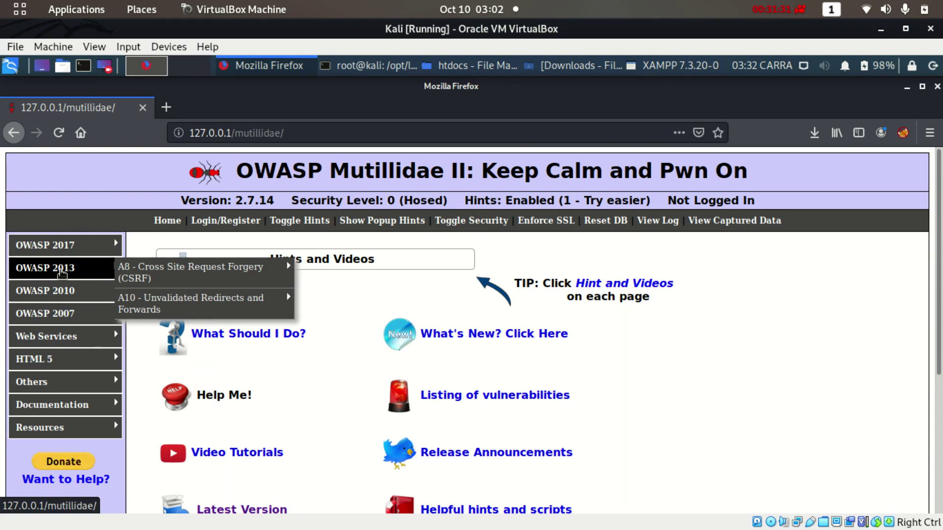
pyautogui.moveTo(48, 249)
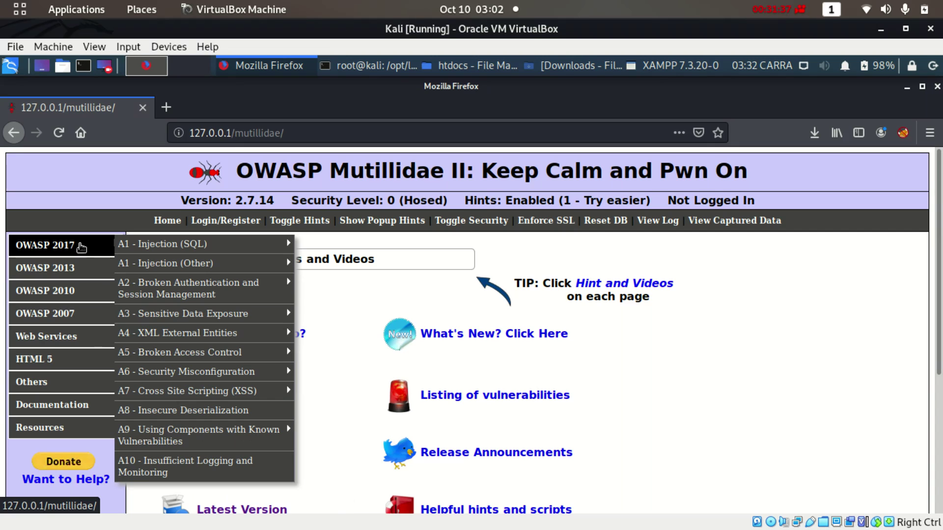
pyautogui.moveTo(125, 251)
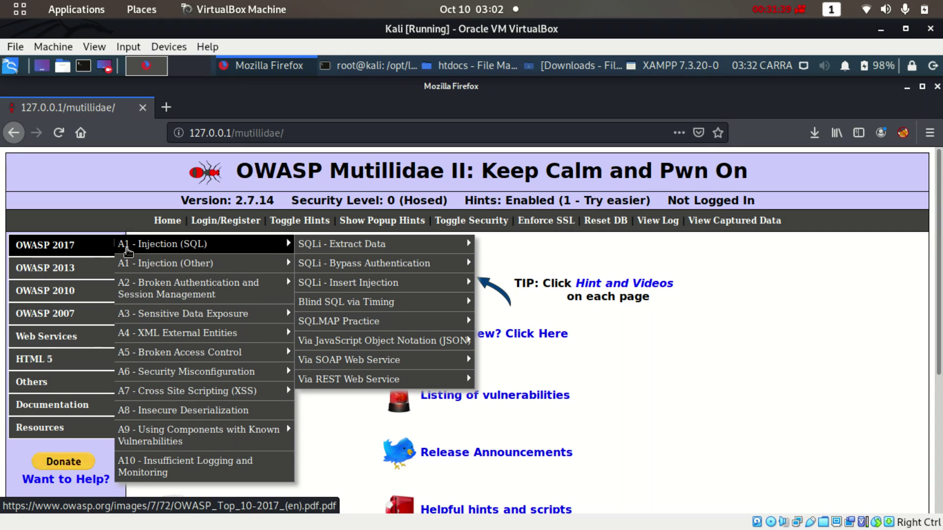
pyautogui.moveTo(152, 264)
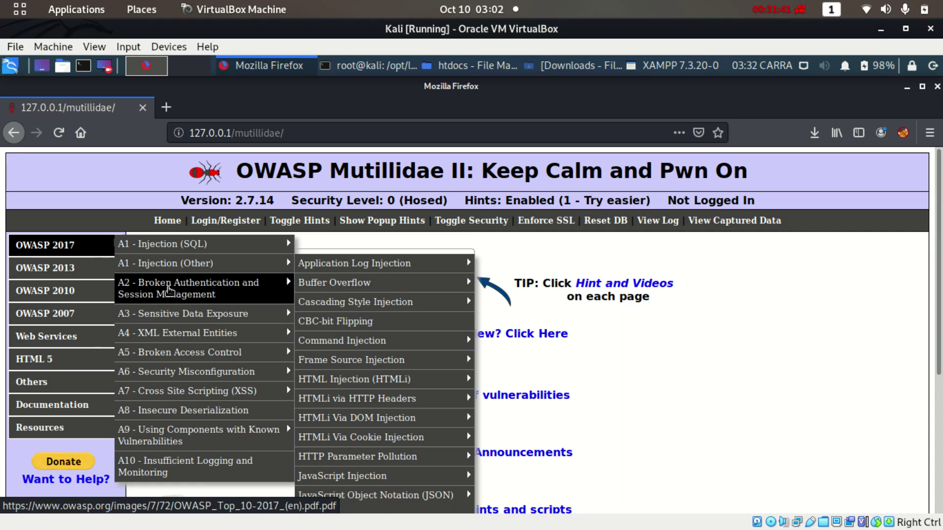
pyautogui.moveTo(181, 336)
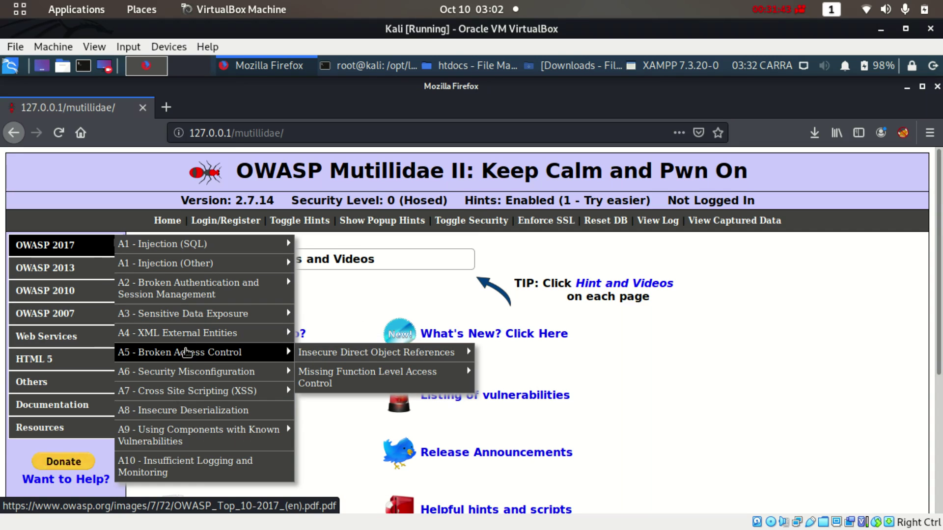
pyautogui.moveTo(240, 313)
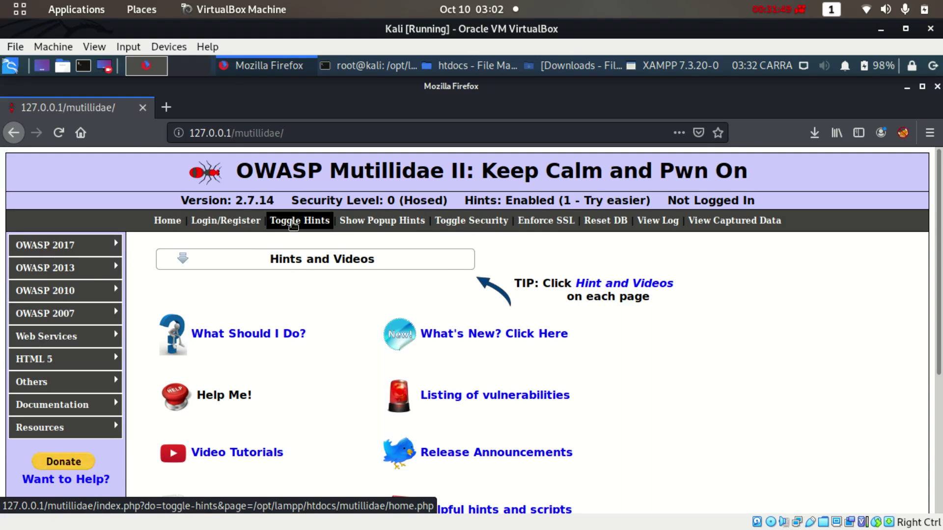
pyautogui.moveTo(84, 248)
pyautogui.moveTo(175, 248)
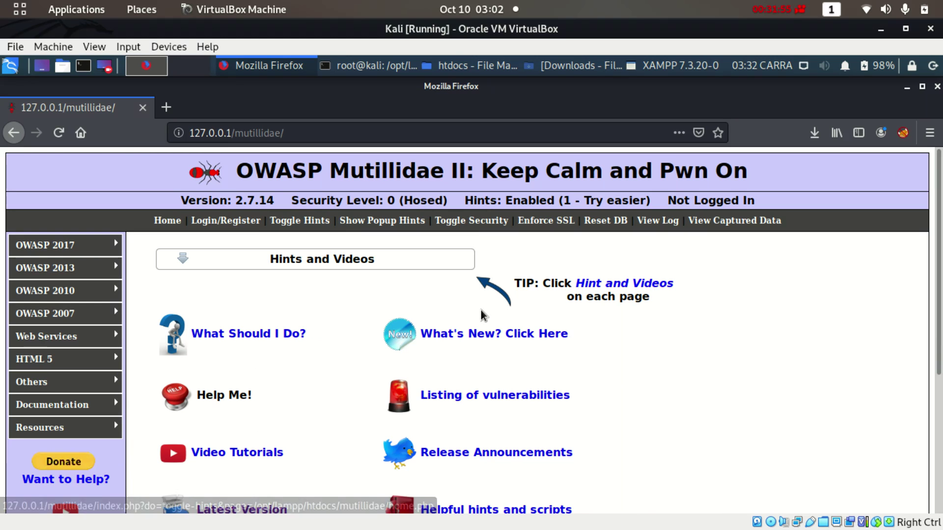
pyautogui.scroll(-4, 894, 225)
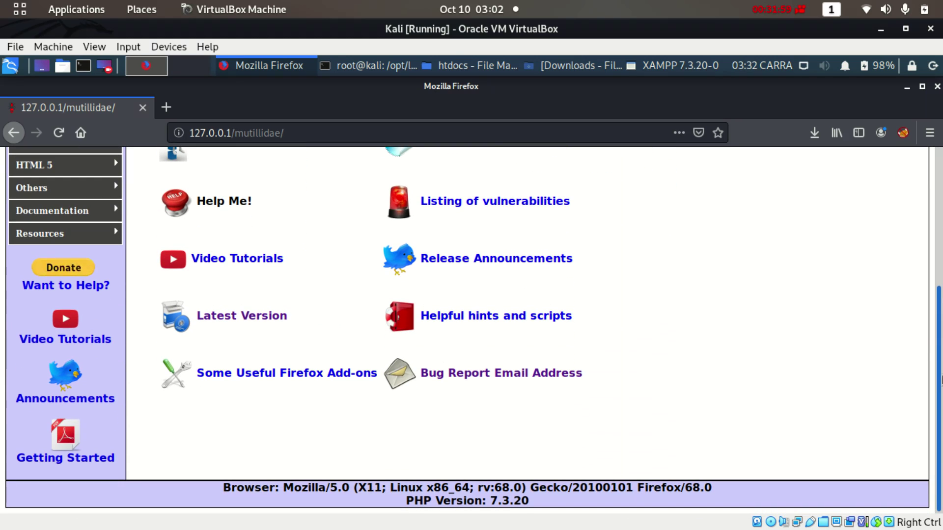
pyautogui.moveTo(941, 380); pyautogui.dragTo(940, 192)
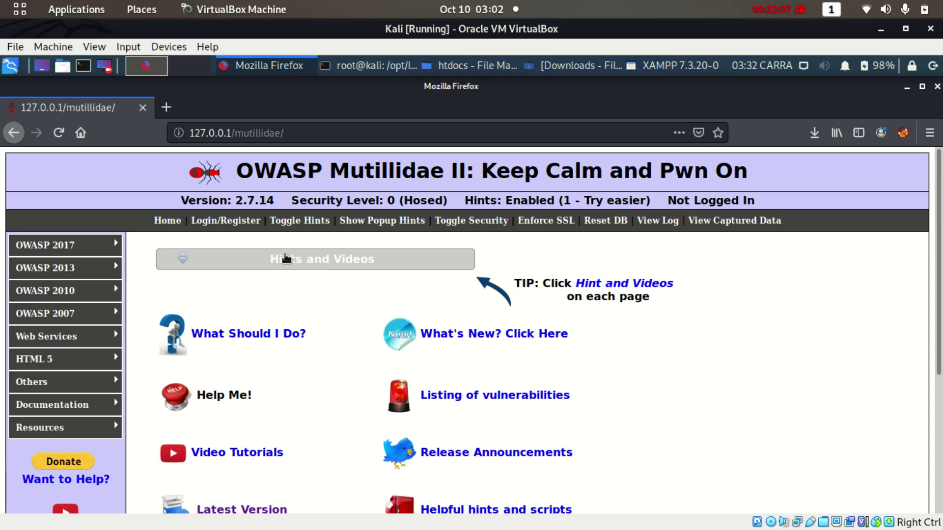
pyautogui.moveTo(235, 133); pyautogui.dragTo(333, 132)
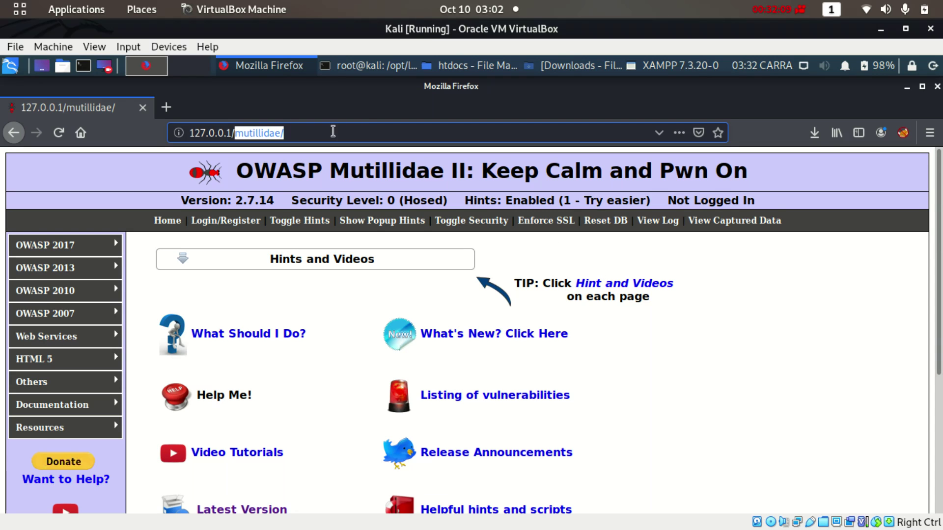
# Load the XAMPP dashboard at 127.0.0.1/ in Firefox
pyautogui.press('BackSpace')
pyautogui.press('Return')
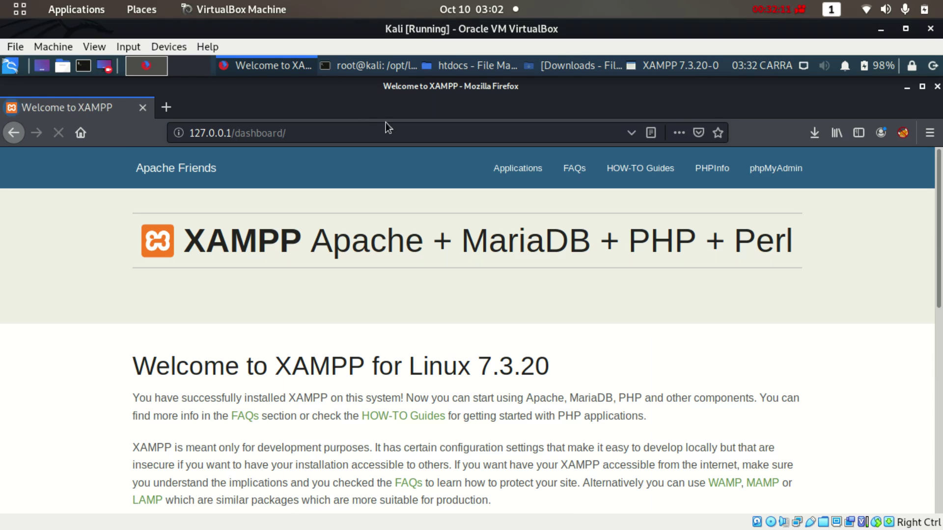
pyautogui.click(453, 65)
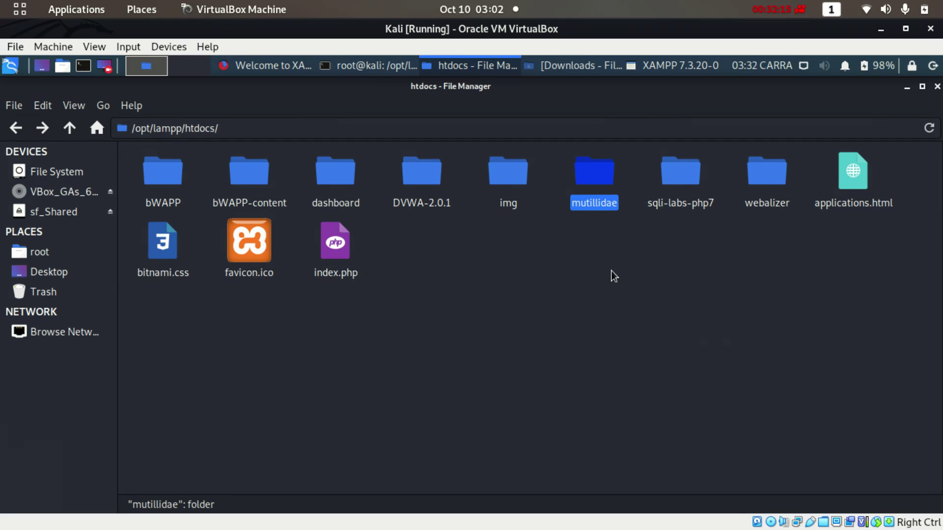
# Copy the sqli-labs-php7 folder name from Rename, cancel without renaming, and return to Firefox
pyautogui.click(586, 285)
pyautogui.rightClick(682, 199)
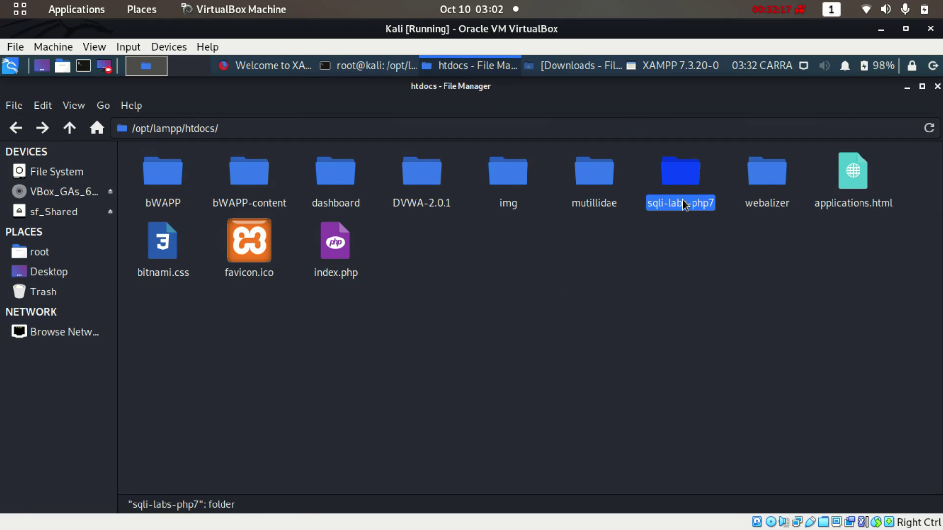
pyautogui.click(718, 402)
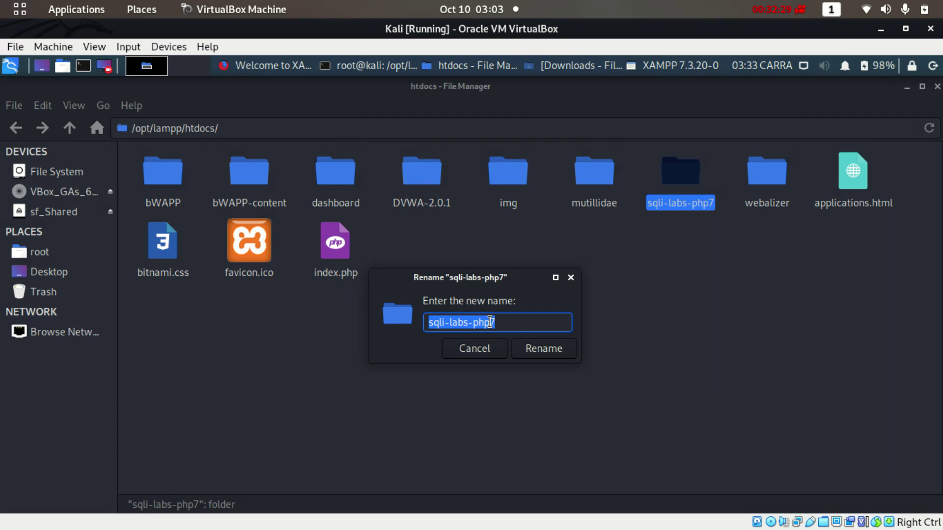
pyautogui.rightClick(490, 322)
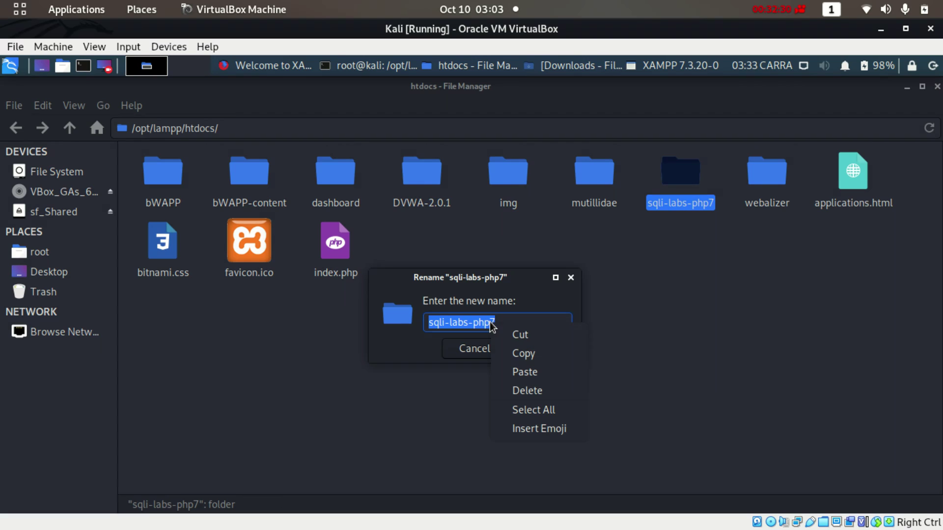
pyautogui.click(526, 354)
pyautogui.click(476, 349)
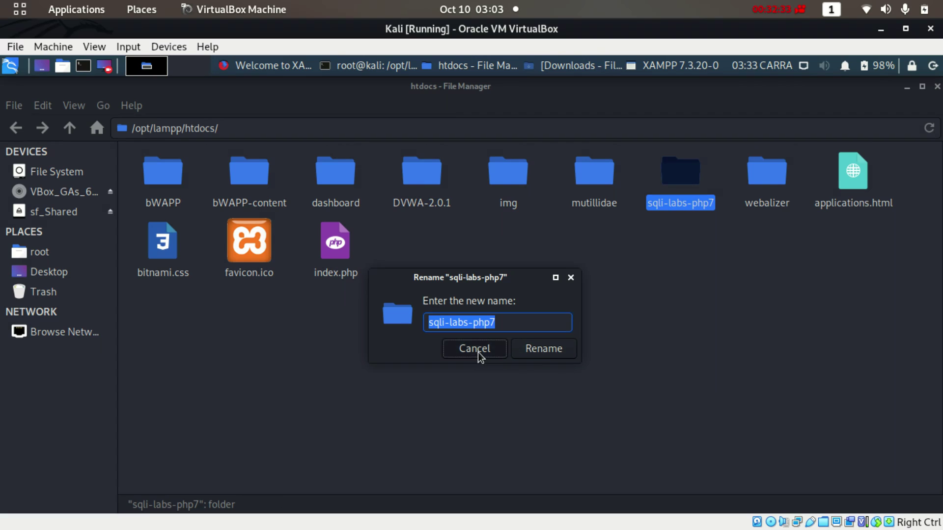
pyautogui.click(266, 65)
pyautogui.moveTo(244, 133); pyautogui.dragTo(391, 138)
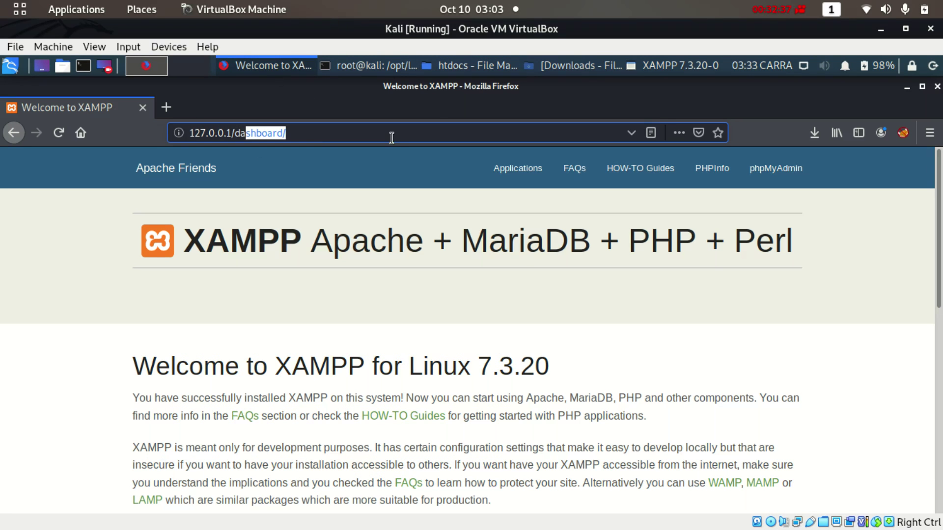
# Paste sqli-labs-php7 into the address to load SQLi-LABS Page-1, then show the htdocs file manager
pyautogui.press('BackSpace')
pyautogui.press('BackSpace')
pyautogui.press('BackSpace')
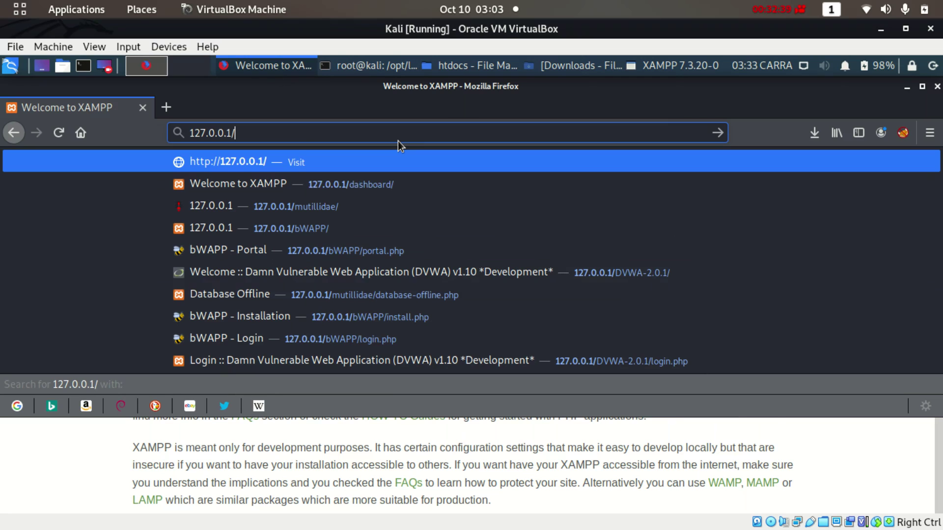
pyautogui.hotkey('ctrl', 'v')
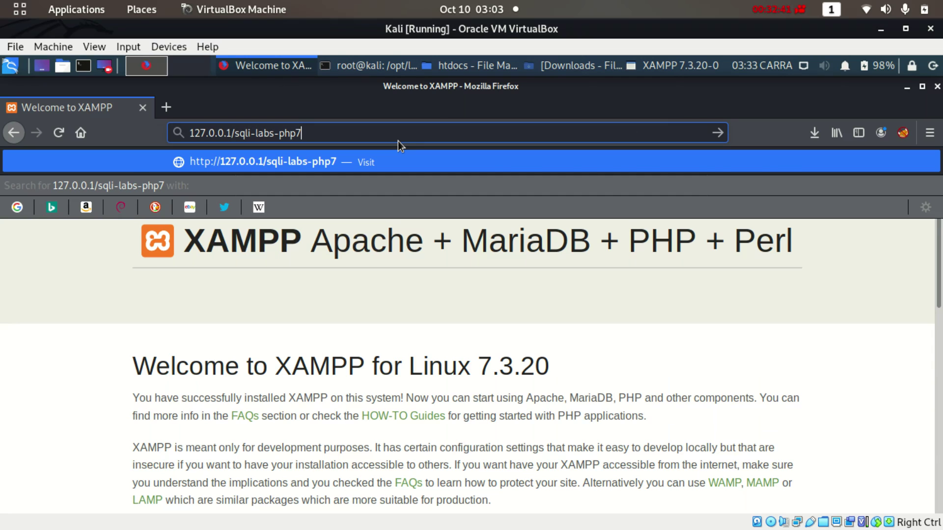
pyautogui.press('Return')
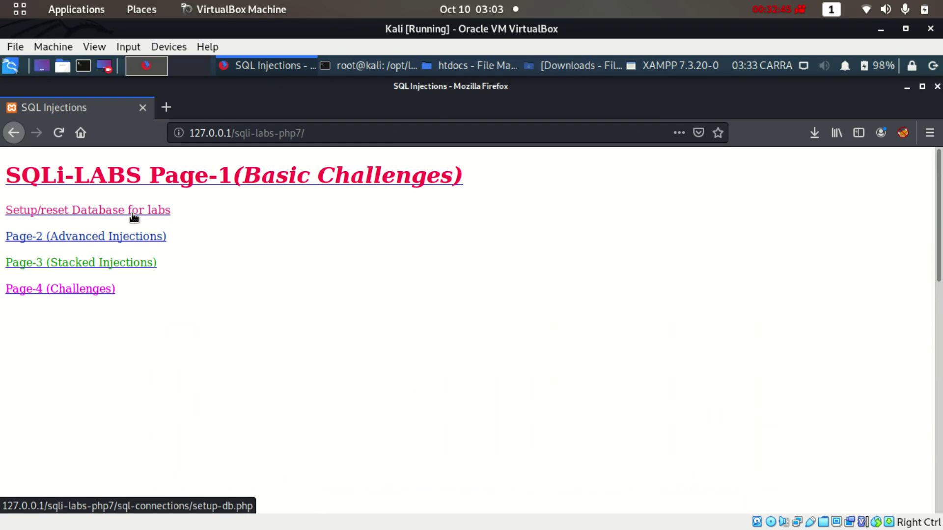
pyautogui.click(470, 69)
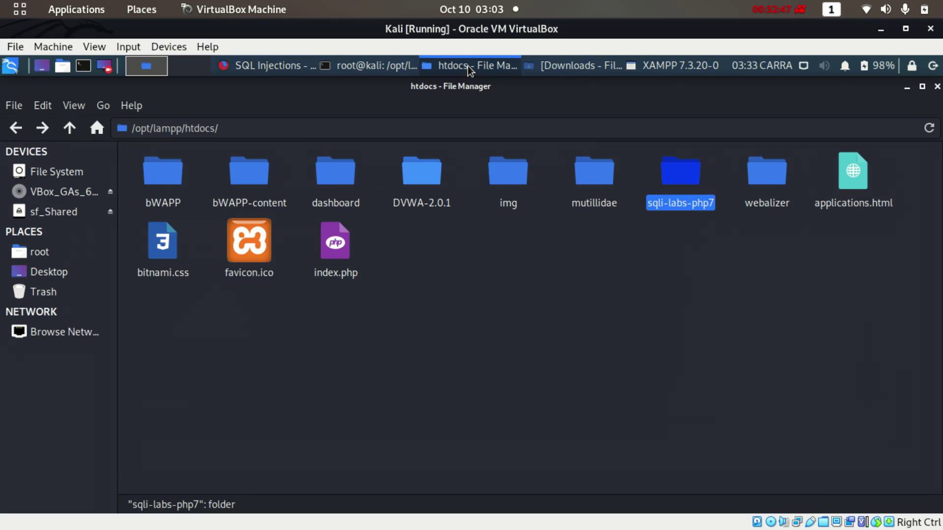
# Open sqli-labs-php7/sql-connections/db-creds.inc in Mousepad, showing user root with an empty password
pyautogui.doubleClick(689, 171)
pyautogui.scroll(-10, 689, 171)
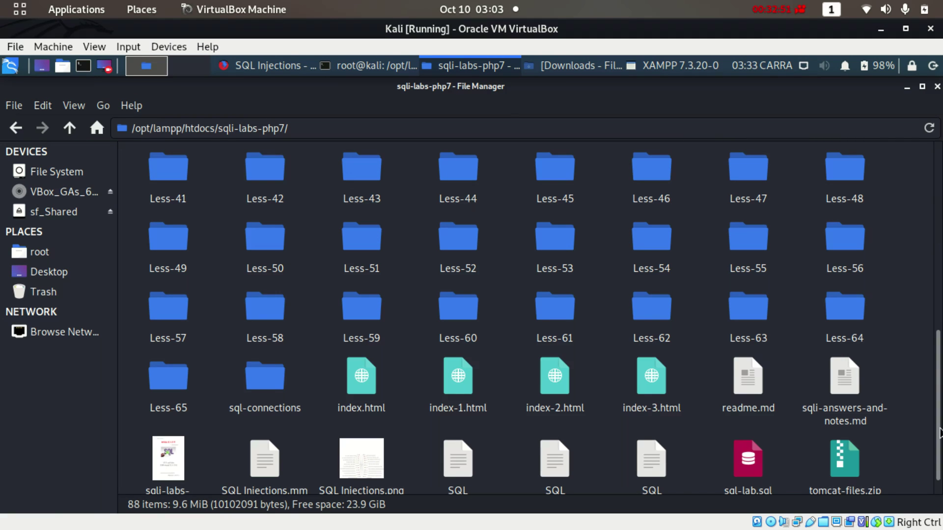
pyautogui.moveTo(939, 433)
pyautogui.mouseDown()
pyautogui.moveTo(939, 442)
pyautogui.moveTo(939, 236)
pyautogui.moveTo(939, 420)
pyautogui.mouseUp()
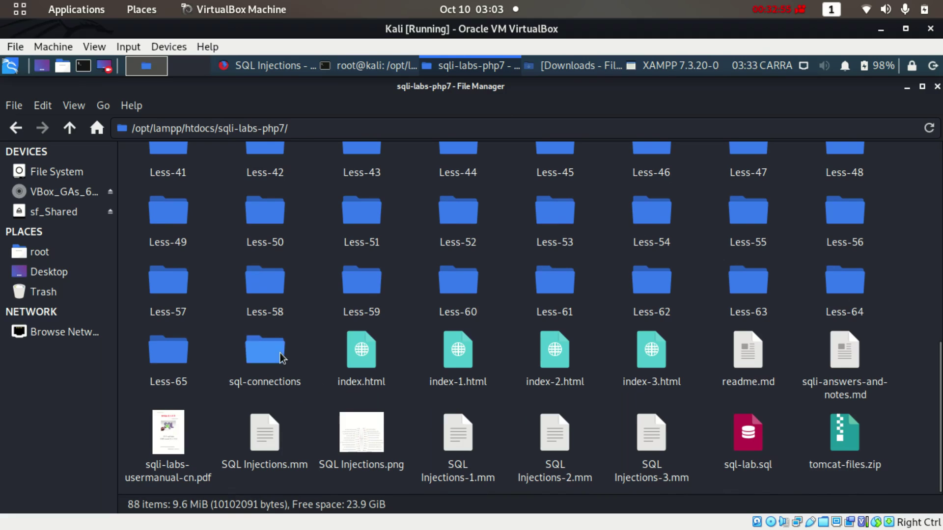
pyautogui.doubleClick(282, 358)
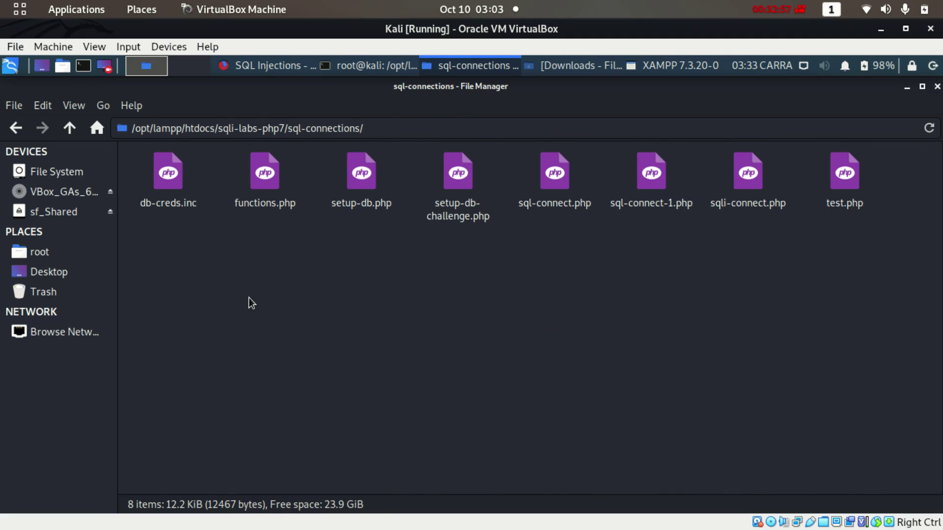
pyautogui.click(166, 192)
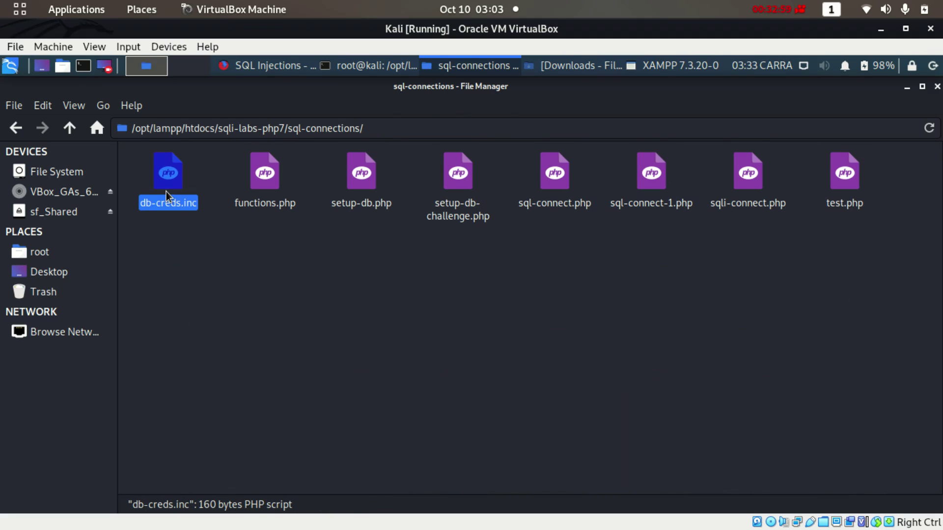
pyautogui.rightClick(166, 192)
pyautogui.click(197, 223)
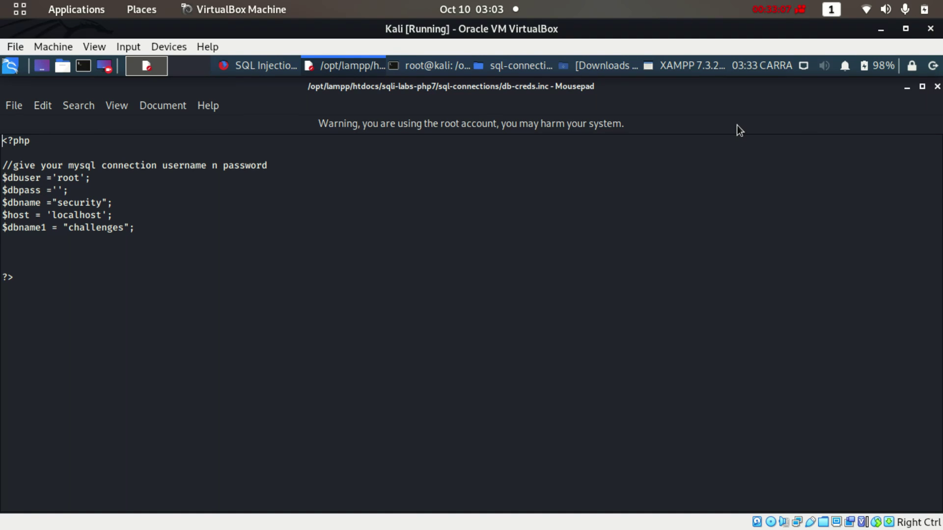
# Close Mousepad, navigate back to htdocs, and minimize the file manager to reveal Firefox
pyautogui.click(937, 87)
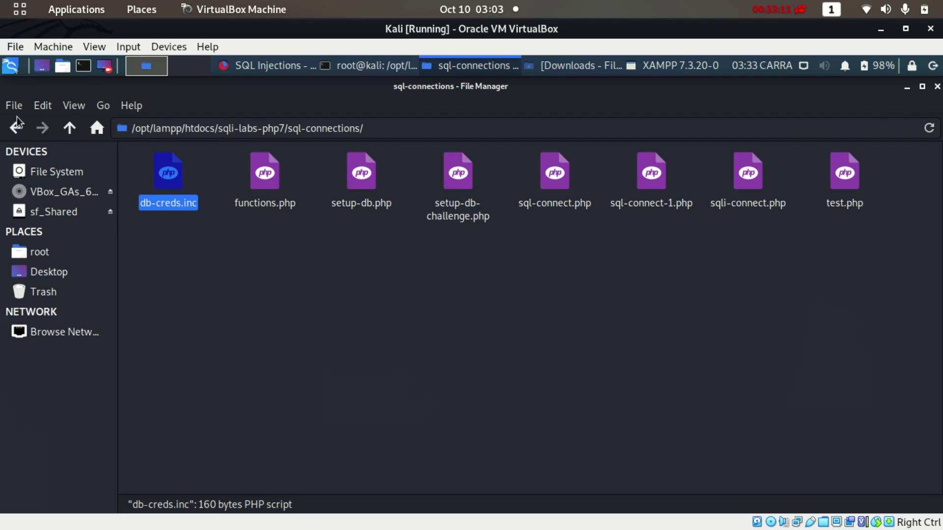
pyautogui.click(16, 126)
pyautogui.click(16, 127)
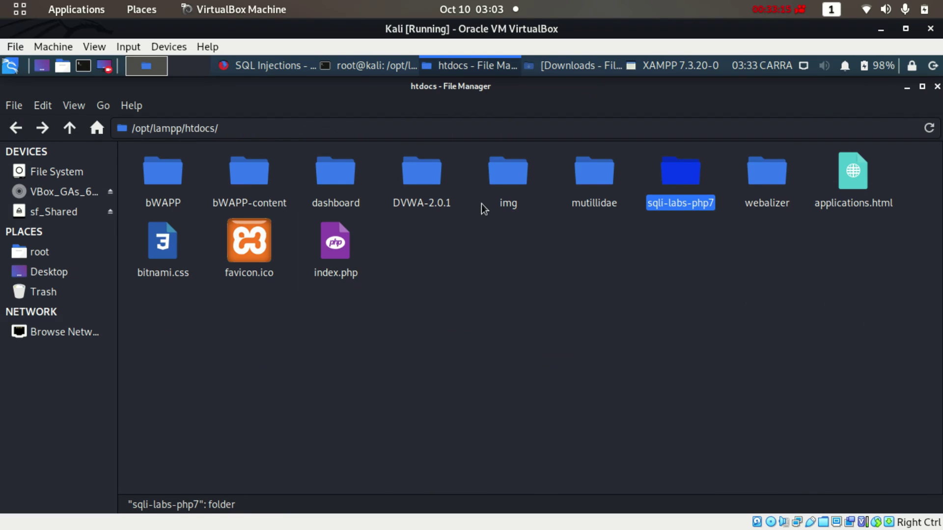
pyautogui.click(907, 87)
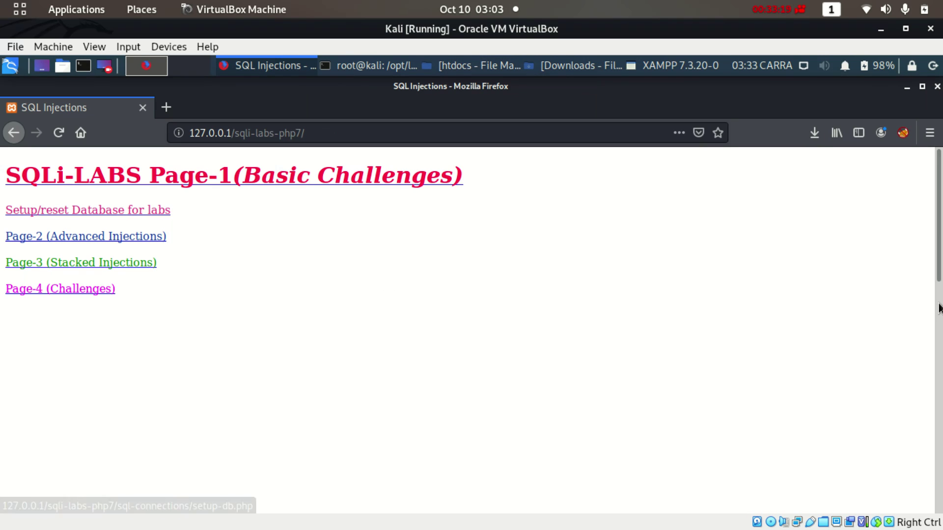
pyautogui.moveTo(940, 273); pyautogui.dragTo(924, 435)
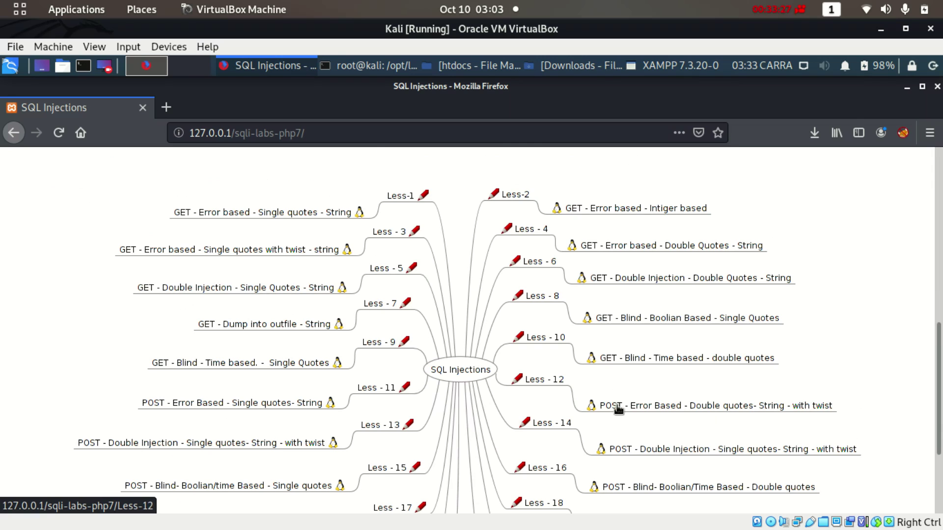
pyautogui.scroll(10, 907, 351)
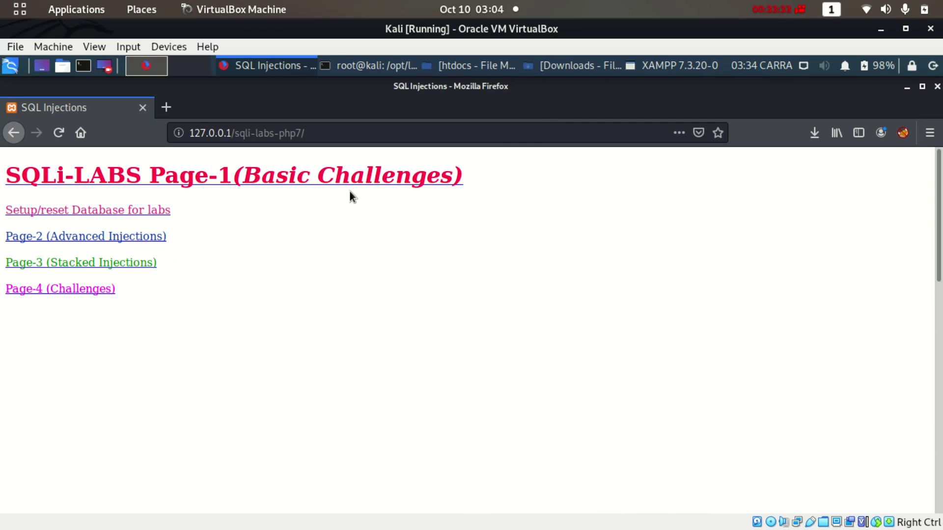
# Run Setup/reset Database for labs, creating the SECURITY database with its tables and data
pyautogui.click(28, 214)
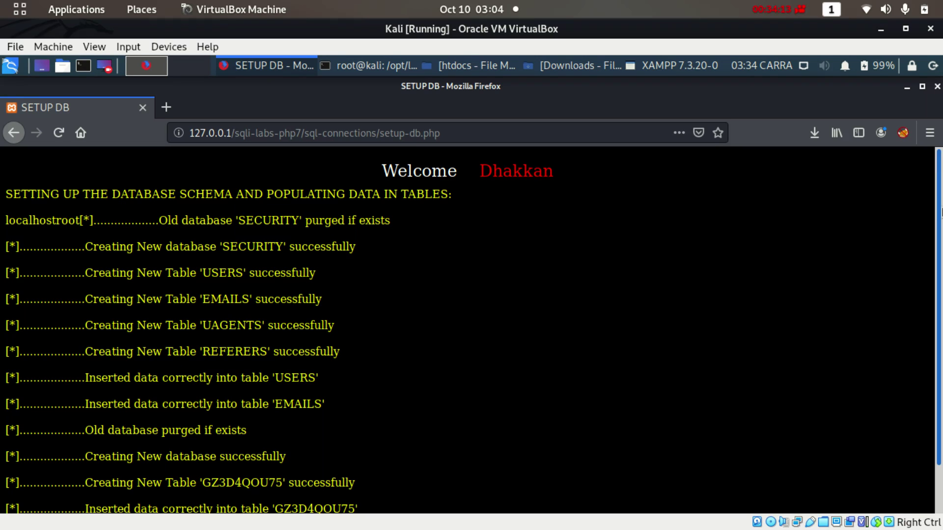
pyautogui.moveTo(939, 206); pyautogui.dragTo(940, 322)
pyautogui.scroll(2, 941, 287)
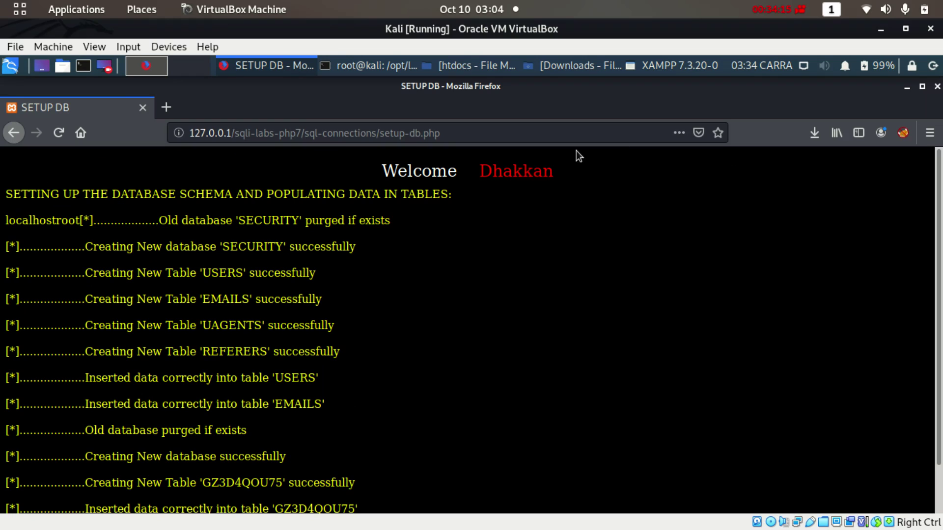
# Trim the address back to 127.0.0.1/sqli-labs-php7/ to return to Page-1
pyautogui.moveTo(315, 133); pyautogui.dragTo(584, 154)
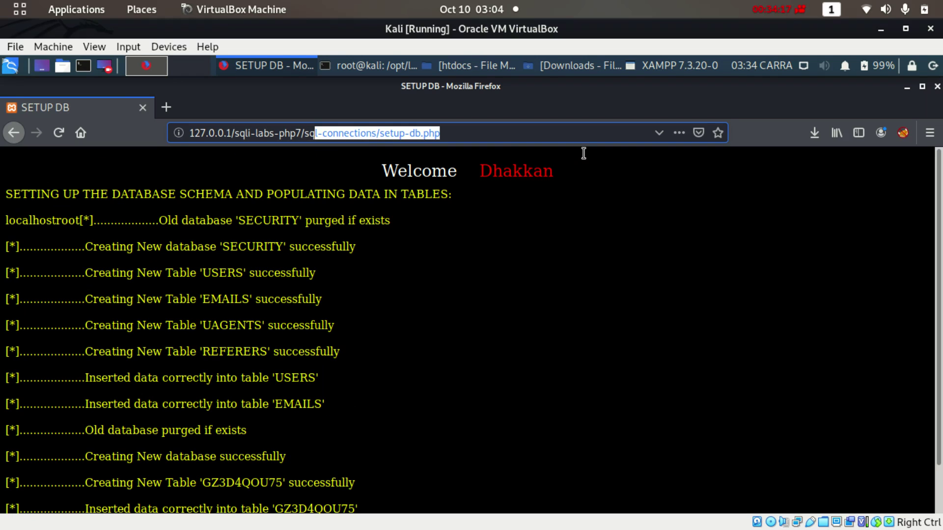
pyautogui.press('BackSpace')
pyautogui.press('BackSpace')
pyautogui.press('BackSpace')
pyautogui.press('Return')
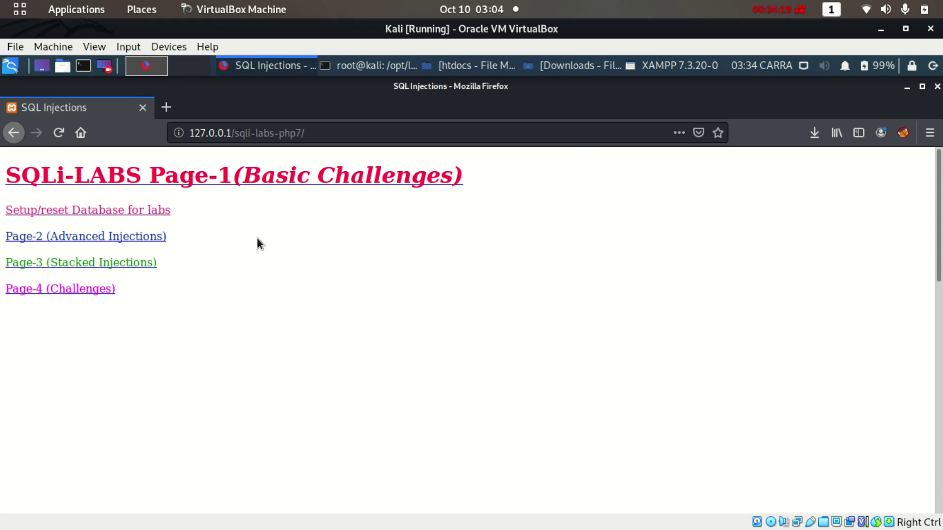
# Open Page-2, return to Page-1, and abort a second database setup run
pyautogui.click(64, 239)
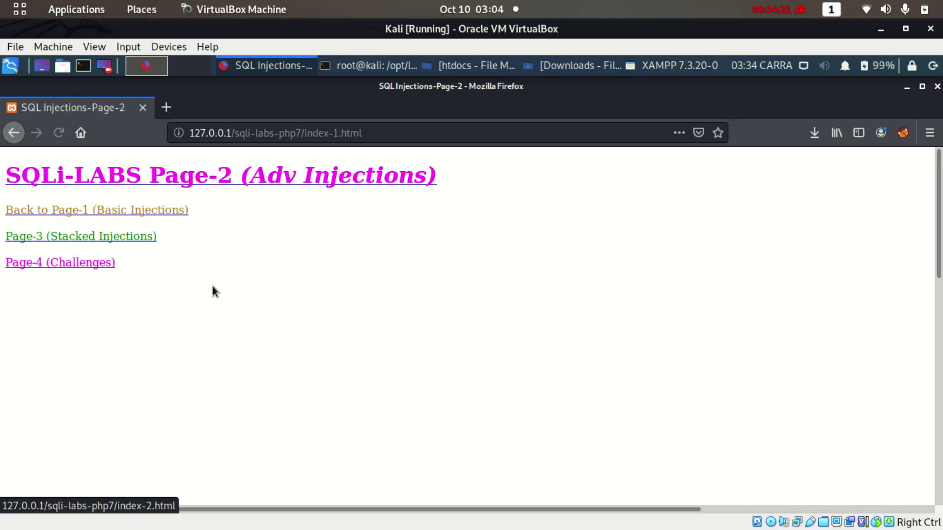
pyautogui.click(69, 211)
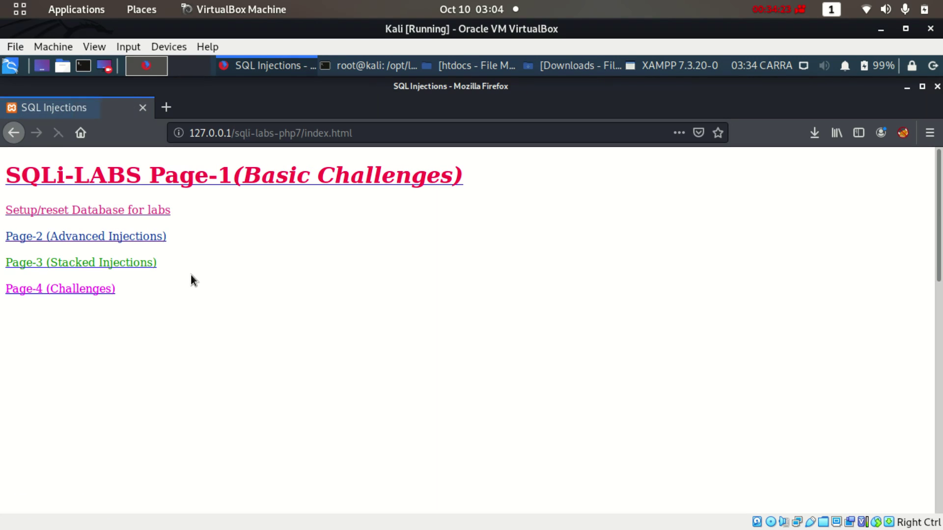
pyautogui.click(95, 215)
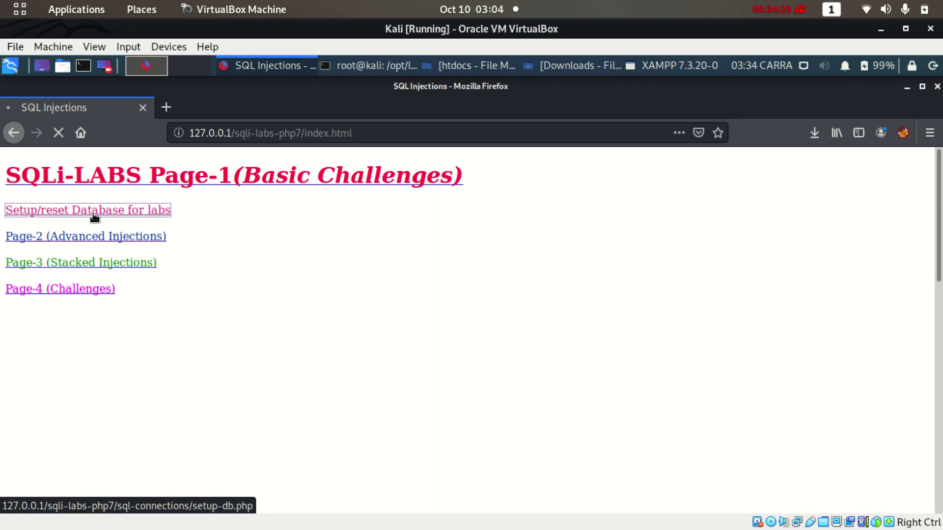
pyautogui.click(62, 133)
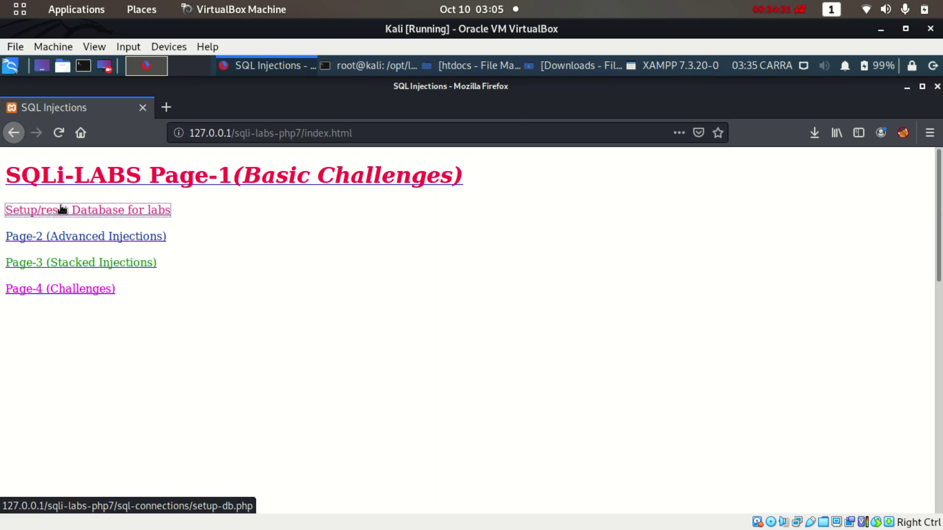
# Browse Page-2, Page-3 and Page-4, then jump to Page-2's lesson mind map
pyautogui.click(88, 237)
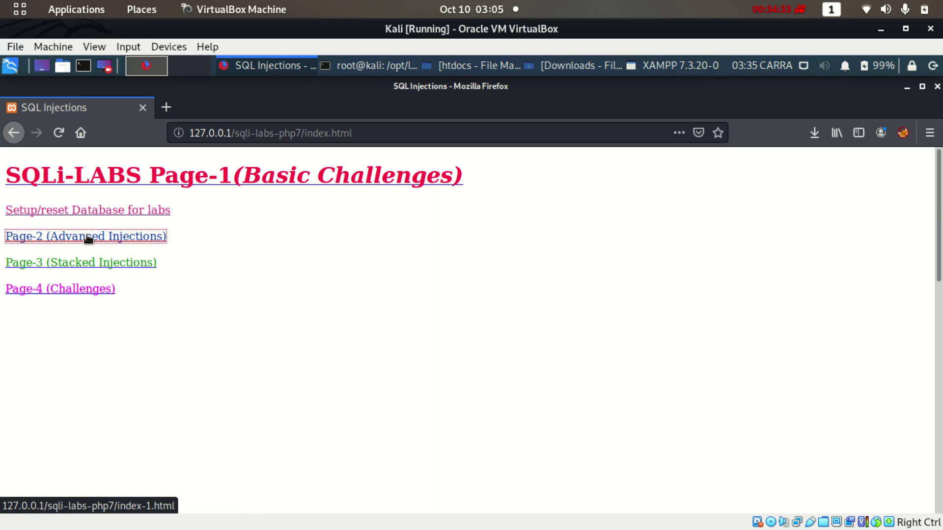
pyautogui.click(103, 237)
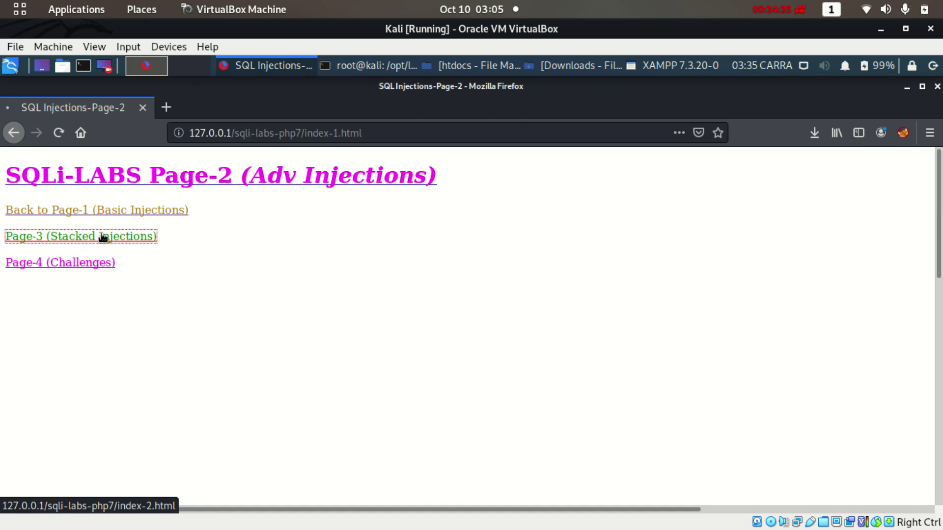
pyautogui.click(104, 240)
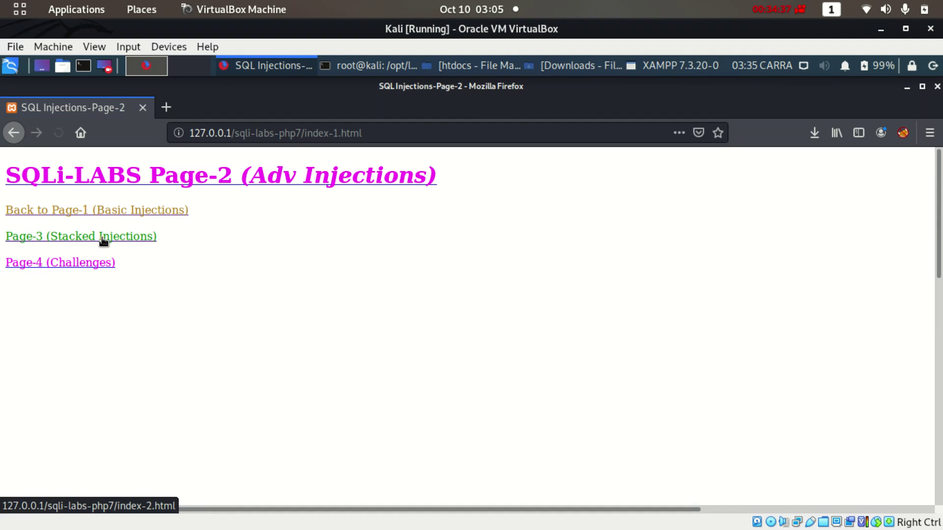
pyautogui.click(97, 264)
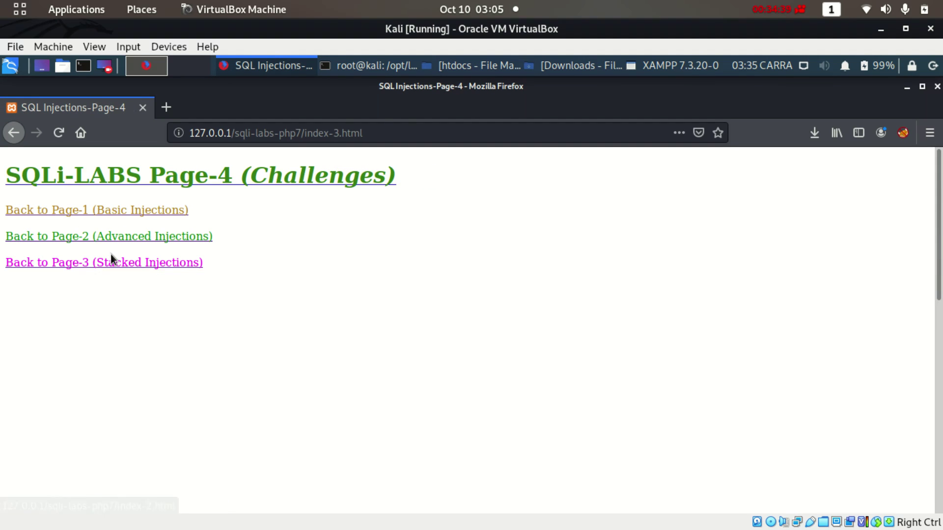
pyautogui.click(111, 262)
pyautogui.click(143, 239)
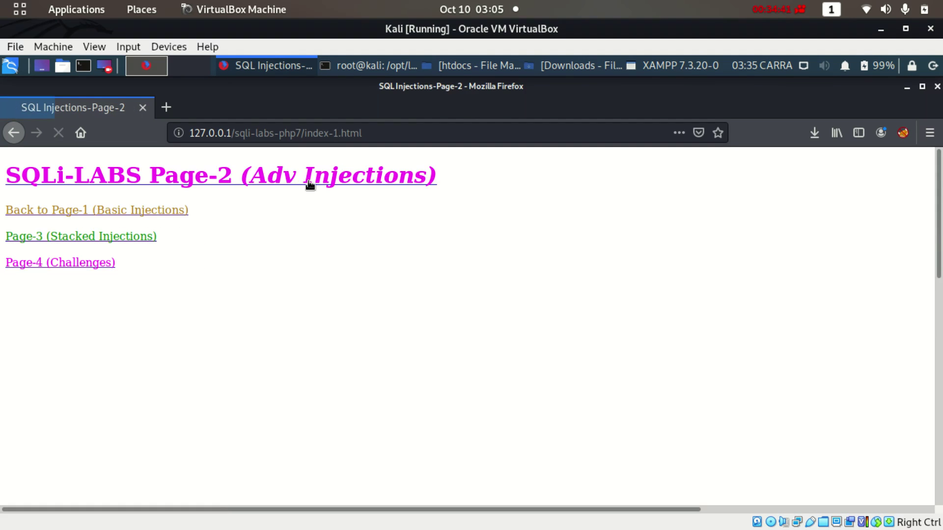
pyautogui.click(317, 181)
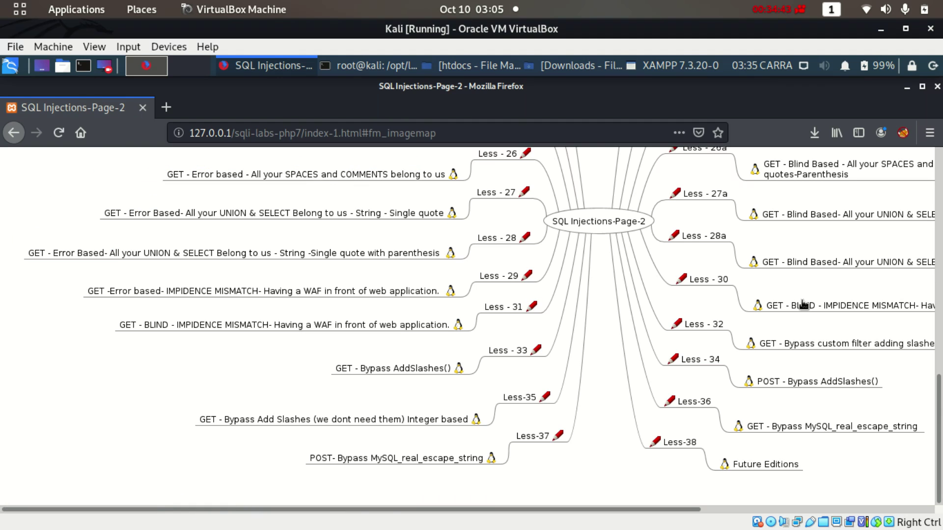
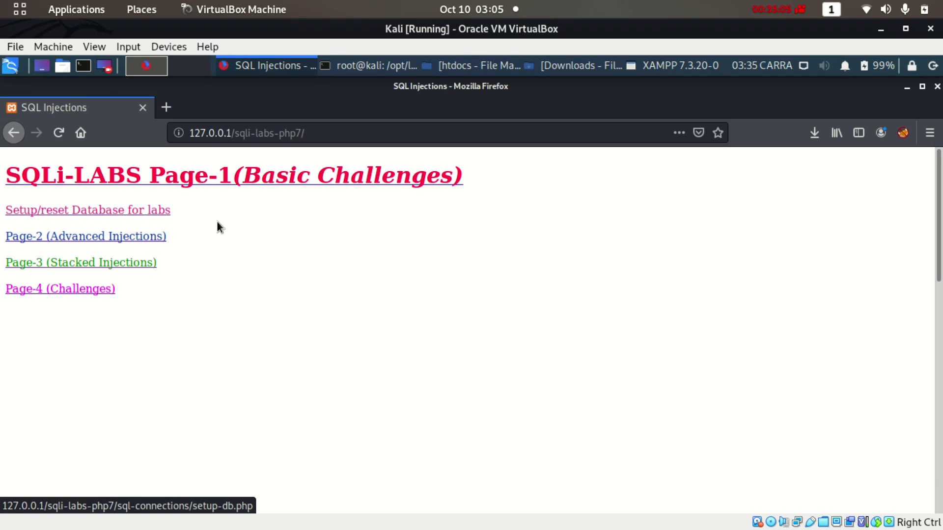
# Load the XAMPP dashboard at 127.0.0.1, then bring the htdocs file manager window forward
pyautogui.moveTo(231, 132); pyautogui.dragTo(446, 135)
pyautogui.press('BackSpace')
pyautogui.press('Return')
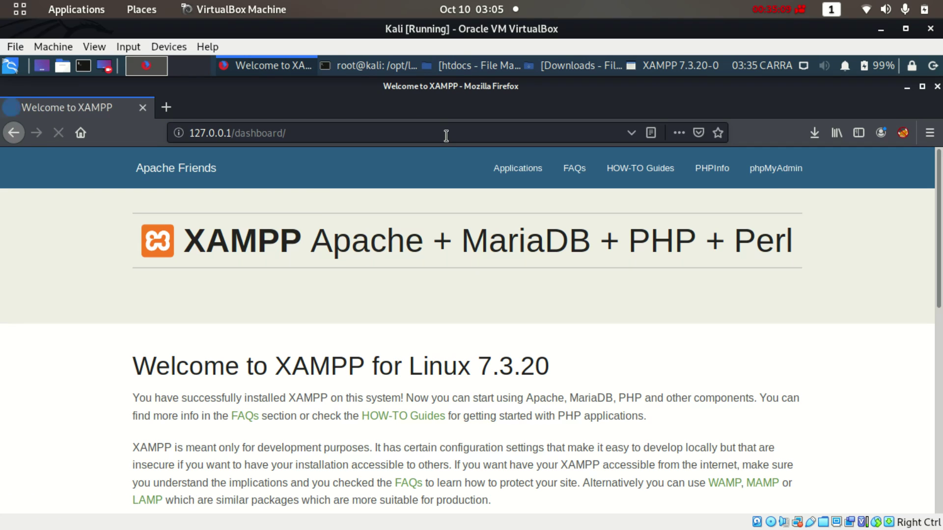
pyautogui.click(486, 70)
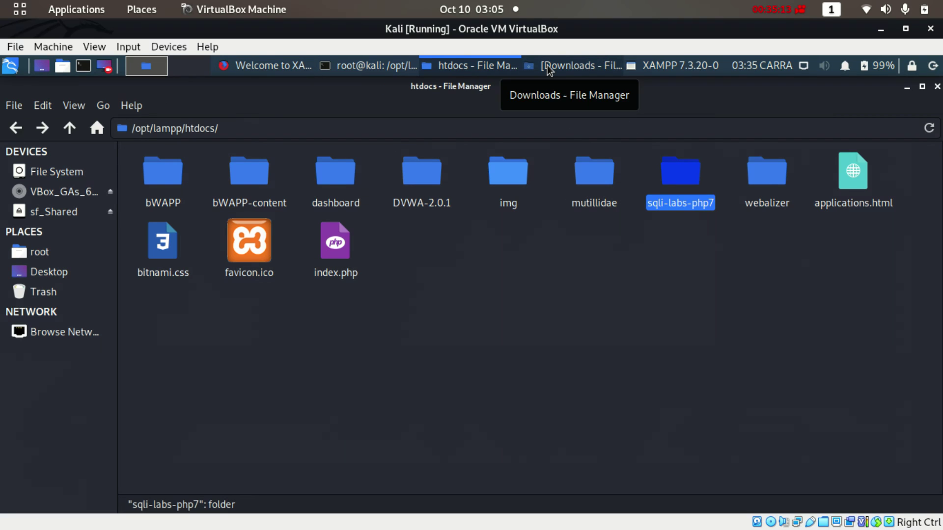
# Point out the bWAPP, DVWA-2.0.1, sqli-labs-php7 and mutillidae folders in /opt/lampp/htdocs, then return to Firefox
pyautogui.click(509, 307)
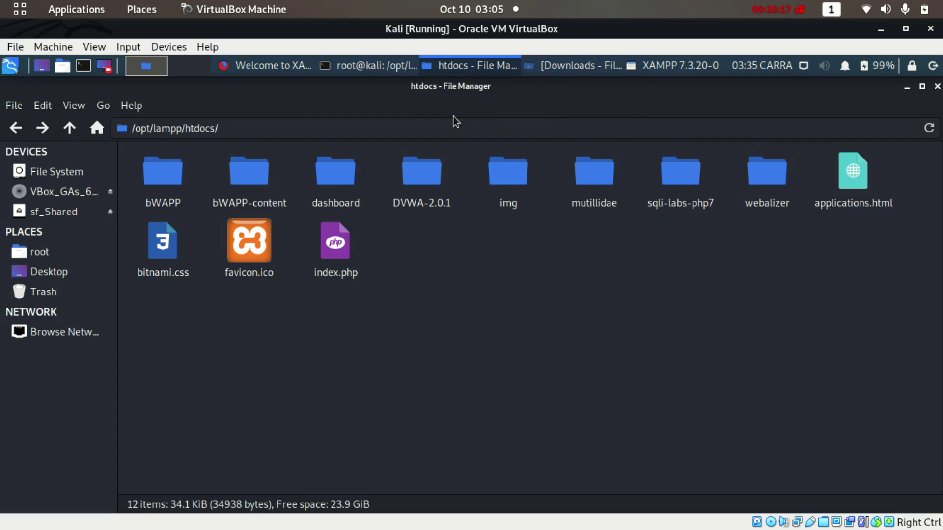
pyautogui.click(169, 181)
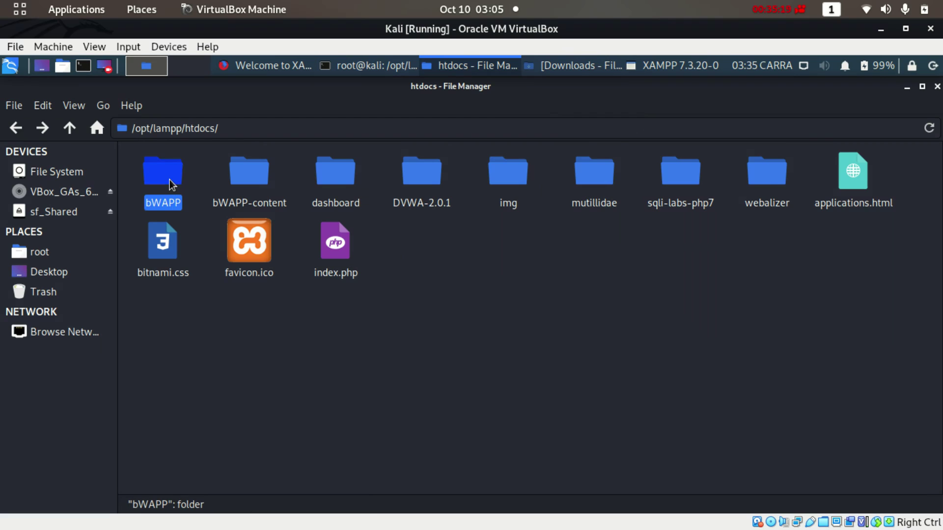
pyautogui.click(427, 179)
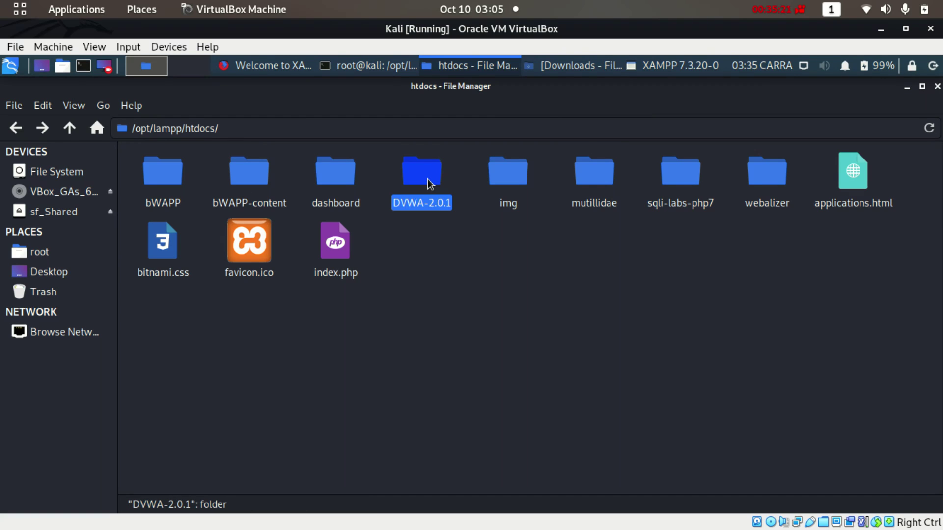
pyautogui.click(685, 184)
pyautogui.click(582, 186)
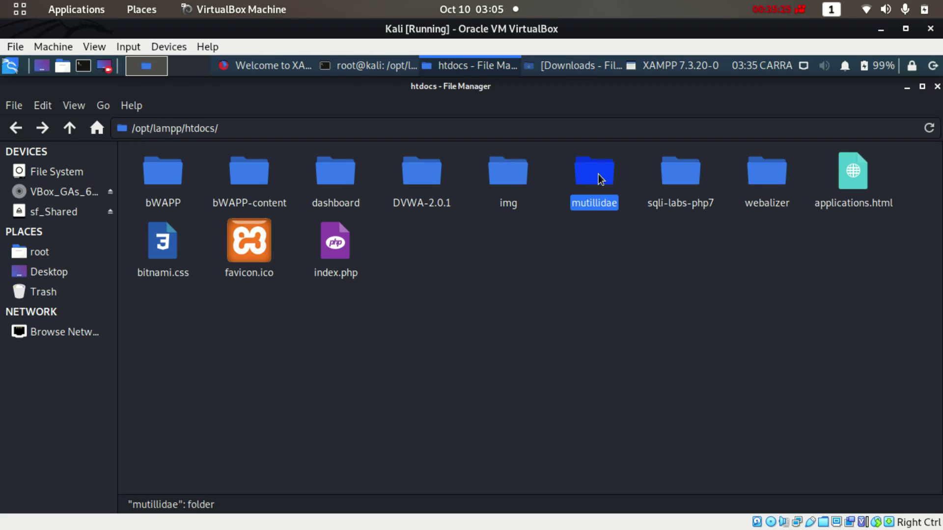
pyautogui.click(428, 175)
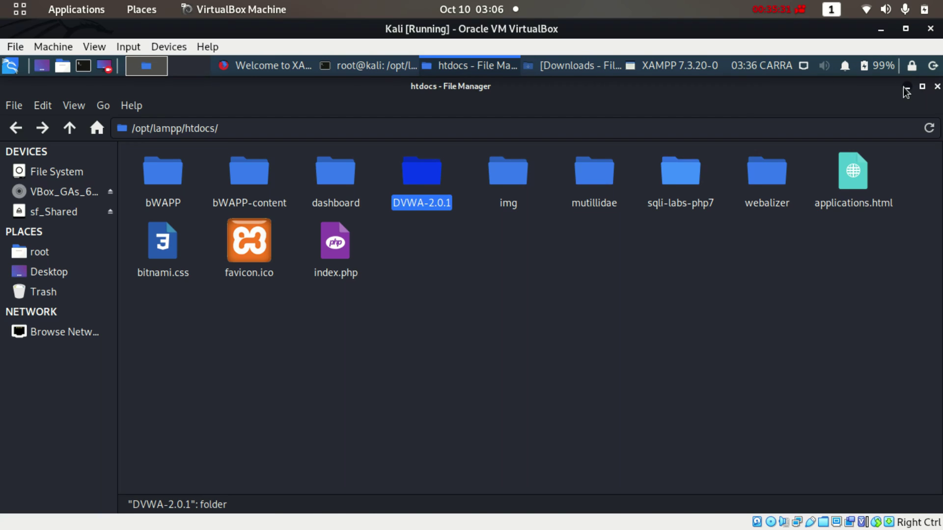
pyautogui.hotkey('alt', 'Tab')
# Open the DVWA-2.0.1 site at 127.0.0.1 using the address bar suggestion
pyautogui.moveTo(236, 133); pyautogui.dragTo(412, 132)
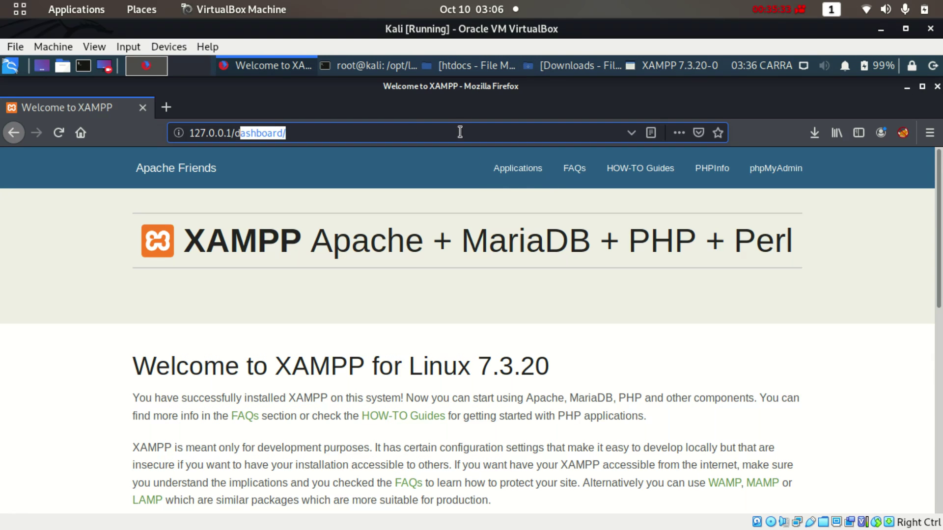
pyautogui.press('BackSpace')
pyautogui.write('d')
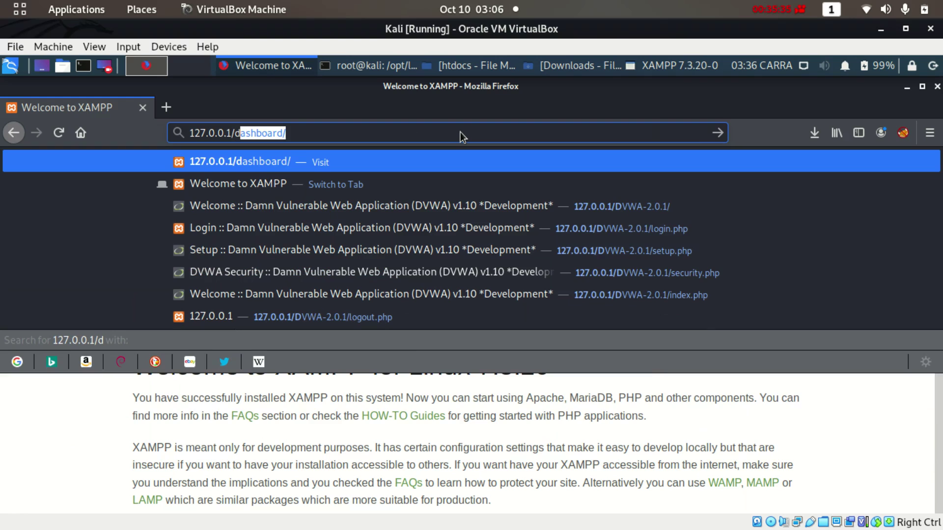
pyautogui.write('v')
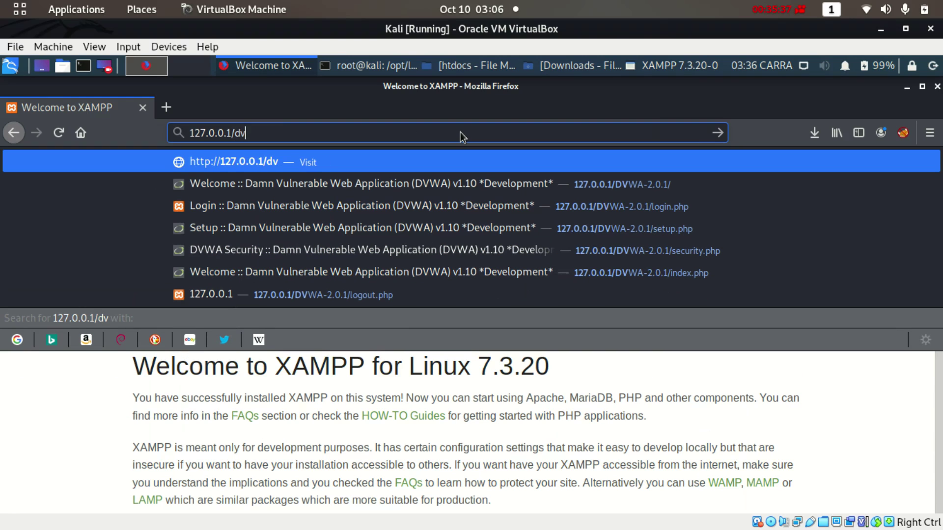
pyautogui.press('Down')
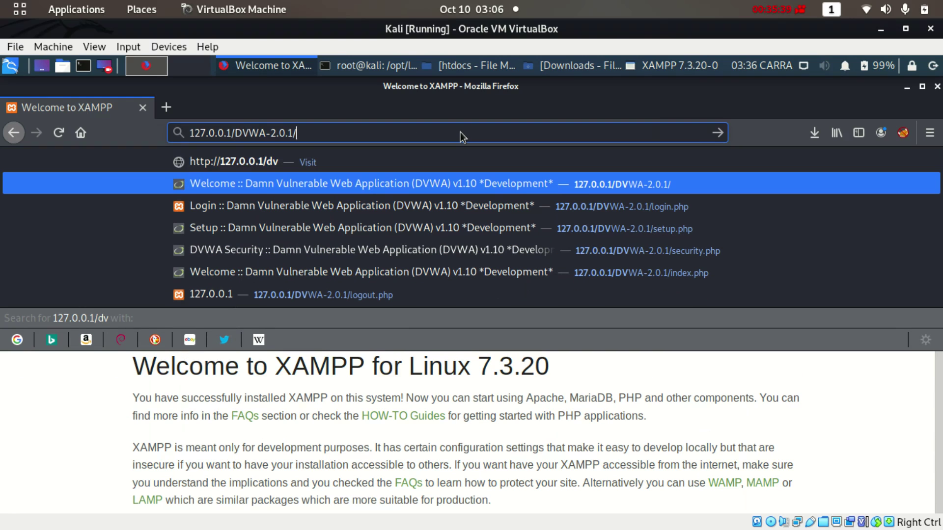
pyautogui.press('Return')
# Log in to DVWA with username admin and the admin password
pyautogui.click(447, 326)
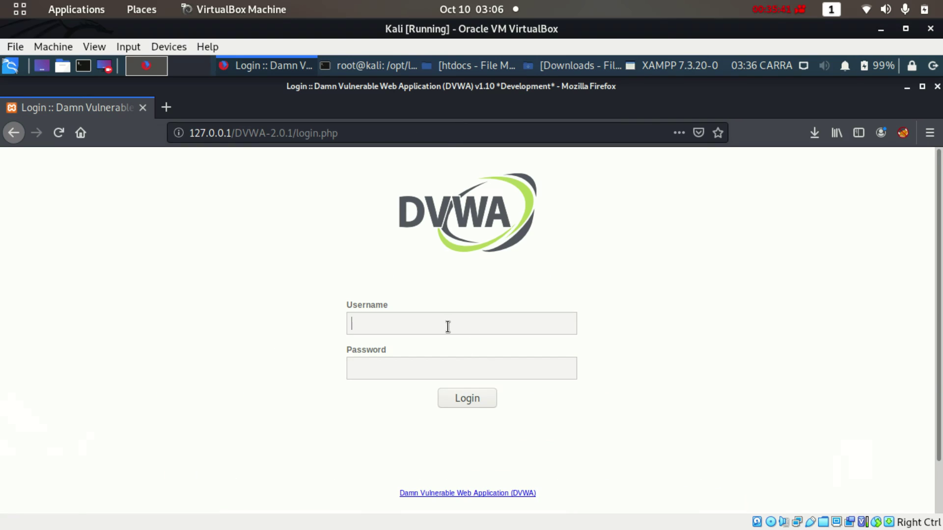
pyautogui.write('admin')
pyautogui.press('Tab')
pyautogui.write('password')
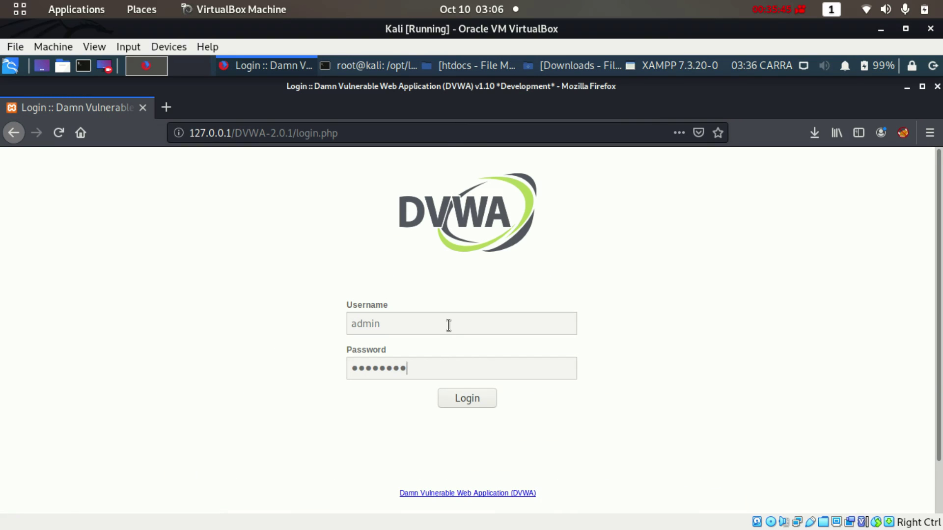
pyautogui.press('Return')
# Decline saving the login, then check the welcome page footer's version and login message
pyautogui.click(240, 277)
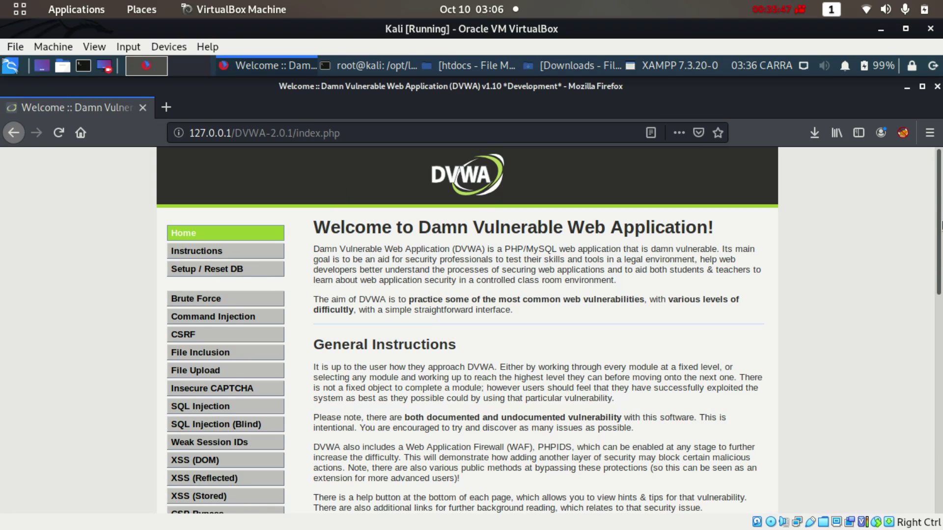
pyautogui.scroll(-4, 941, 295)
pyautogui.scroll(-5, 940, 296)
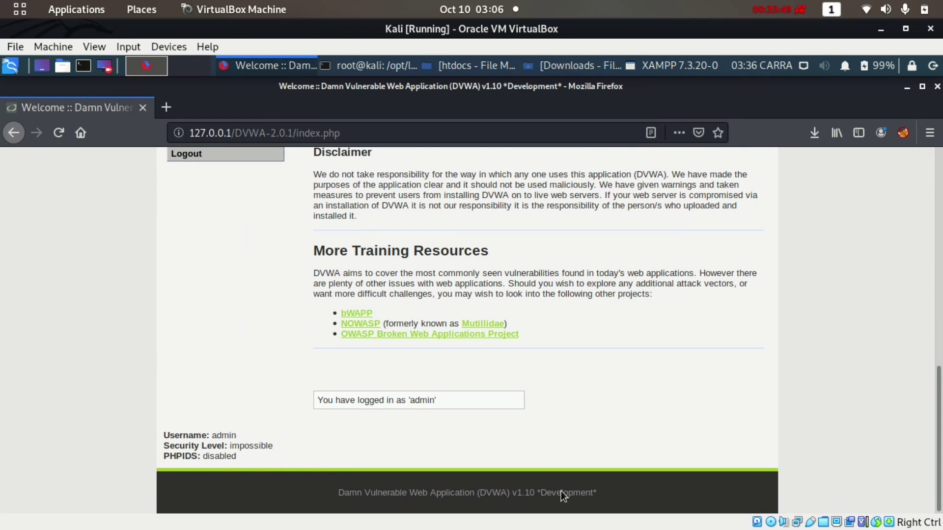
pyautogui.moveTo(511, 492); pyautogui.dragTo(609, 489)
pyautogui.click(610, 489)
pyautogui.moveTo(938, 436); pyautogui.dragTo(941, 253)
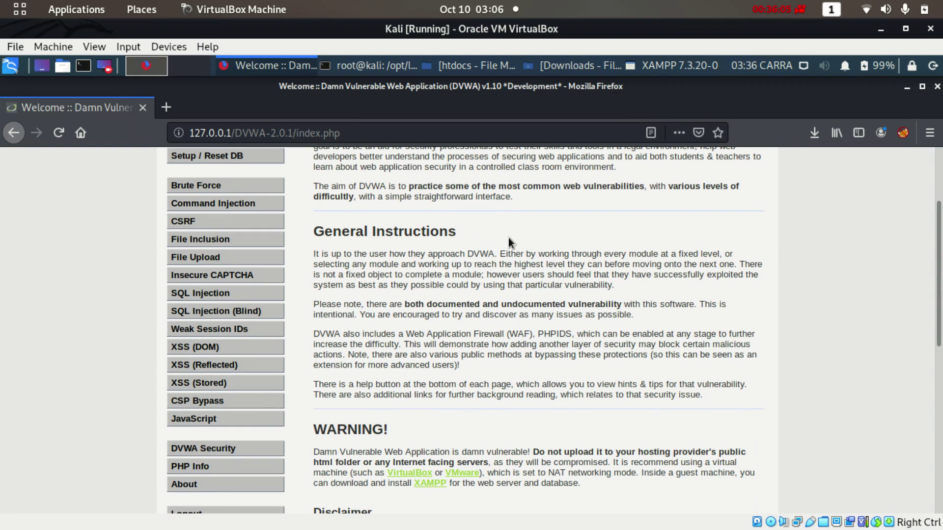
pyautogui.click(794, 11)
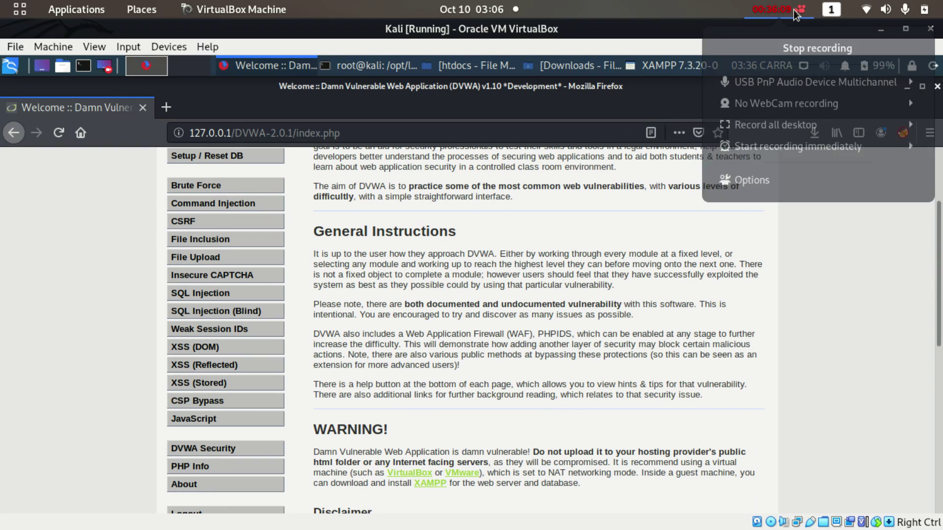